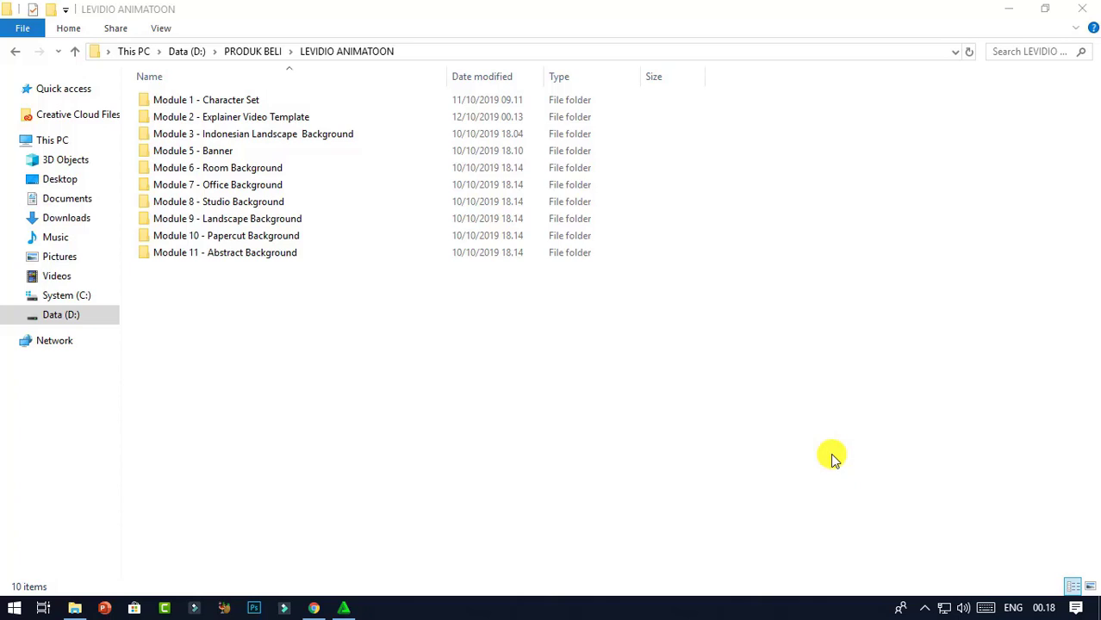
# Open the GIF folder under Module 1 - Character Set > 10. Pns Man.
pyautogui.doubleClick(239, 101)
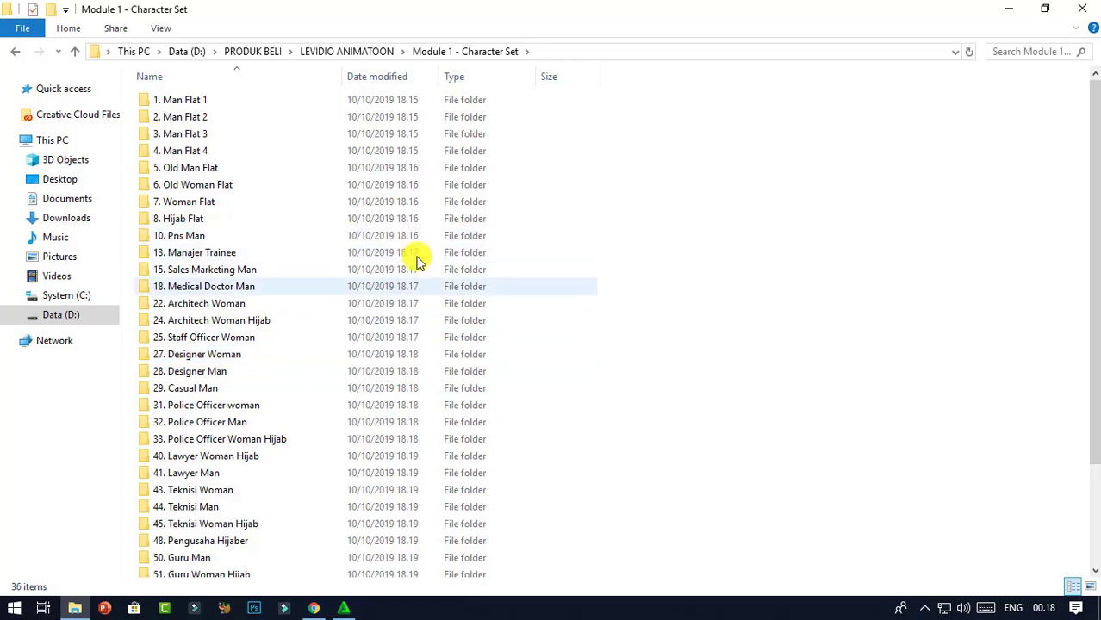
pyautogui.doubleClick(254, 239)
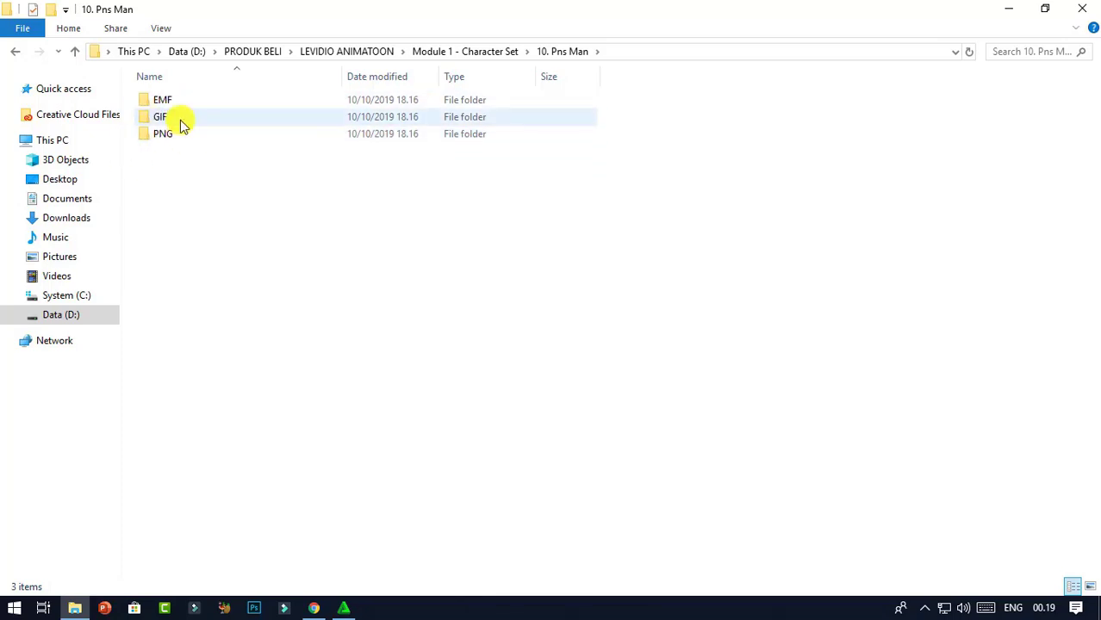
pyautogui.doubleClick(199, 125)
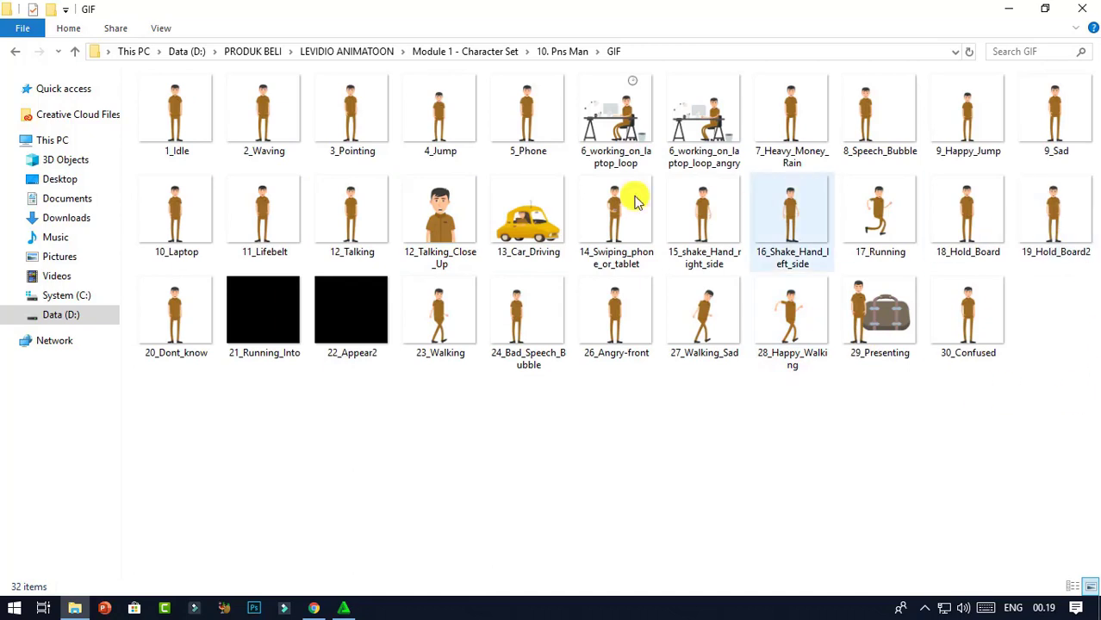
# Preview the Pns Man 1_Idle animation and close the preview.
pyautogui.click(175, 114)
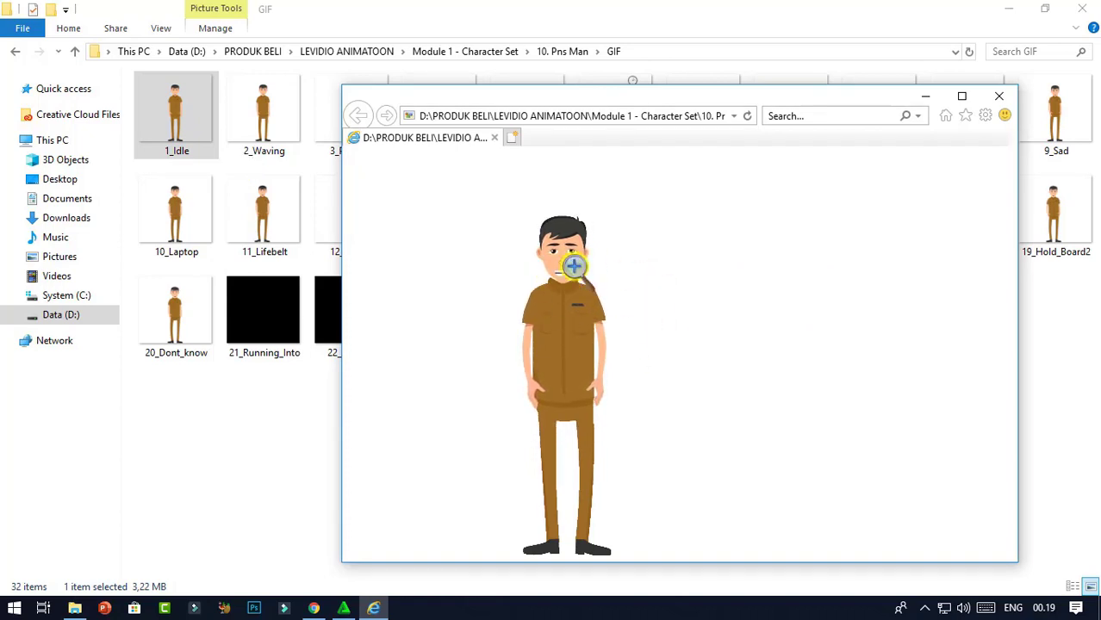
pyautogui.click(999, 96)
pyautogui.click(264, 114)
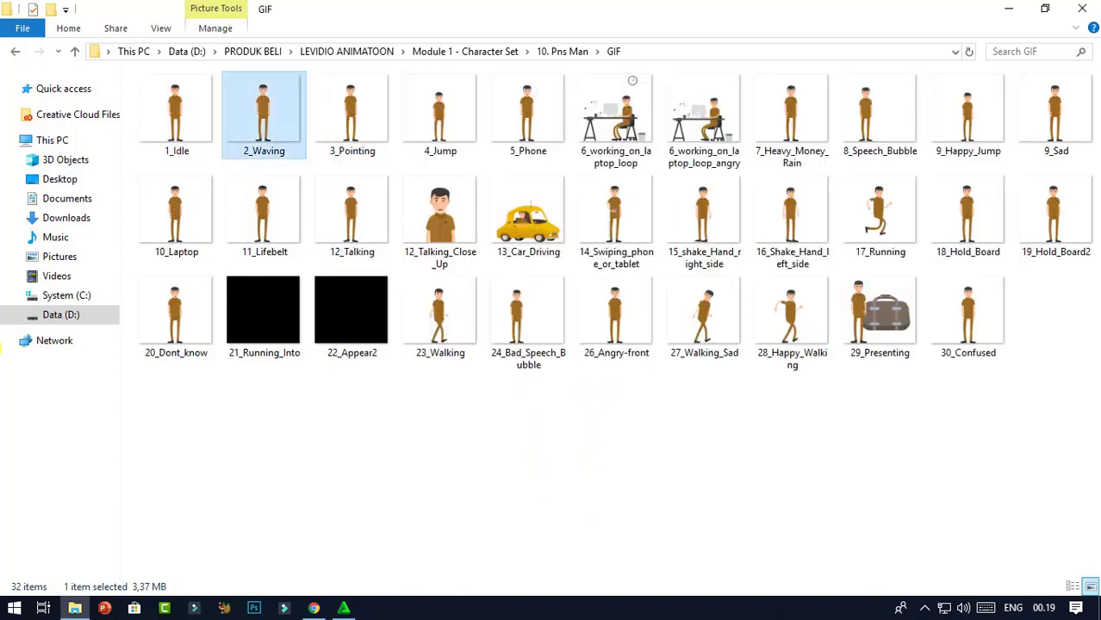
# Go up two levels to the Module 1 - Character Set folder list.
pyautogui.click(71, 53)
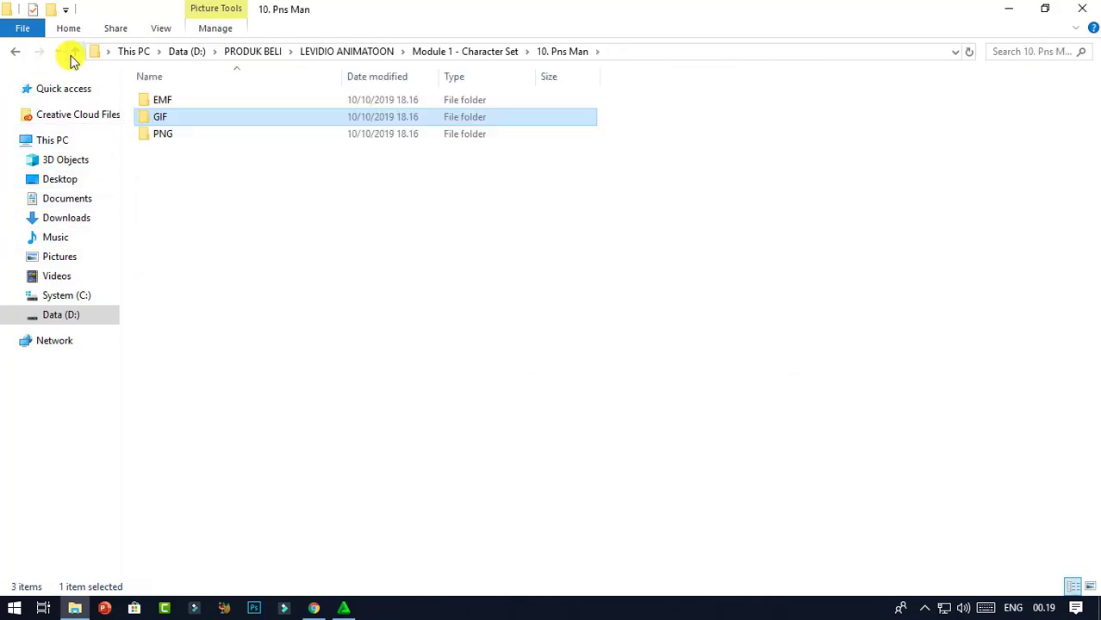
pyautogui.click(74, 53)
pyautogui.scroll(-3, 301, 119)
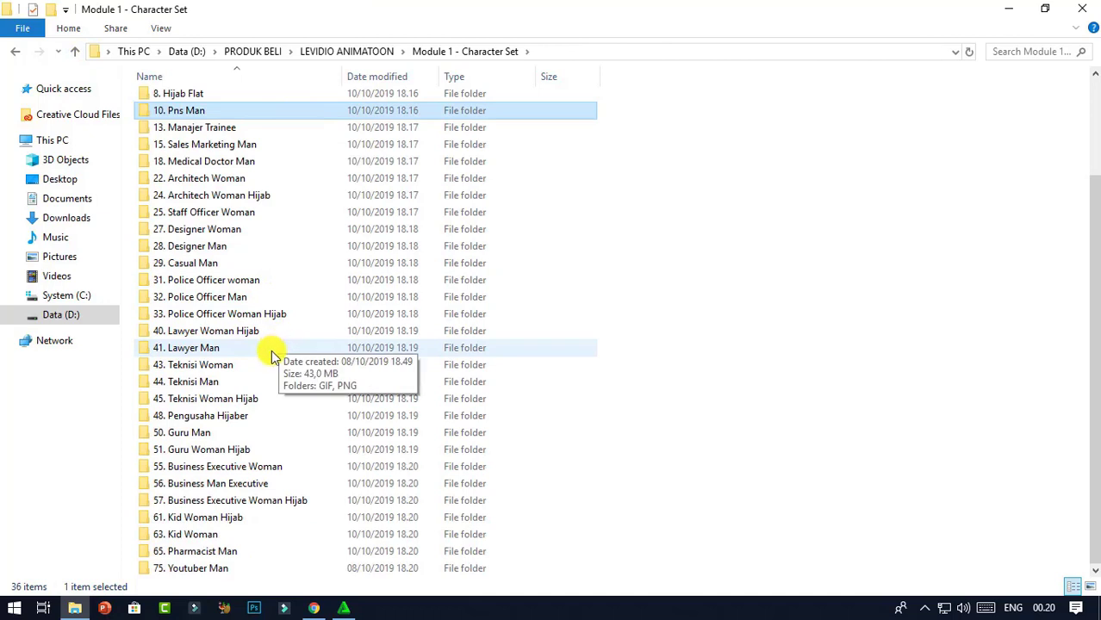
# Open the GIF animations in the 56. Business Man Executive folder.
pyautogui.click(284, 486)
pyautogui.doubleClick(284, 485)
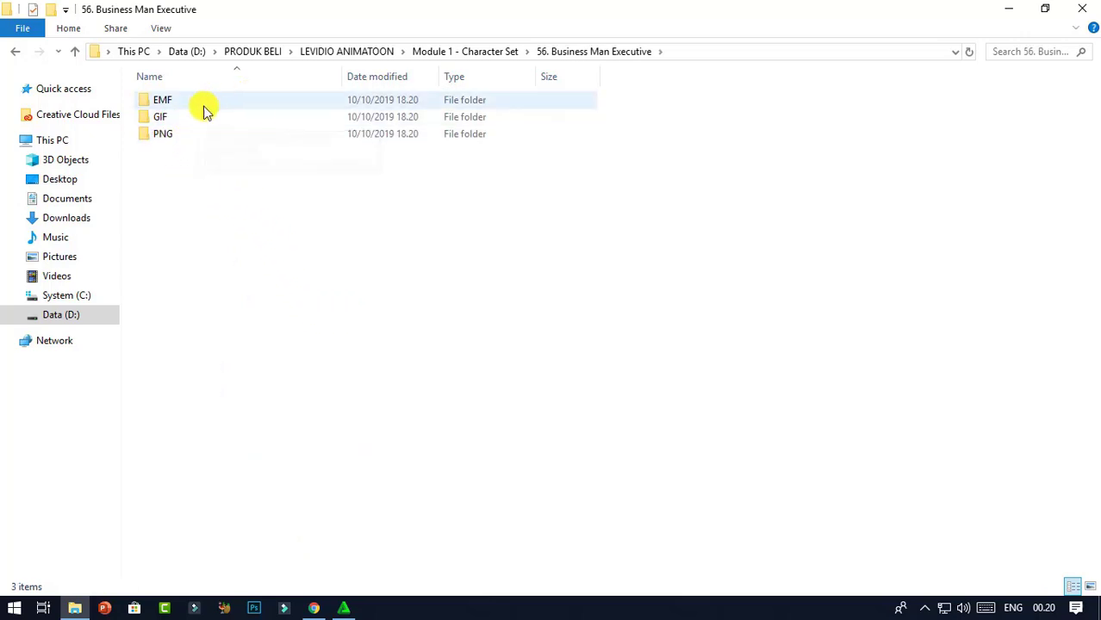
pyautogui.doubleClick(215, 124)
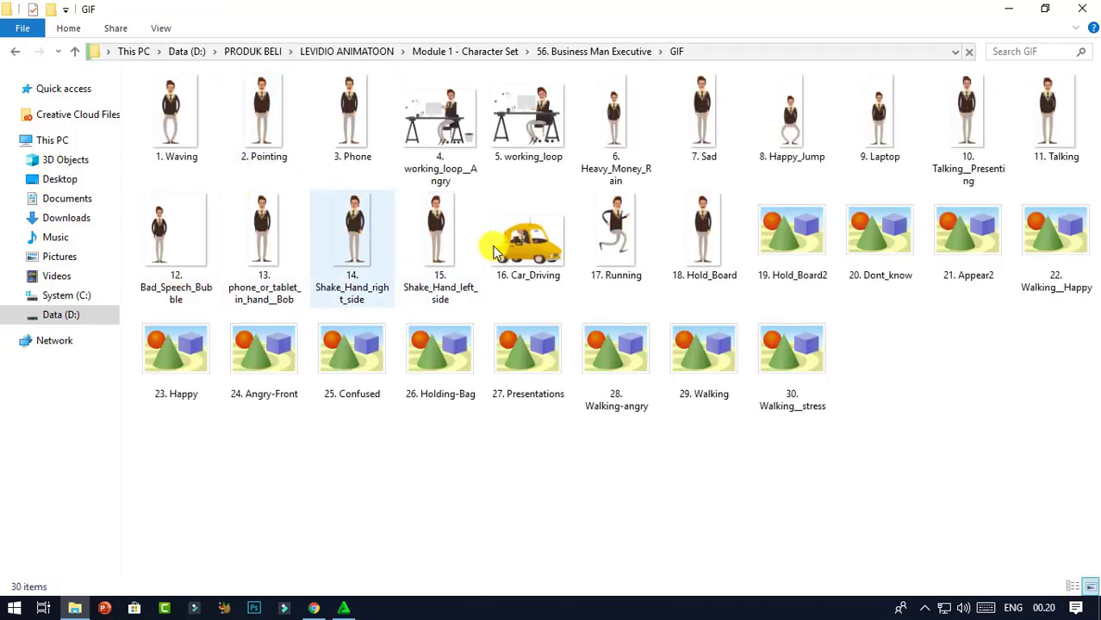
# Return through the Character Set list up to the LEVIDIO ANIMATOON folder.
pyautogui.hotkey('alt', 'Up')
pyautogui.hotkey('alt', 'Up')
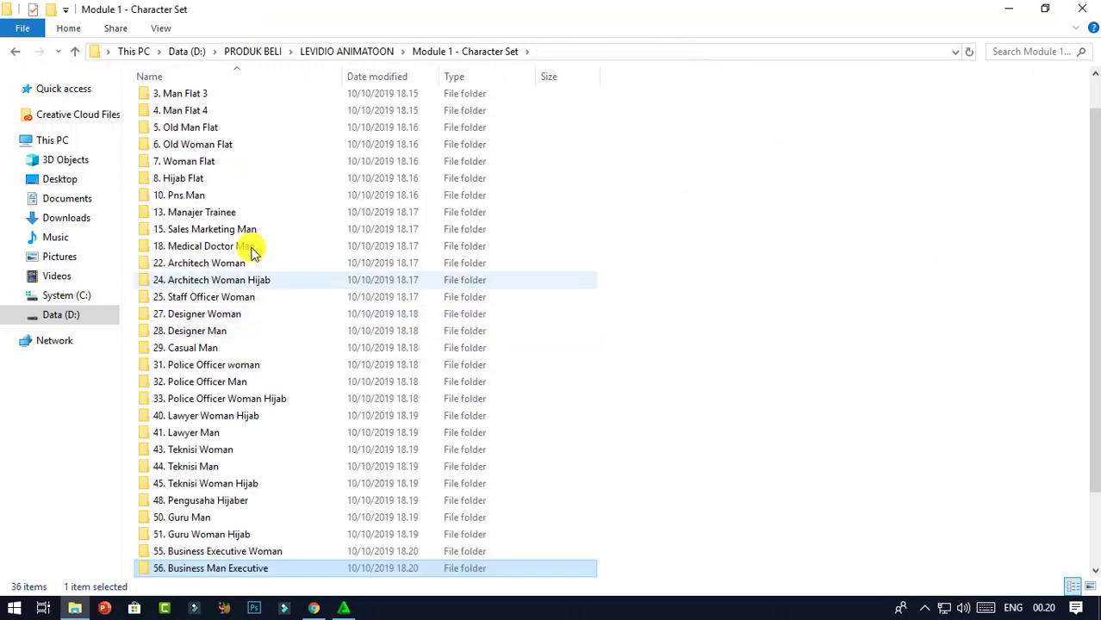
pyautogui.scroll(-1, 1095, 431)
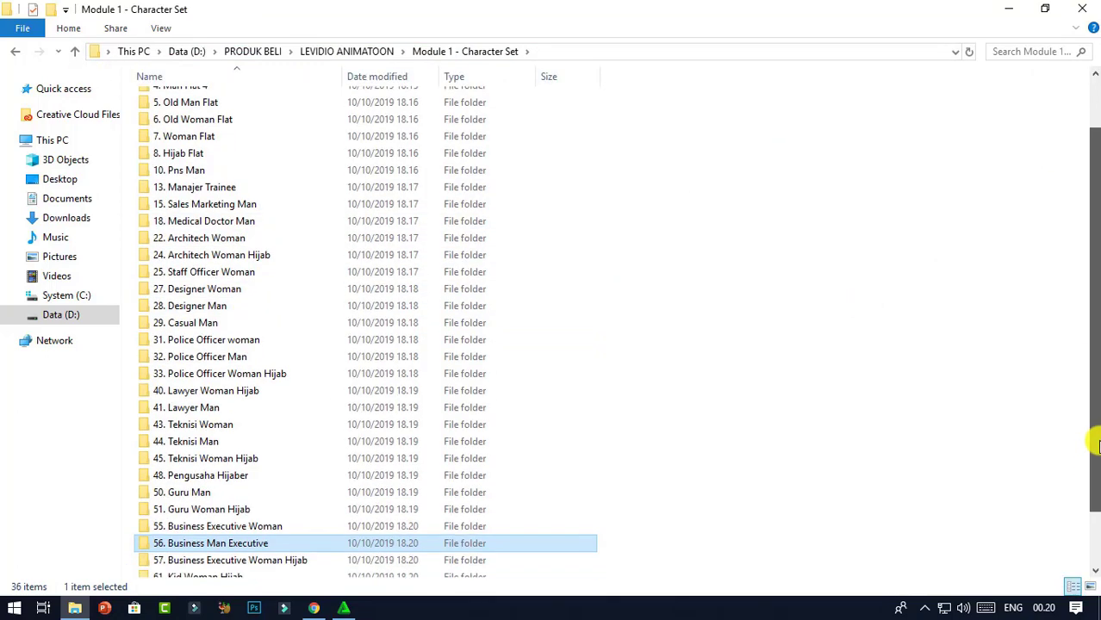
pyautogui.scroll(3, 250, 172)
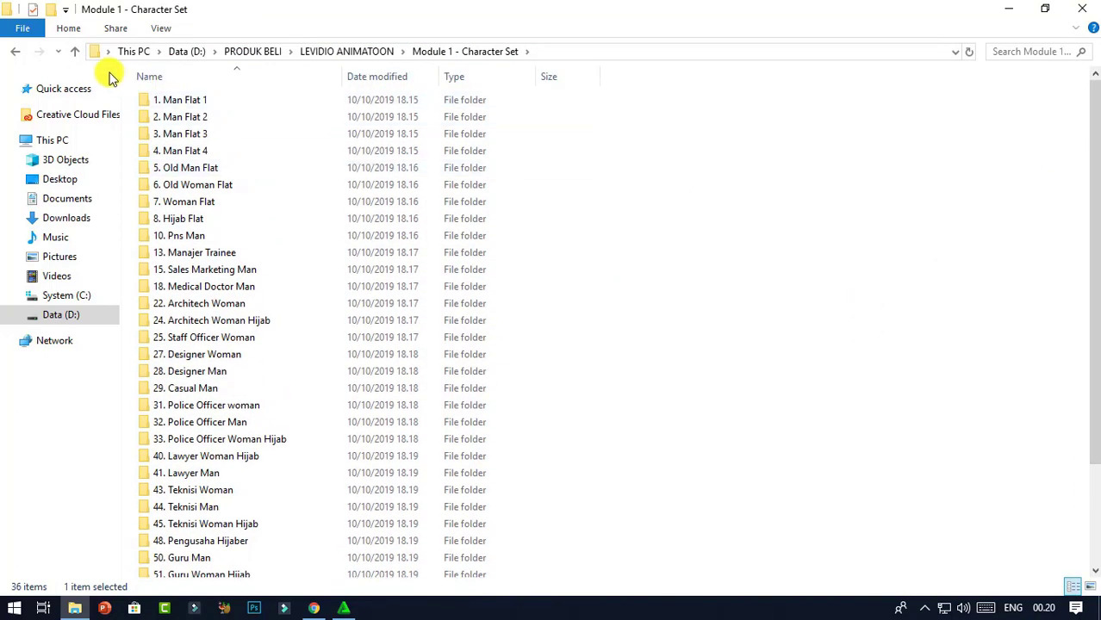
pyautogui.click(78, 55)
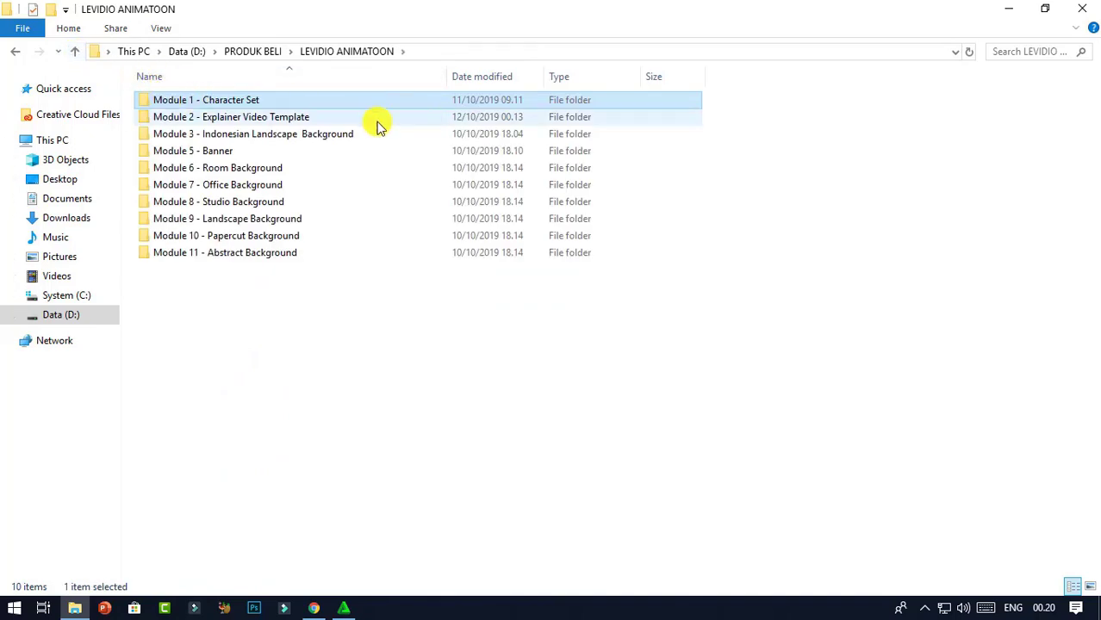
# Open Module 2's Video Service deck, play it as a slide show, end it, and close it.
pyautogui.moveTo(236, 118)
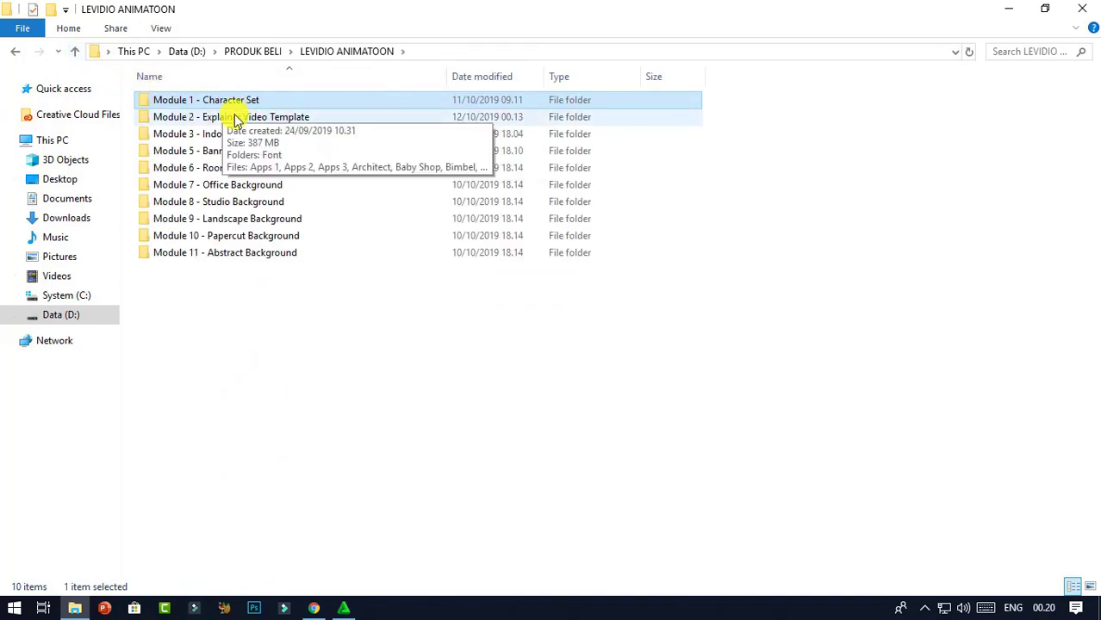
pyautogui.doubleClick(328, 121)
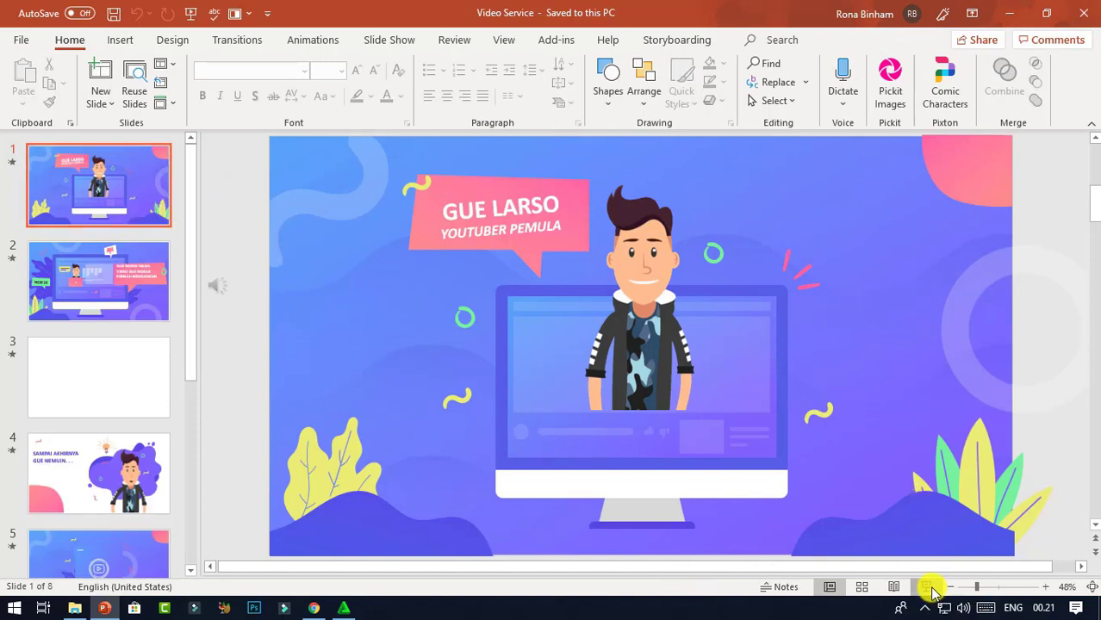
pyautogui.press('F5')
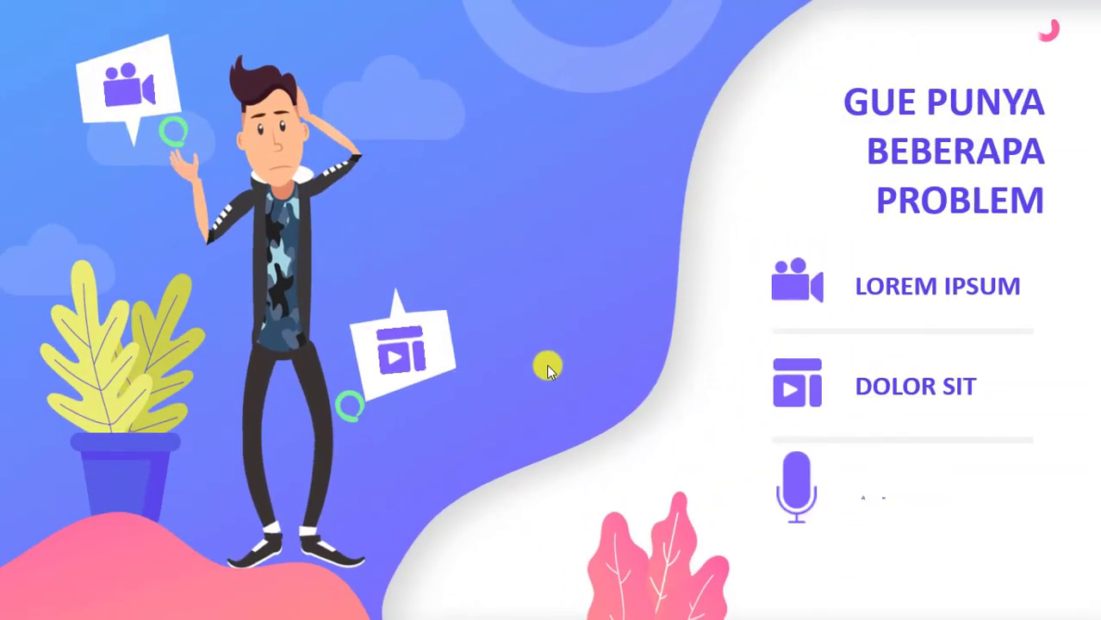
pyautogui.rightClick(570, 455)
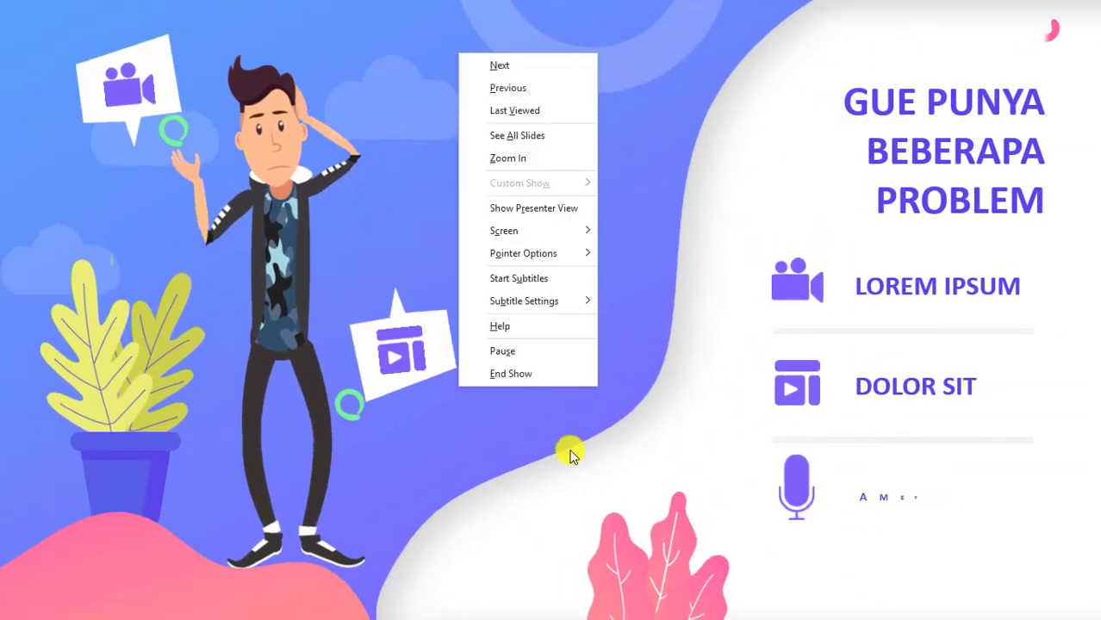
pyautogui.click(556, 376)
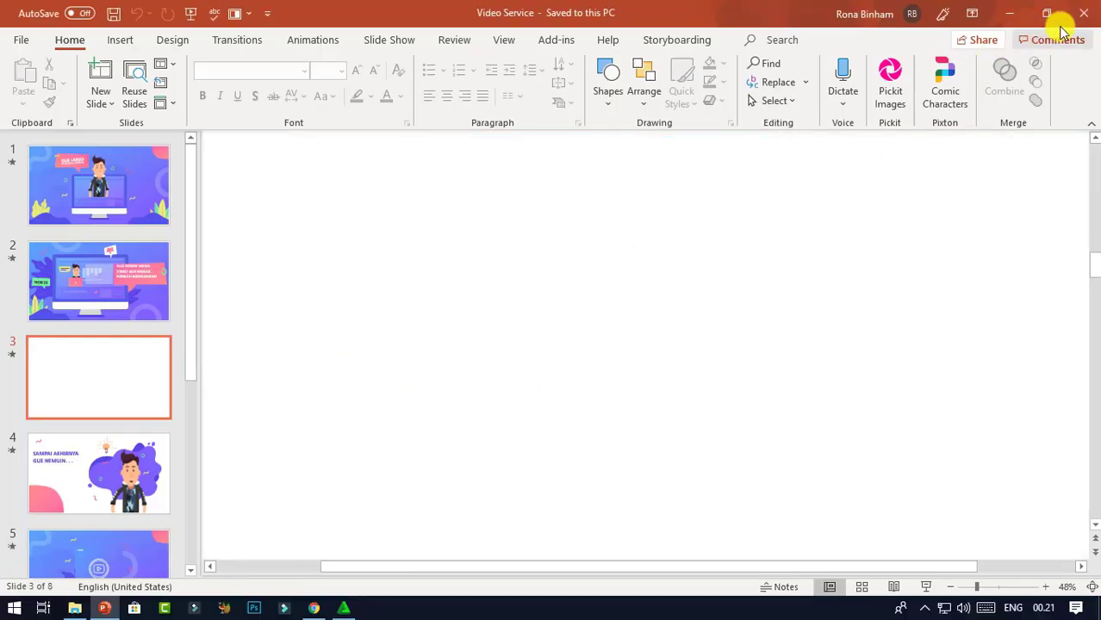
pyautogui.click(1083, 17)
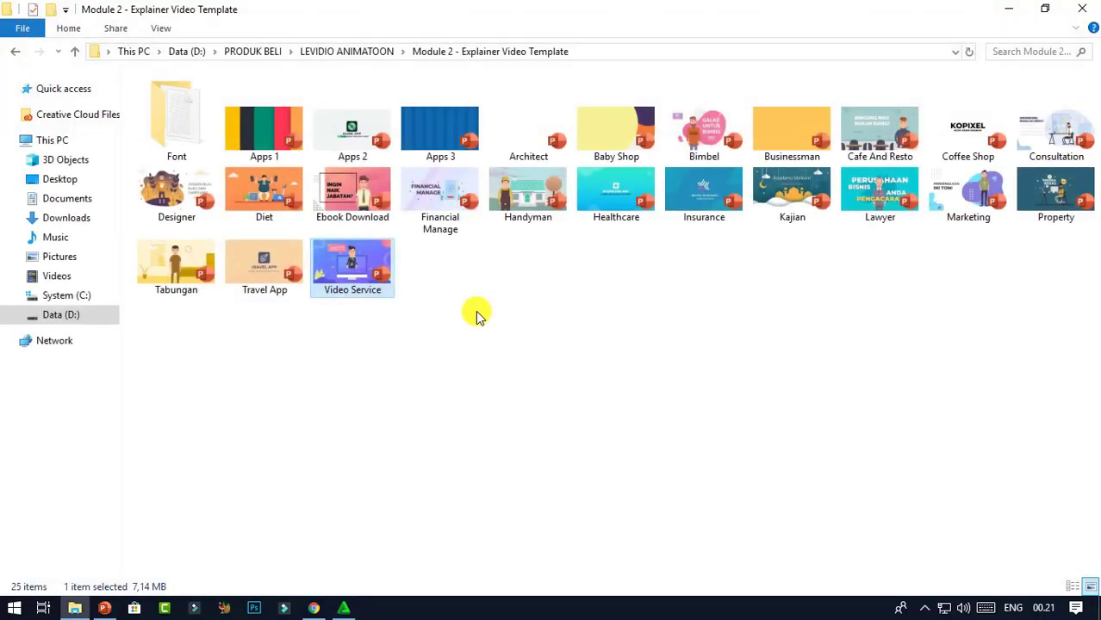
# Browse the Module 5 - Banner folder and return to LEVIDIO ANIMATOON.
pyautogui.click(75, 53)
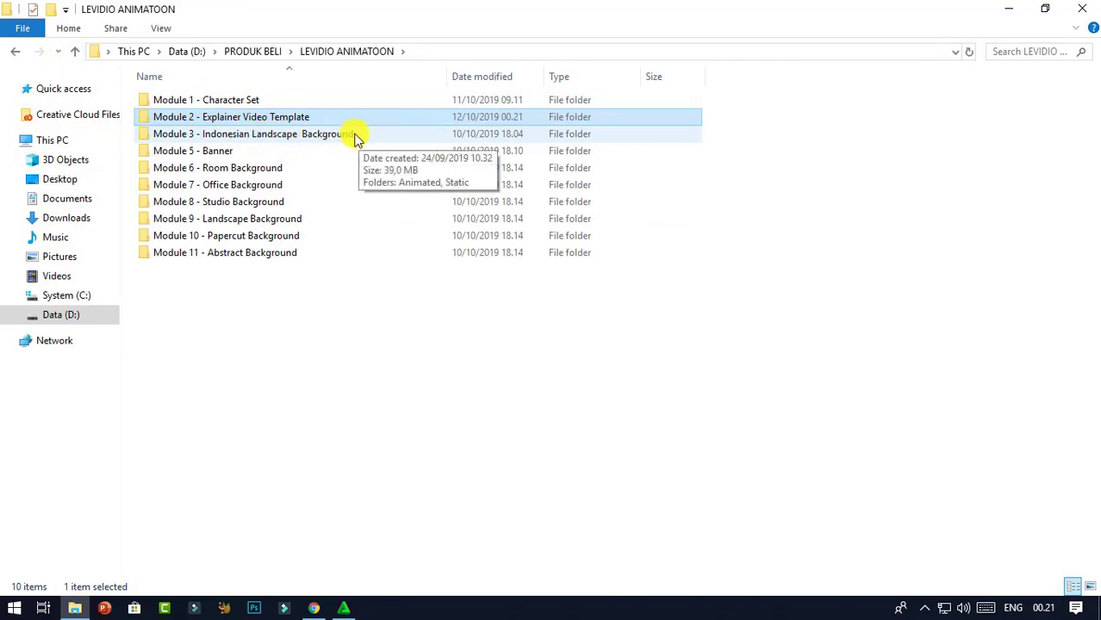
pyautogui.click(246, 150)
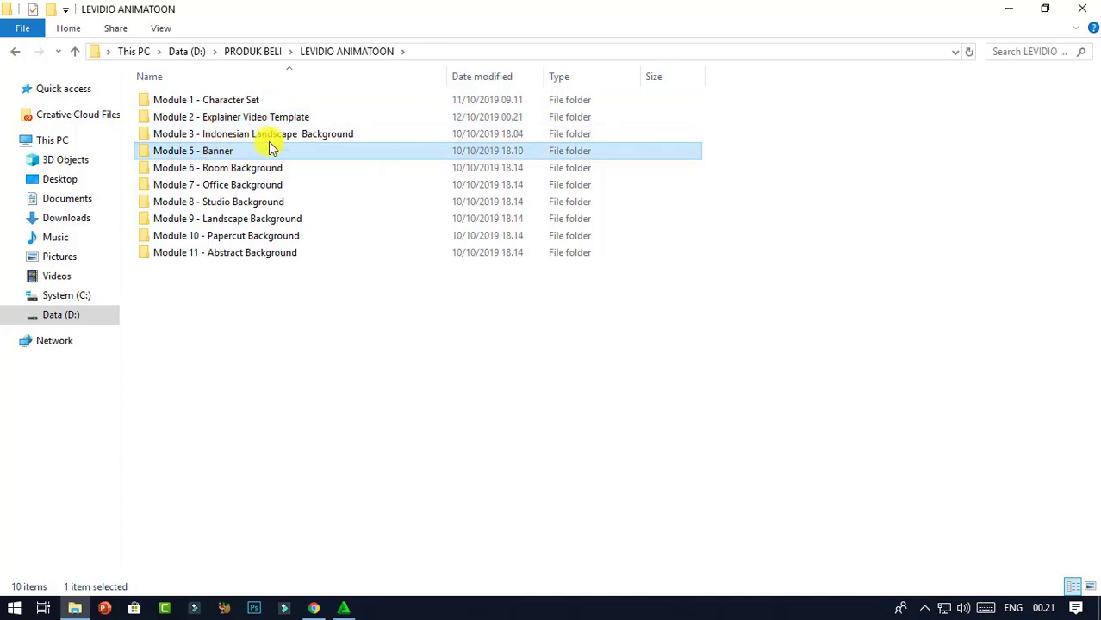
pyautogui.doubleClick(270, 148)
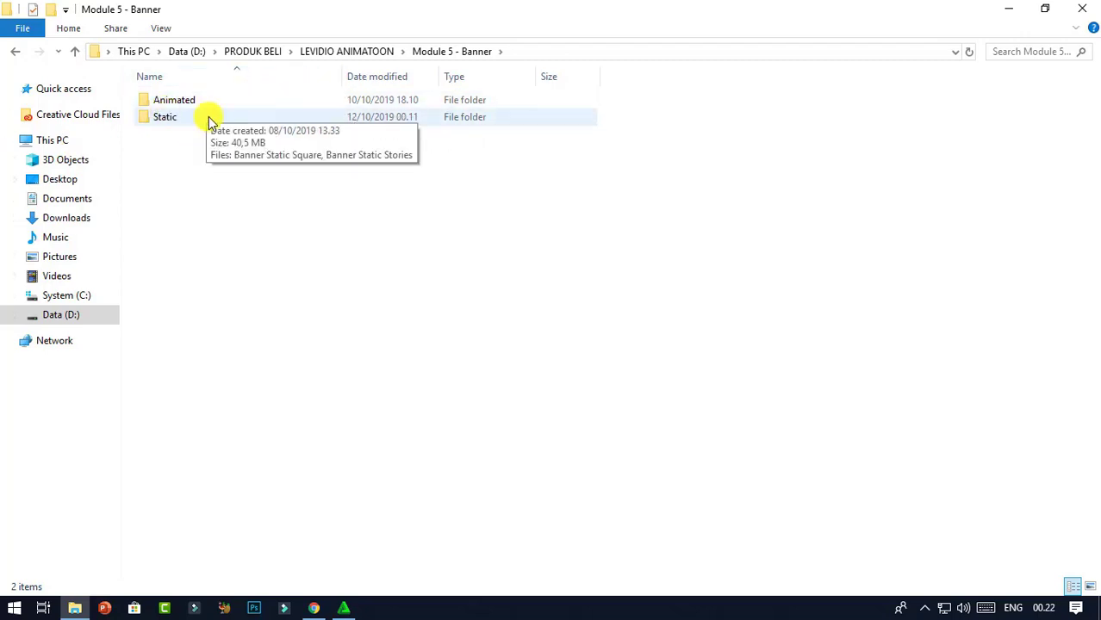
pyautogui.click(75, 52)
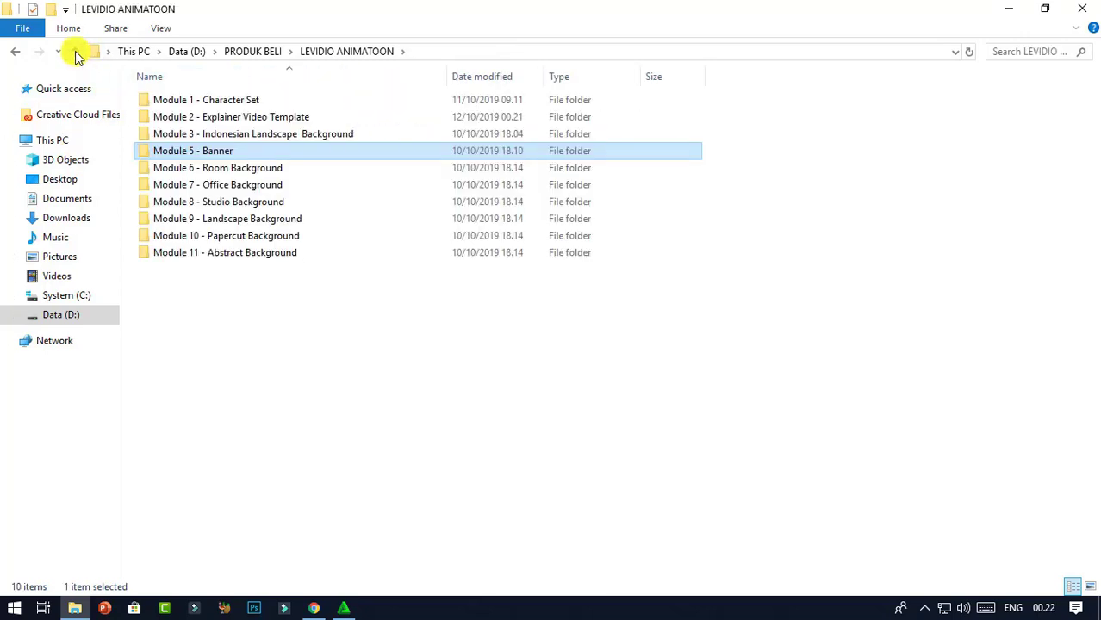
# Open Room Background Static from Module 6 - Room Background > Static.
pyautogui.doubleClick(287, 134)
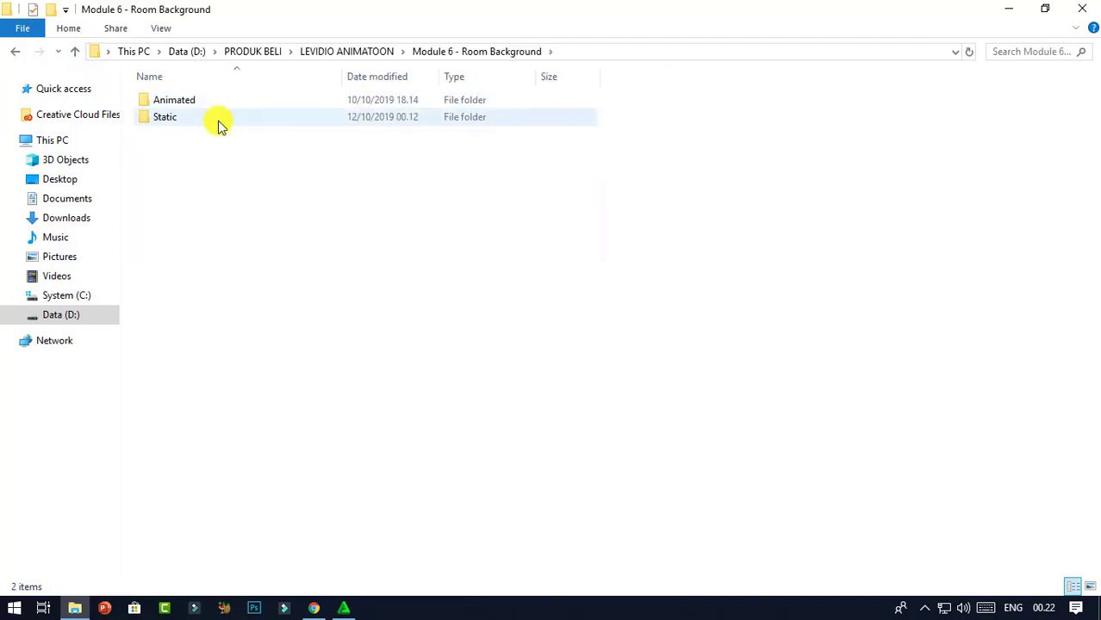
pyautogui.doubleClick(236, 119)
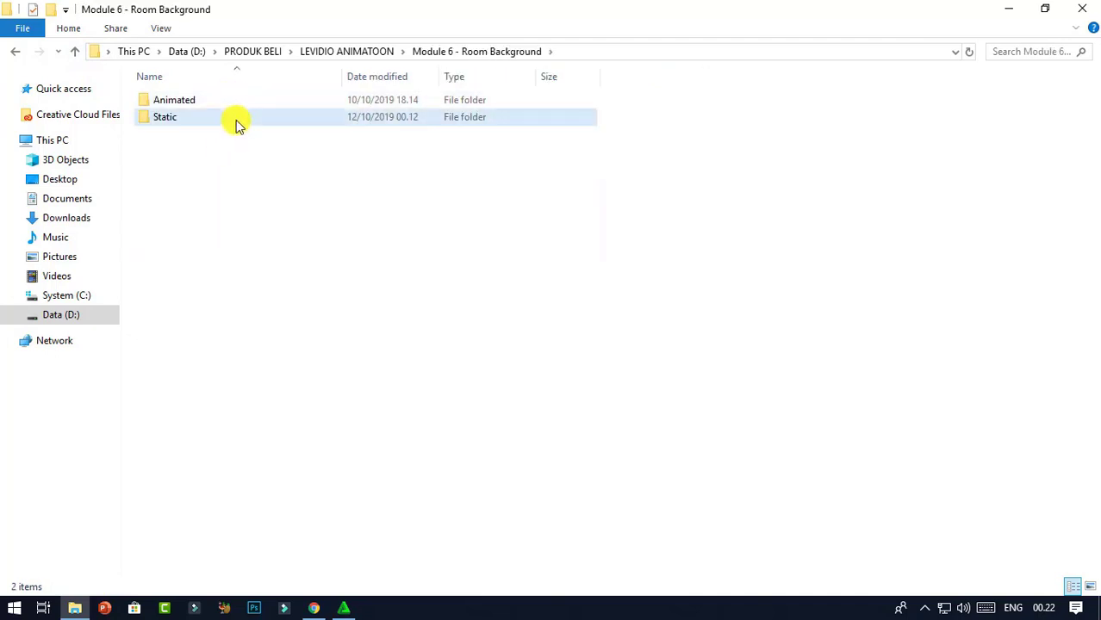
pyautogui.click(219, 105)
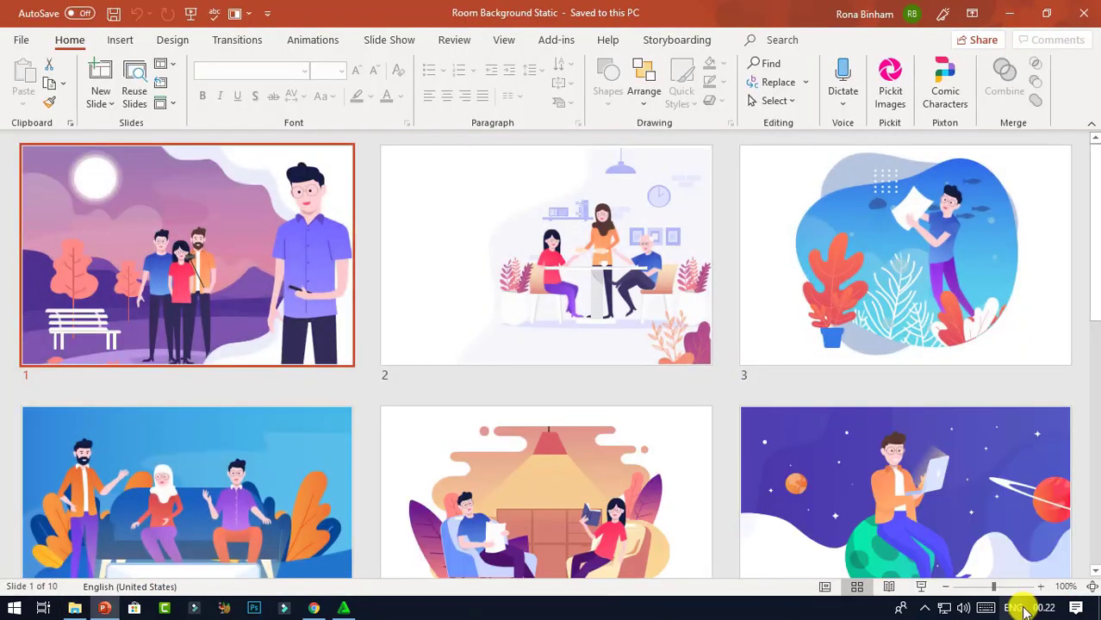
# Shrink the Room Background Static thumbnails, close the deck, and go up to LEVIDIO ANIMATOON.
pyautogui.click(971, 589)
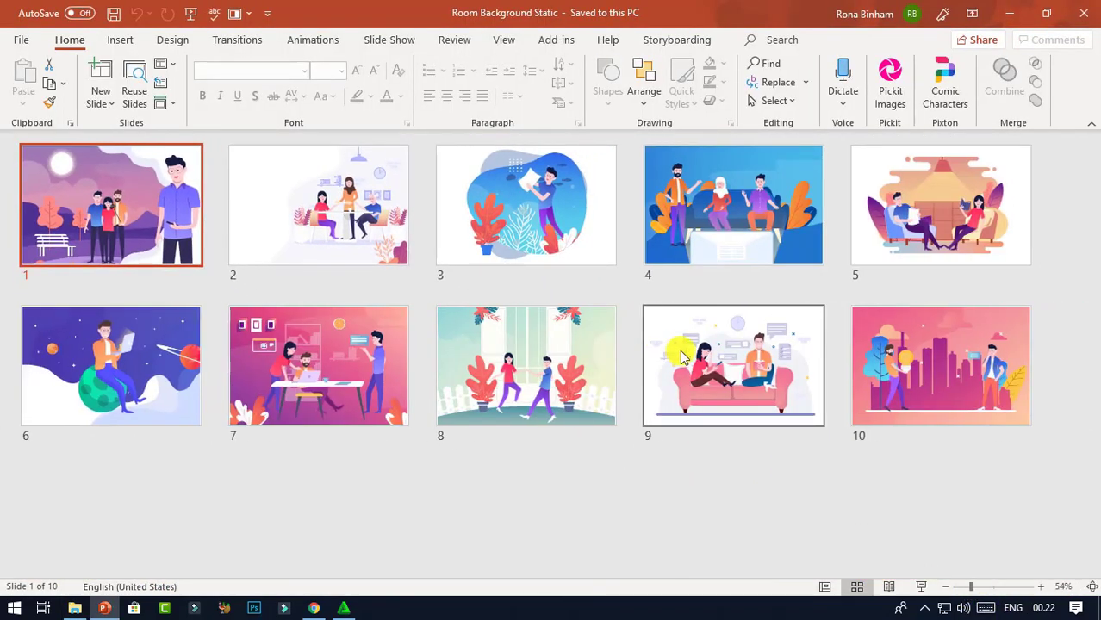
pyautogui.click(1087, 11)
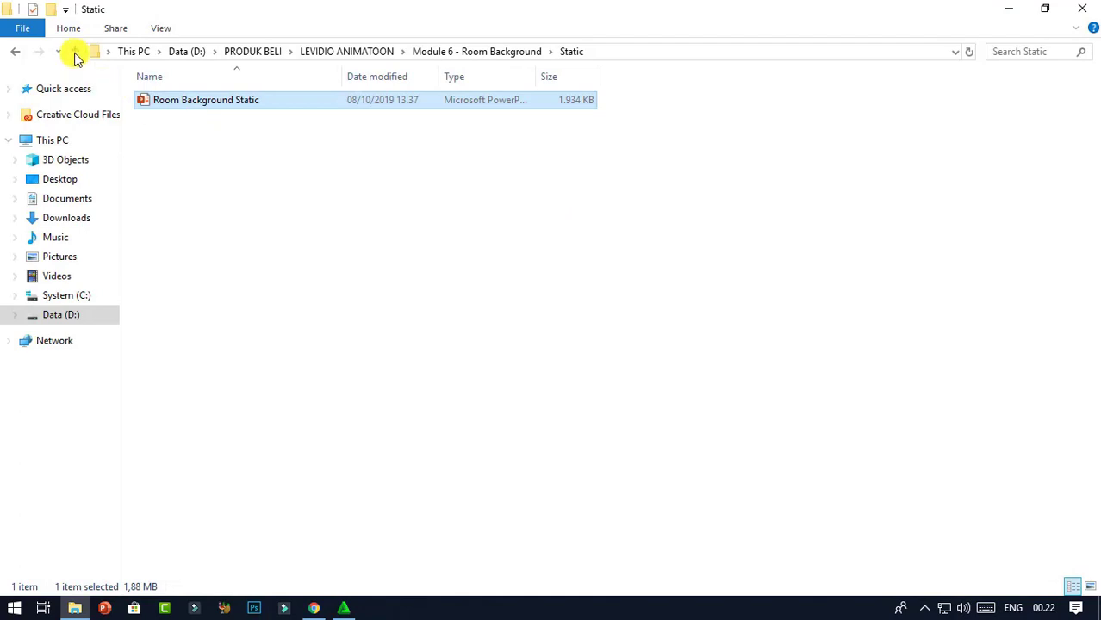
pyautogui.click(75, 54)
pyautogui.click(75, 54)
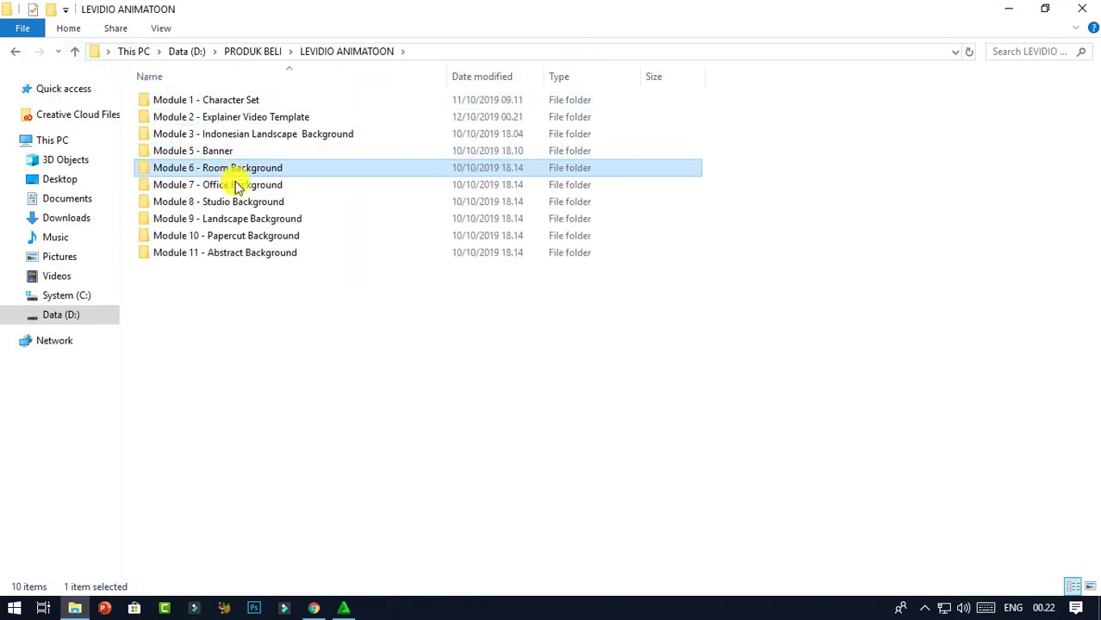
# Open Office Background Statis from Module 7 - Office Background > Statis.
pyautogui.doubleClick(288, 187)
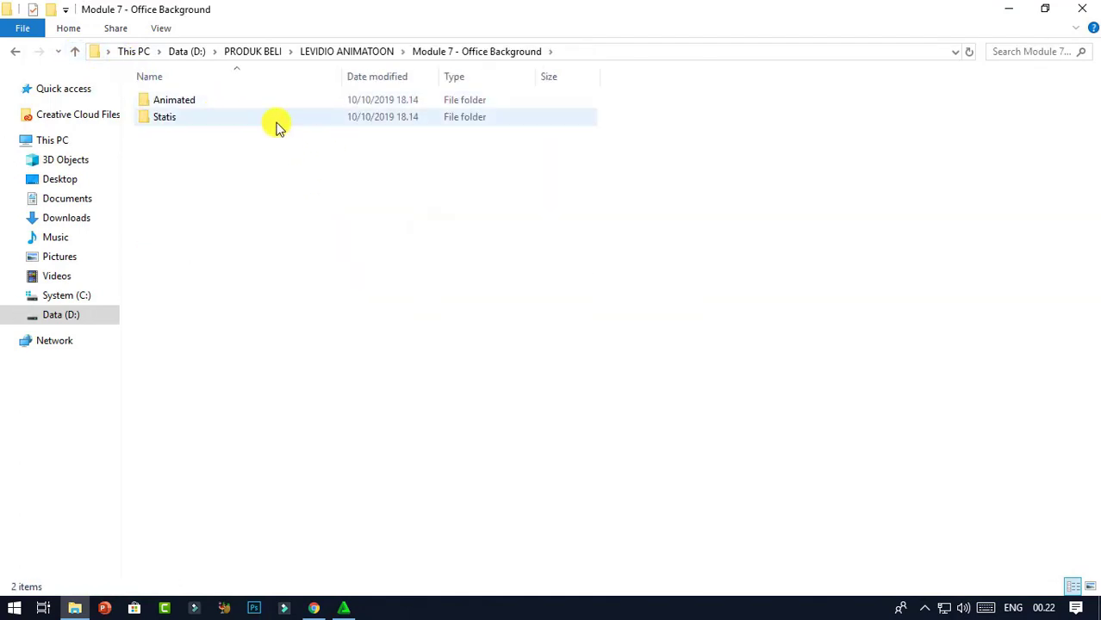
pyautogui.doubleClick(207, 121)
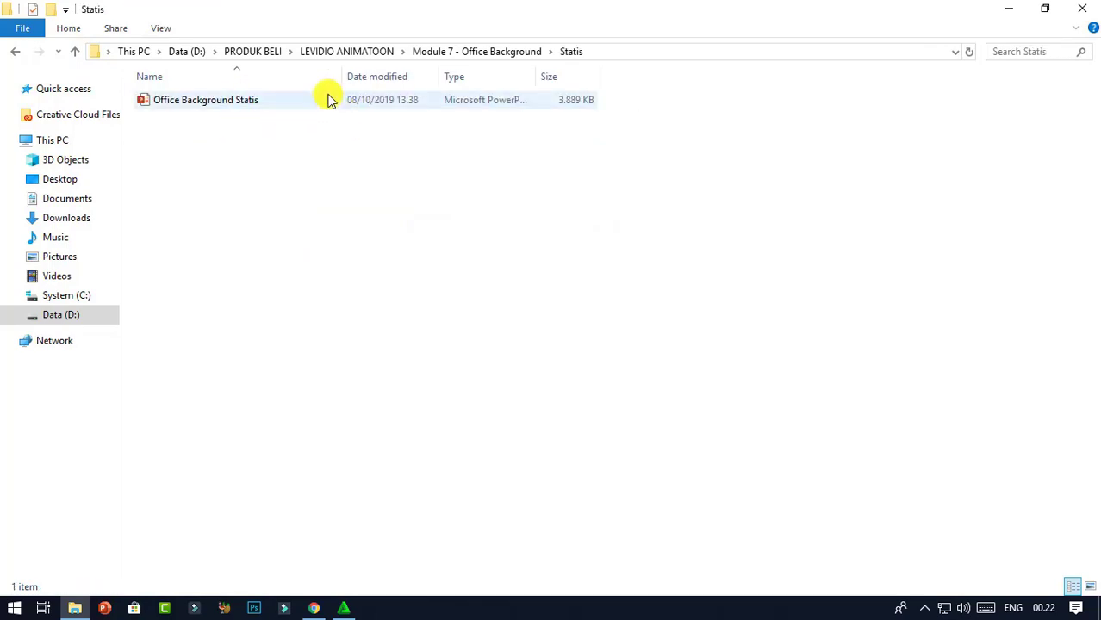
pyautogui.click(329, 100)
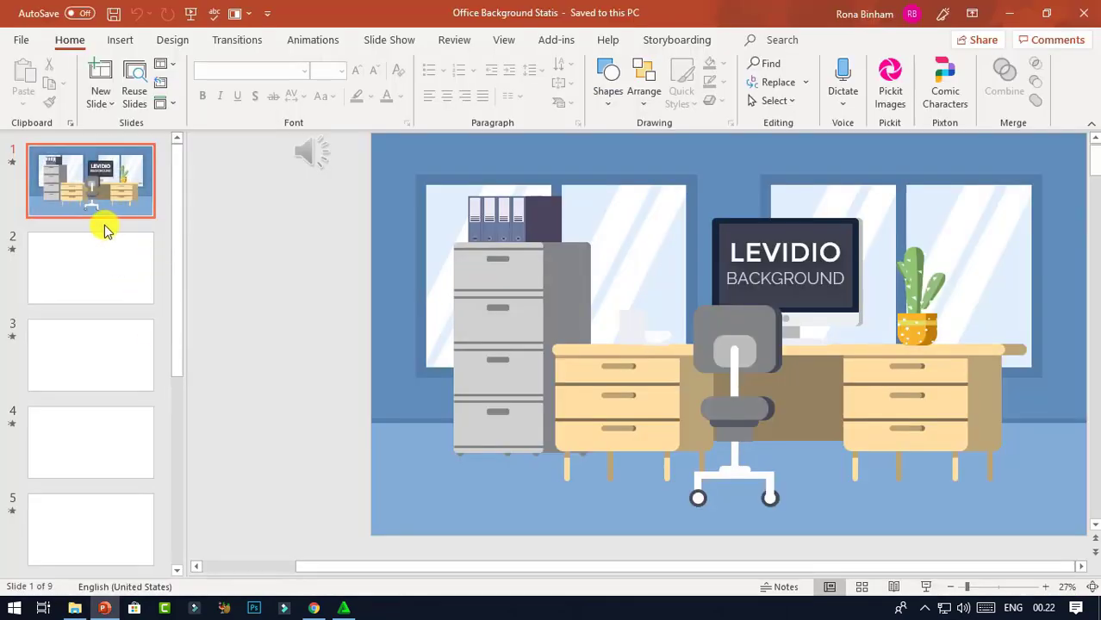
# View all 9 office slides in Slide Sorter at reduced zoom, then close the deck.
pyautogui.click(860, 584)
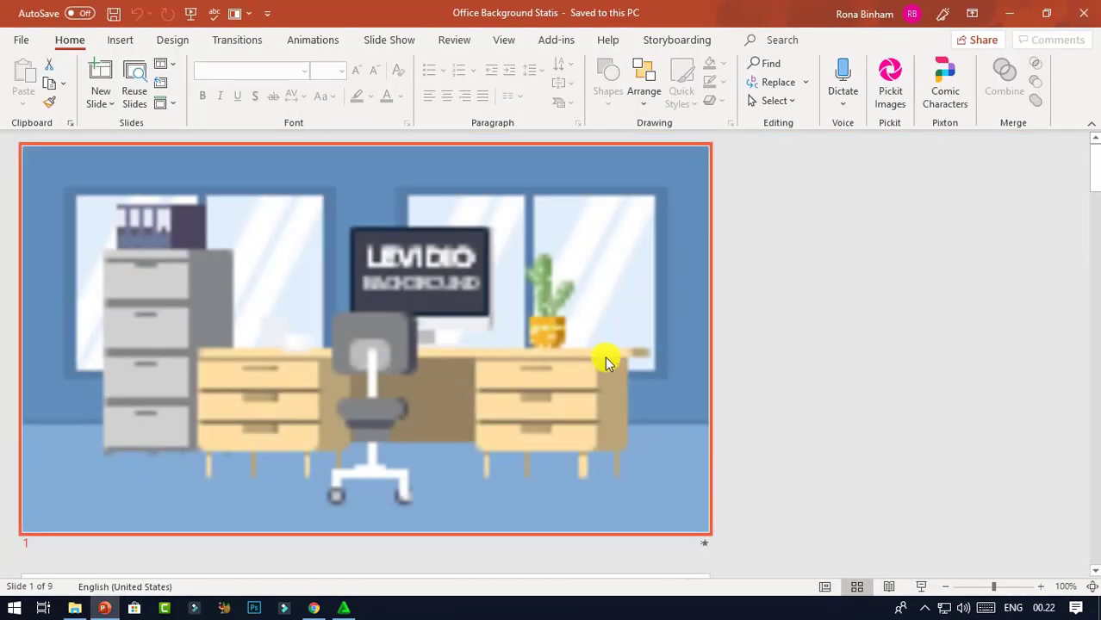
pyautogui.click(971, 587)
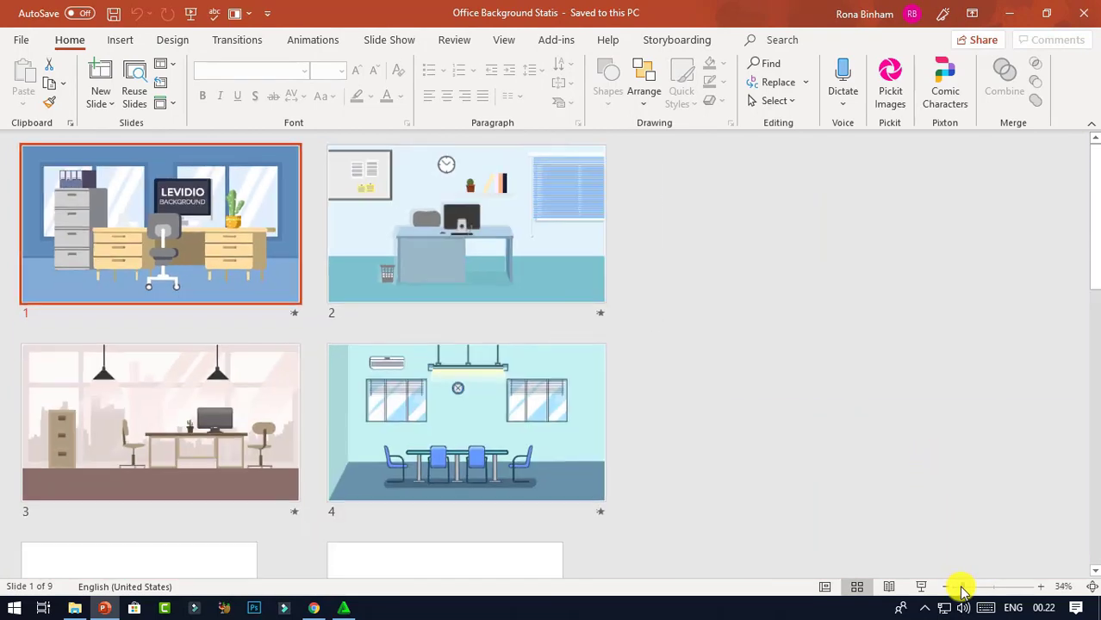
pyautogui.click(961, 586)
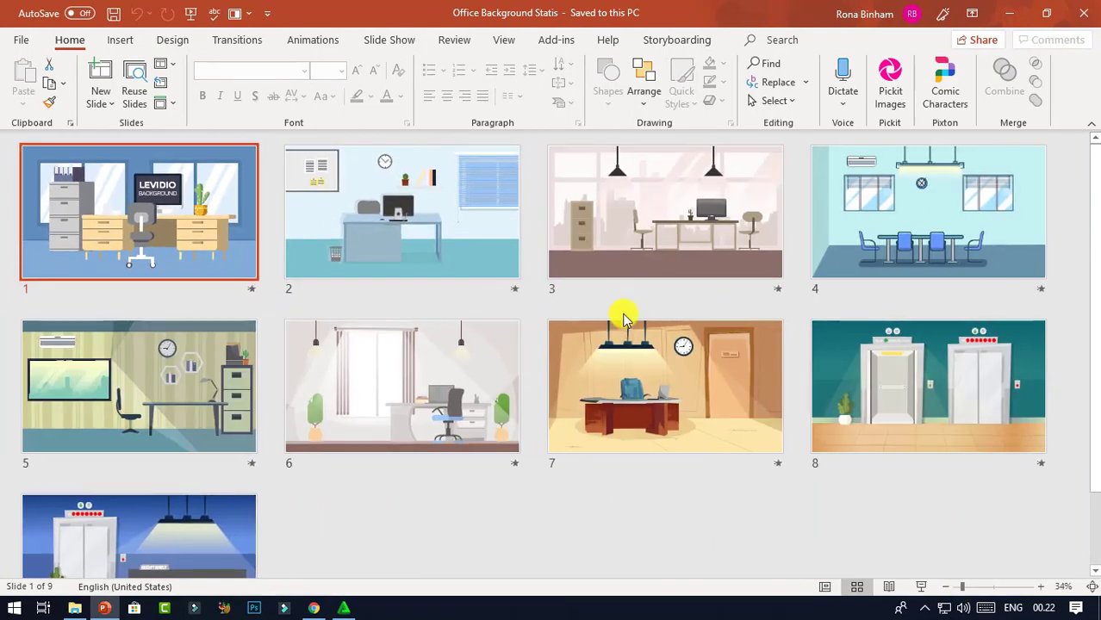
pyautogui.scroll(-2, 358, 321)
pyautogui.scroll(2, 357, 320)
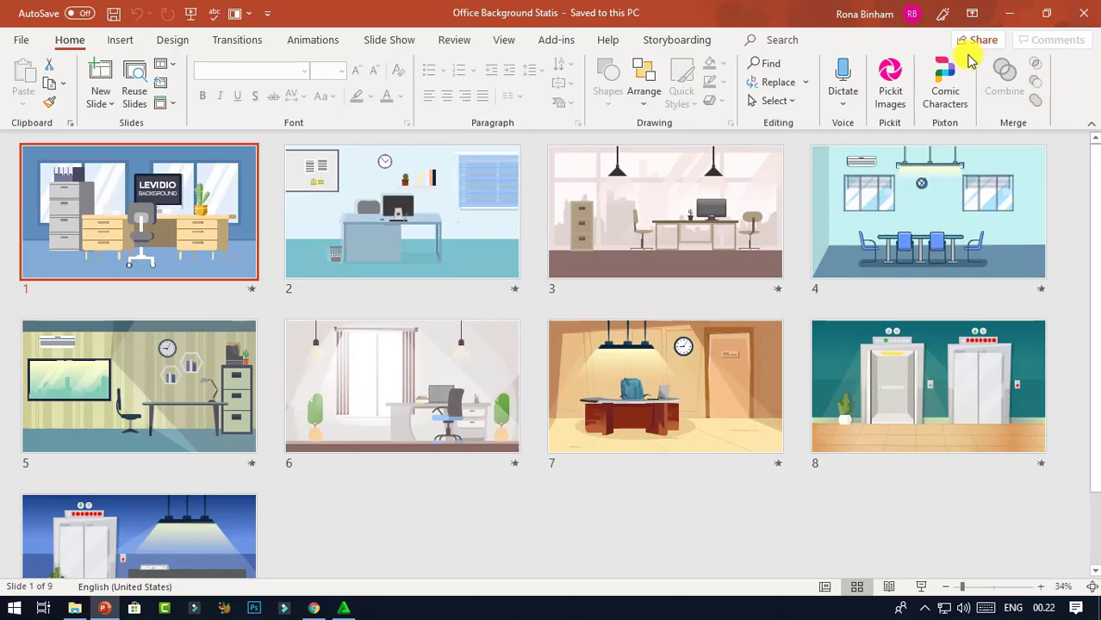
pyautogui.click(1083, 13)
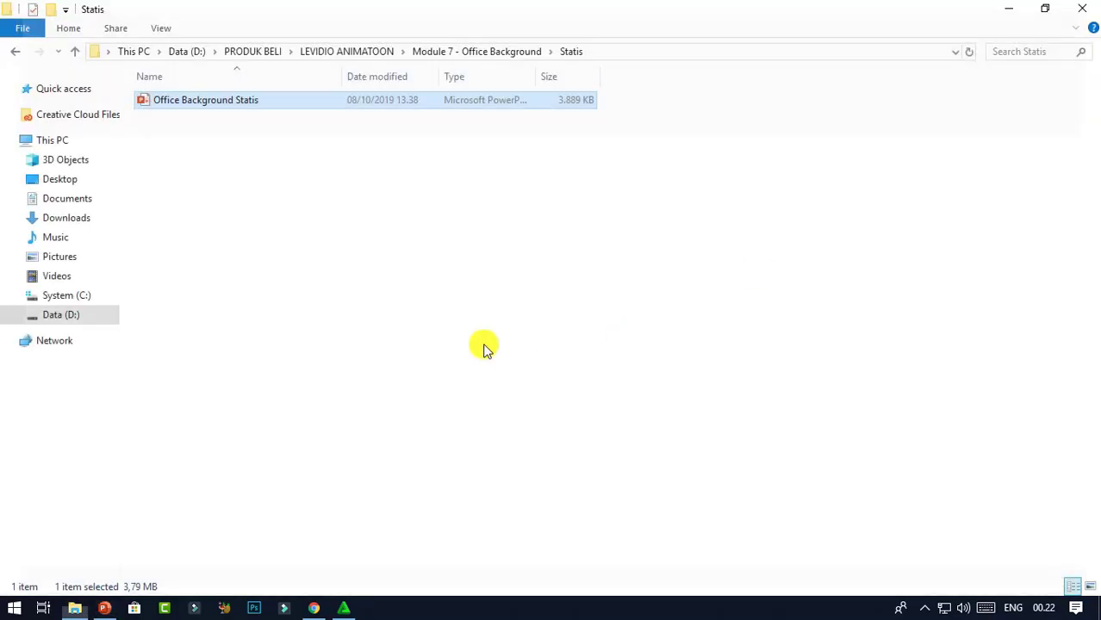
# Open Module 7's Animated Office Background deck, play it as a slide show, and end the show.
pyautogui.click(75, 51)
pyautogui.doubleClick(209, 98)
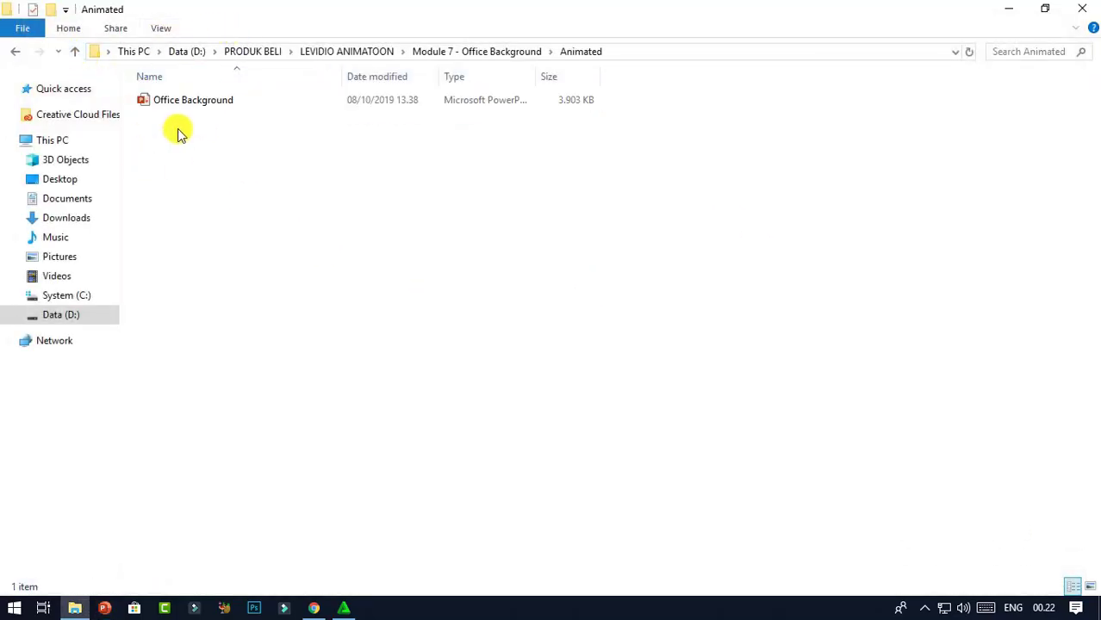
pyautogui.doubleClick(239, 105)
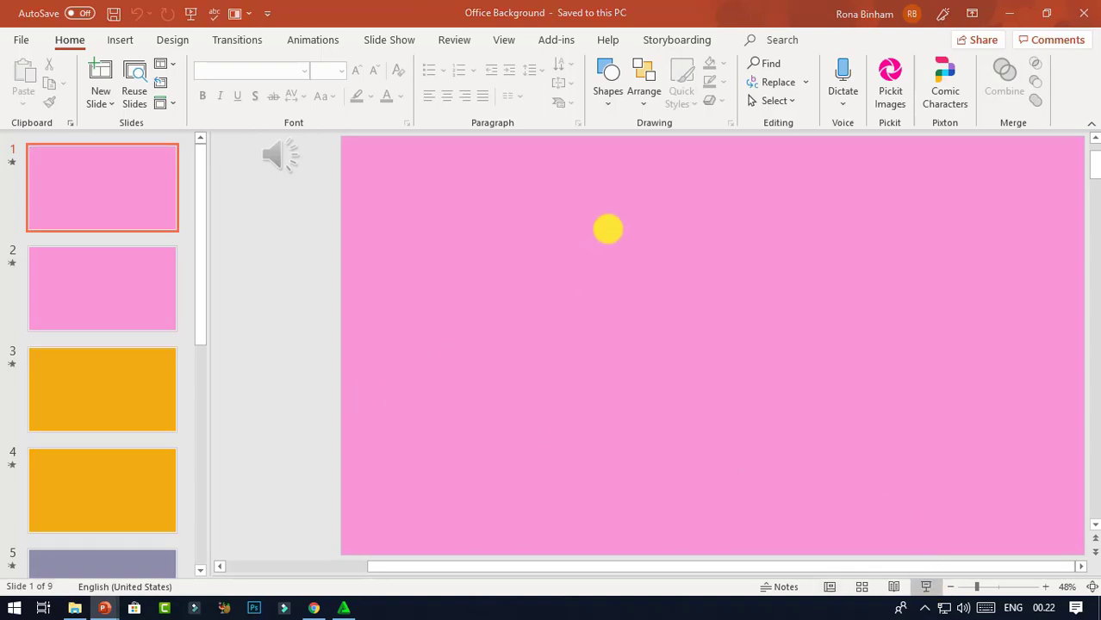
pyautogui.press('F5')
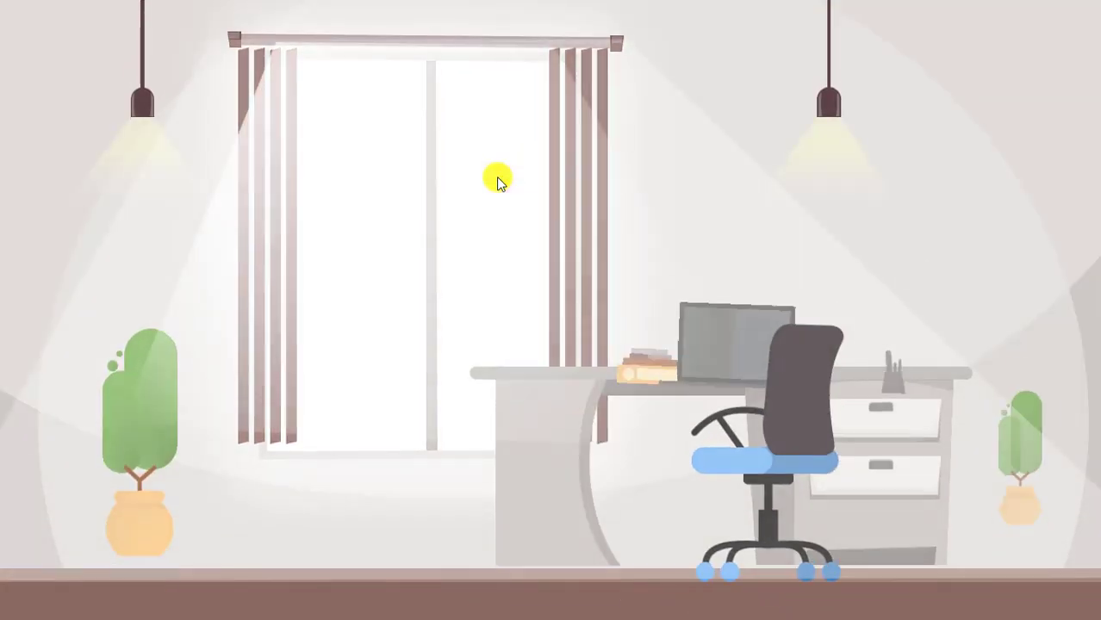
pyautogui.rightClick(497, 177)
pyautogui.click(578, 501)
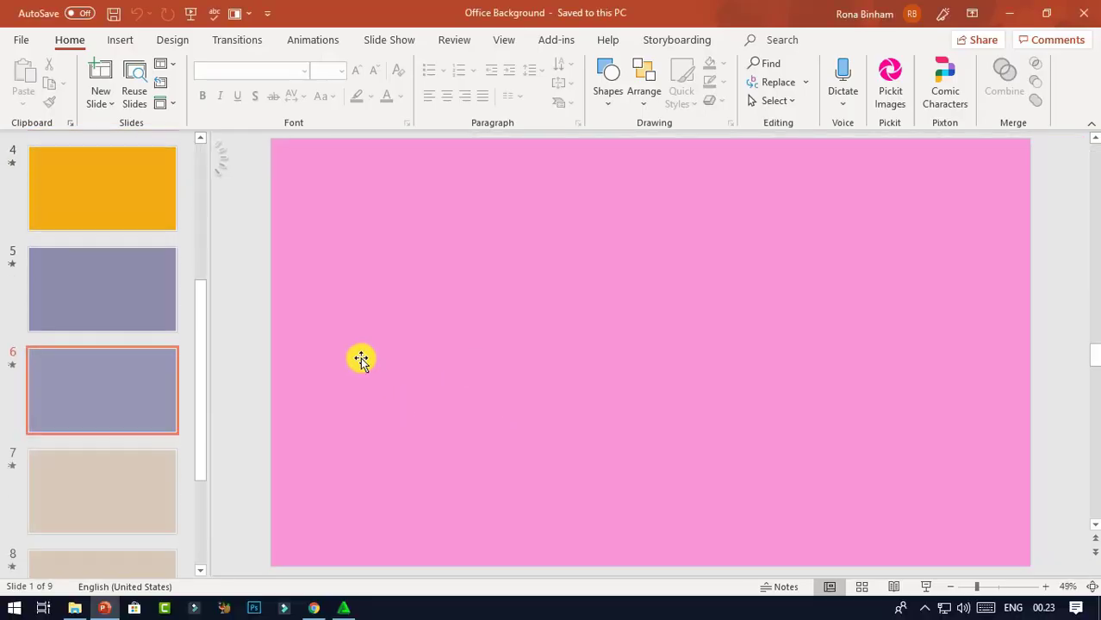
# Close the Office Background deck and go up to LEVIDIO ANIMATOON.
pyautogui.click(1075, 19)
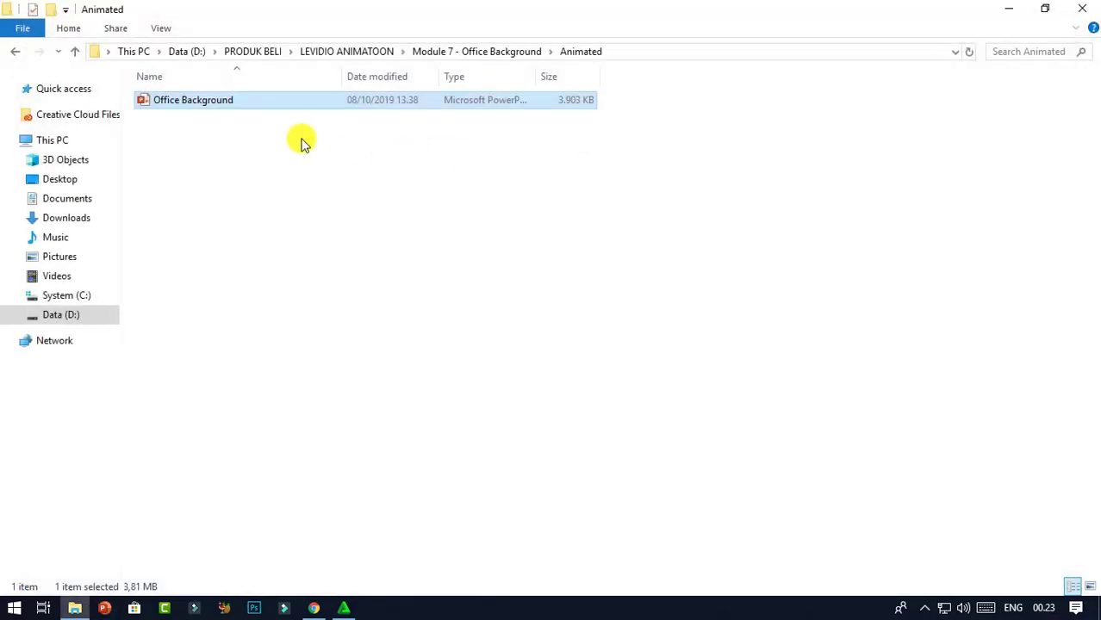
pyautogui.click(77, 55)
pyautogui.click(77, 55)
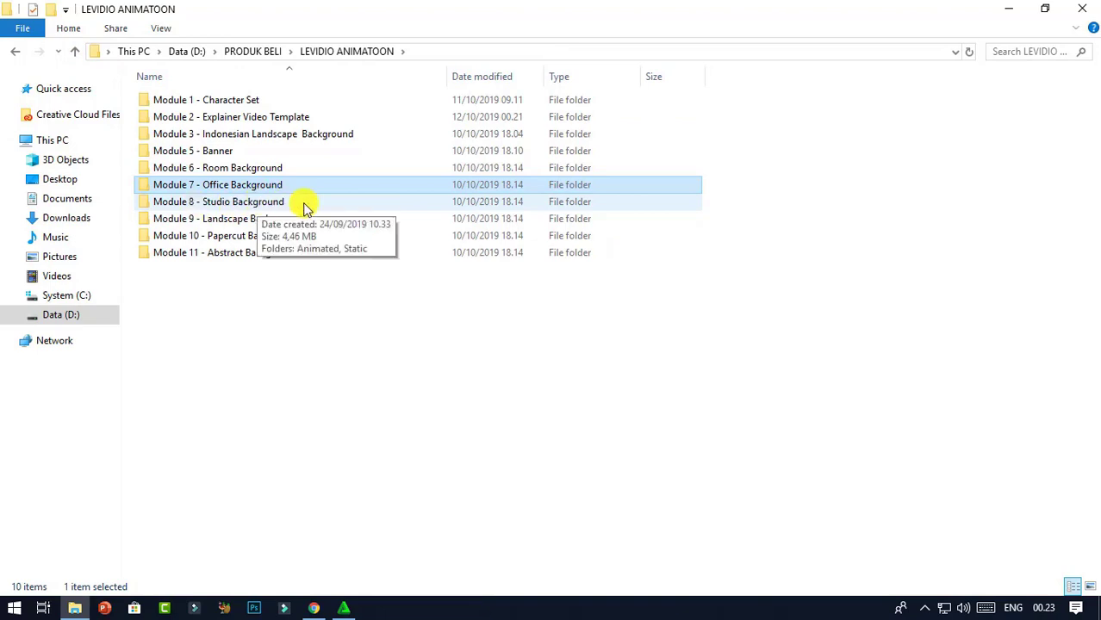
# Open Studio Background Static from Module 8 > Static, scroll its 9 slides, then minimize PowerPoint.
pyautogui.doubleClick(288, 204)
pyautogui.click(214, 104)
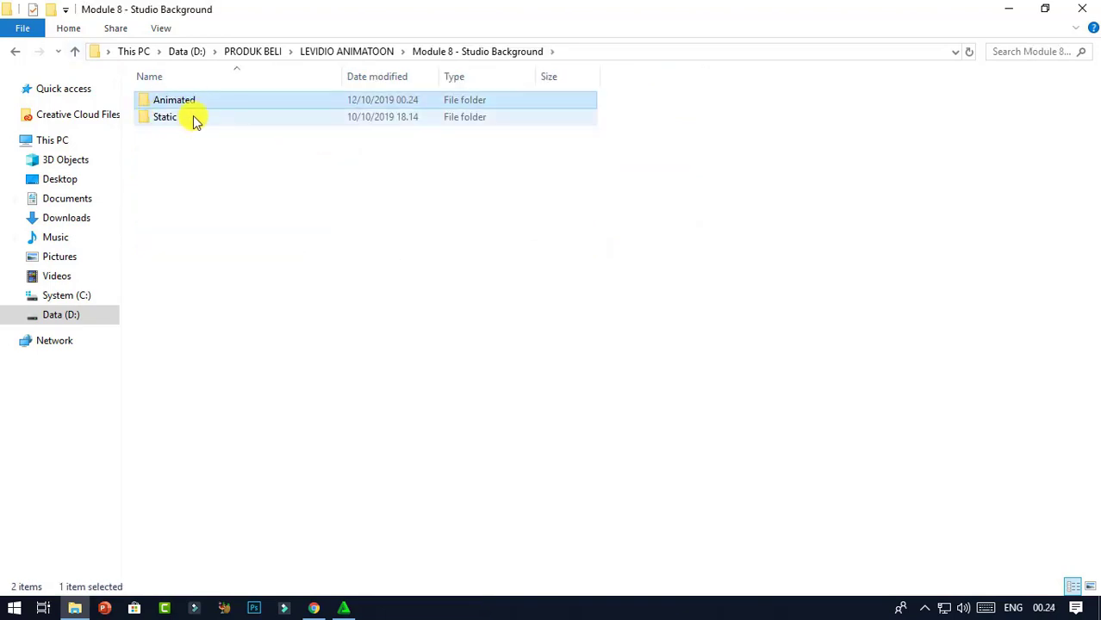
pyautogui.doubleClick(216, 119)
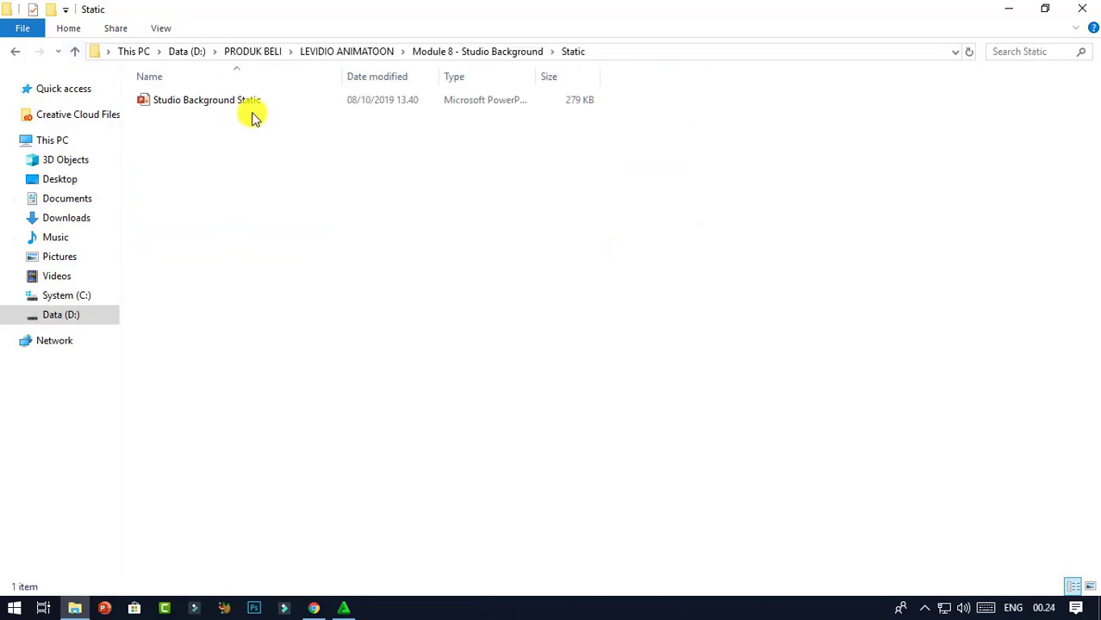
pyautogui.click(267, 108)
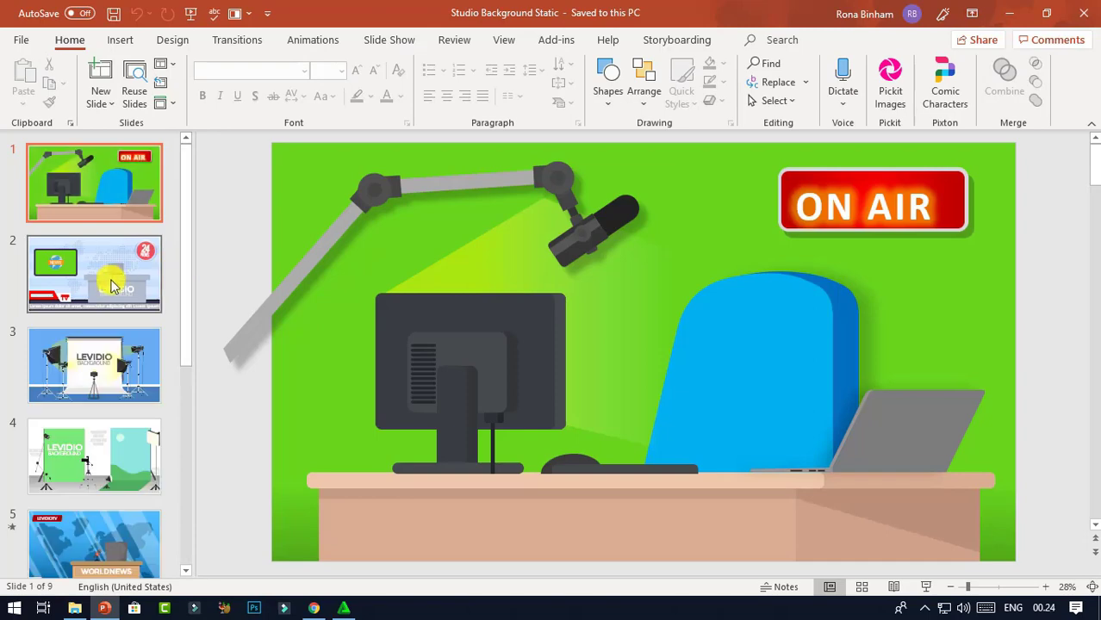
pyautogui.scroll(-5, 110, 287)
pyautogui.scroll(-3, 108, 284)
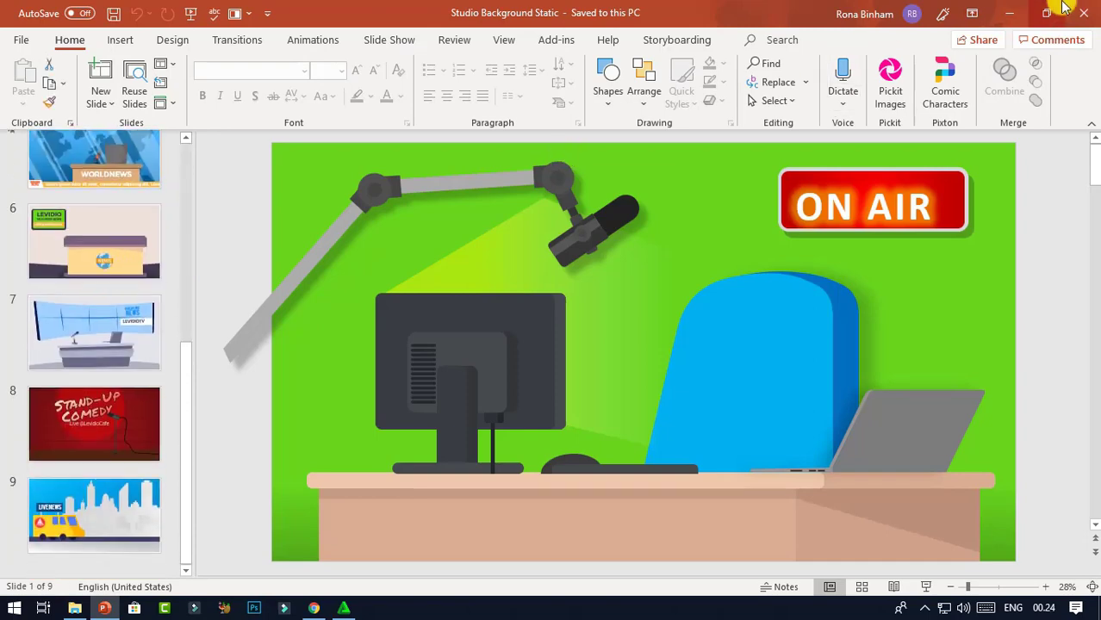
pyautogui.click(995, 22)
# Open Landscape Background Static from Module 9 - Landscape Background > Static.
pyautogui.click(78, 54)
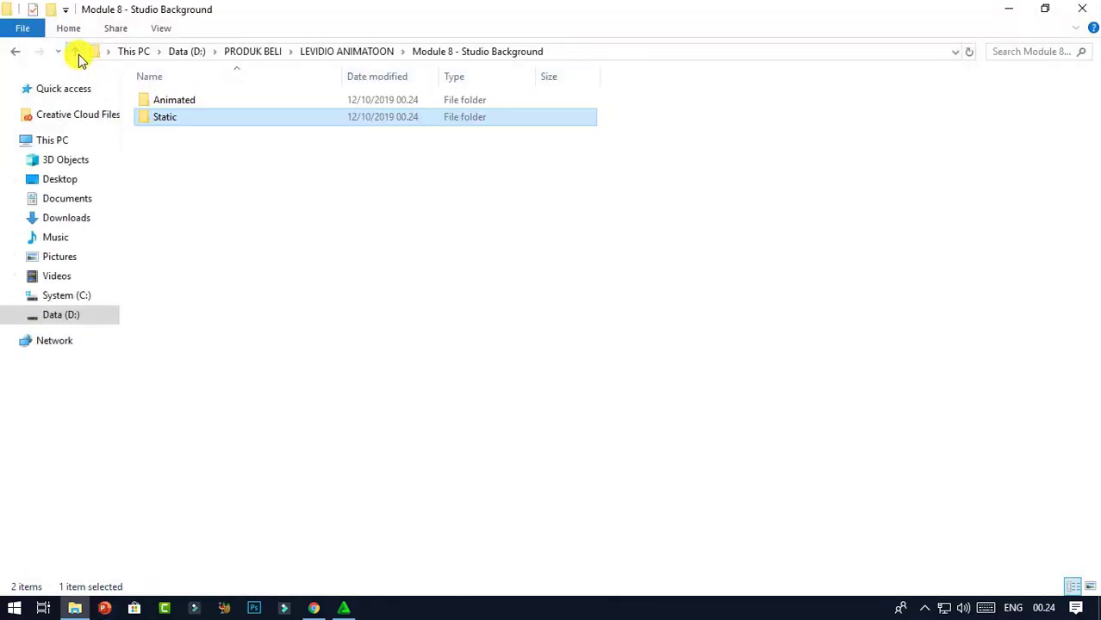
pyautogui.click(78, 54)
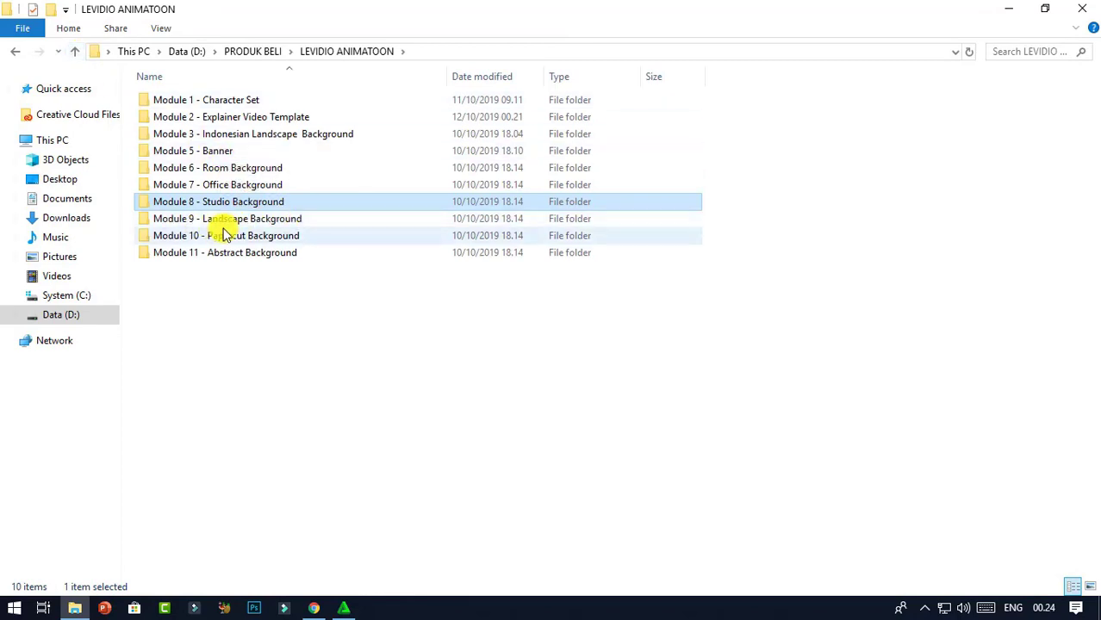
pyautogui.doubleClick(357, 221)
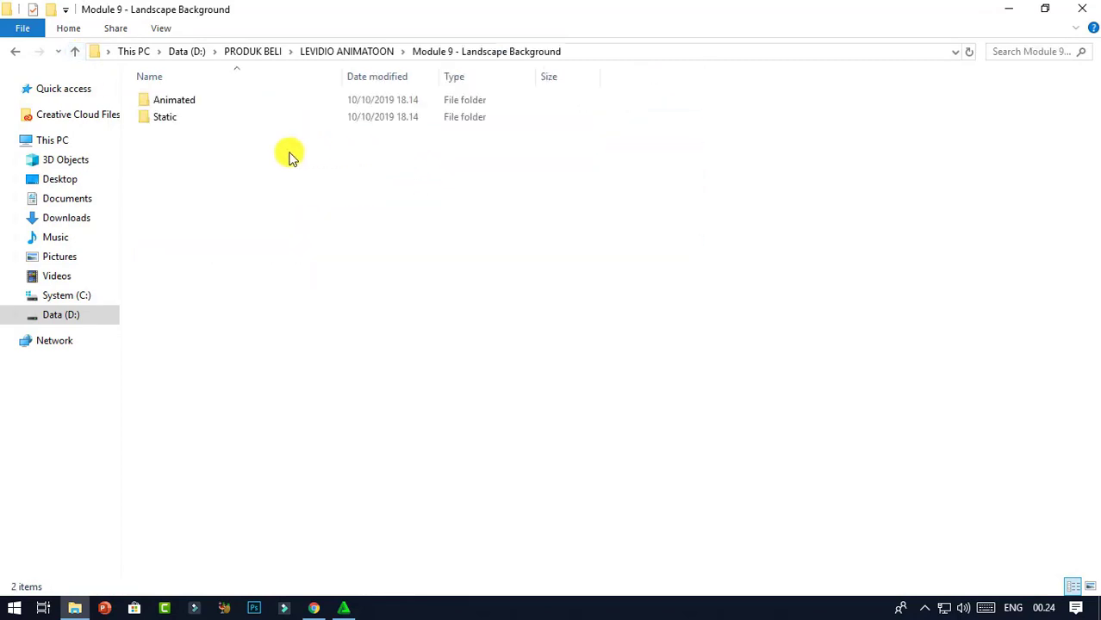
pyautogui.doubleClick(208, 118)
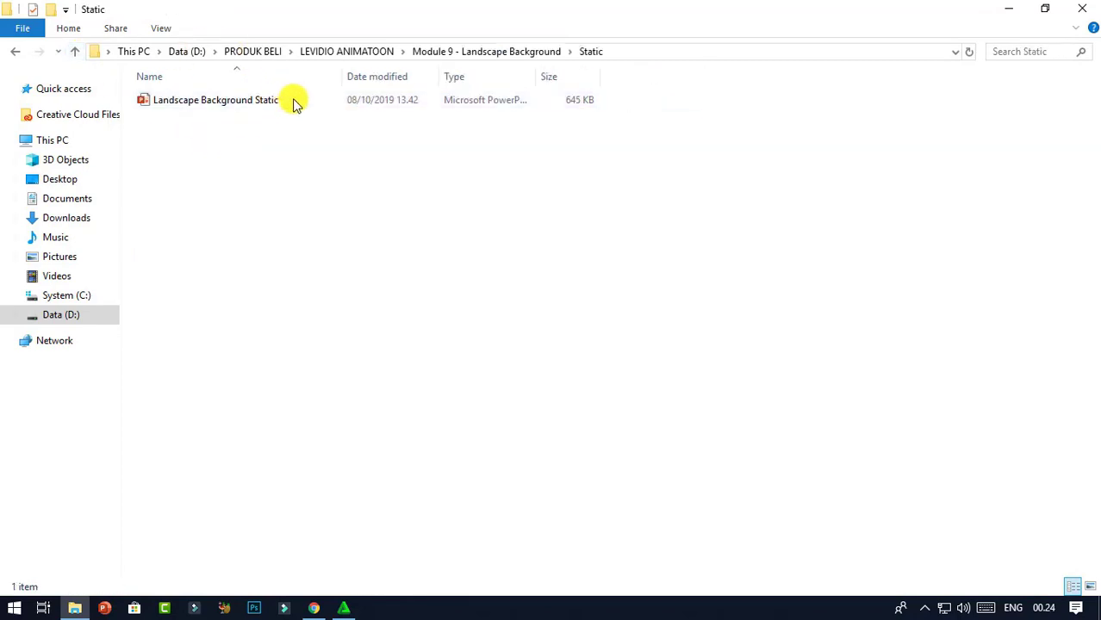
pyautogui.click(310, 108)
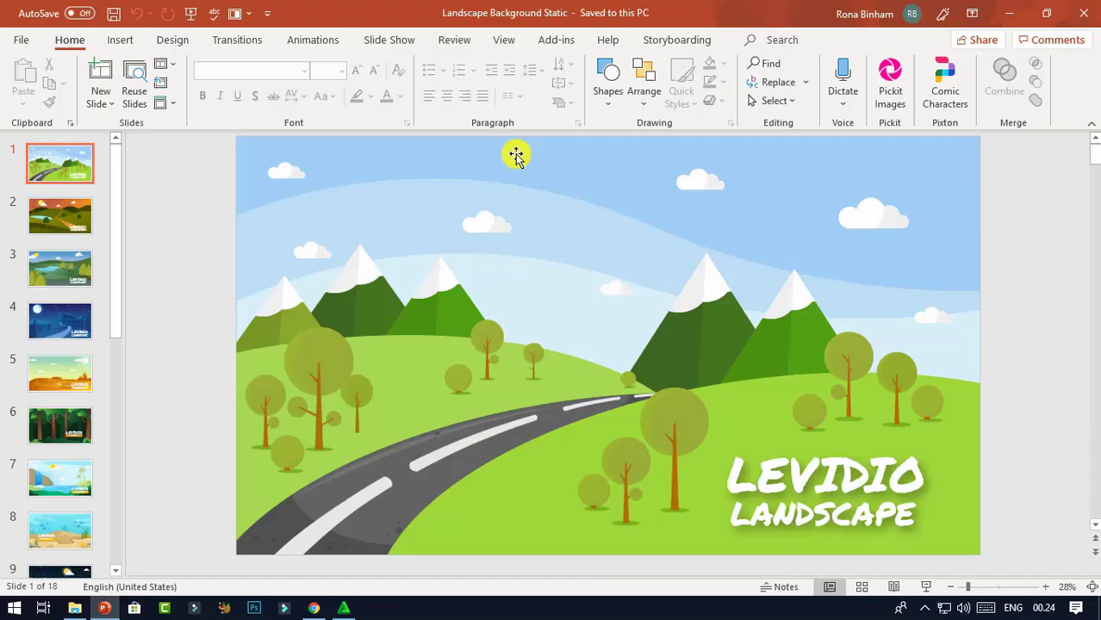
# Scroll through the 18 landscape slides in Slide Sorter, then close the deck.
pyautogui.click(862, 587)
pyautogui.scroll(-4, 962, 565)
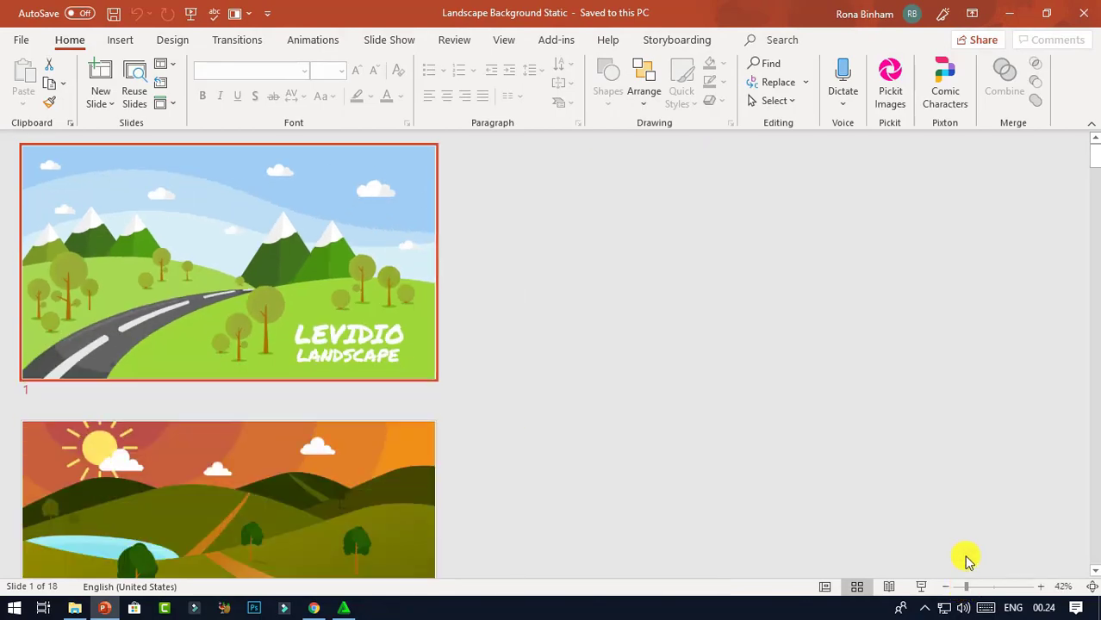
pyautogui.scroll(-2, 848, 368)
pyautogui.scroll(-5, 848, 368)
pyautogui.scroll(-5, 819, 338)
pyautogui.scroll(5, 818, 338)
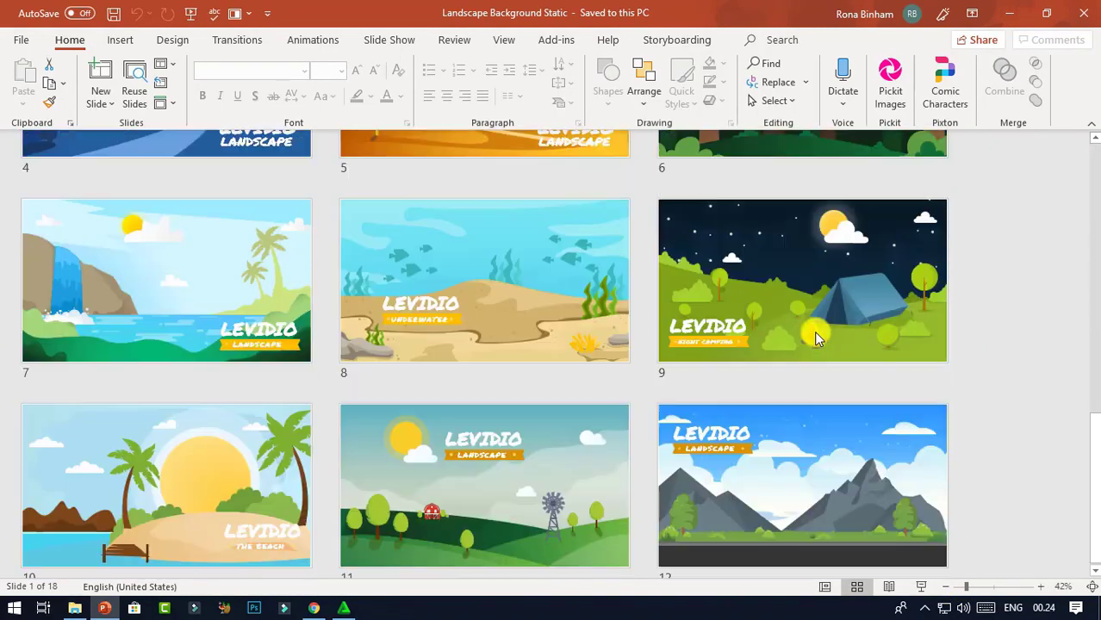
pyautogui.scroll(5, 674, 343)
pyautogui.click(1084, 16)
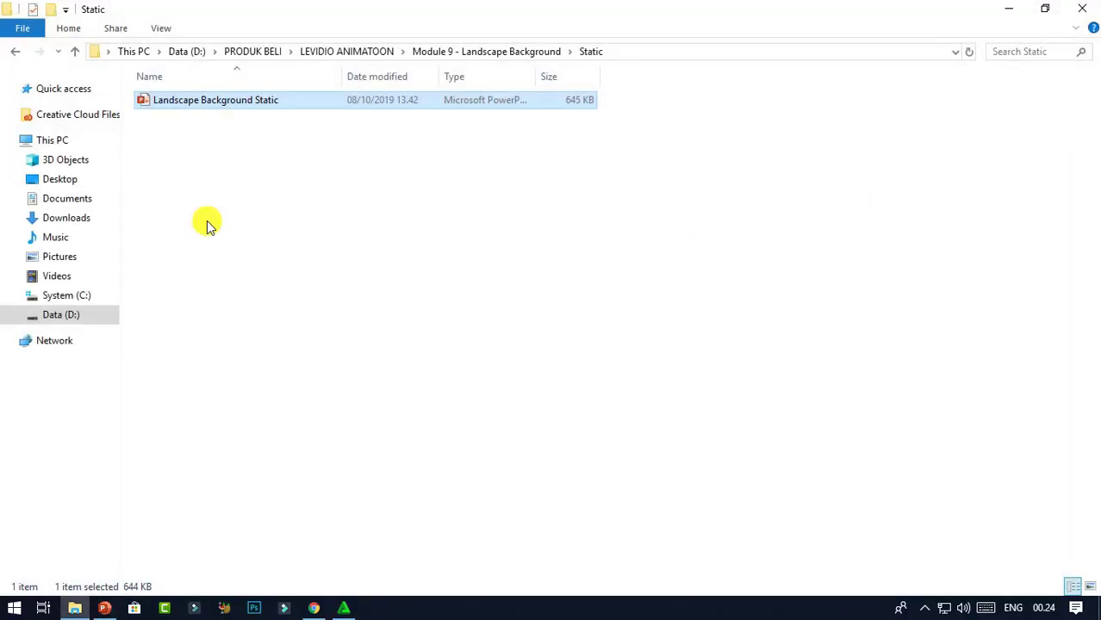
# Go up to LEVIDIO ANIMATOON and open Module 2 - Explainer Video Template.
pyautogui.click(74, 53)
pyautogui.click(74, 54)
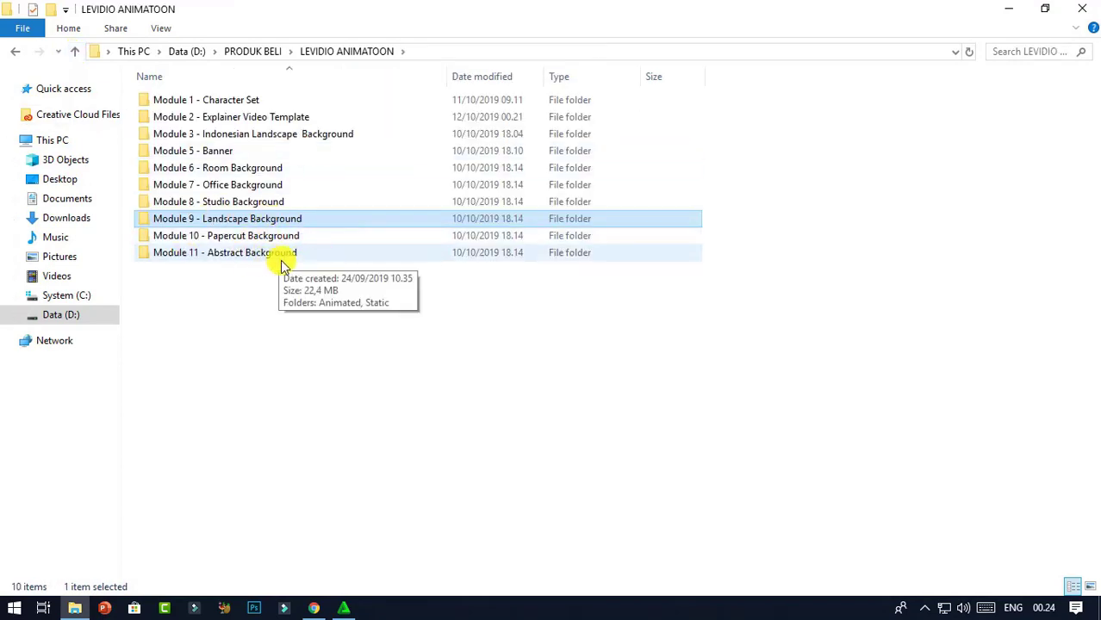
pyautogui.click(300, 302)
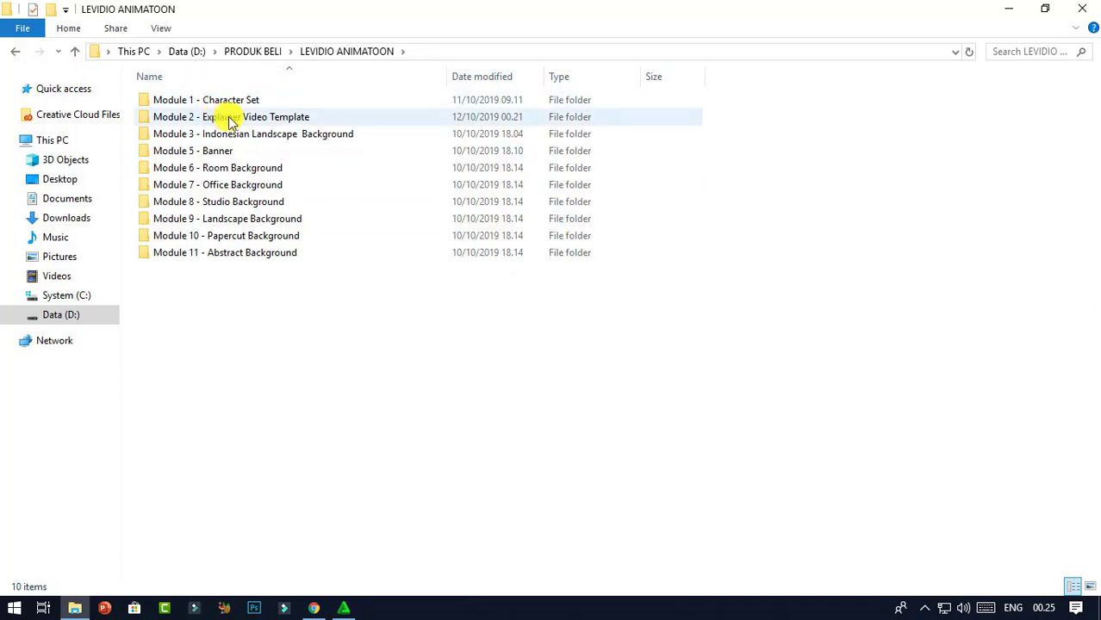
pyautogui.doubleClick(295, 118)
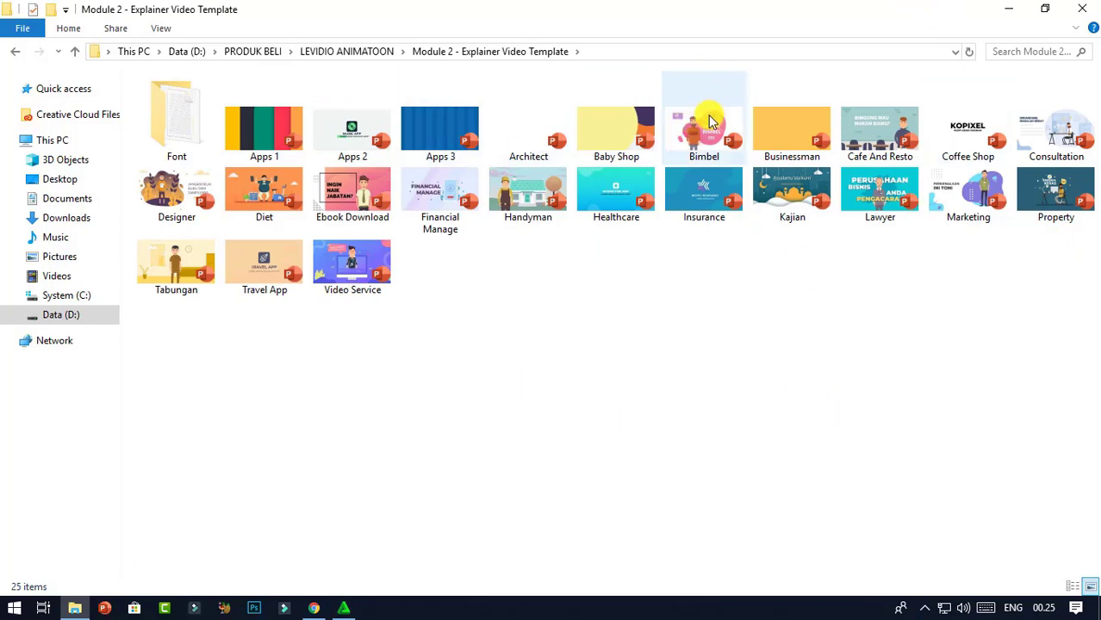
# Copy and paste the Bimbel file in its folder to create 'Bimbel - Copy', then select it.
pyautogui.click(727, 122)
pyautogui.rightClick(706, 129)
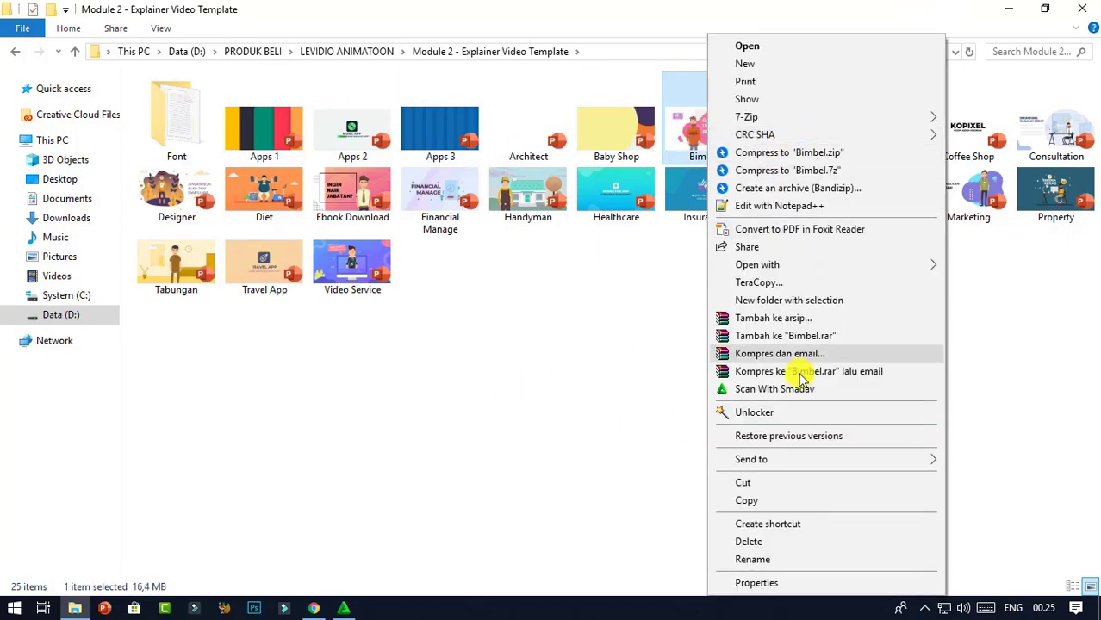
pyautogui.click(764, 499)
pyautogui.rightClick(730, 361)
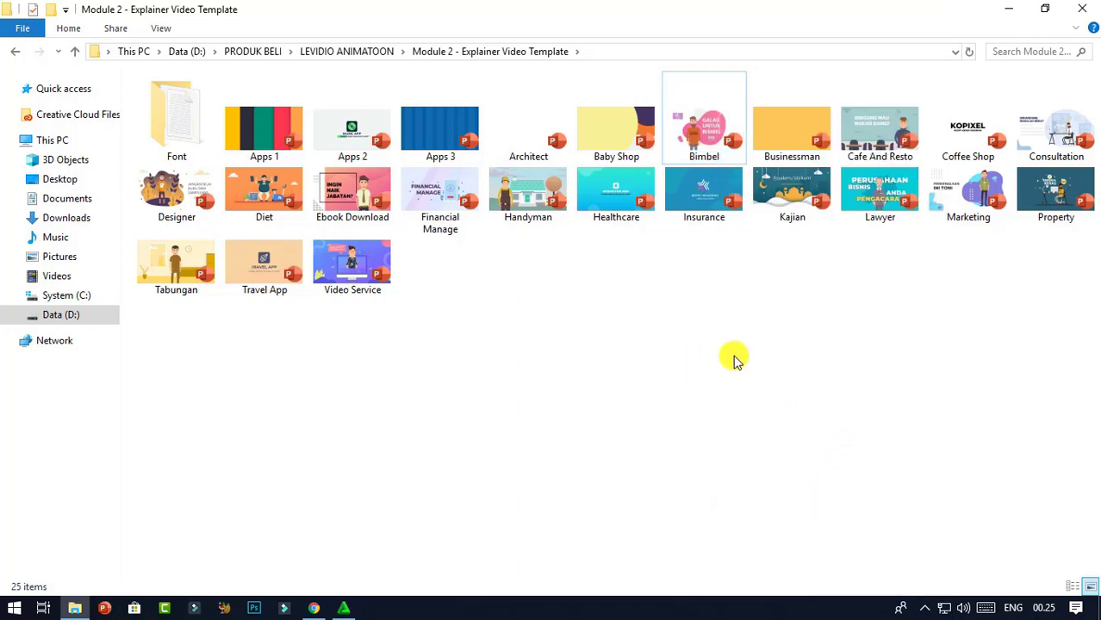
pyautogui.click(769, 246)
pyautogui.click(843, 302)
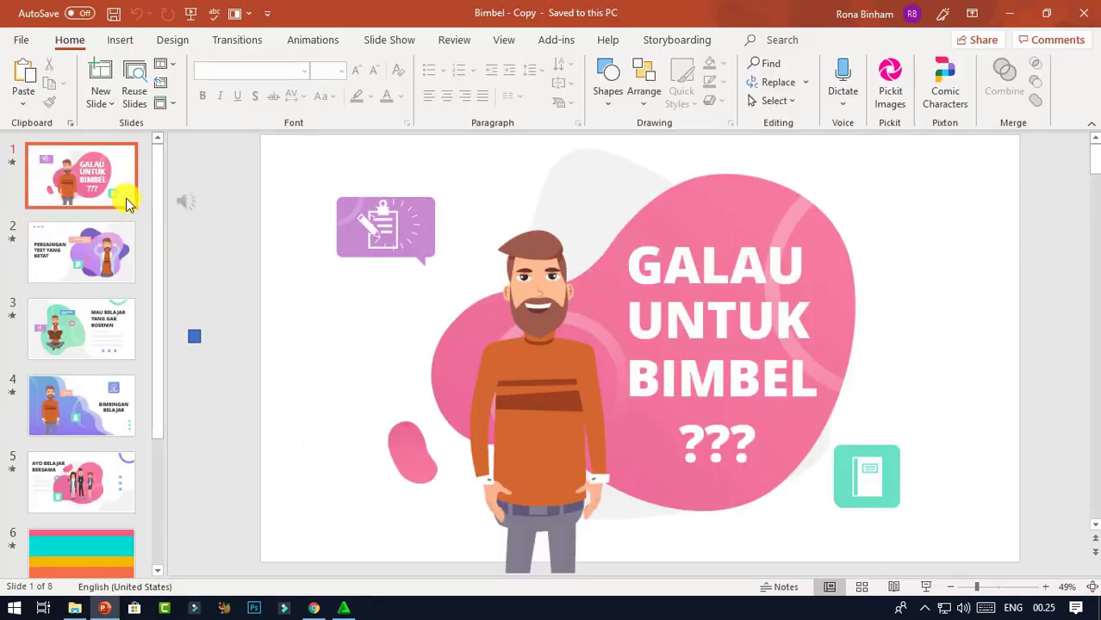
# On slide 1 of Bimbel - Copy, select the bearded orange-sweater character picture.
pyautogui.click(345, 284)
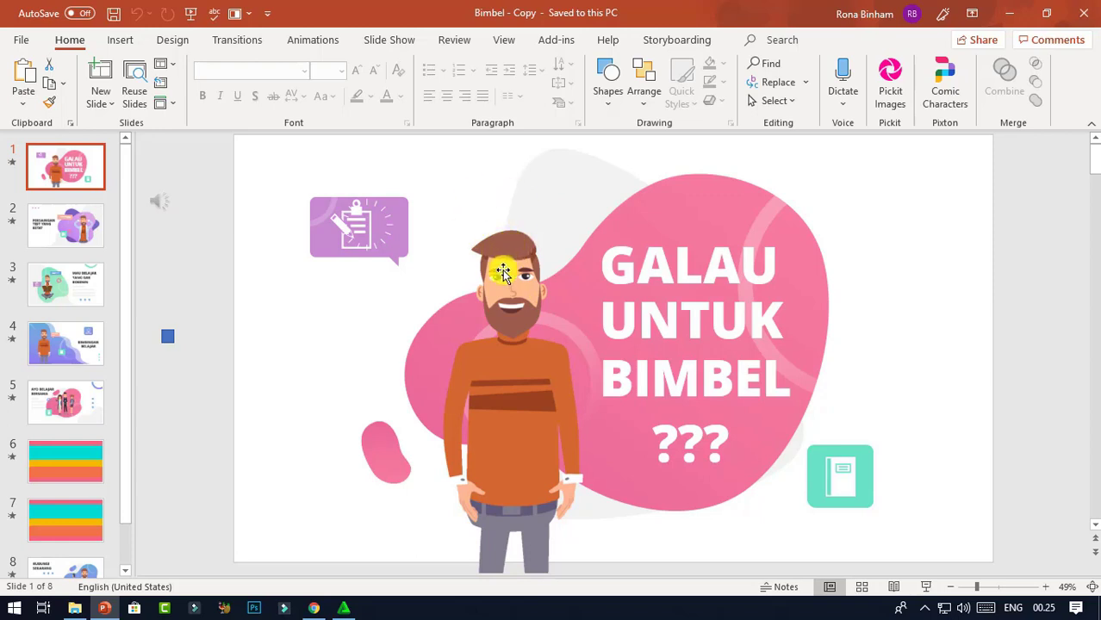
pyautogui.click(535, 234)
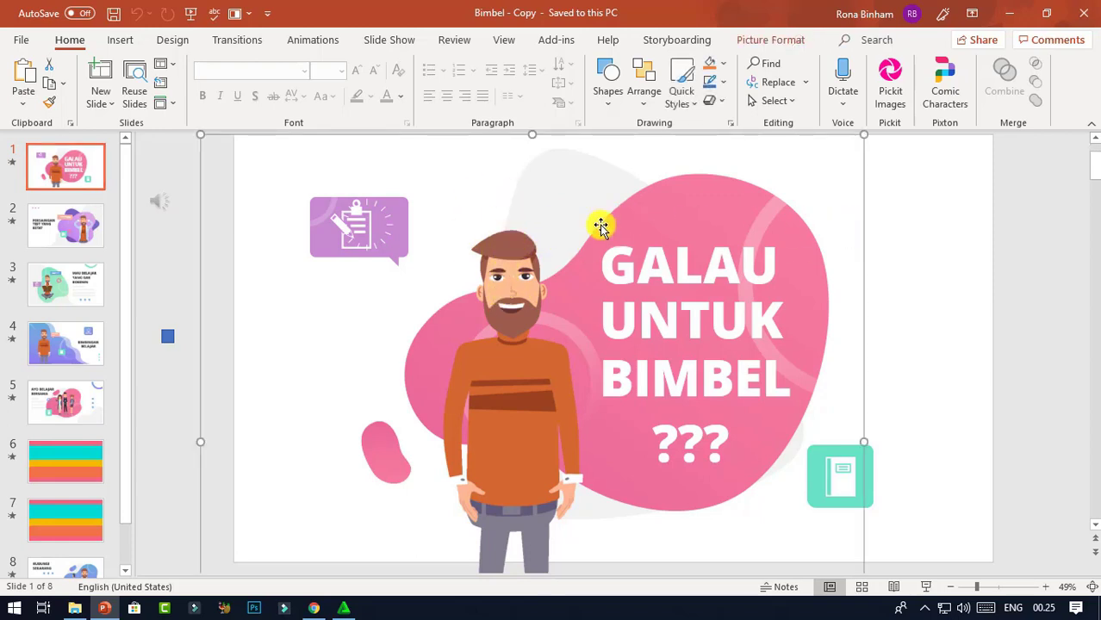
# Replace the character picture from a file, browsing to Module 1 > 56. Business Man Executive > GIF.
pyautogui.rightClick(863, 203)
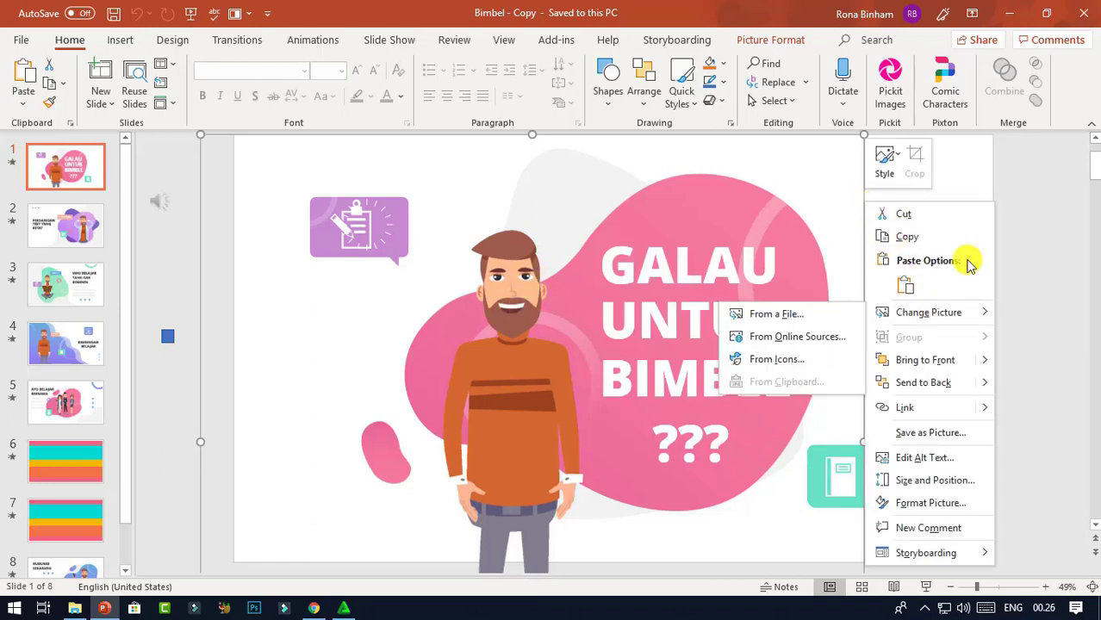
pyautogui.moveTo(935, 321)
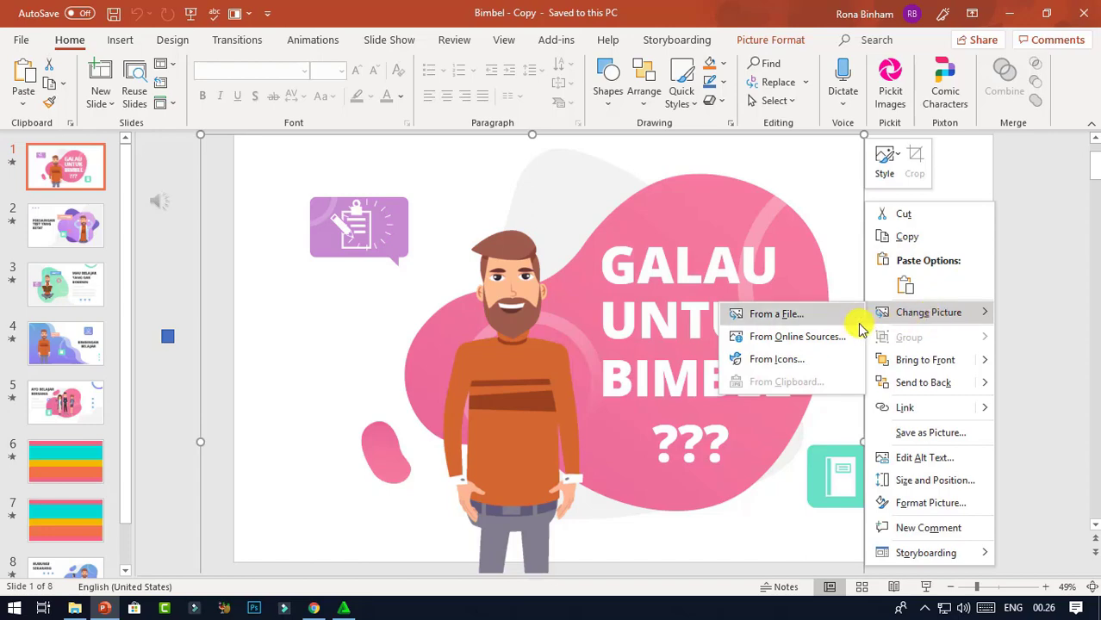
pyautogui.click(826, 323)
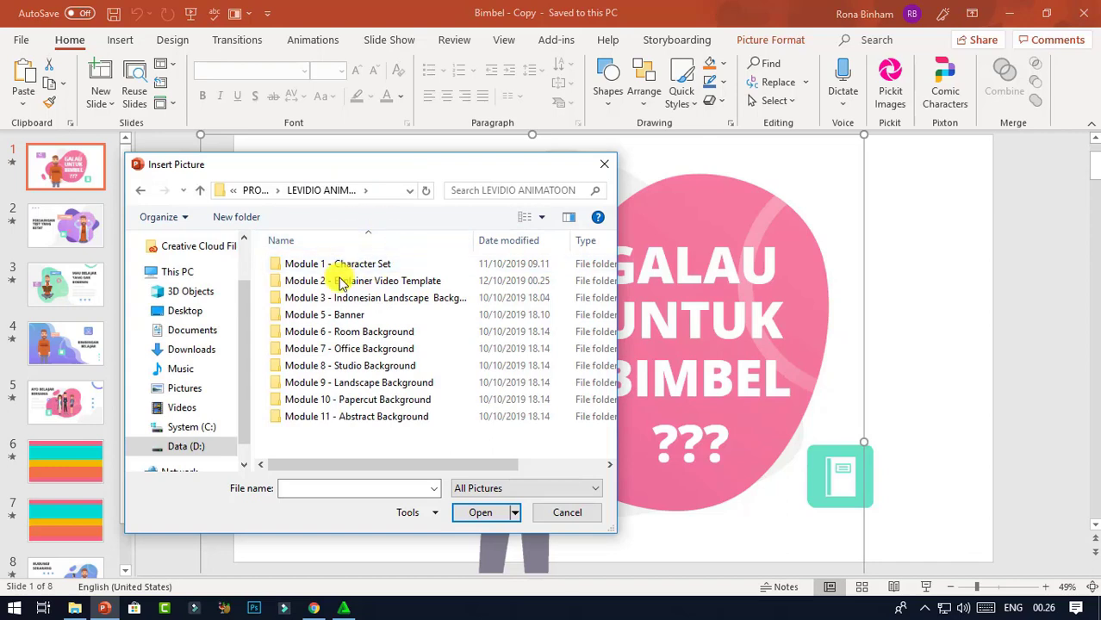
pyautogui.doubleClick(391, 268)
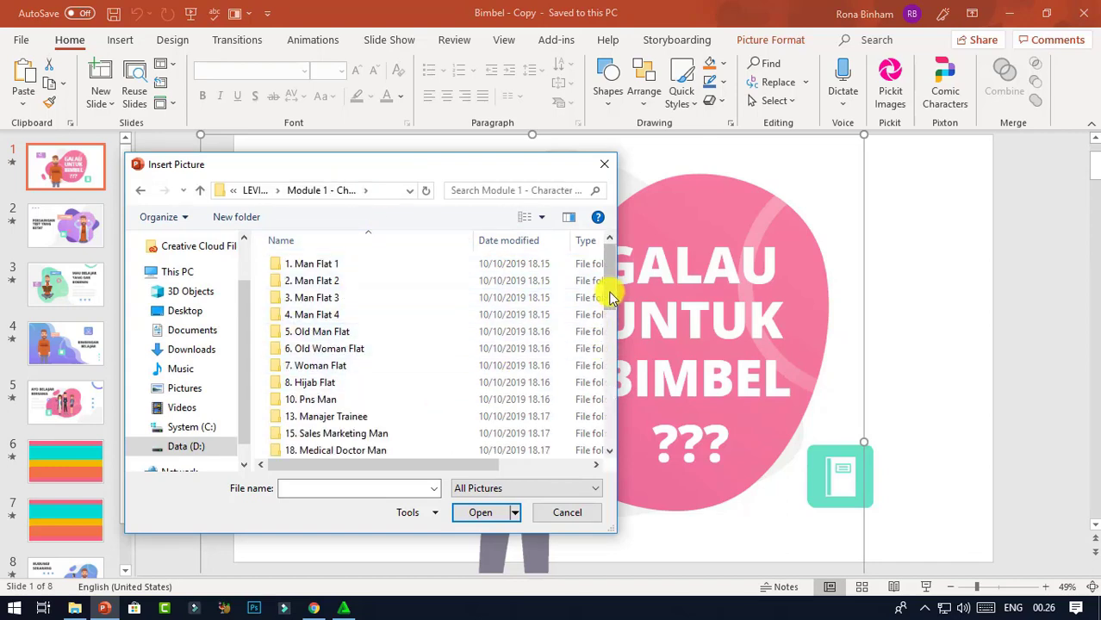
pyautogui.moveTo(608, 283); pyautogui.dragTo(609, 392)
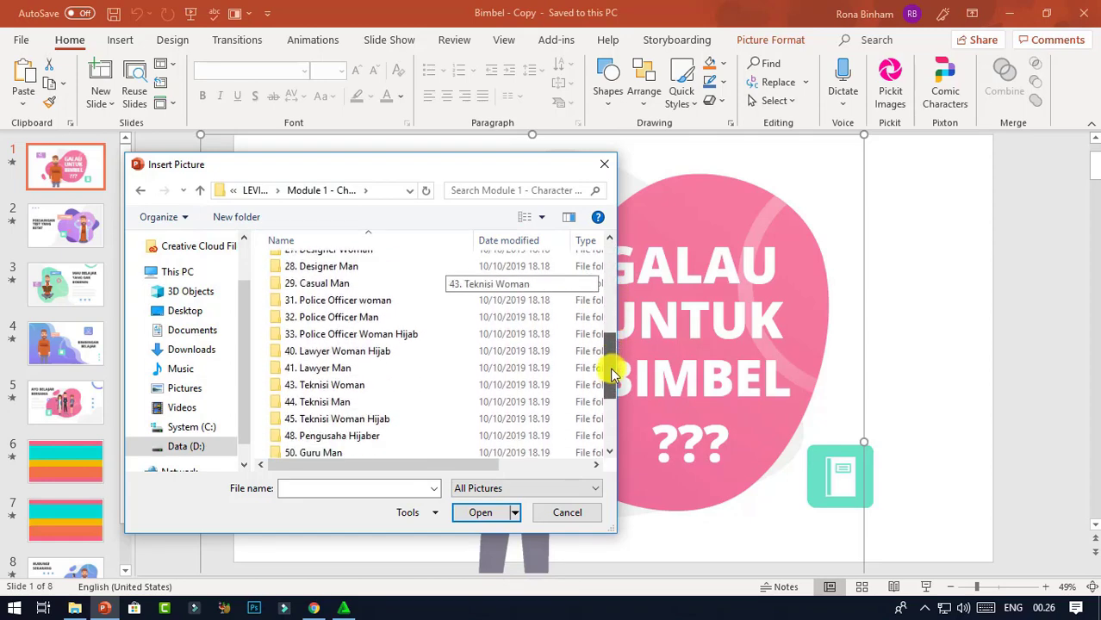
pyautogui.doubleClick(393, 365)
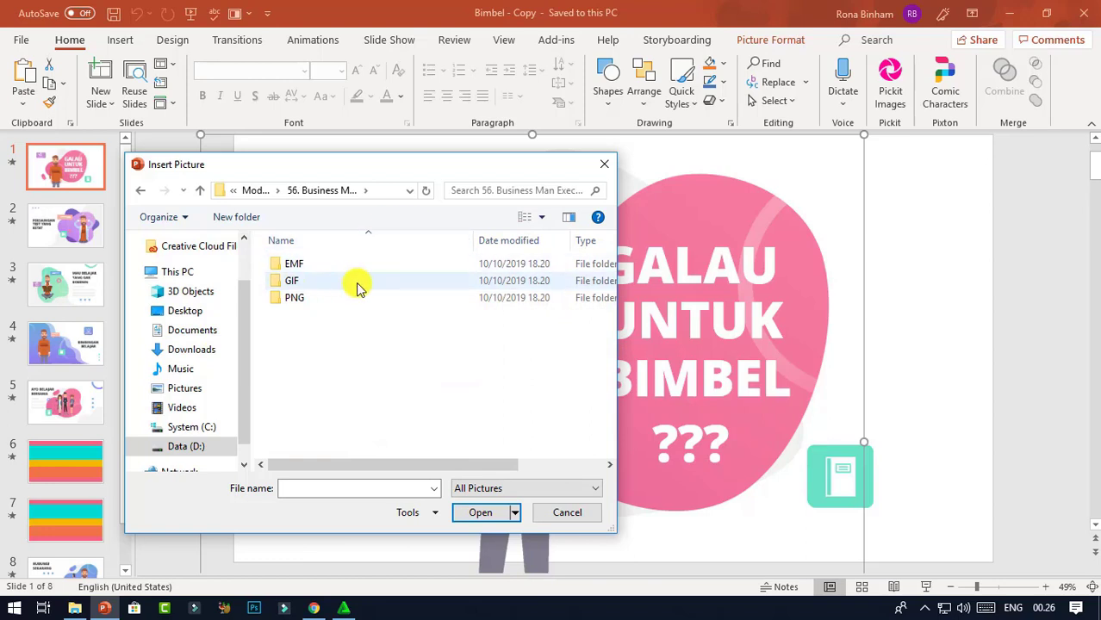
pyautogui.doubleClick(369, 280)
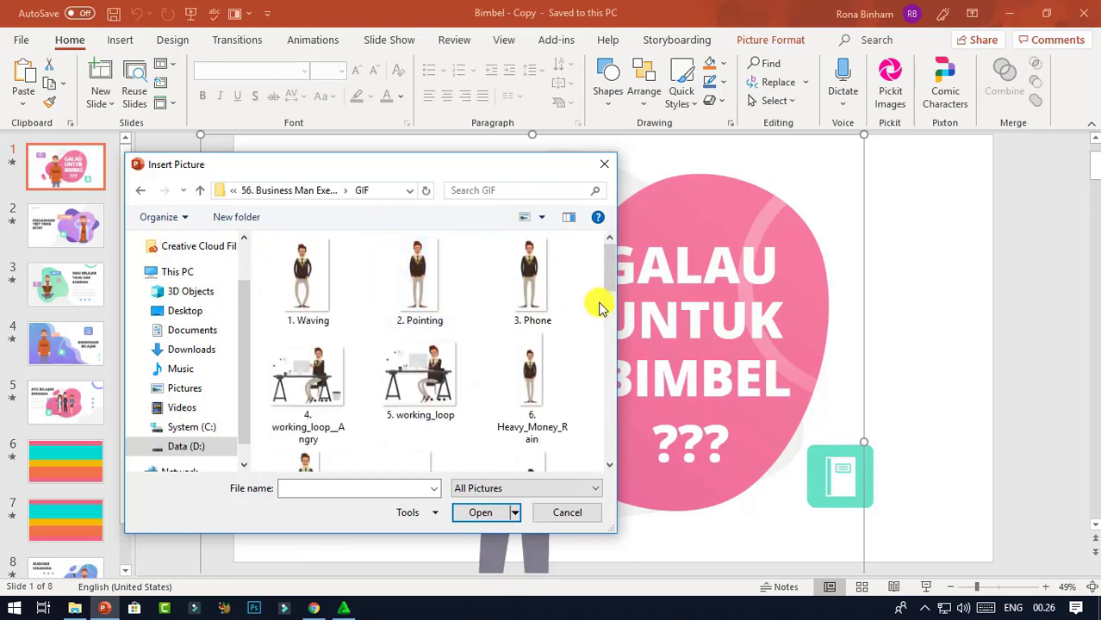
# Insert the 10. Talking_Presenting GIF in its place and shift it slightly left.
pyautogui.click(544, 220)
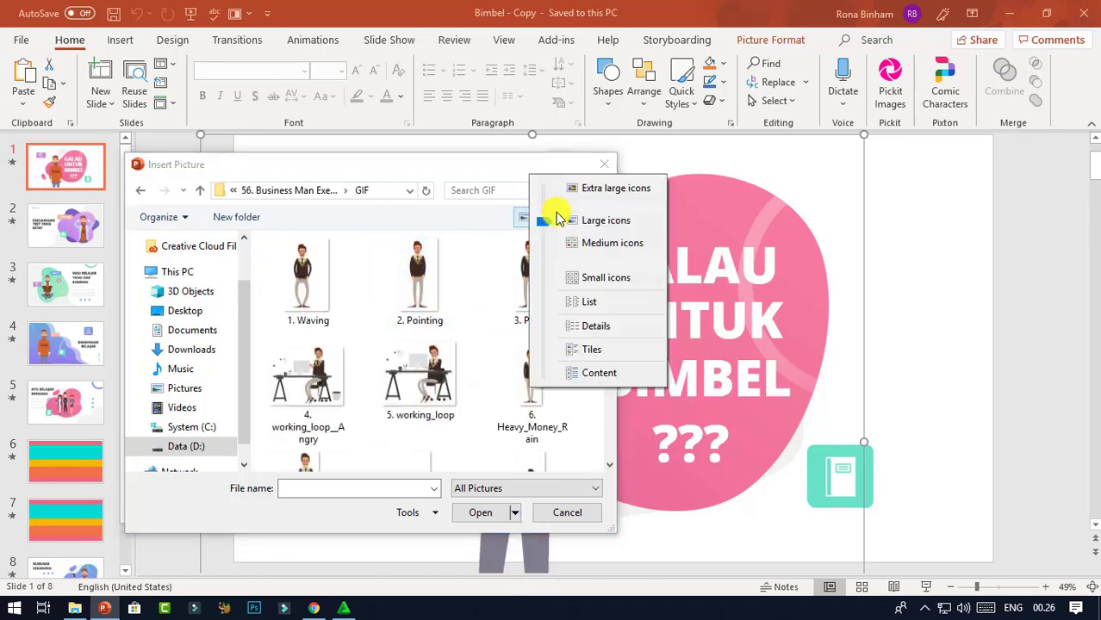
pyautogui.click(586, 190)
pyautogui.scroll(-2, 610, 460)
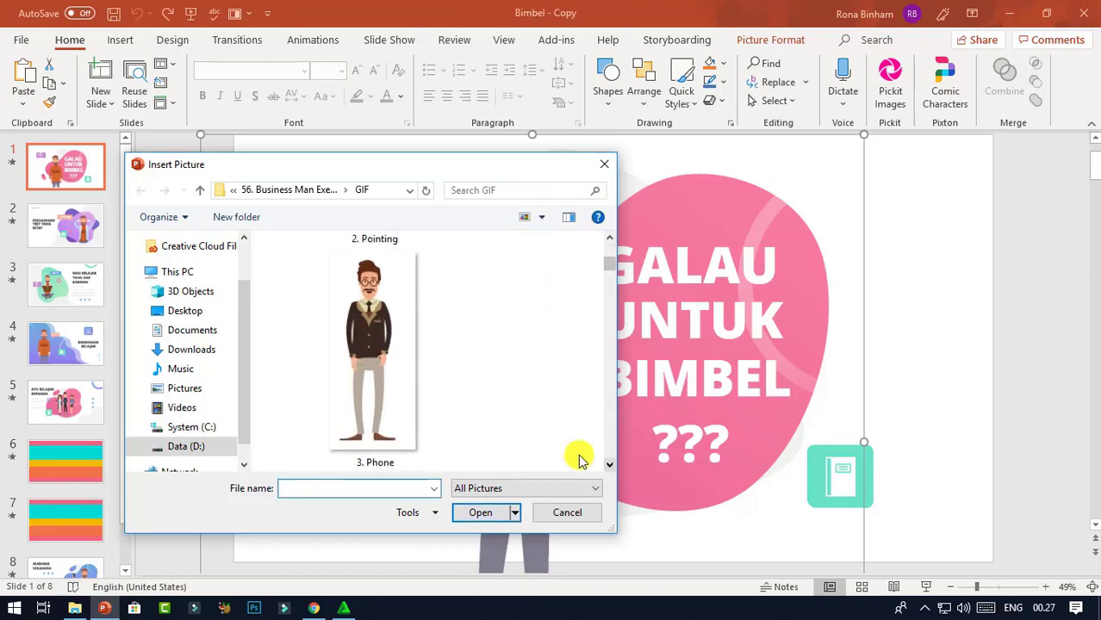
pyautogui.scroll(-7, 610, 462)
pyautogui.click(450, 413)
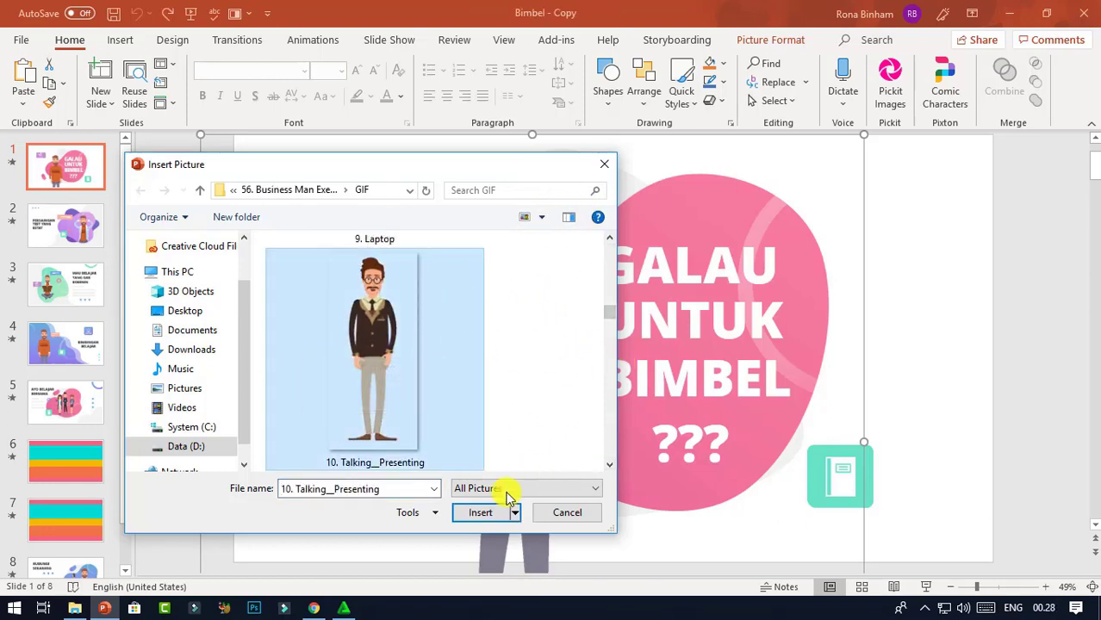
pyautogui.click(492, 511)
pyautogui.moveTo(576, 337); pyautogui.dragTo(484, 378)
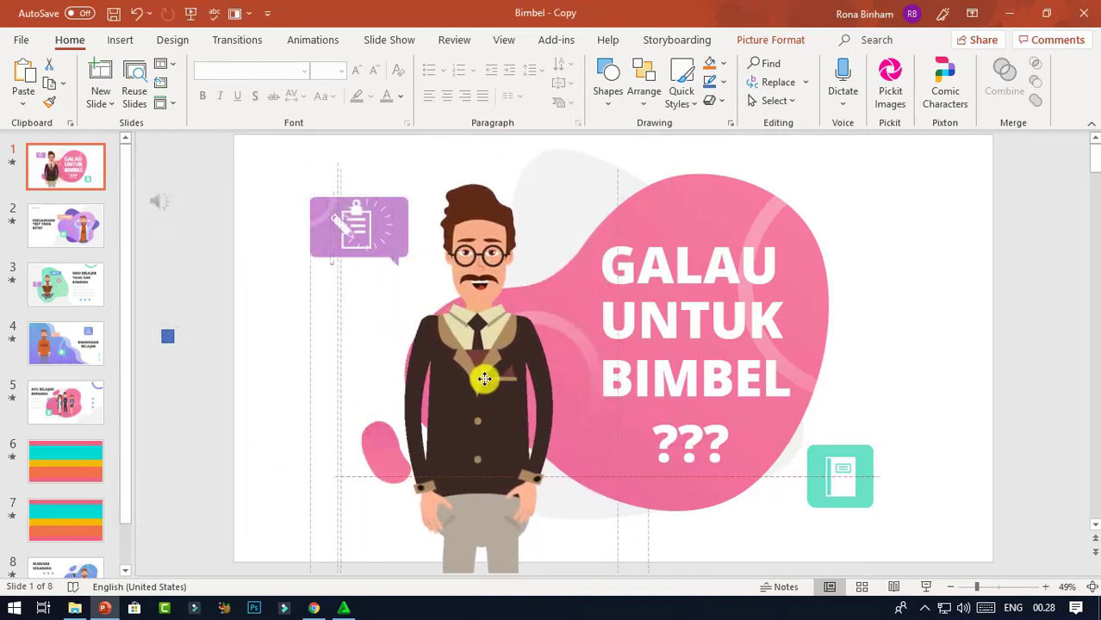
# Preview slide 1, then replace the headline word GALAU with KESULITAN at size 66.
pyautogui.click(14, 163)
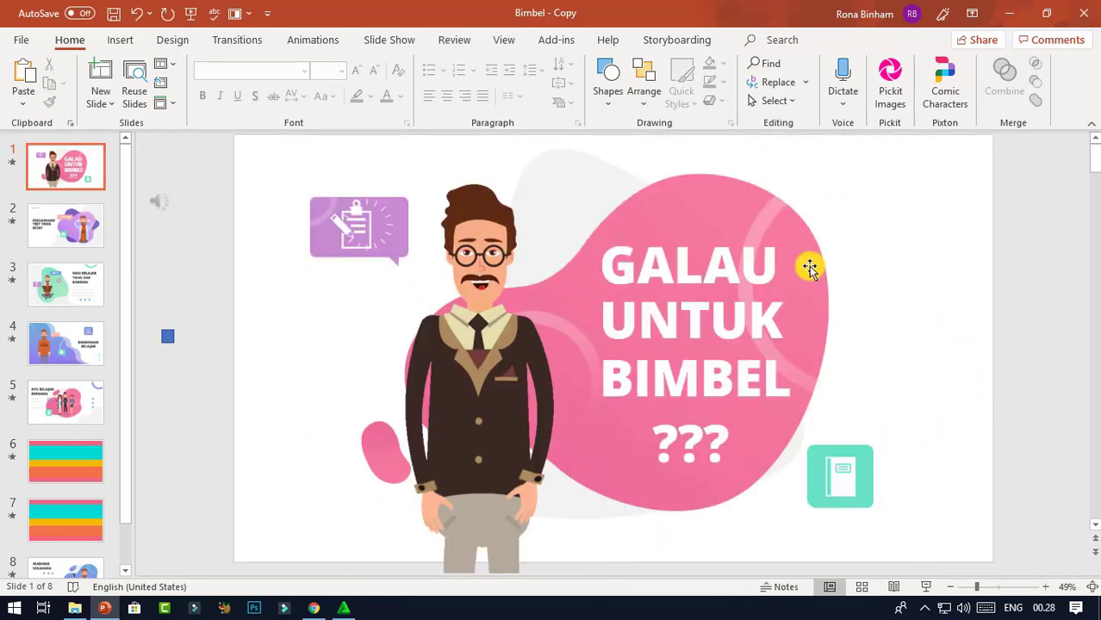
pyautogui.click(769, 261)
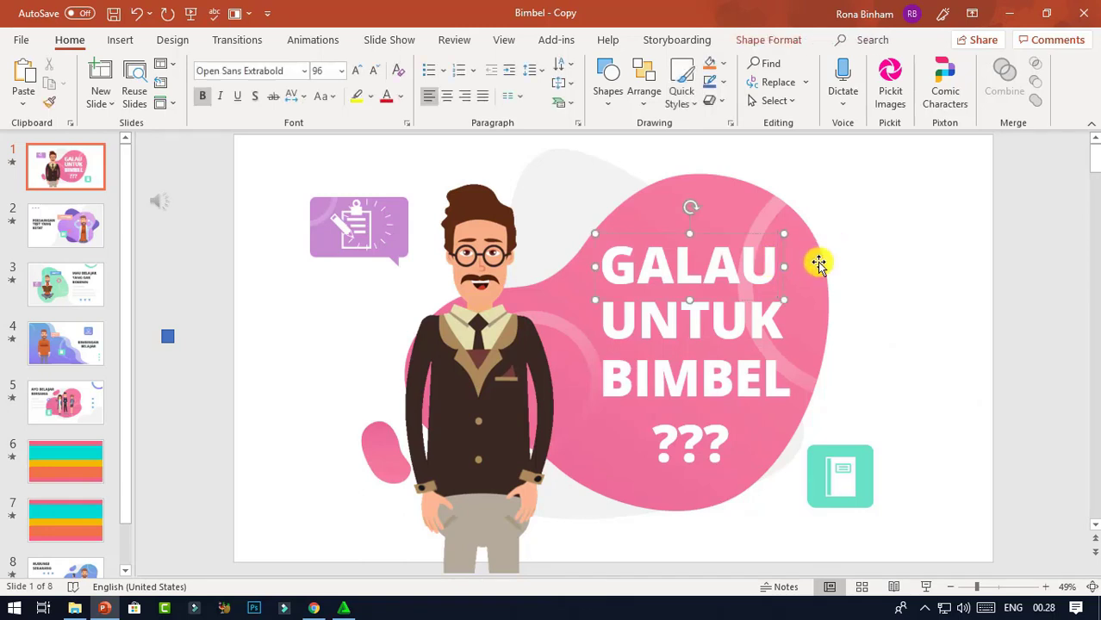
pyautogui.press('BackSpace')
pyautogui.press('BackSpace')
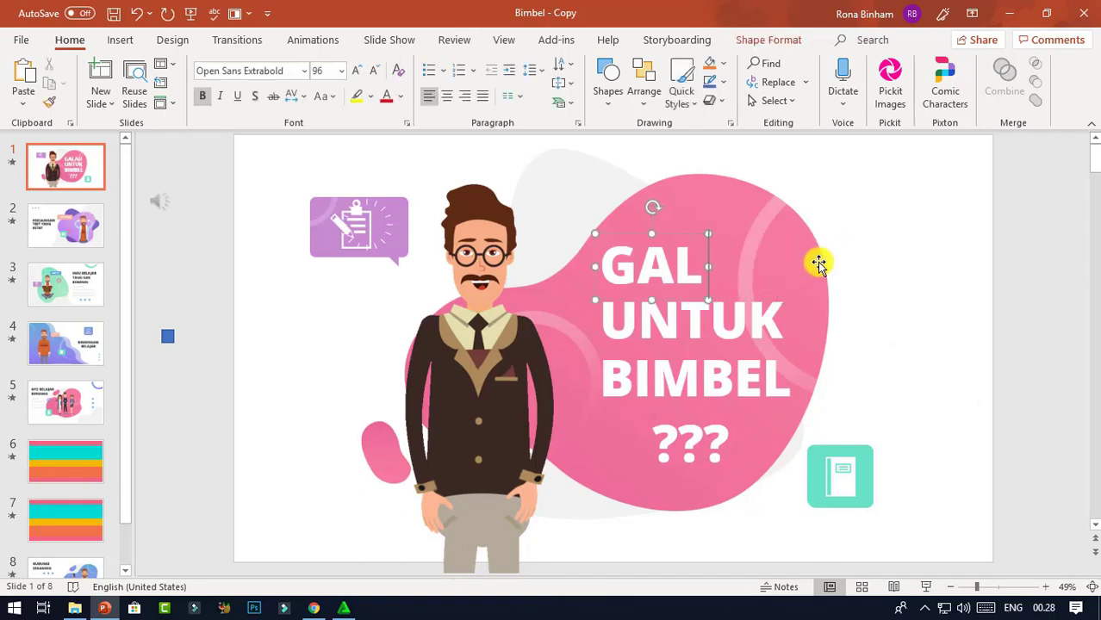
pyautogui.press('BackSpace')
pyautogui.press('BackSpace')
pyautogui.press('BackSpace')
pyautogui.write('KESU')
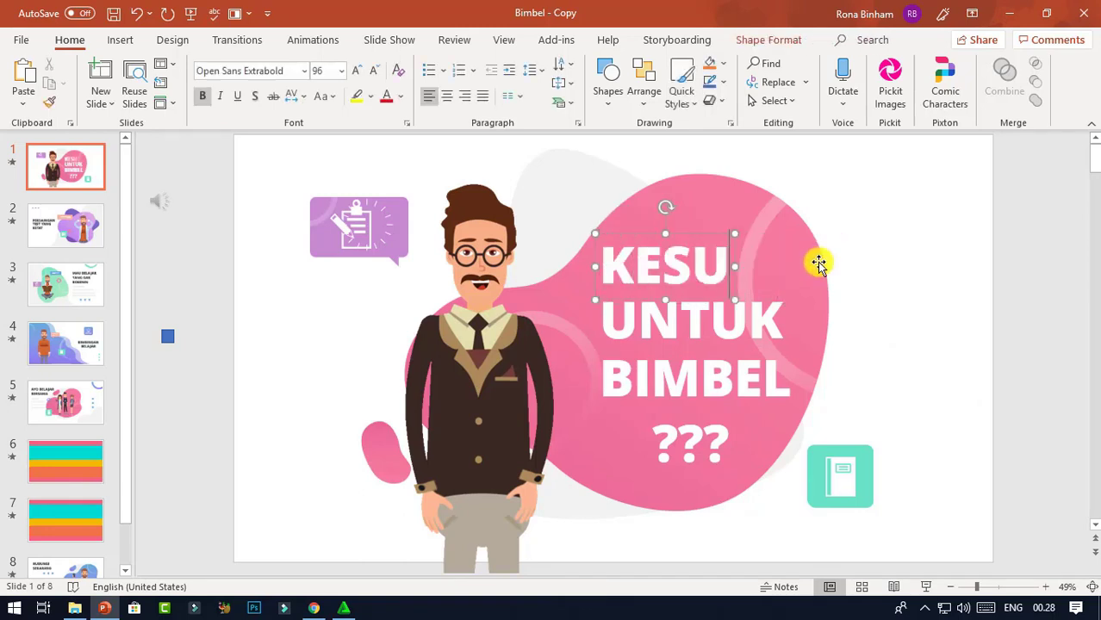
pyautogui.write('LITA')
pyautogui.moveTo(610, 253); pyautogui.dragTo(986, 268)
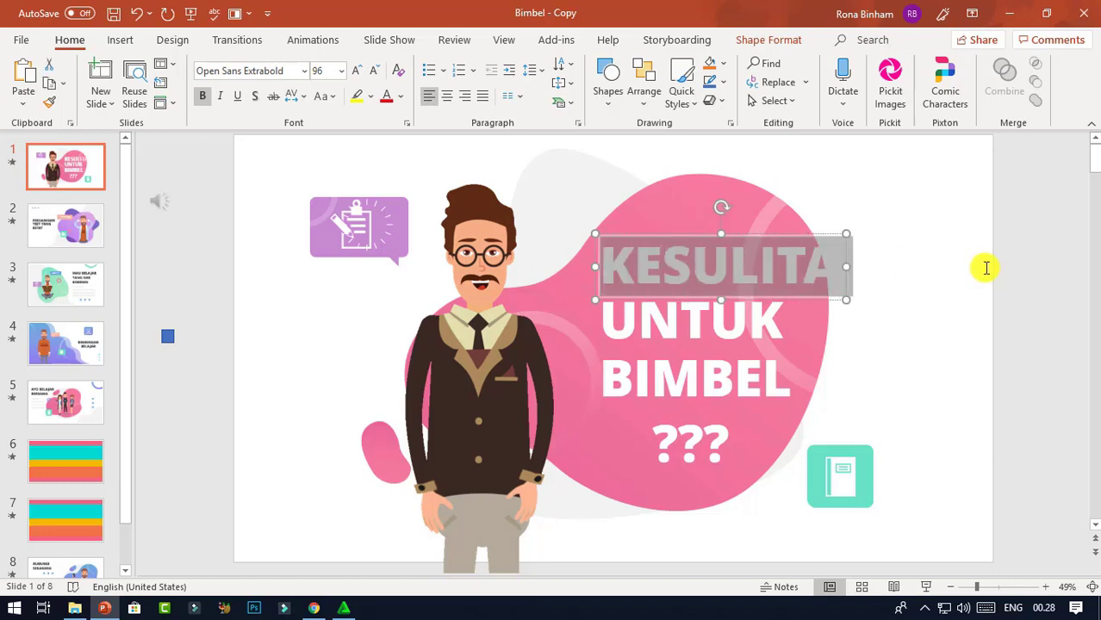
pyautogui.click(374, 70)
pyautogui.click(374, 71)
pyautogui.click(374, 70)
pyautogui.click(374, 71)
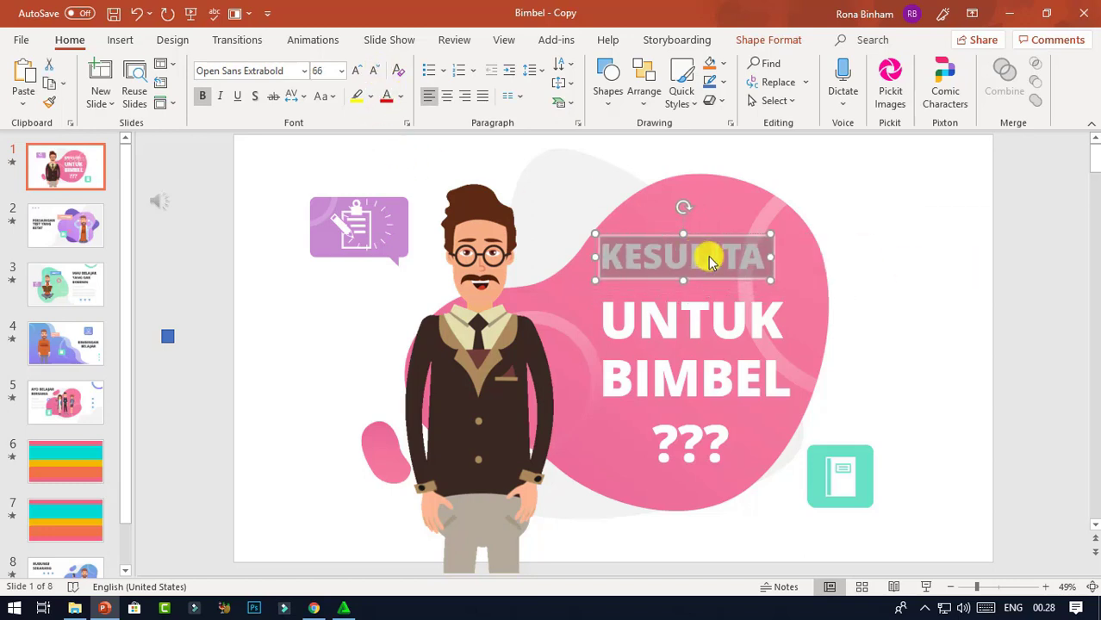
# Change the second line to BUAT SLIDE at size 66 and move KESULITAN just above it.
pyautogui.click(764, 256)
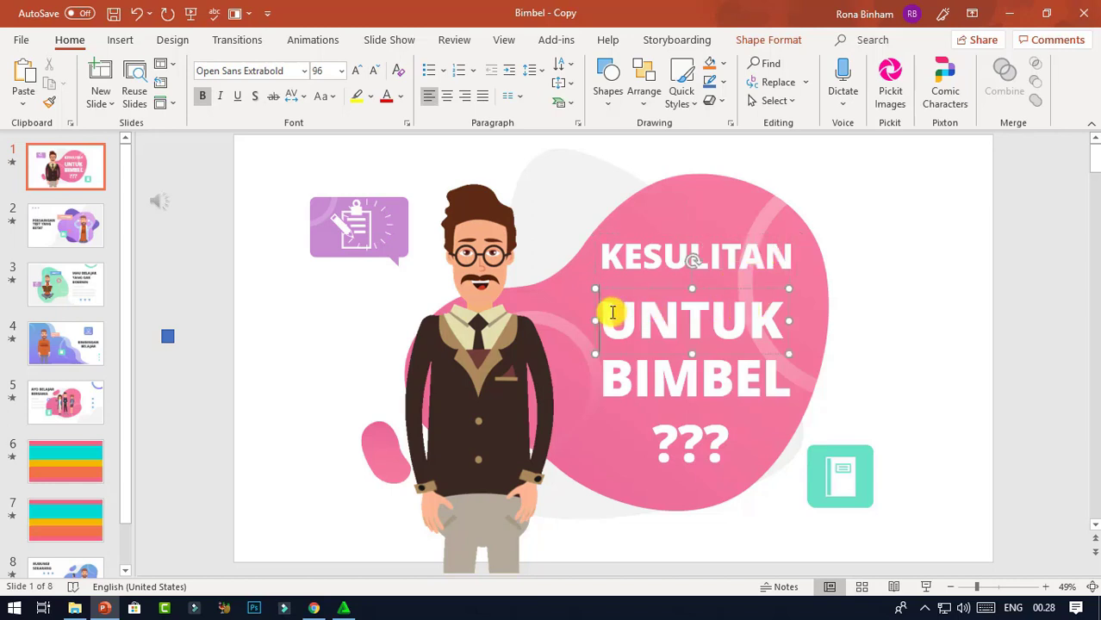
pyautogui.write('BUAT')
pyautogui.hotkey('shift', 'End')
pyautogui.press('Delete')
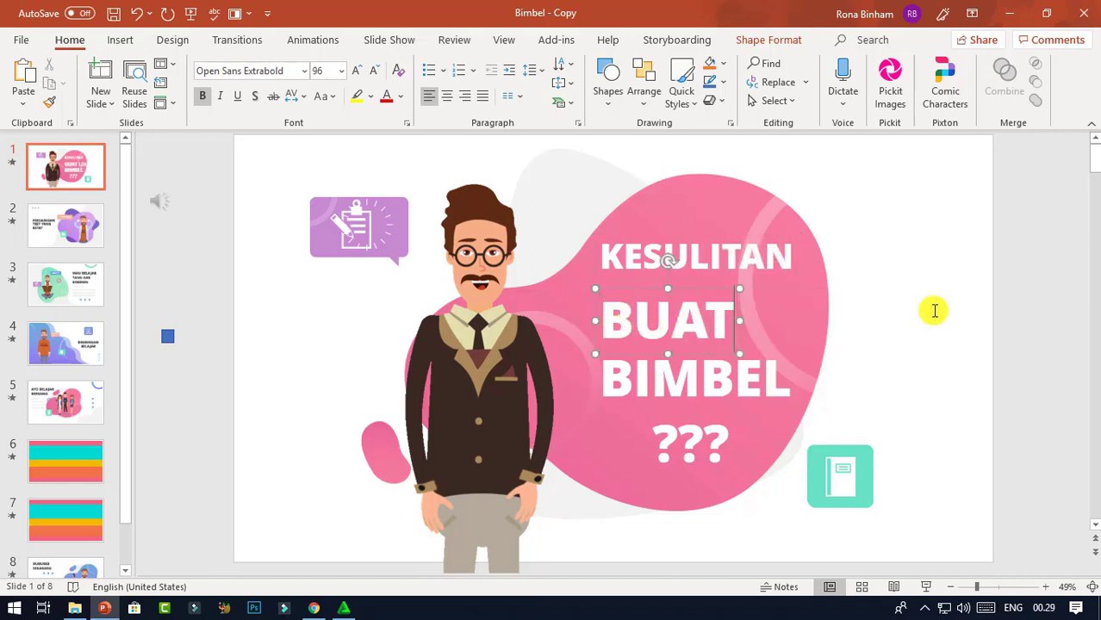
pyautogui.write(' SLI')
pyautogui.hotkey('shift', 'Home')
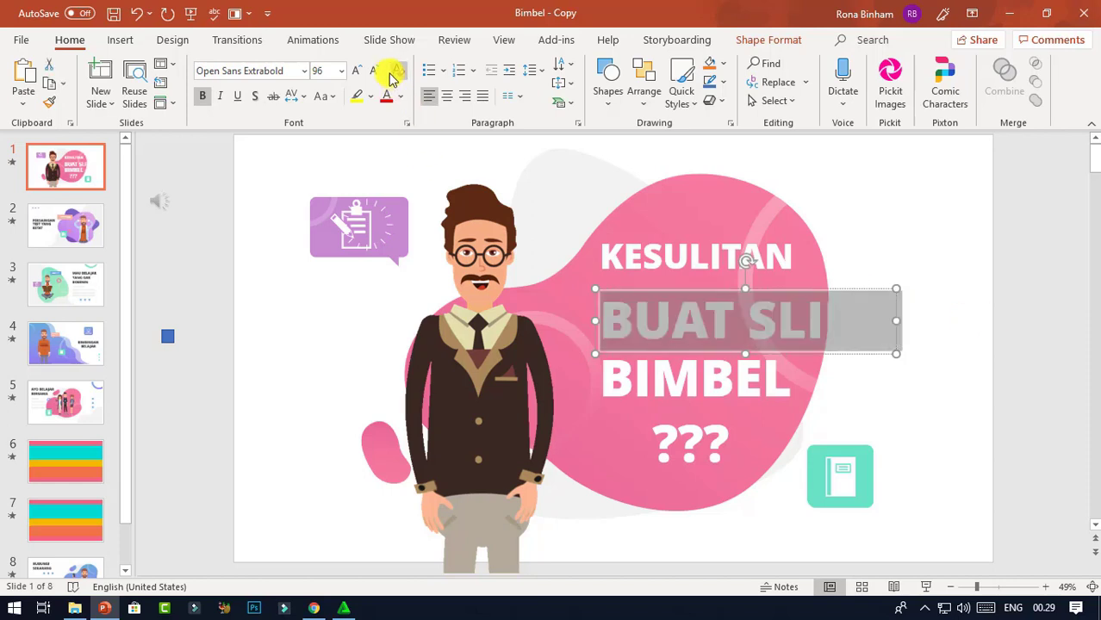
pyautogui.click(374, 71)
pyautogui.click(374, 71)
pyautogui.click(374, 70)
pyautogui.click(374, 71)
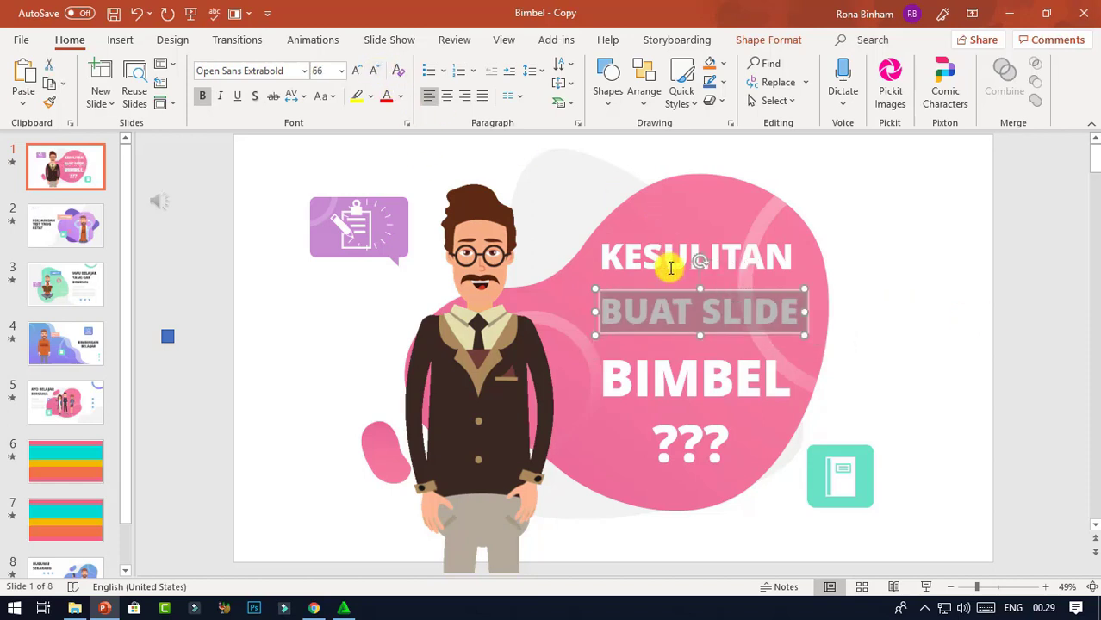
pyautogui.click(660, 252)
pyautogui.moveTo(645, 237); pyautogui.dragTo(644, 257)
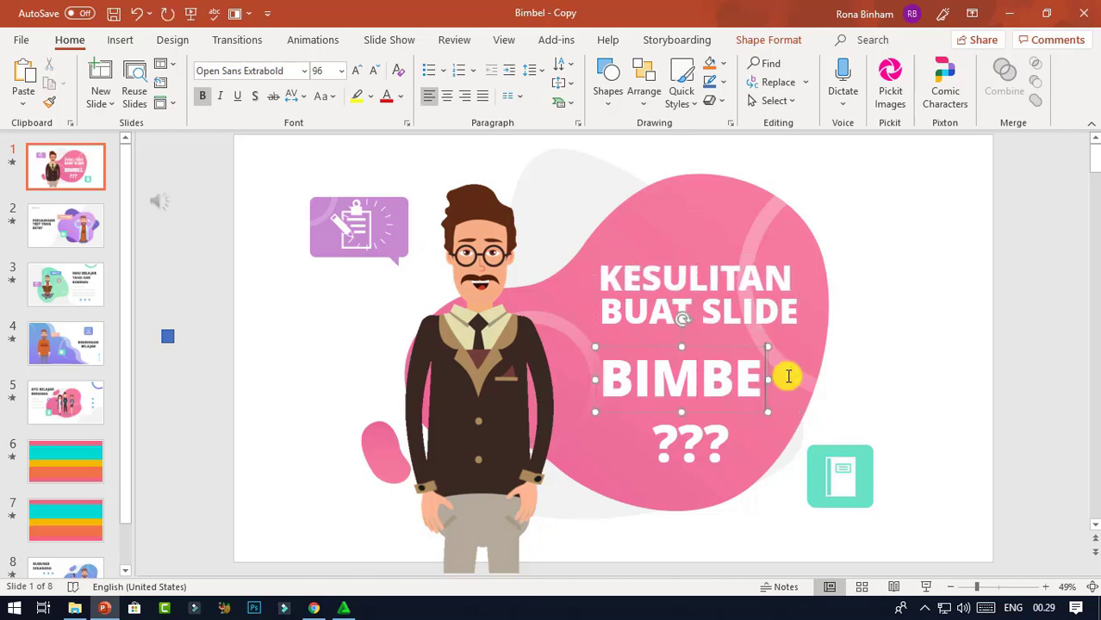
# Replace BIMBEL with YANG MENARIK at size 40 and move it up toward BUAT SLIDE.
pyautogui.press('BackSpace')
pyautogui.press('BackSpace')
pyautogui.press('BackSpace')
pyautogui.write('YANG MI')
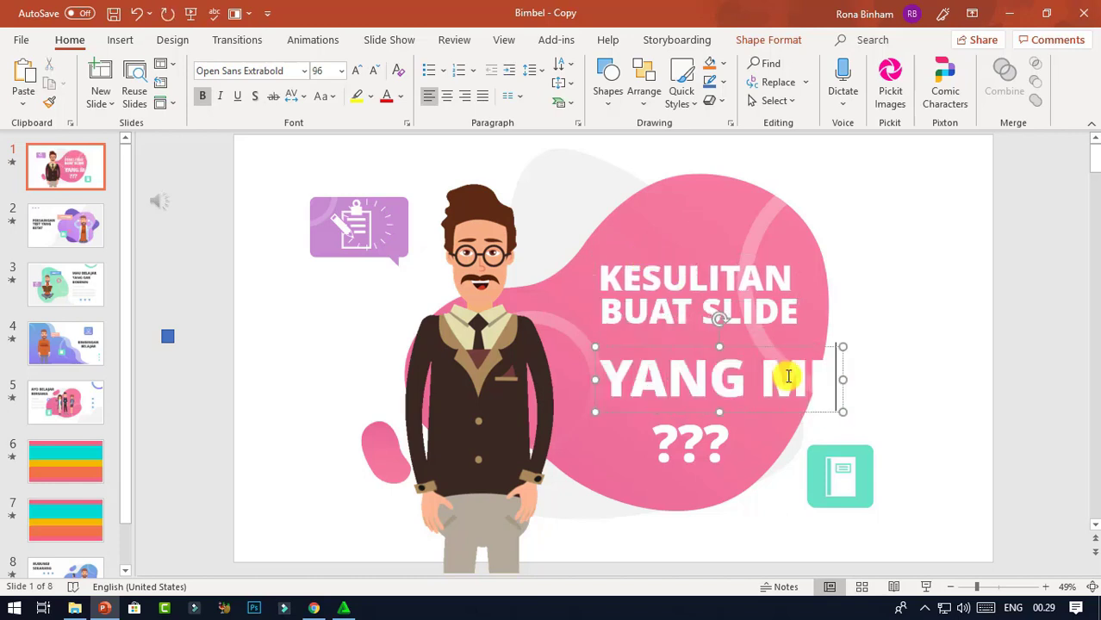
pyautogui.write('NARIK')
pyautogui.tripleClick(612, 371)
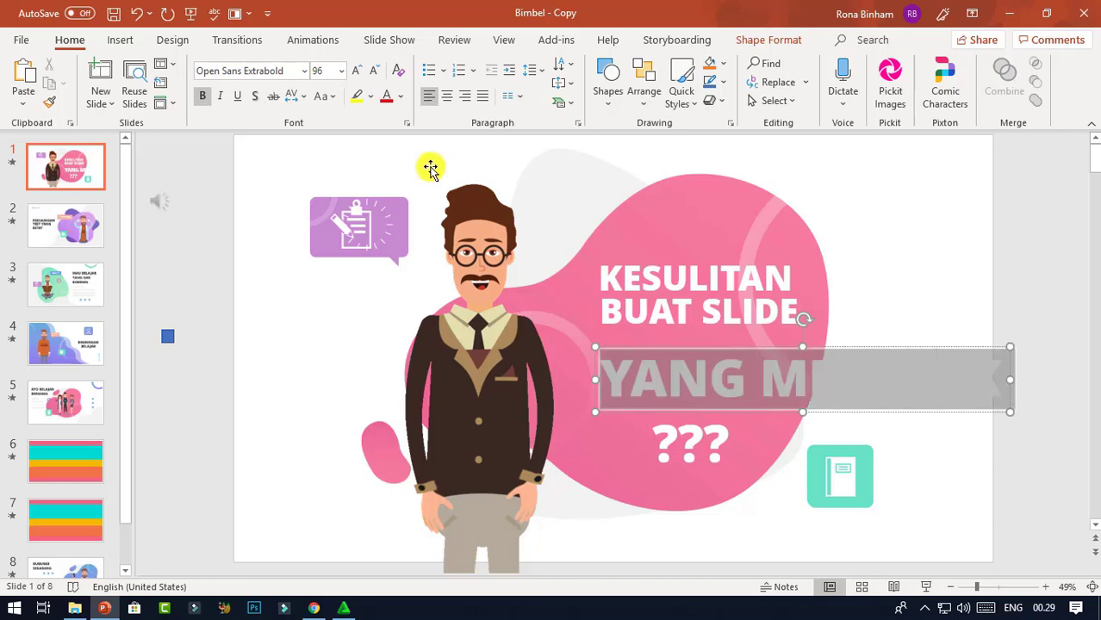
pyautogui.click(376, 73)
pyautogui.click(376, 72)
pyautogui.click(376, 73)
pyautogui.click(377, 73)
pyautogui.click(376, 73)
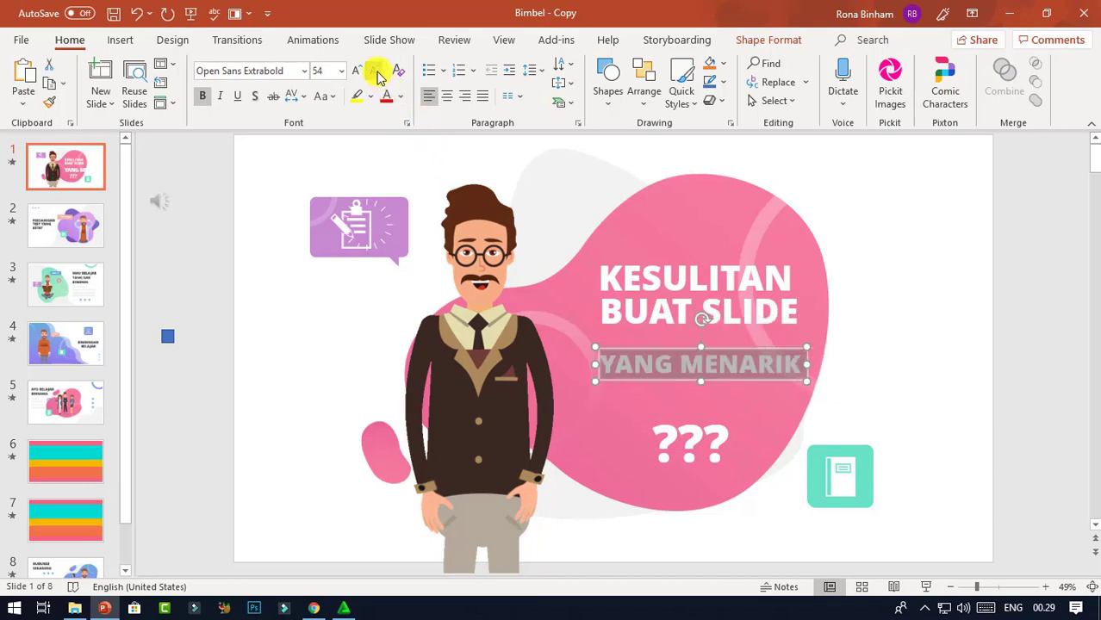
pyautogui.click(376, 73)
pyautogui.click(664, 355)
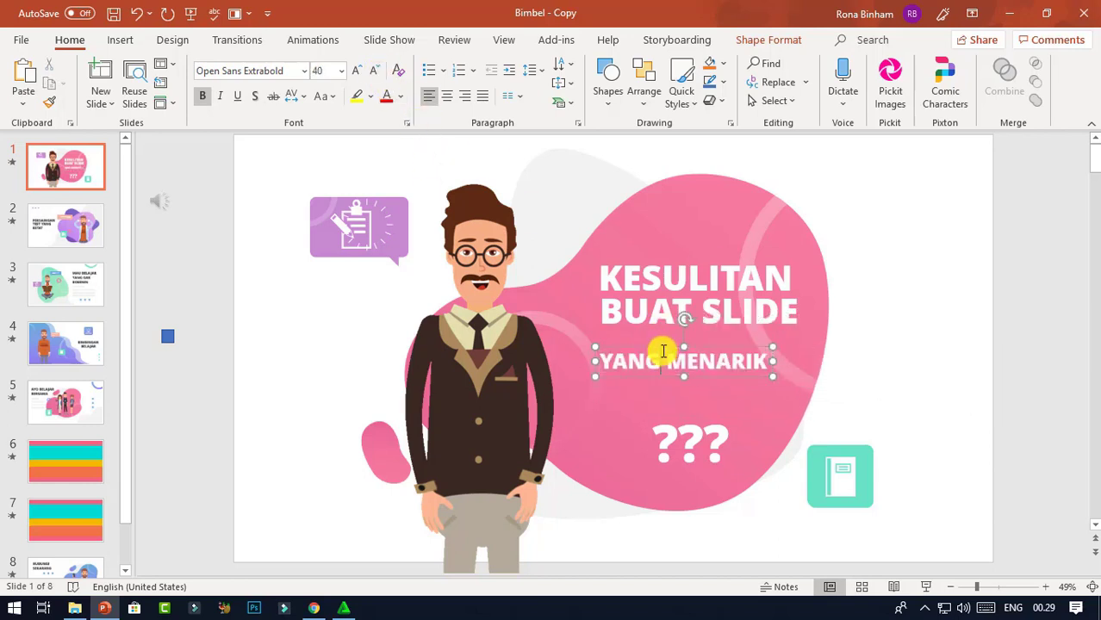
pyautogui.moveTo(658, 349); pyautogui.dragTo(664, 327)
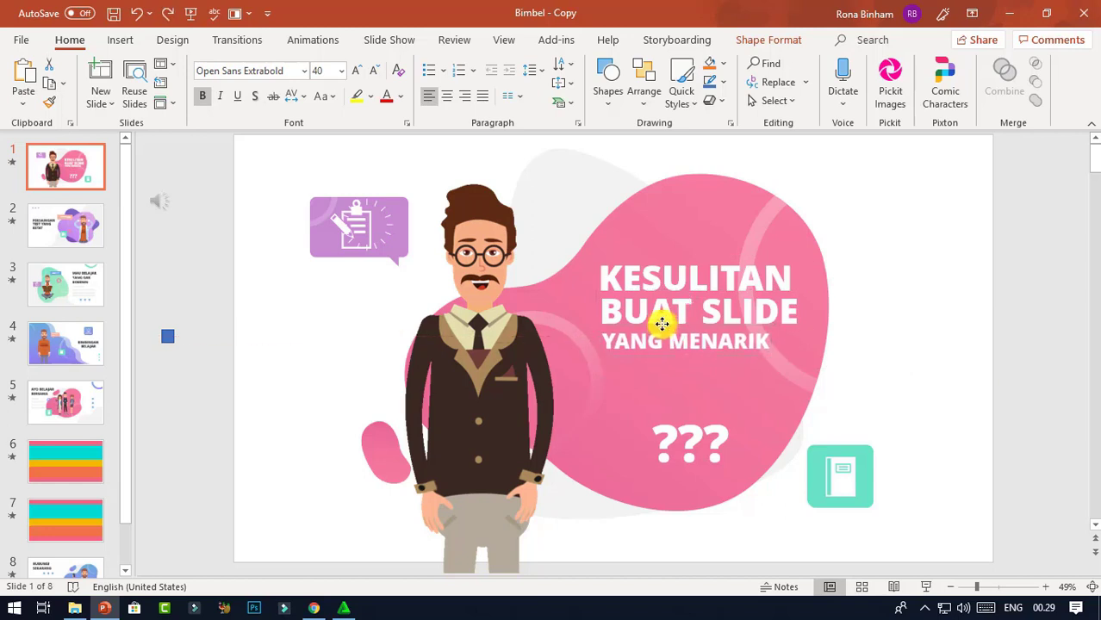
# Undo the last repositioning, move ??? up under YANG MENARIK, preview slide 1, then open slide 2.
pyautogui.click(945, 423)
pyautogui.click(650, 330)
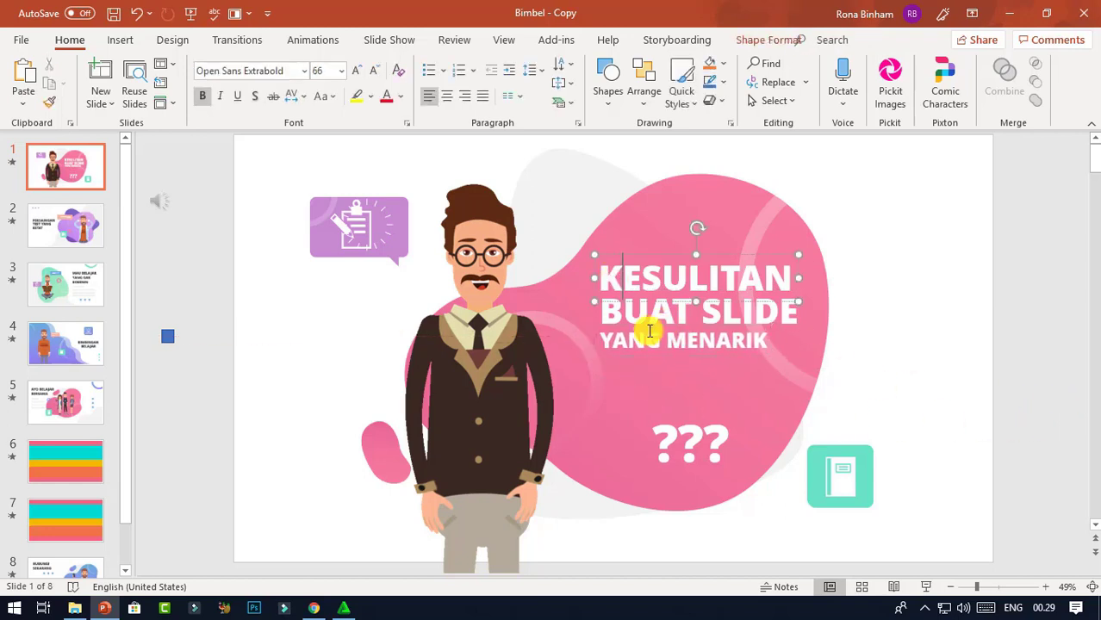
pyautogui.hotkey('ctrl', 'z')
pyautogui.hotkey('ctrl', 'z')
pyautogui.hotkey('ctrl', 'z')
pyautogui.hotkey('ctrl', 'z')
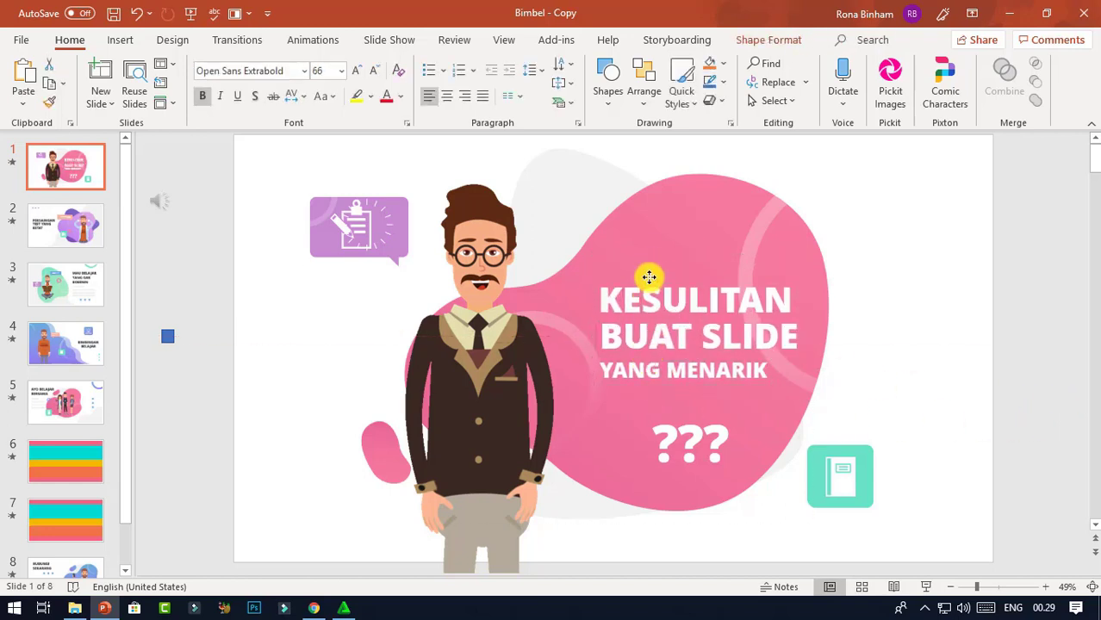
pyautogui.moveTo(709, 413); pyautogui.dragTo(694, 379)
pyautogui.click(239, 278)
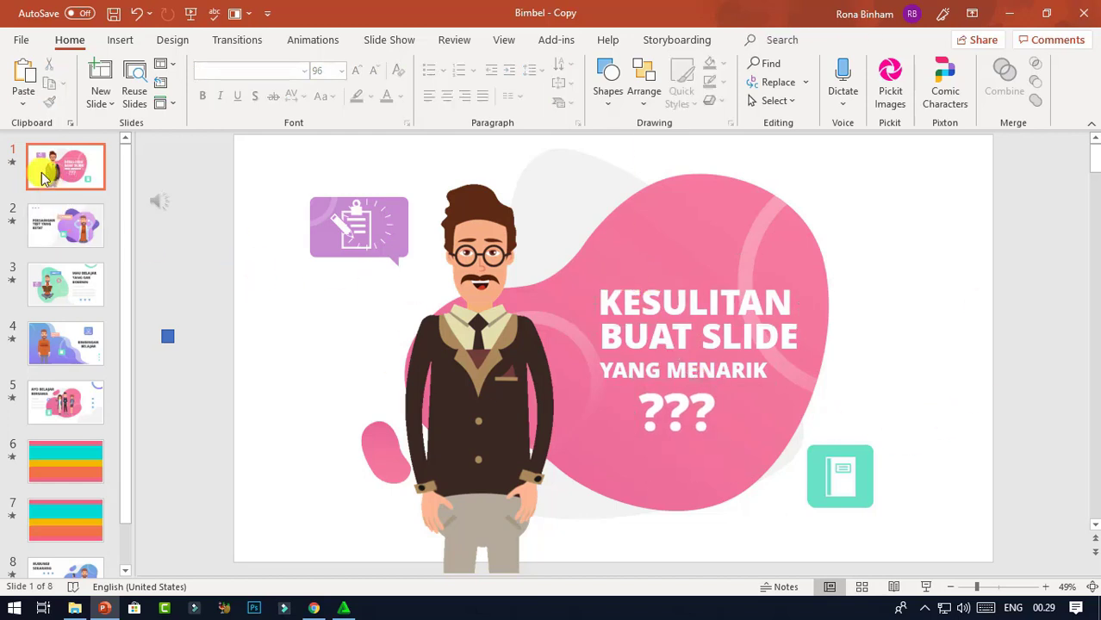
pyautogui.click(13, 163)
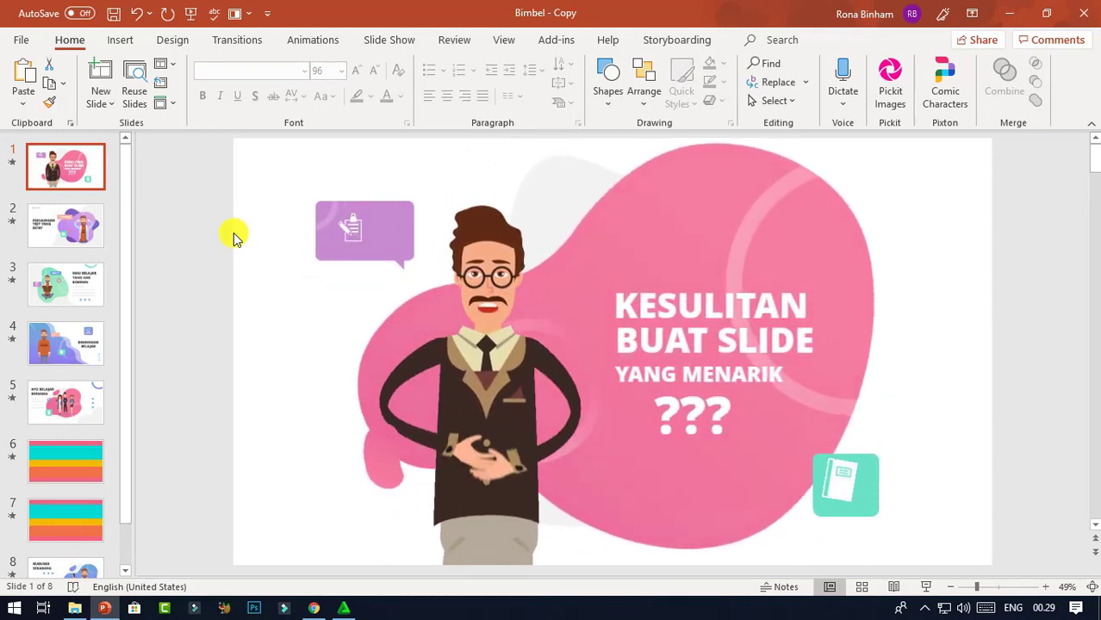
pyautogui.click(100, 221)
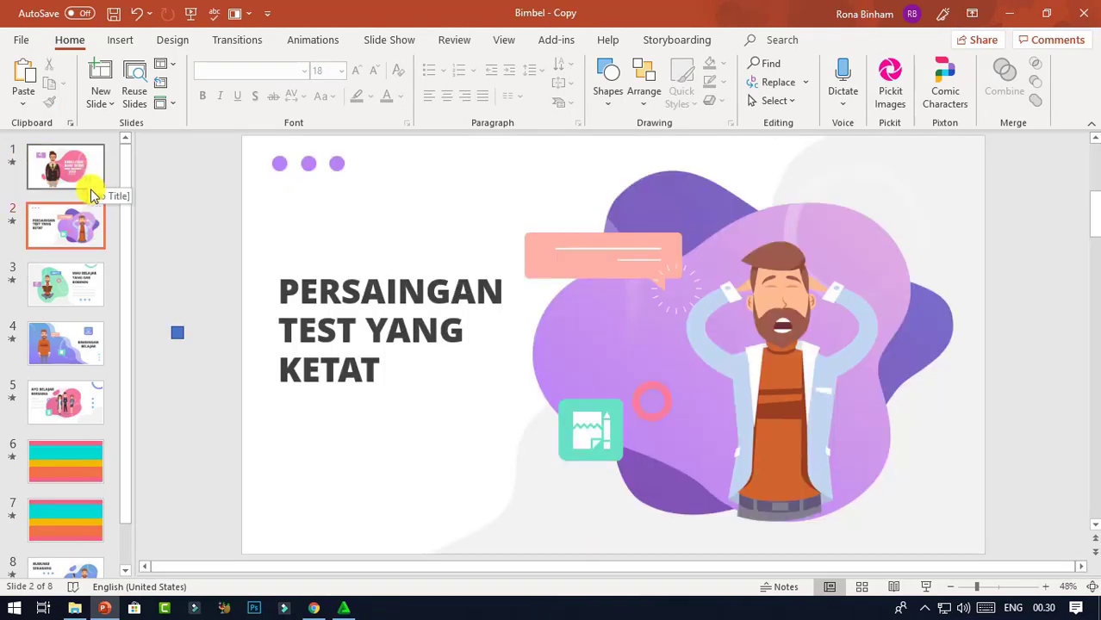
# Replace slide 2's head-clutching character with the 4. working_loop_Angry GIF.
pyautogui.click(776, 281)
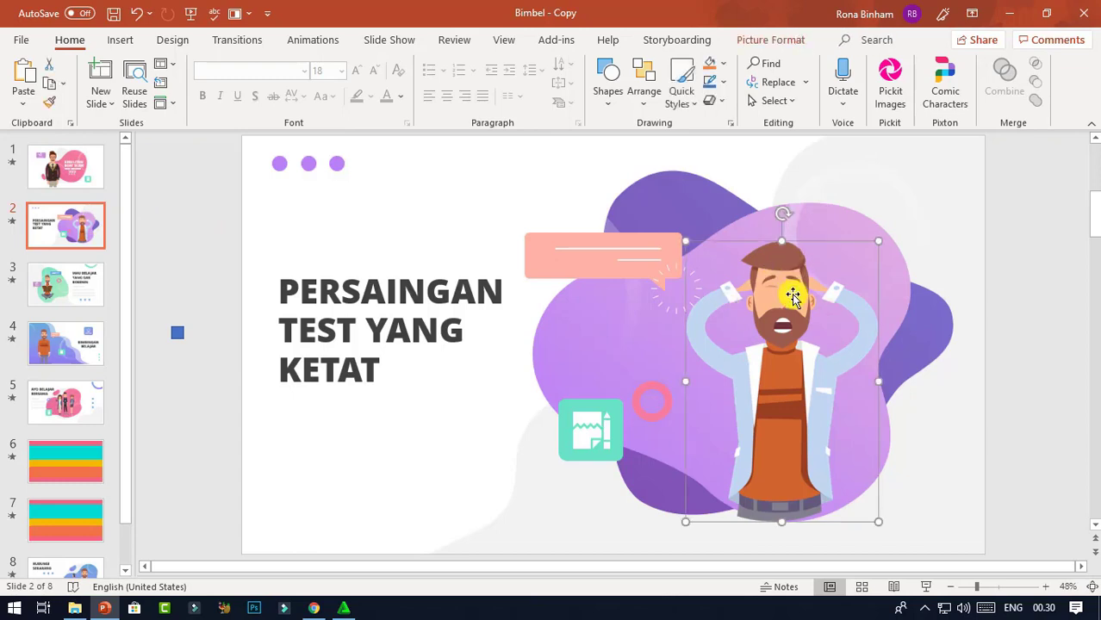
pyautogui.rightClick(810, 292)
pyautogui.moveTo(895, 342)
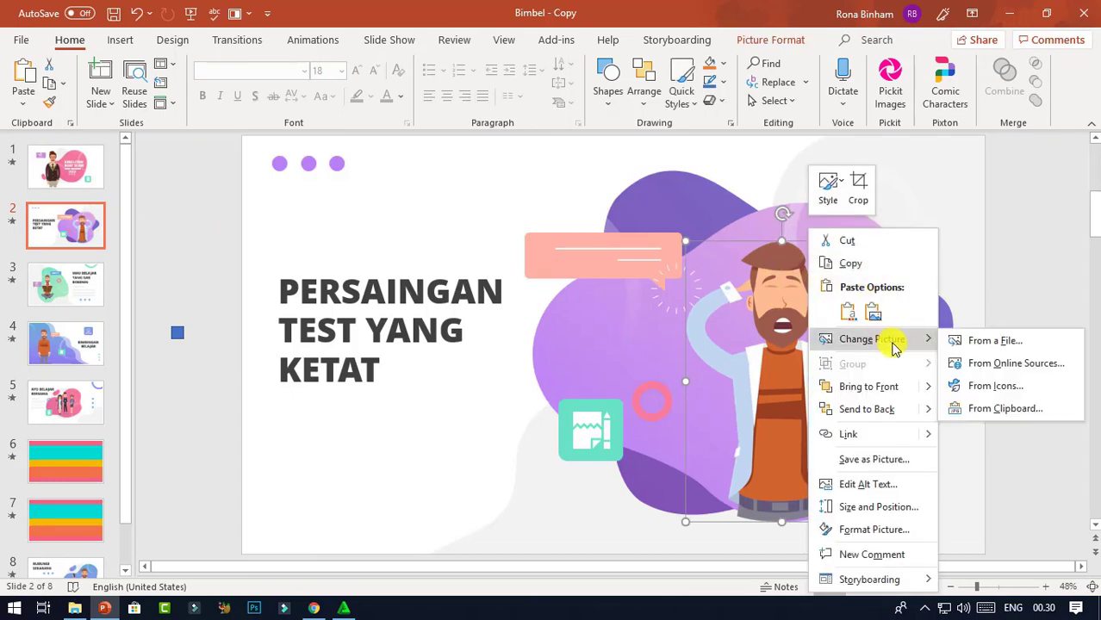
pyautogui.click(1018, 344)
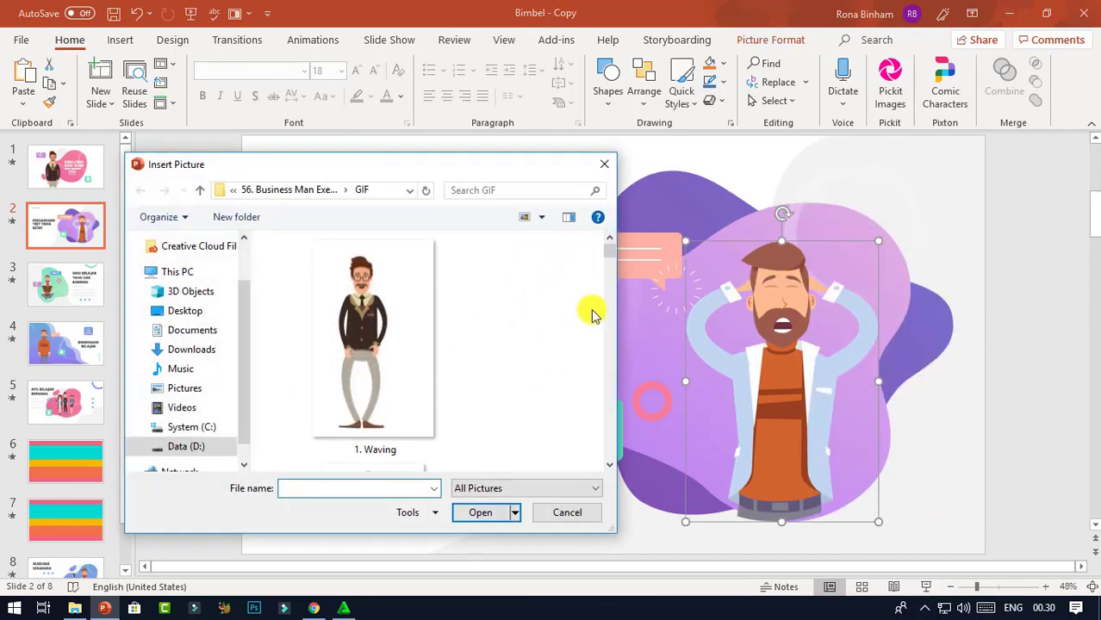
pyautogui.moveTo(615, 258); pyautogui.dragTo(614, 283)
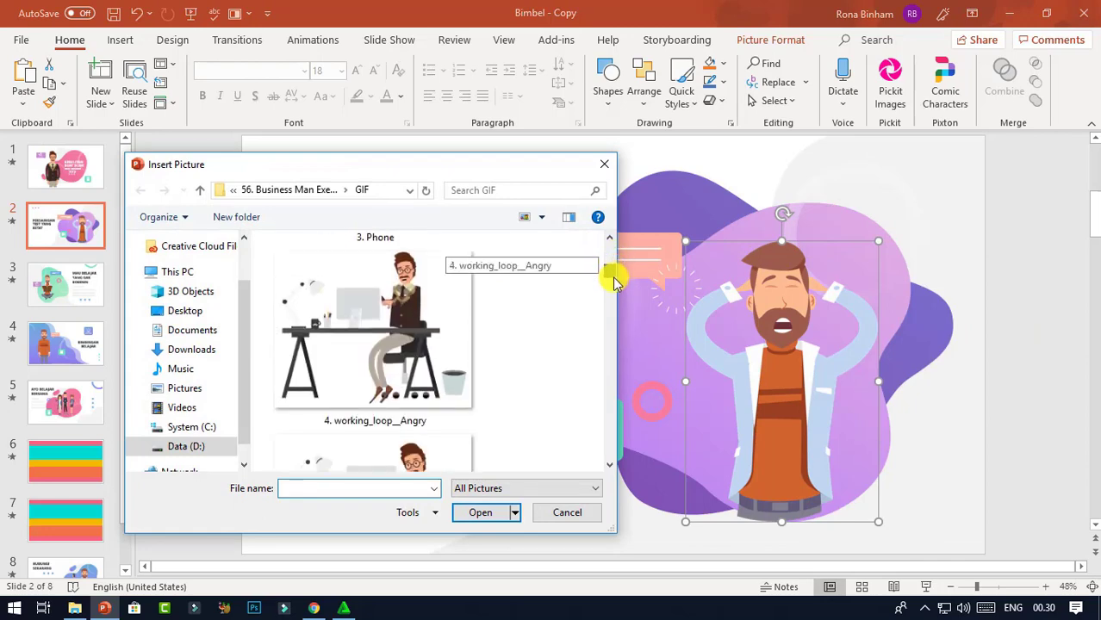
pyautogui.scroll(-1, 614, 283)
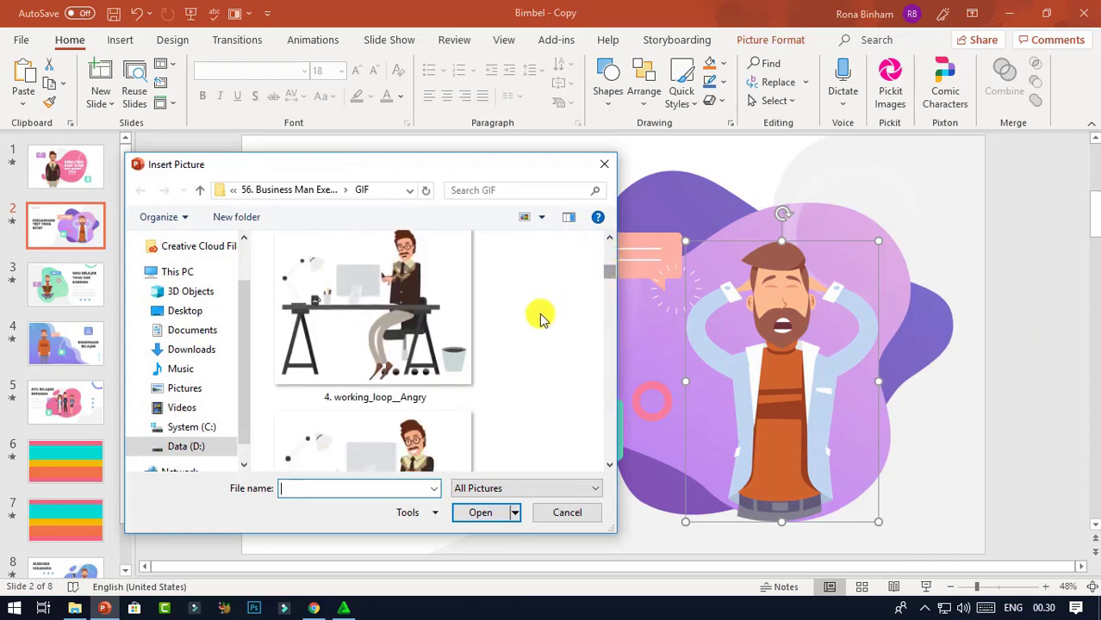
pyautogui.click(479, 396)
pyautogui.click(480, 512)
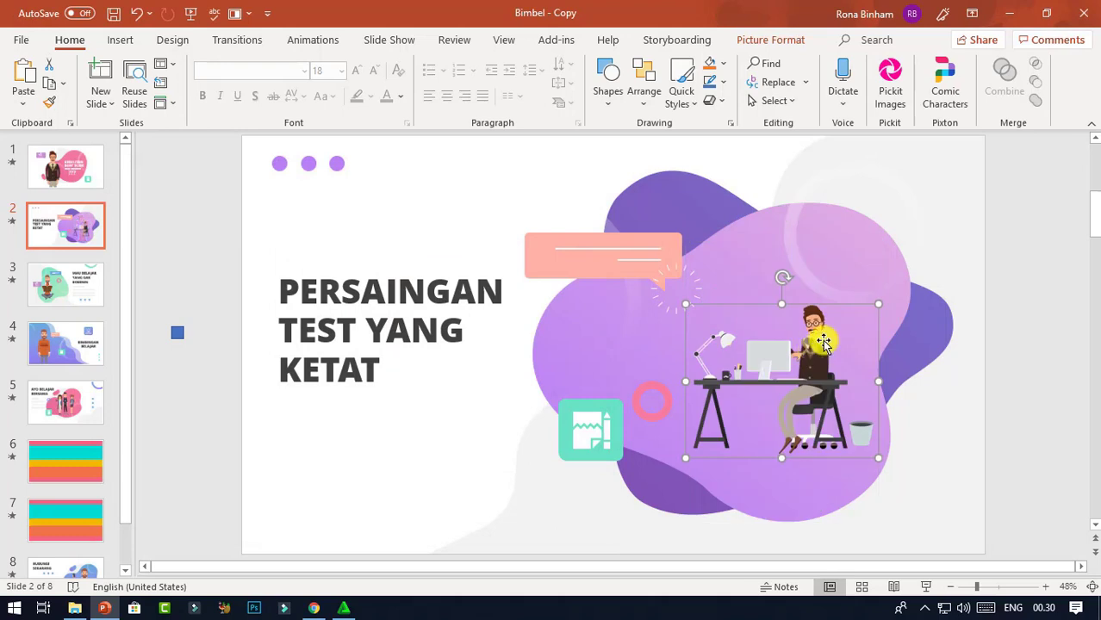
# Enlarge the new character, position it over the purple shape, and preview slide 2.
pyautogui.moveTo(880, 305); pyautogui.dragTo(1033, 184)
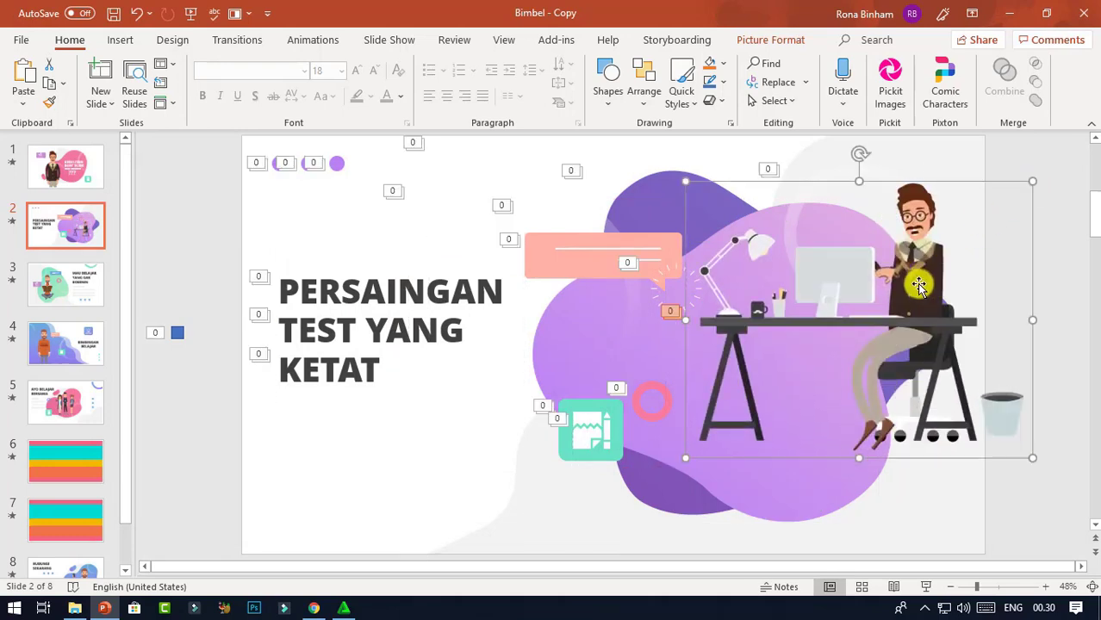
pyautogui.moveTo(983, 277); pyautogui.dragTo(841, 338)
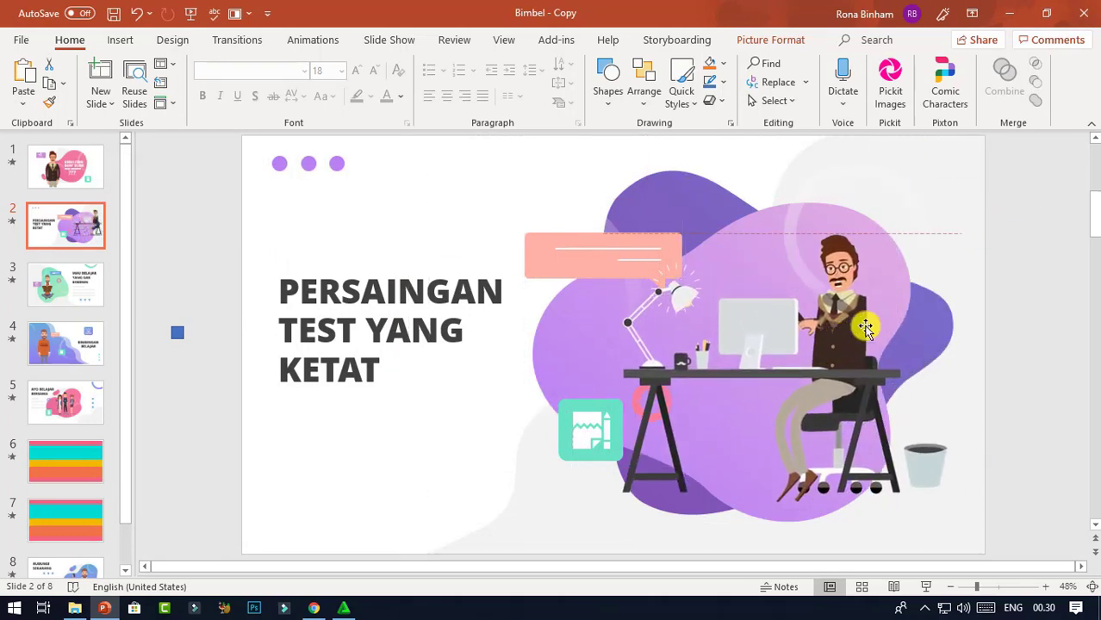
pyautogui.moveTo(957, 231); pyautogui.dragTo(974, 219)
pyautogui.moveTo(787, 387); pyautogui.dragTo(842, 333)
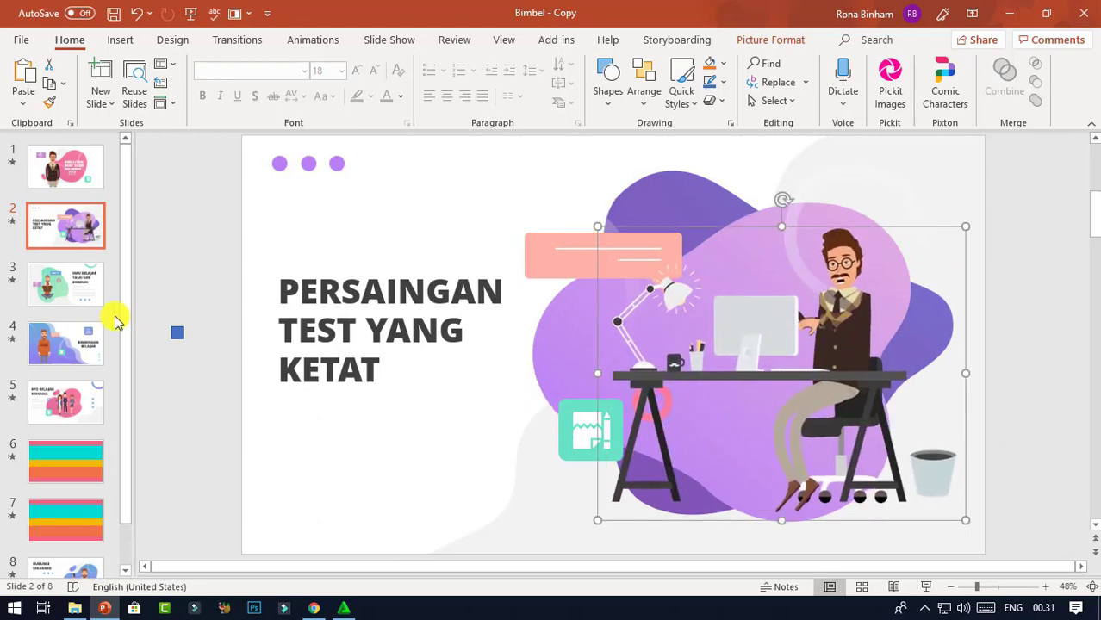
pyautogui.click(12, 221)
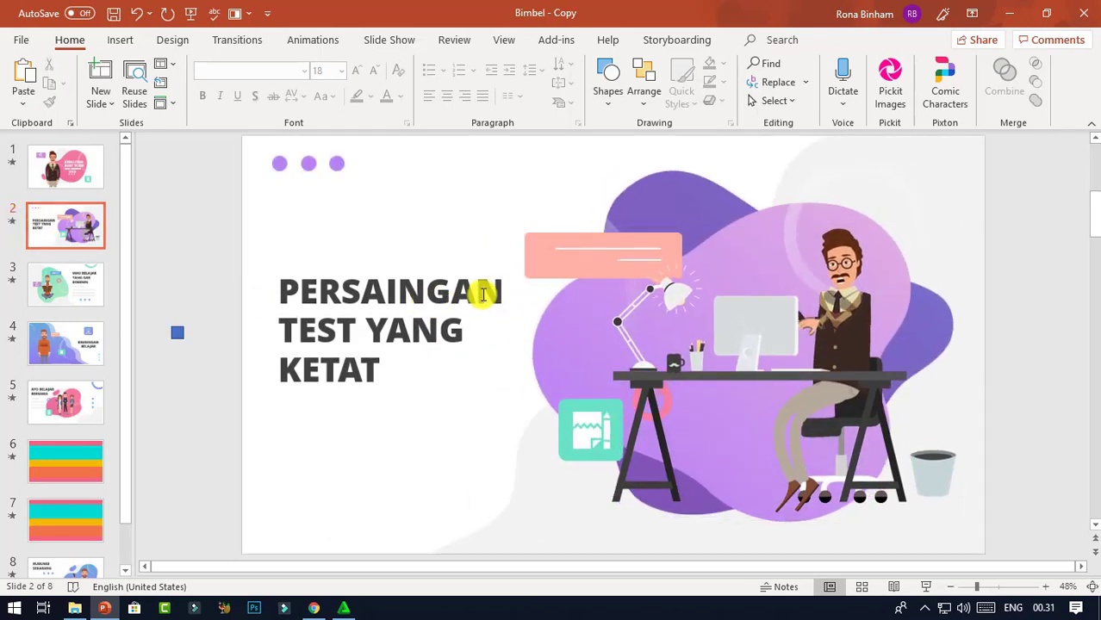
# Rewrite the first headline line as TIDAK JAGO BUAT DESAIN at 36 pt.
pyautogui.click(497, 290)
pyautogui.press('BackSpace')
pyautogui.press('BackSpace')
pyautogui.press('BackSpace')
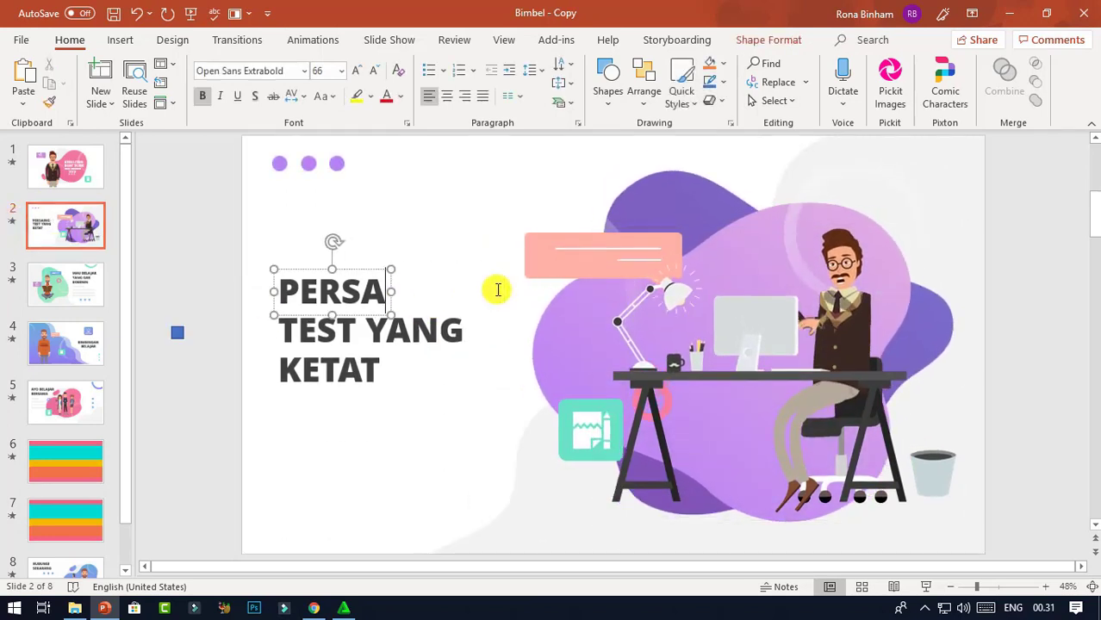
pyautogui.press('BackSpace')
pyautogui.press('BackSpace')
pyautogui.press('BackSpace')
pyautogui.write('IDAK')
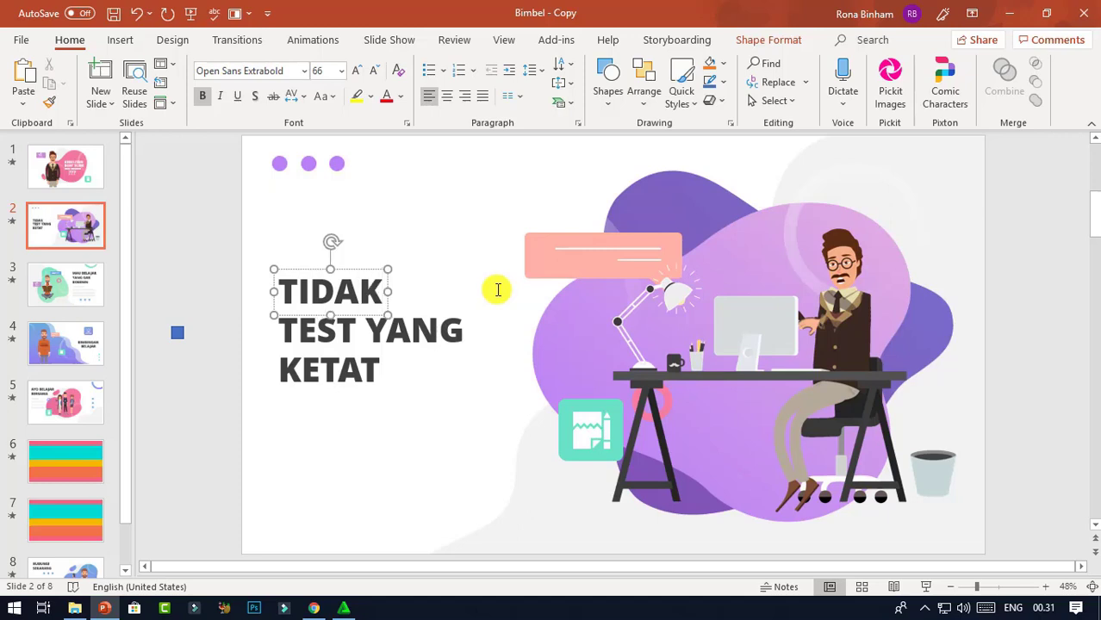
pyautogui.write(' JAGO')
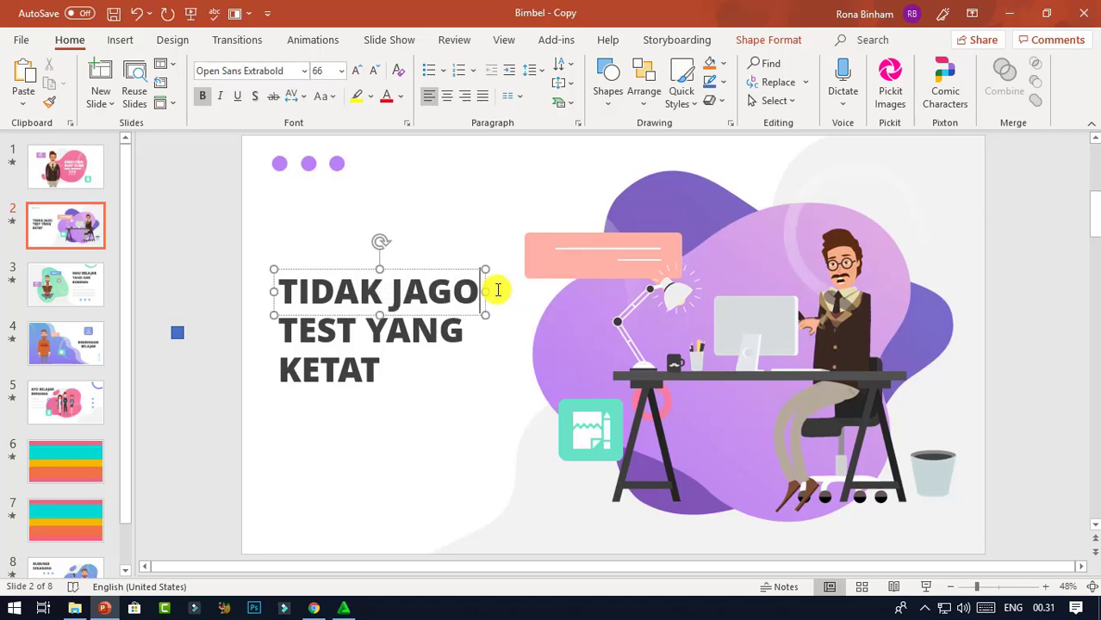
pyautogui.write(' DESAIN')
pyautogui.hotkey('shift', 'Home')
pyautogui.doubleClick(374, 71)
pyautogui.doubleClick(374, 71)
pyautogui.click(374, 71)
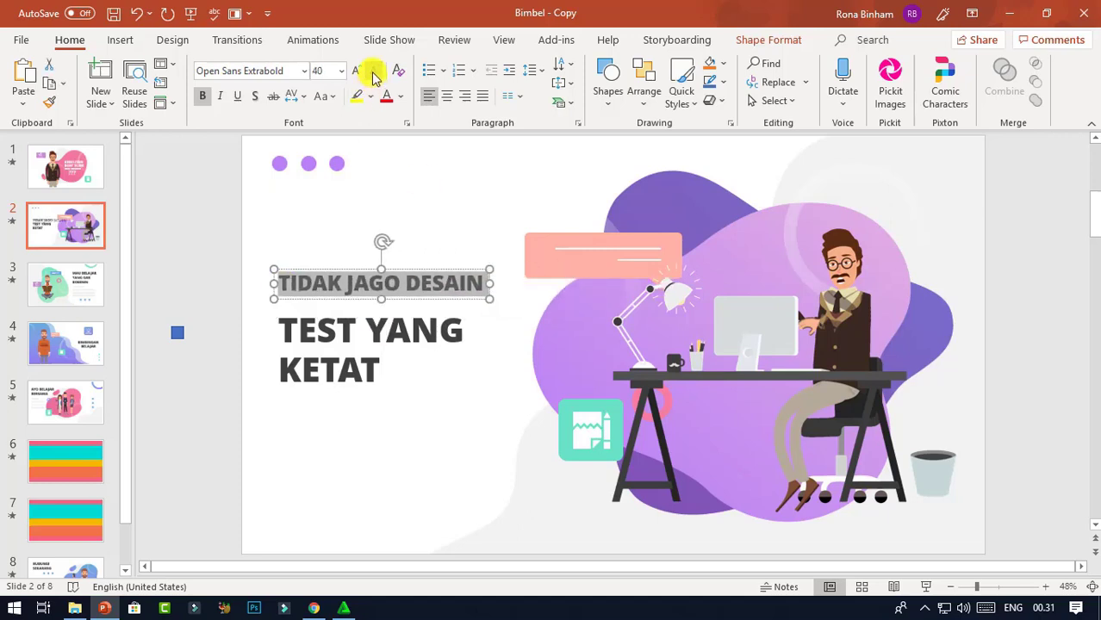
pyautogui.click(374, 71)
pyautogui.click(353, 286)
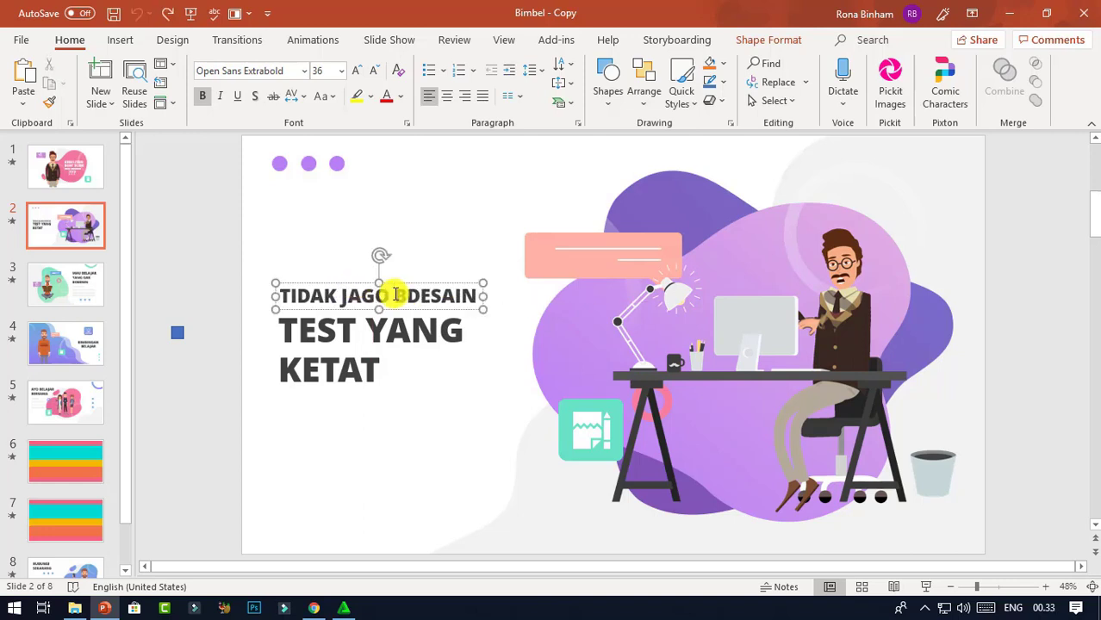
pyautogui.write('BUAT')
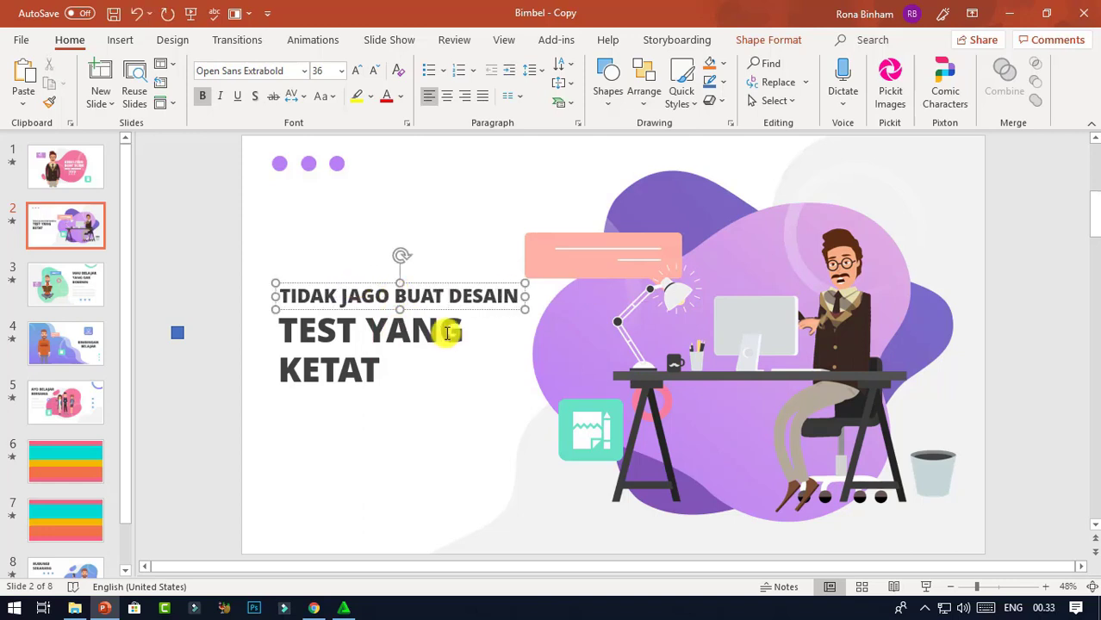
# Replace TEST YANG with SERING TIDAK PUNYA at 36 pt.
pyautogui.click(449, 333)
pyautogui.press('BackSpace')
pyautogui.press('BackSpace')
pyautogui.press('BackSpace')
pyautogui.press('BackSpace')
pyautogui.press('BackSpace')
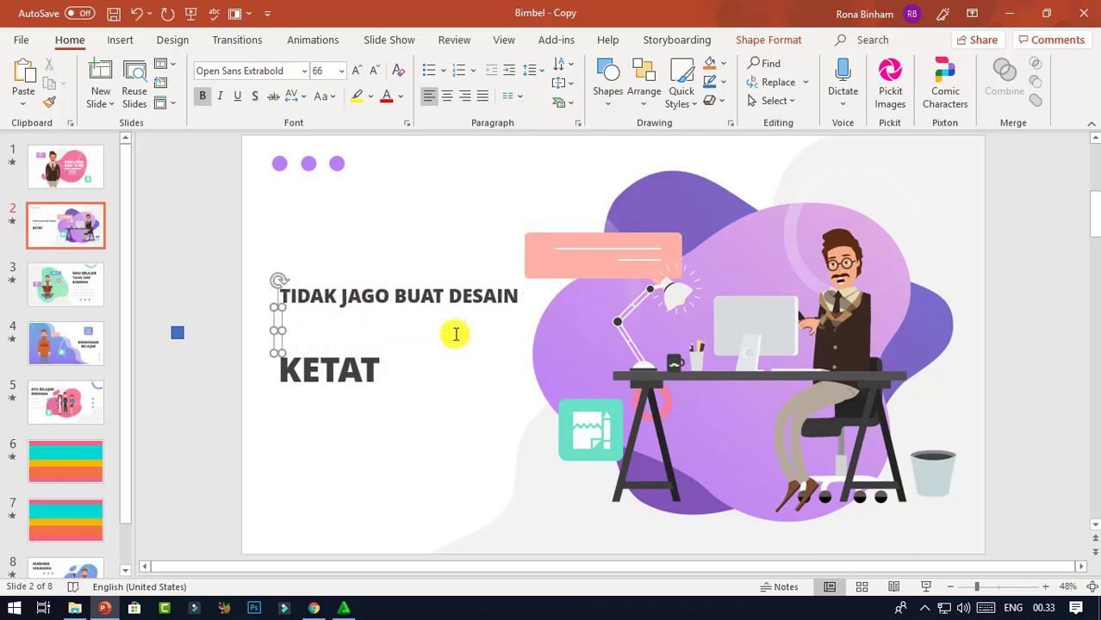
pyautogui.write('SERING TIDAK PU')
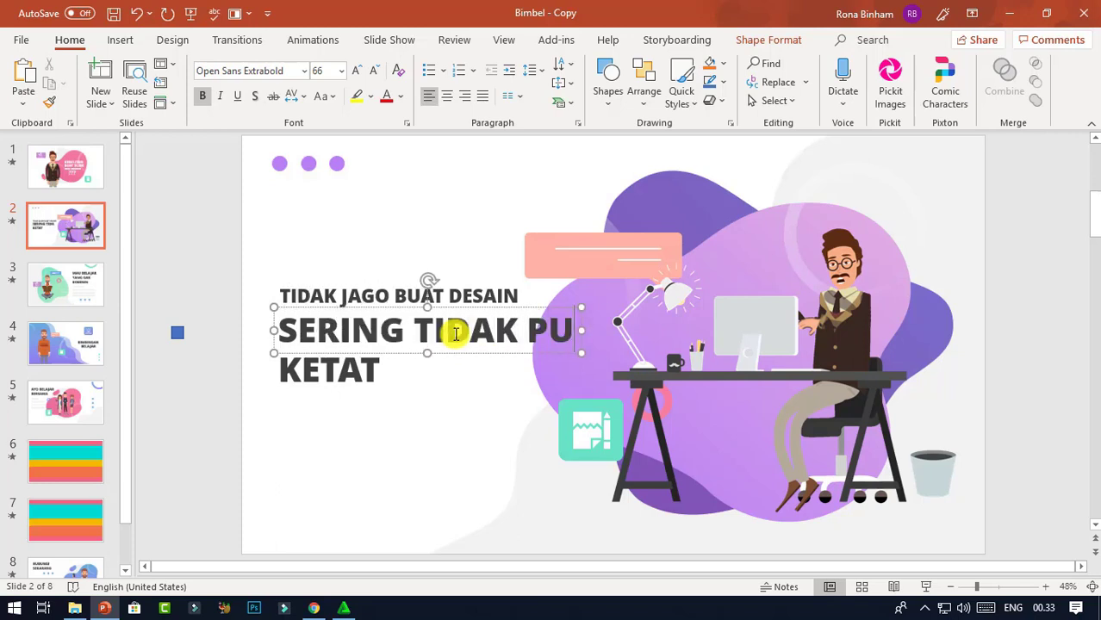
pyautogui.write('NYA')
pyautogui.hotkey('ctrl', 'a')
pyautogui.click(374, 71)
pyautogui.click(374, 70)
pyautogui.click(374, 70)
pyautogui.click(374, 70)
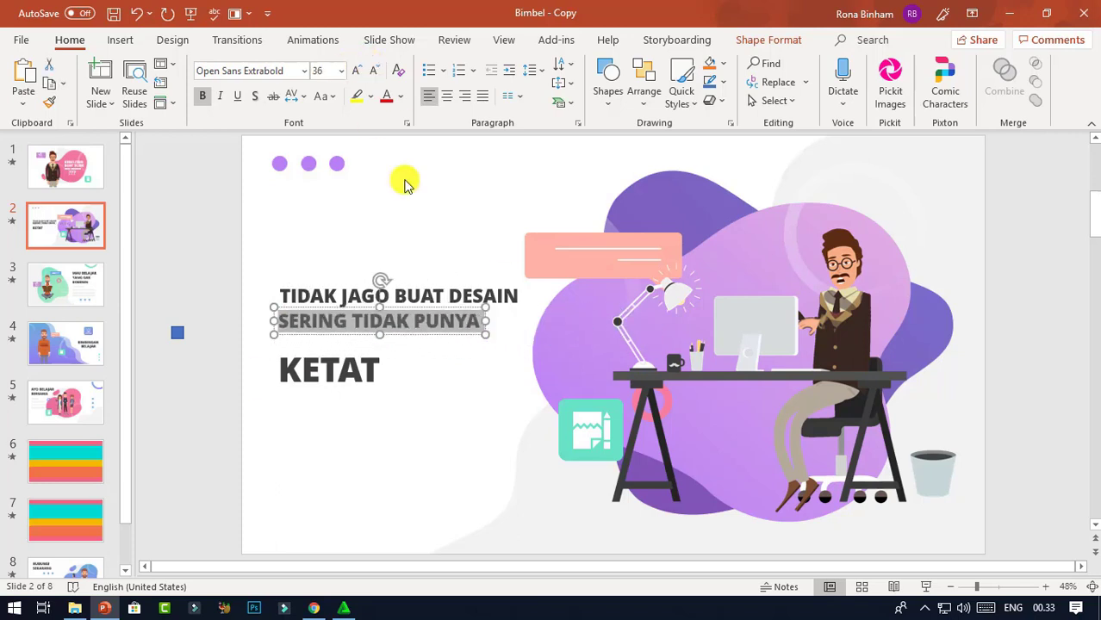
# Replace KETAT with WAKTU UNTUK MENDESAIN at 24 pt, move it up, and preview slide 2.
pyautogui.doubleClick(373, 369)
pyautogui.press('BackSpace')
pyautogui.write('WAK')
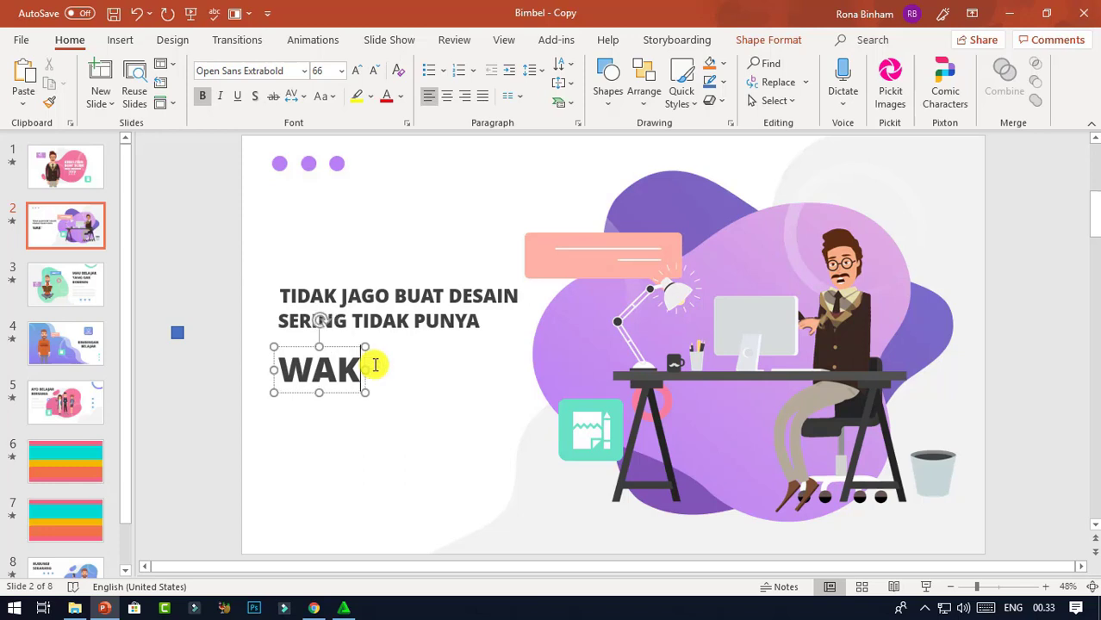
pyautogui.write('TU UNTU')
pyautogui.press('BackSpace')
pyautogui.write('TUK MEN')
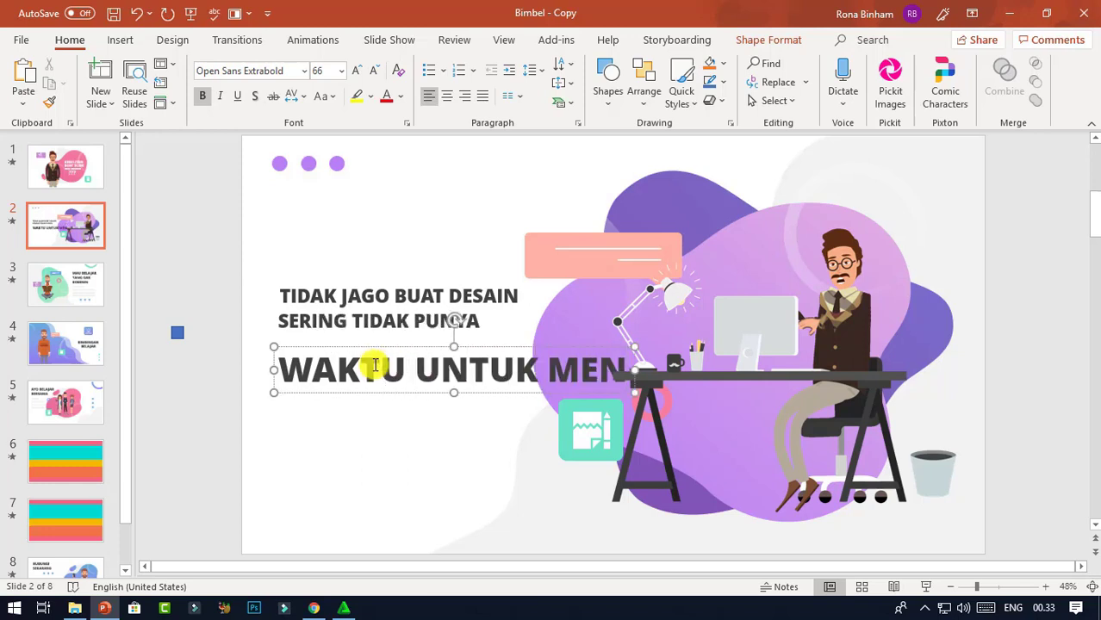
pyautogui.write('DESAIN')
pyautogui.hotkey('ctrl', 'a')
pyautogui.click(374, 71)
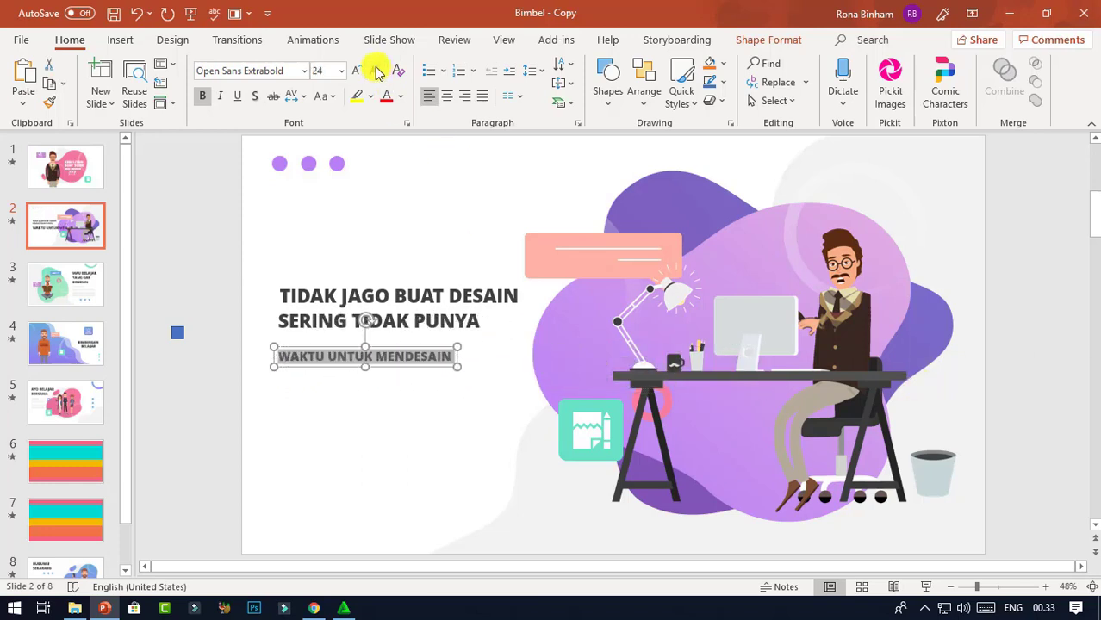
pyautogui.moveTo(423, 353); pyautogui.dragTo(431, 335)
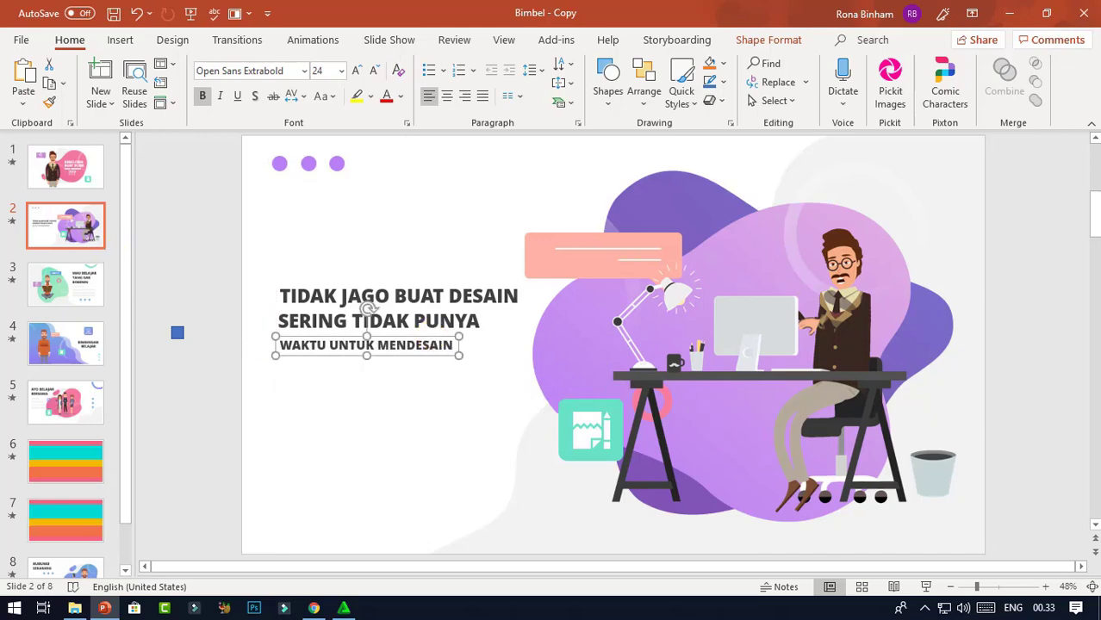
pyautogui.click(12, 224)
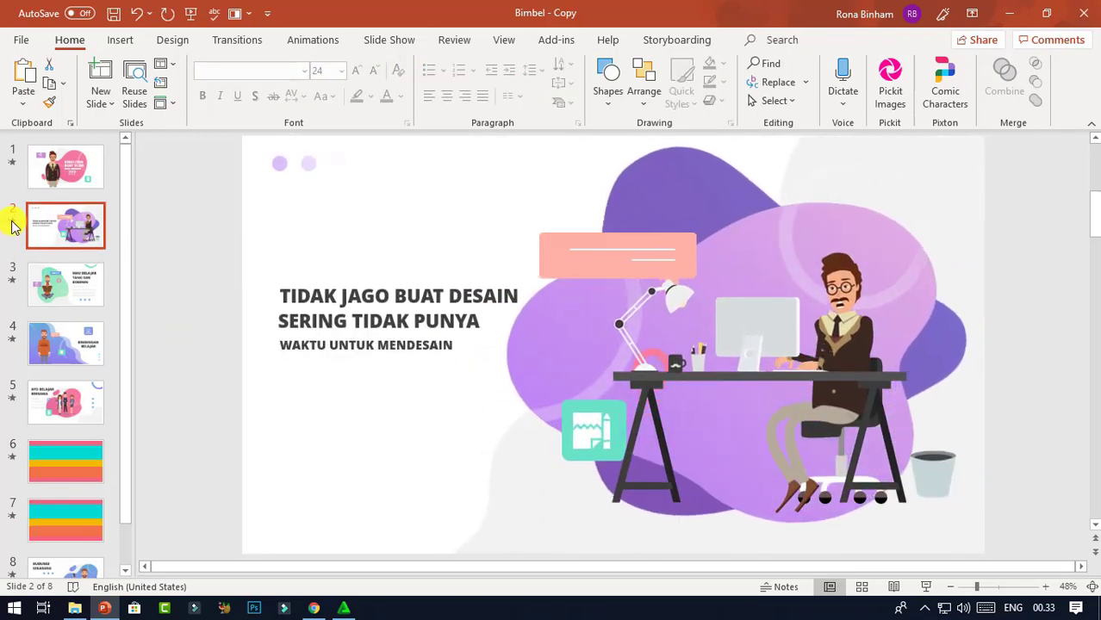
pyautogui.click(12, 224)
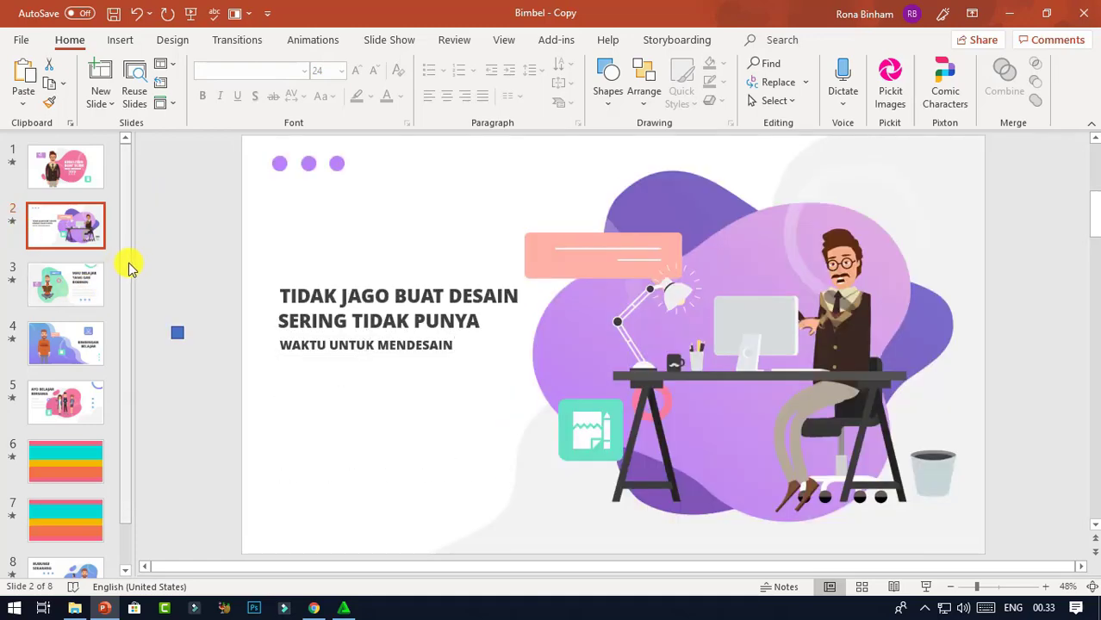
# On slide 3, retype the headline lines as KAMI PUNYA SOLUSI and UNTUK ANDA.
pyautogui.click(97, 275)
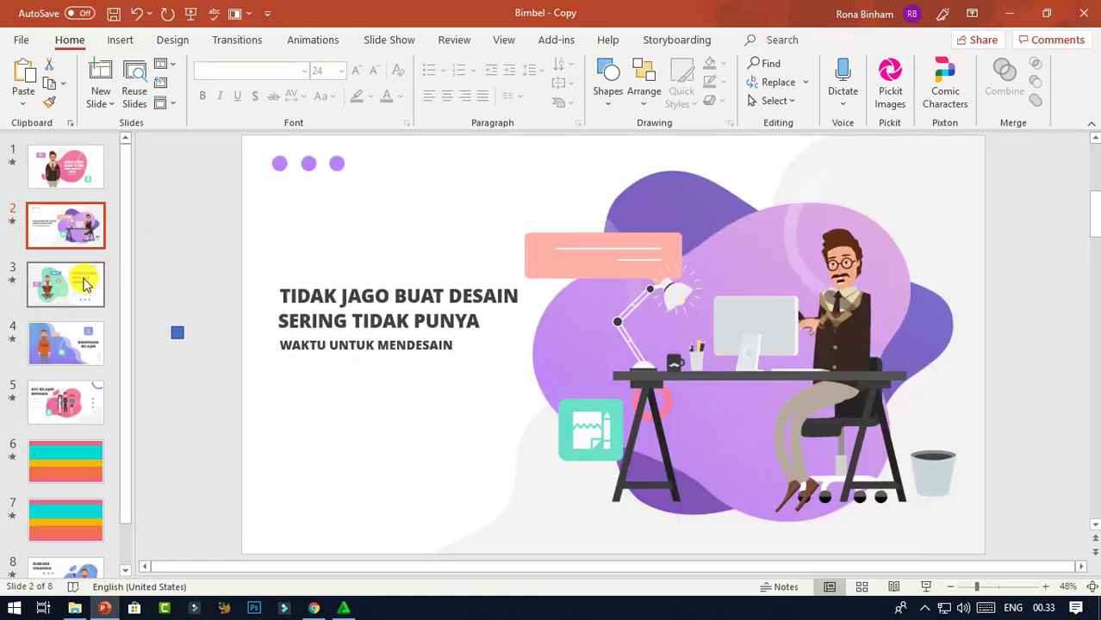
pyautogui.click(890, 226)
pyautogui.press('BackSpace')
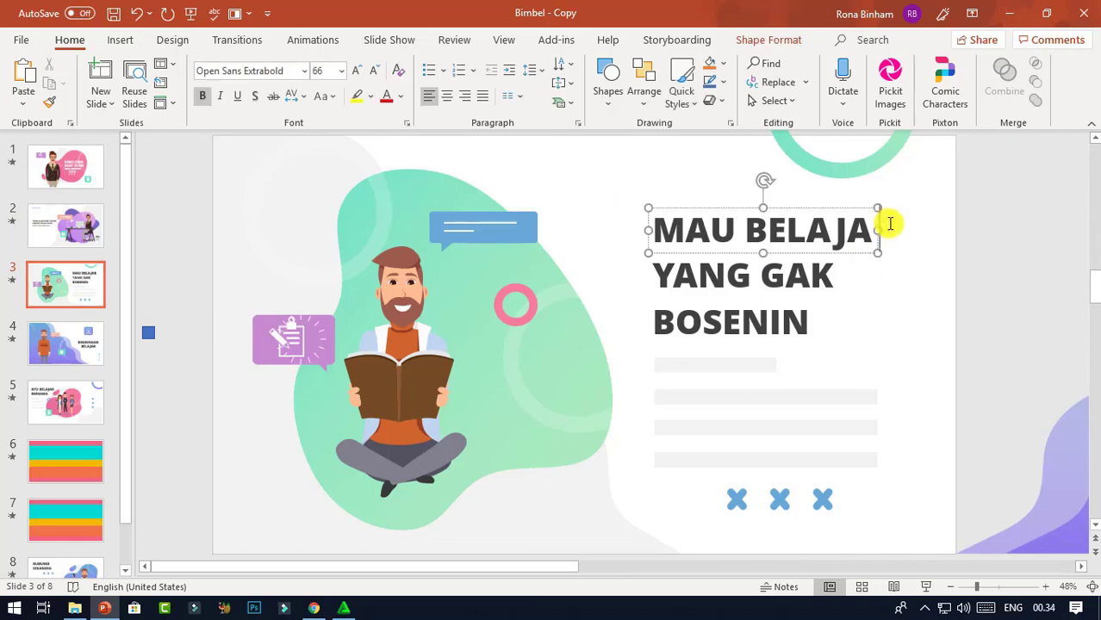
pyautogui.press('BackSpace')
pyautogui.press('BackSpace')
pyautogui.press('BackSpace')
pyautogui.press('BackSpace')
pyautogui.press('BackSpace')
pyautogui.press('BackSpace')
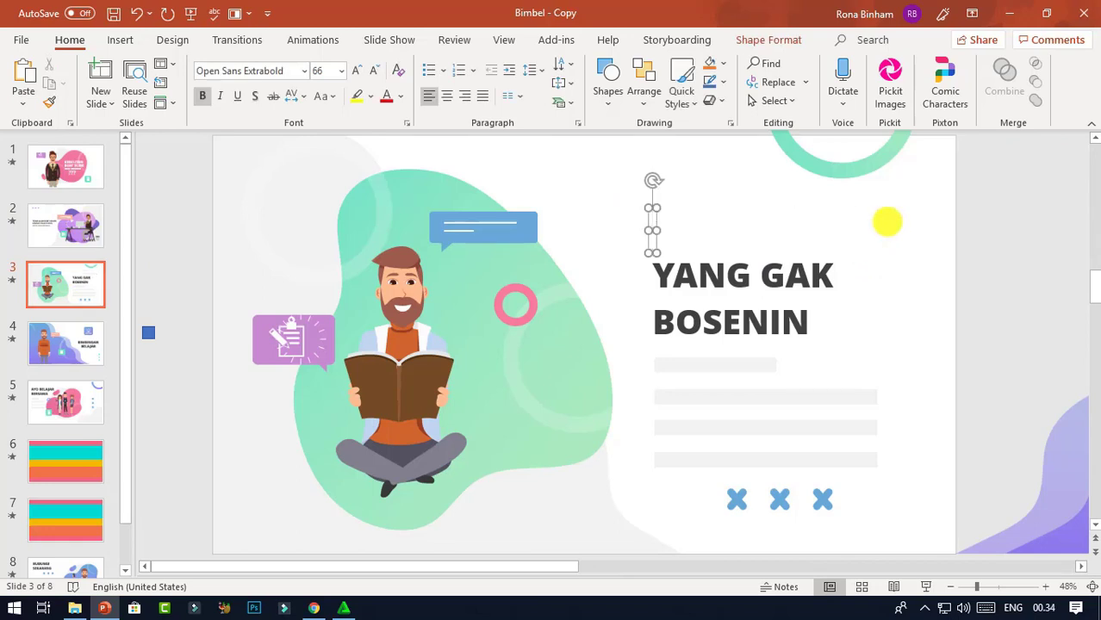
pyautogui.write('KAMI PUNY')
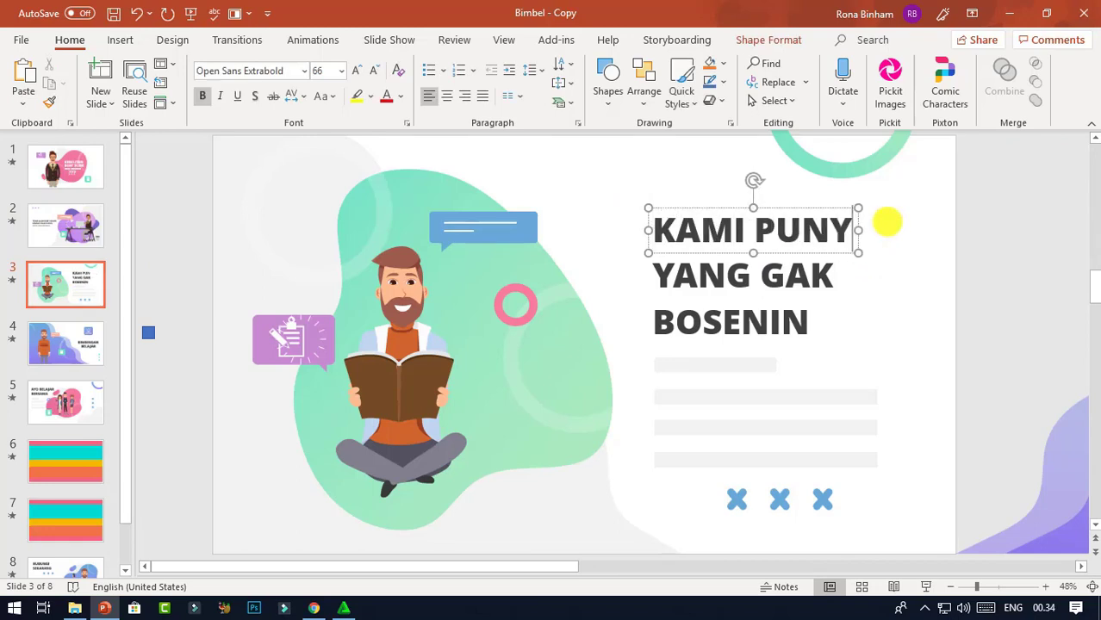
pyautogui.write('A SOLUSI')
pyautogui.doubleClick(799, 317)
pyautogui.write('UN')
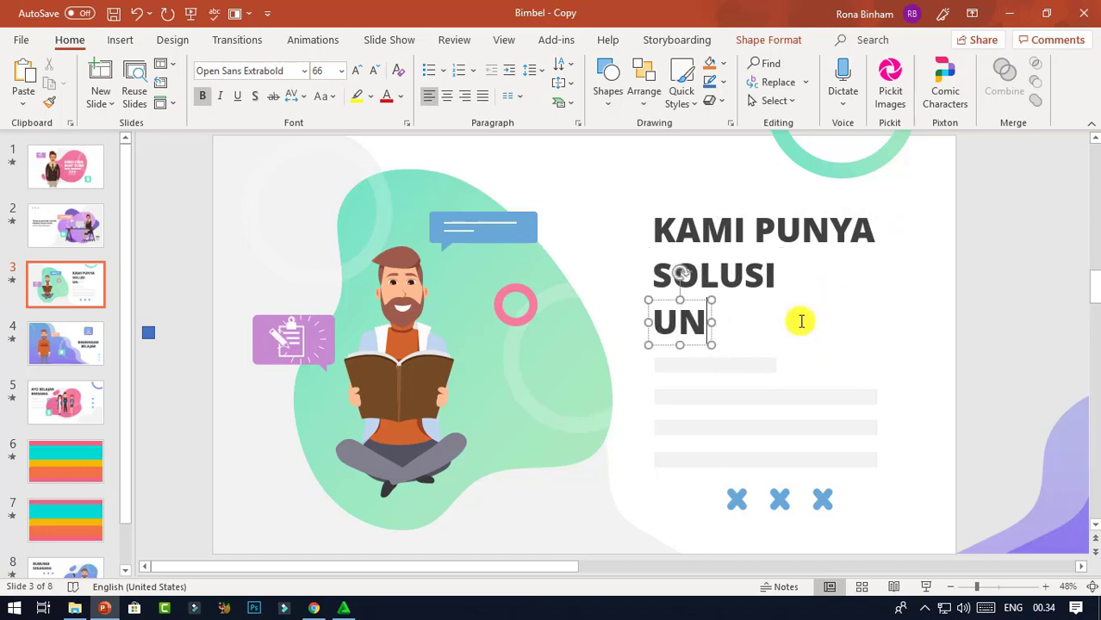
pyautogui.write('TUK ANDA')
# Enlarge SOLUSI to 115, move it up between the other lines, and preview slide 3.
pyautogui.click(776, 274)
pyautogui.hotkey('ctrl', 'a')
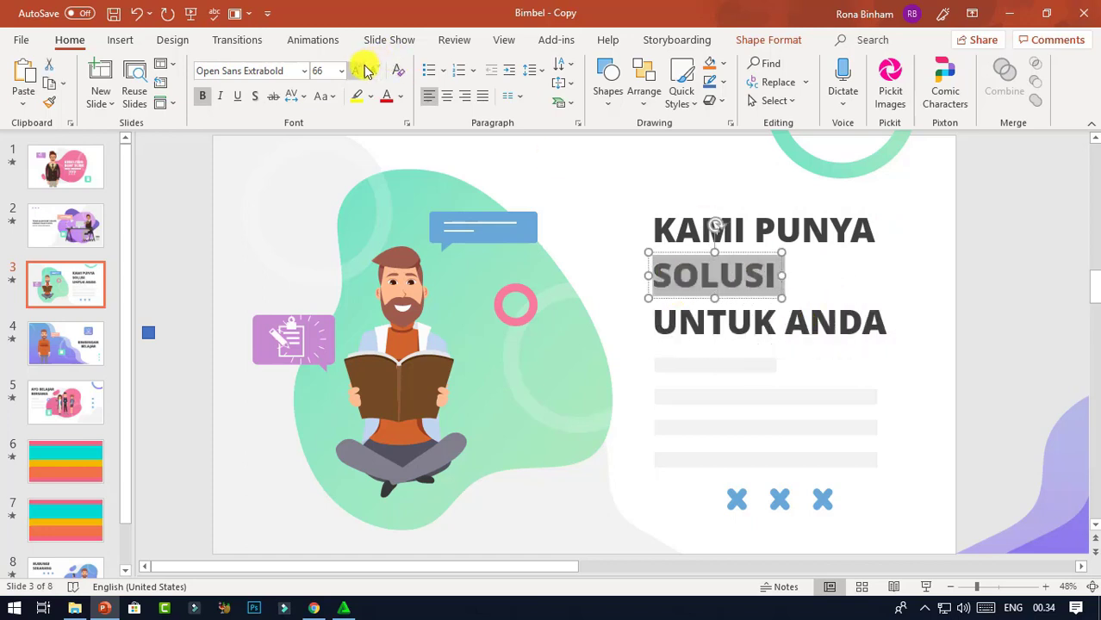
pyautogui.click(357, 70)
pyautogui.click(357, 70)
pyautogui.click(357, 70)
pyautogui.click(357, 70)
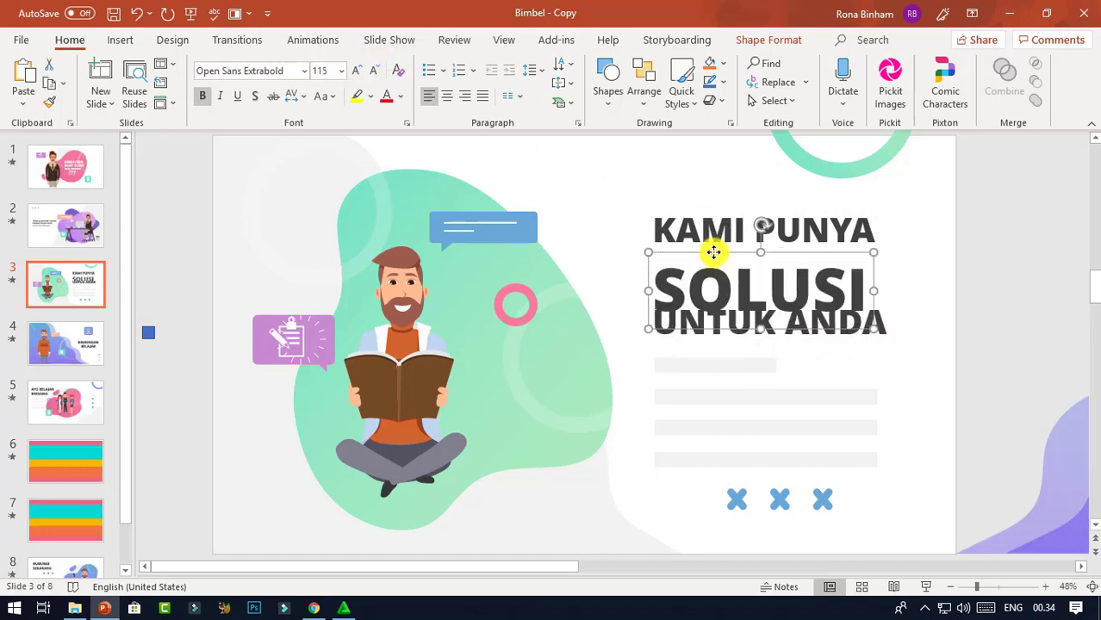
pyautogui.moveTo(713, 253); pyautogui.dragTo(710, 239)
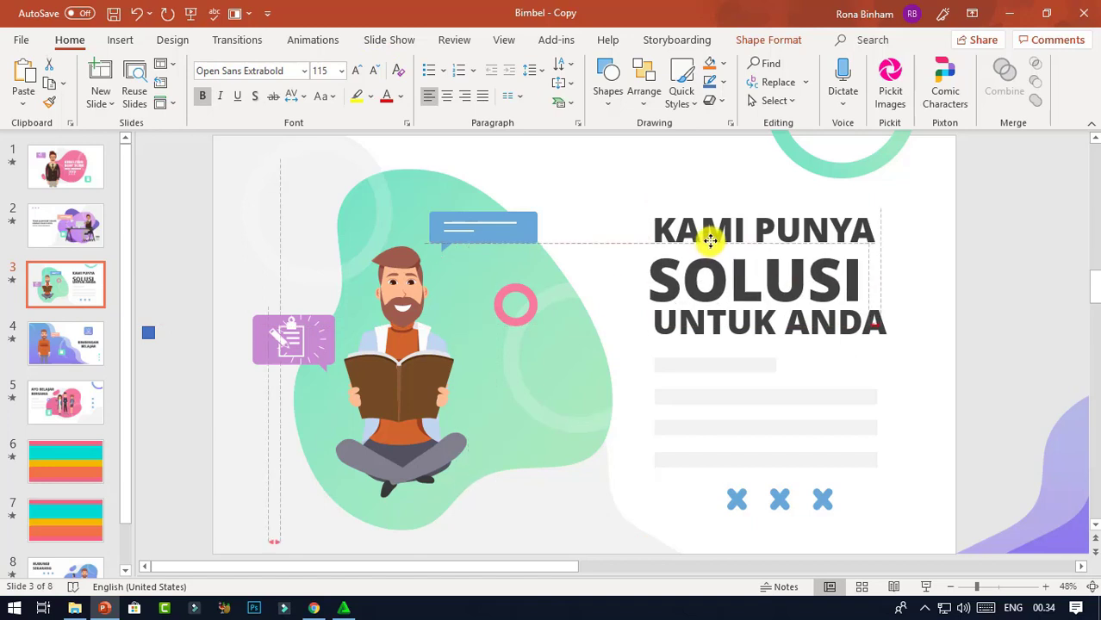
pyautogui.click(31, 282)
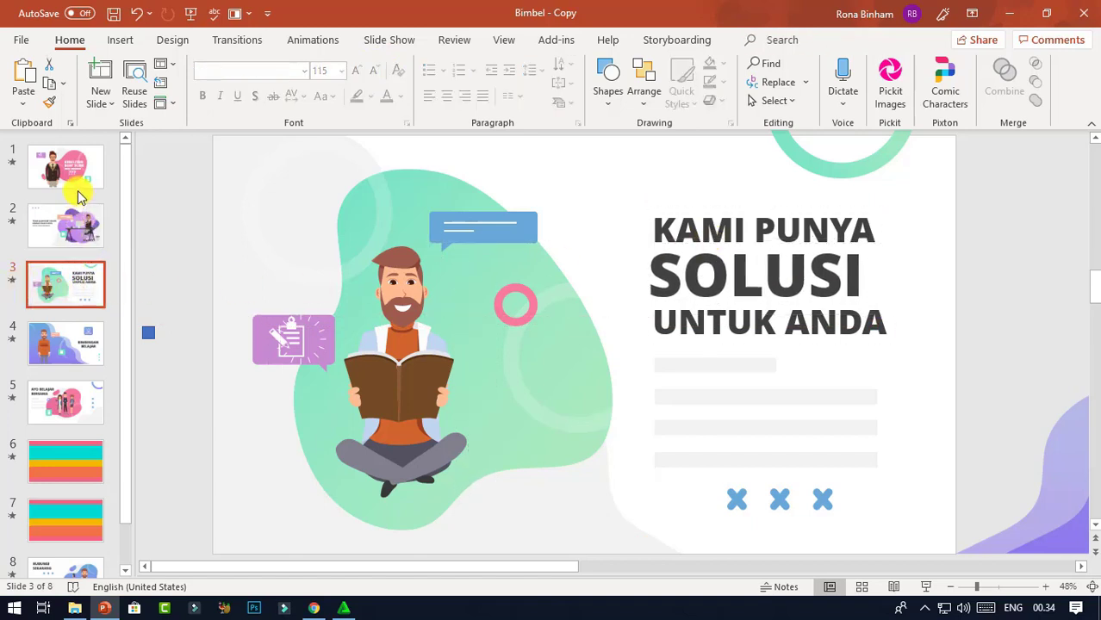
pyautogui.click(12, 280)
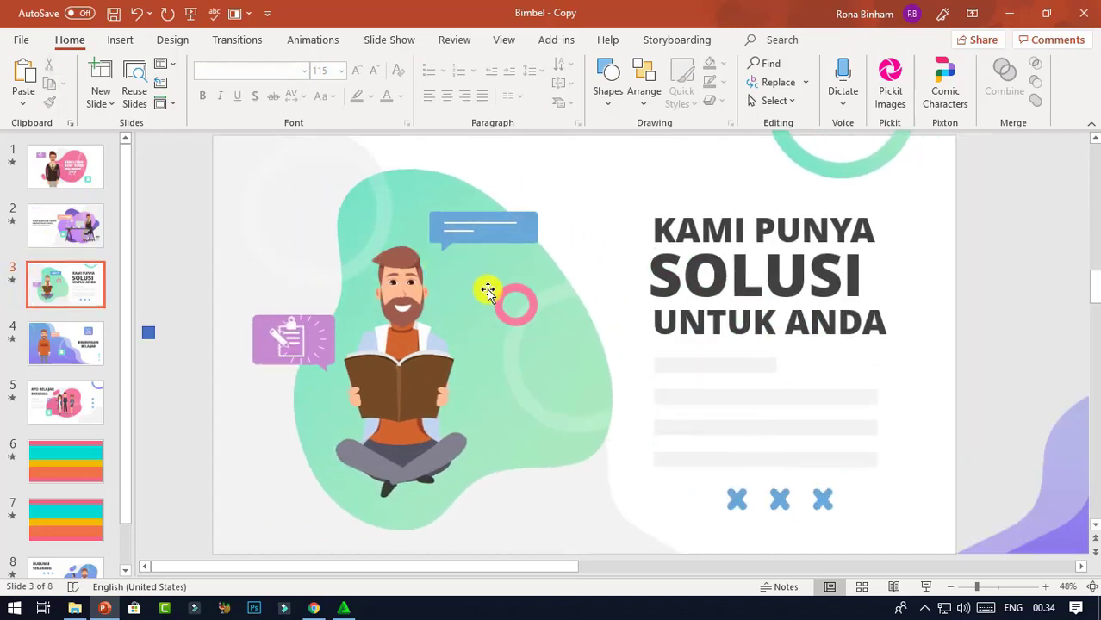
# Replace slide 3's reading man with the 23. Happy character and enlarge it from the corner.
pyautogui.click(415, 346)
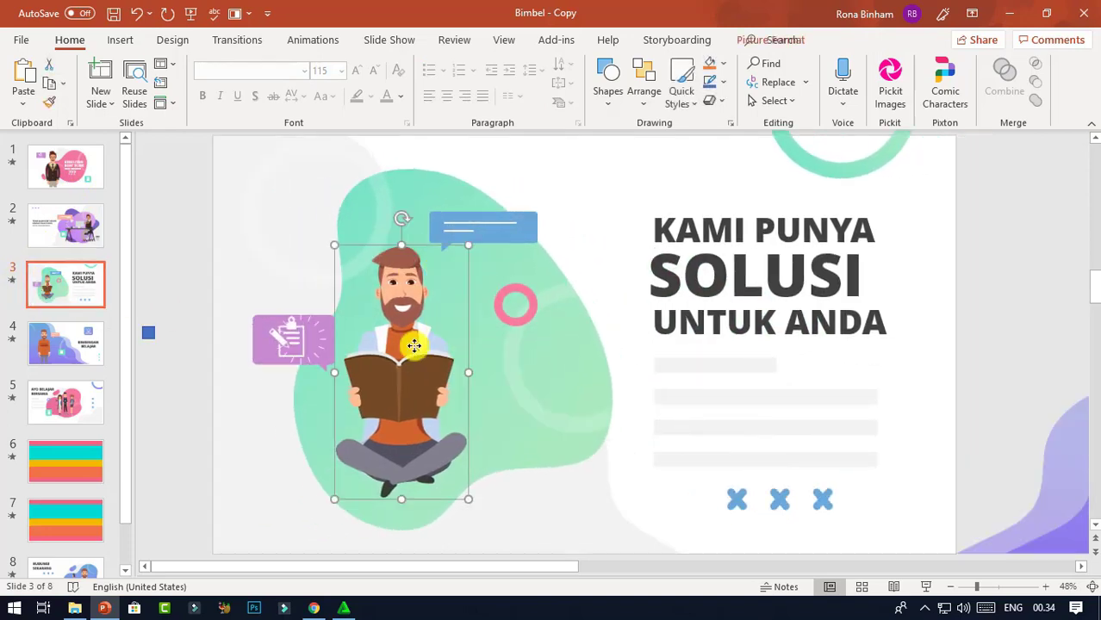
pyautogui.rightClick(414, 297)
pyautogui.moveTo(533, 343)
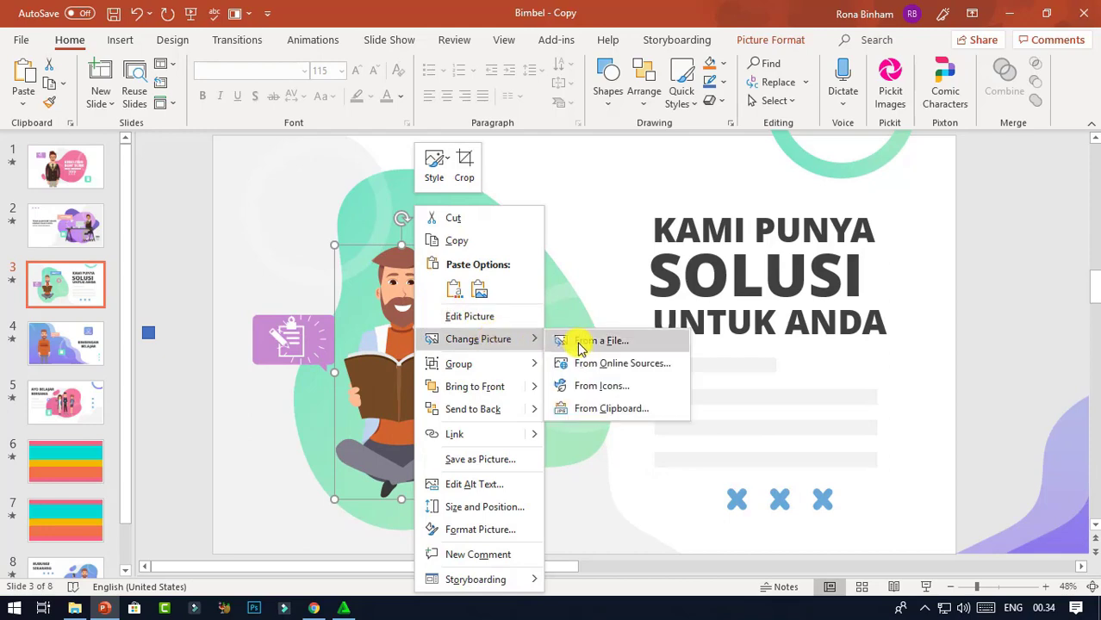
pyautogui.click(580, 343)
pyautogui.click(479, 345)
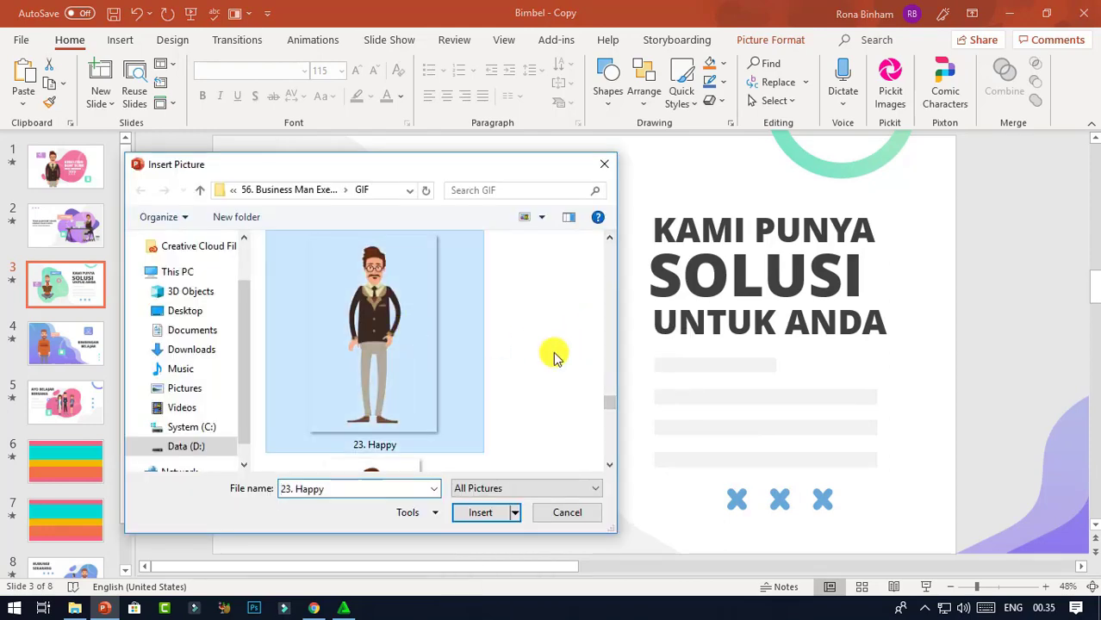
pyautogui.click(501, 513)
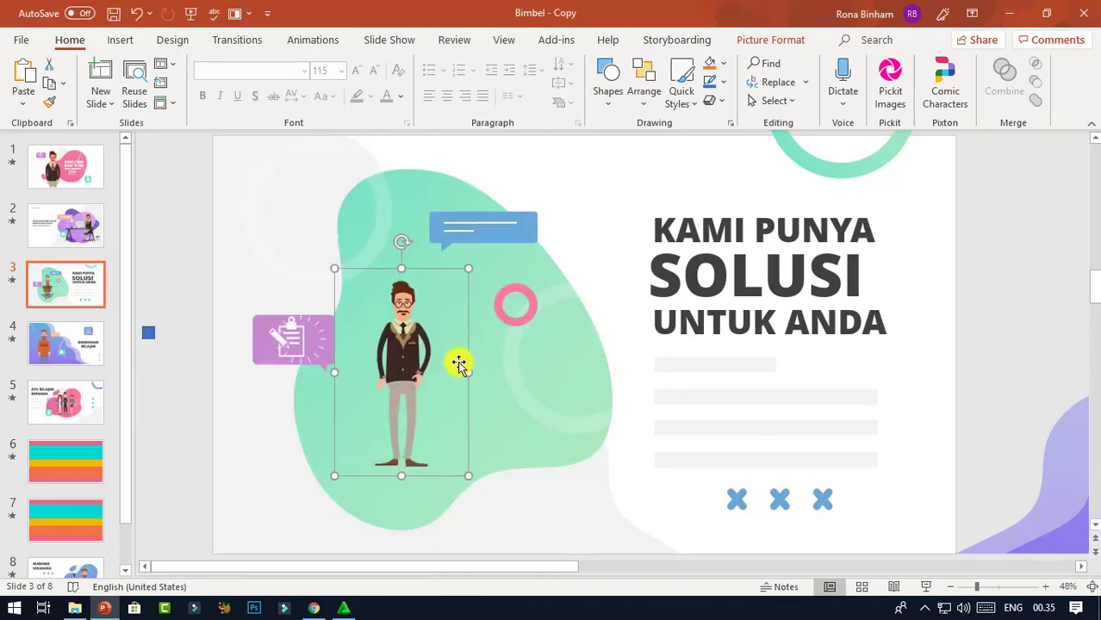
pyautogui.moveTo(469, 473); pyautogui.dragTo(516, 551)
# Preview slide 3's animations with the view zoomed out, then go to slide 4.
pyautogui.click(12, 281)
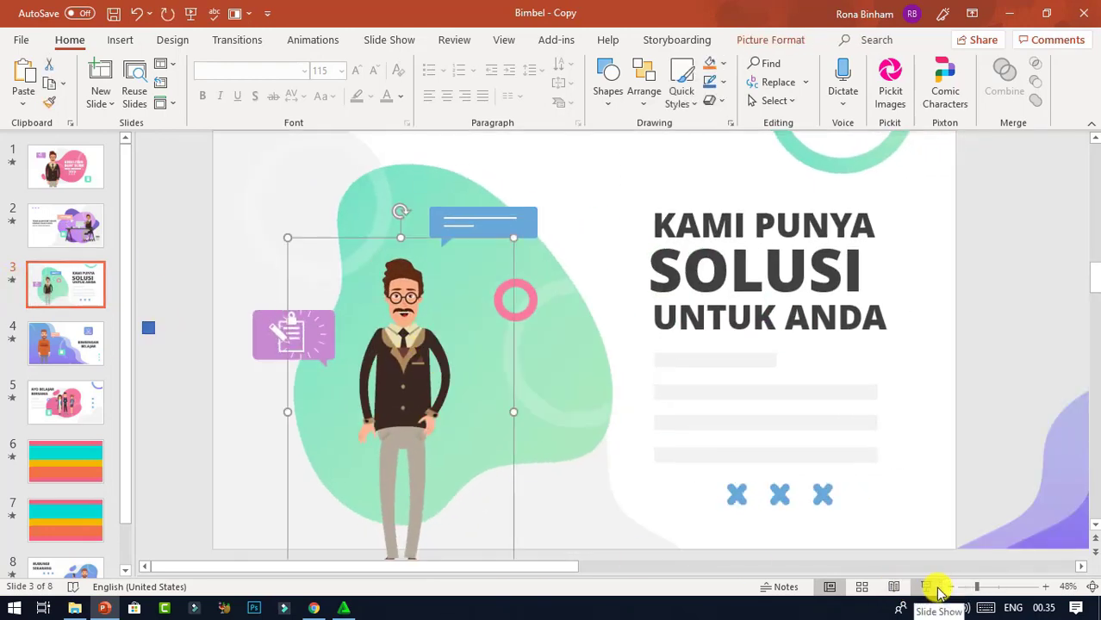
pyautogui.click(950, 587)
pyautogui.click(950, 587)
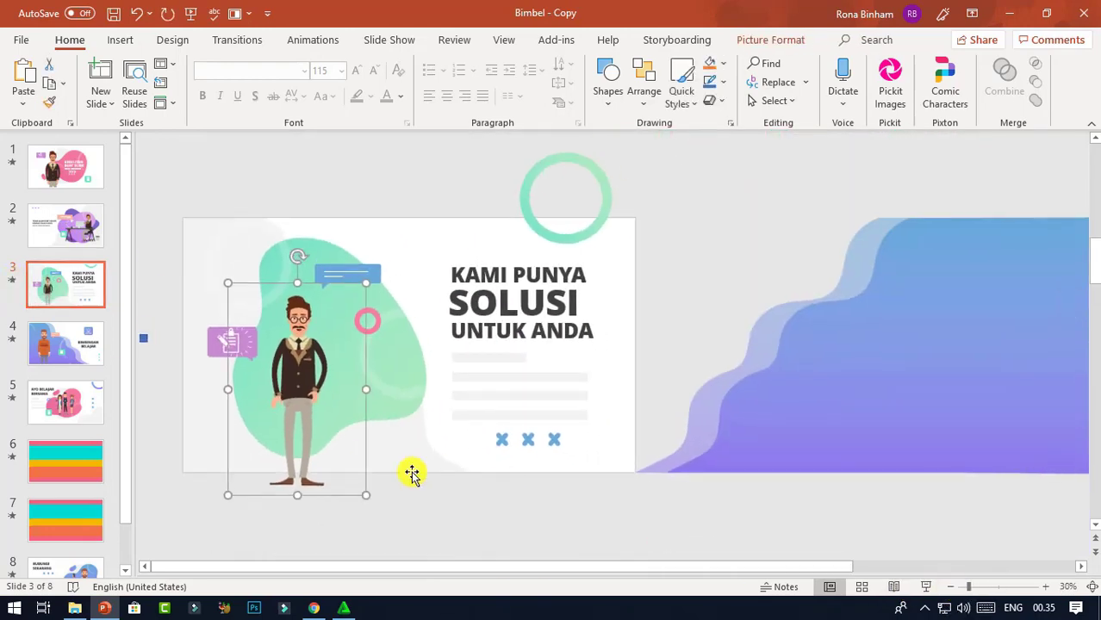
pyautogui.click(320, 401)
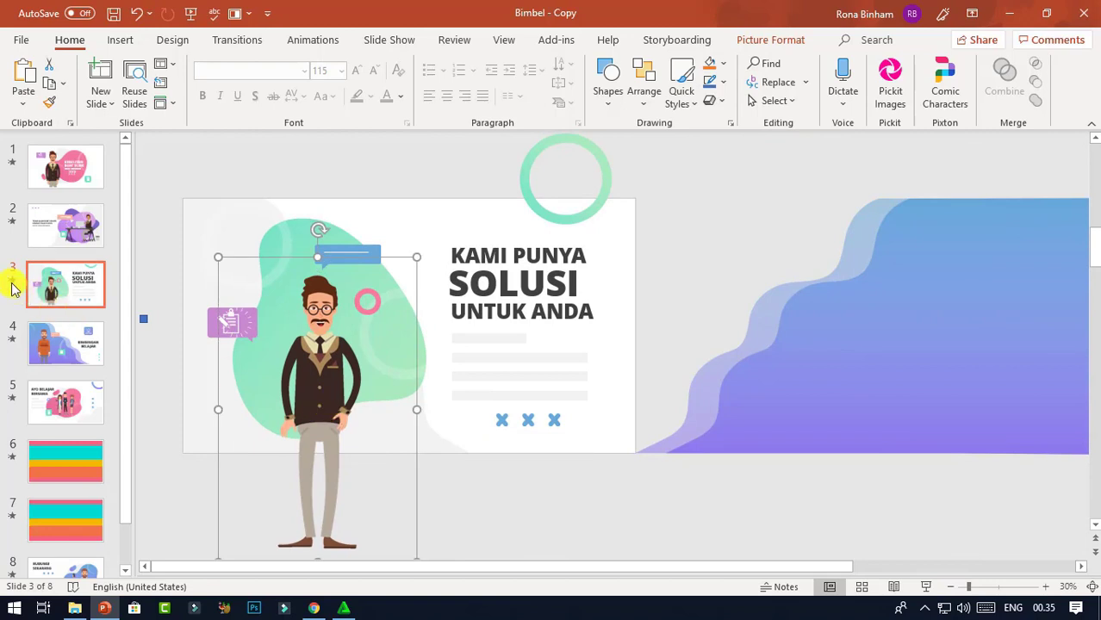
pyautogui.click(12, 281)
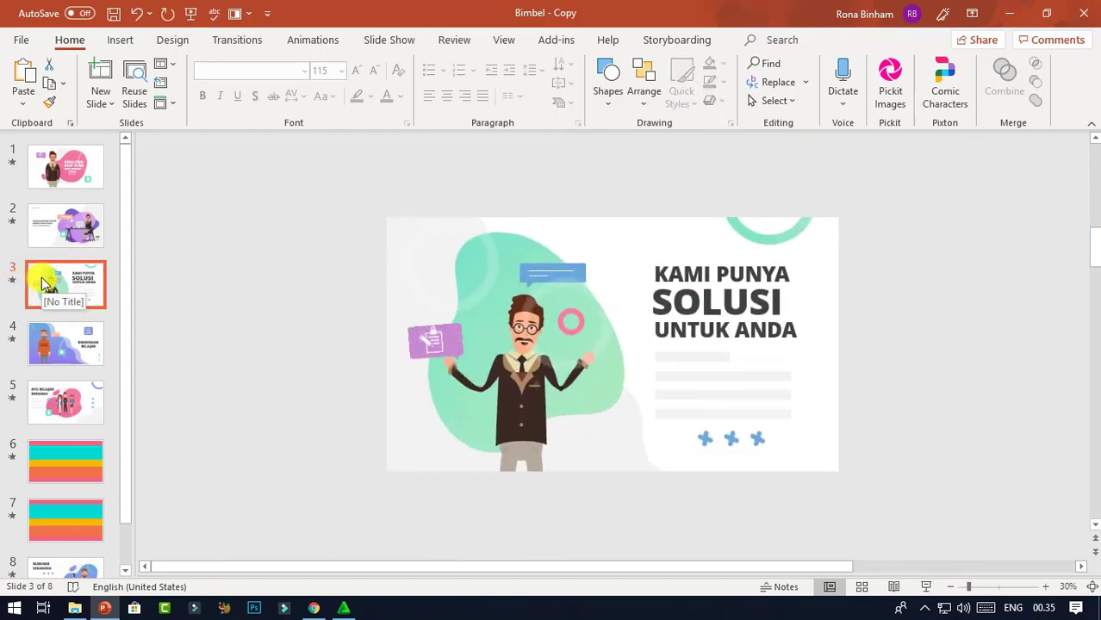
pyautogui.click(77, 338)
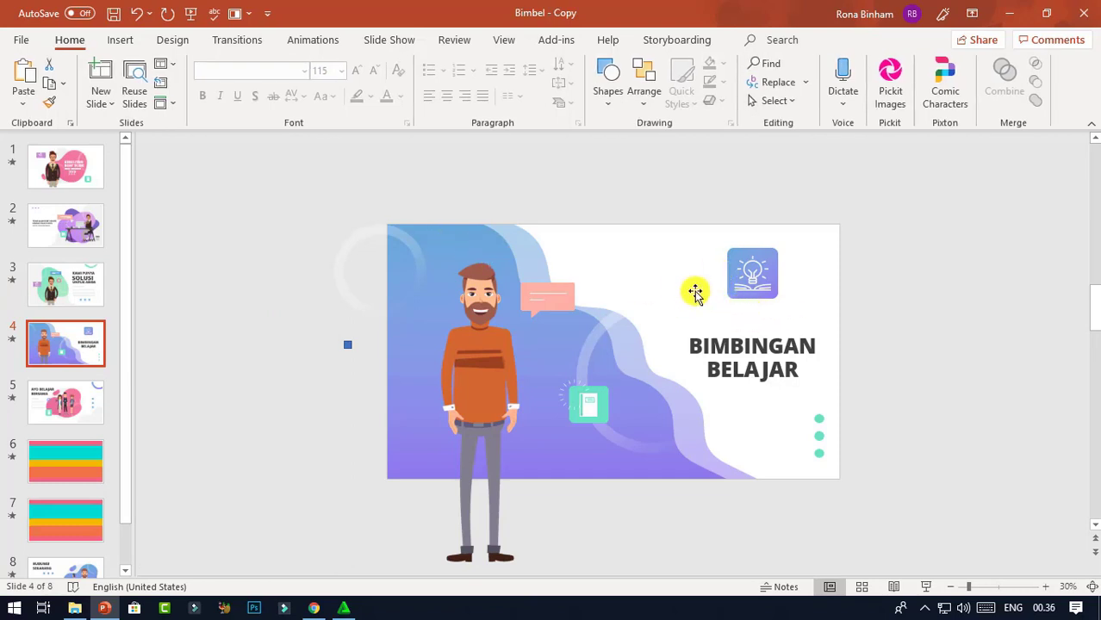
# Insert the 'cover pro presentation new' image onto slide 4.
pyautogui.click(1046, 587)
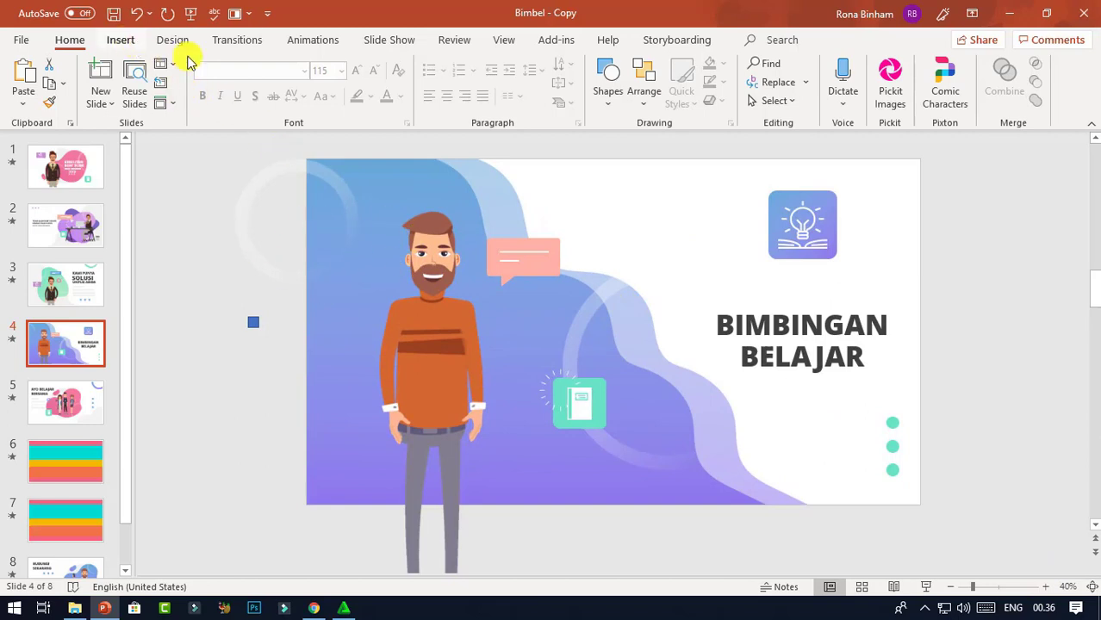
pyautogui.click(121, 40)
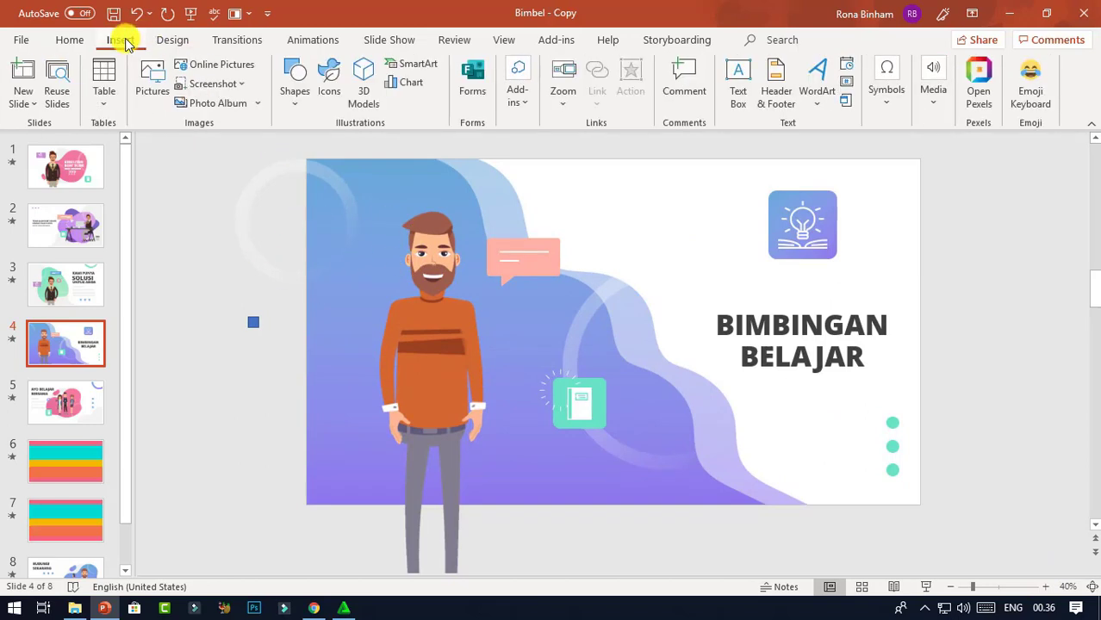
pyautogui.click(152, 92)
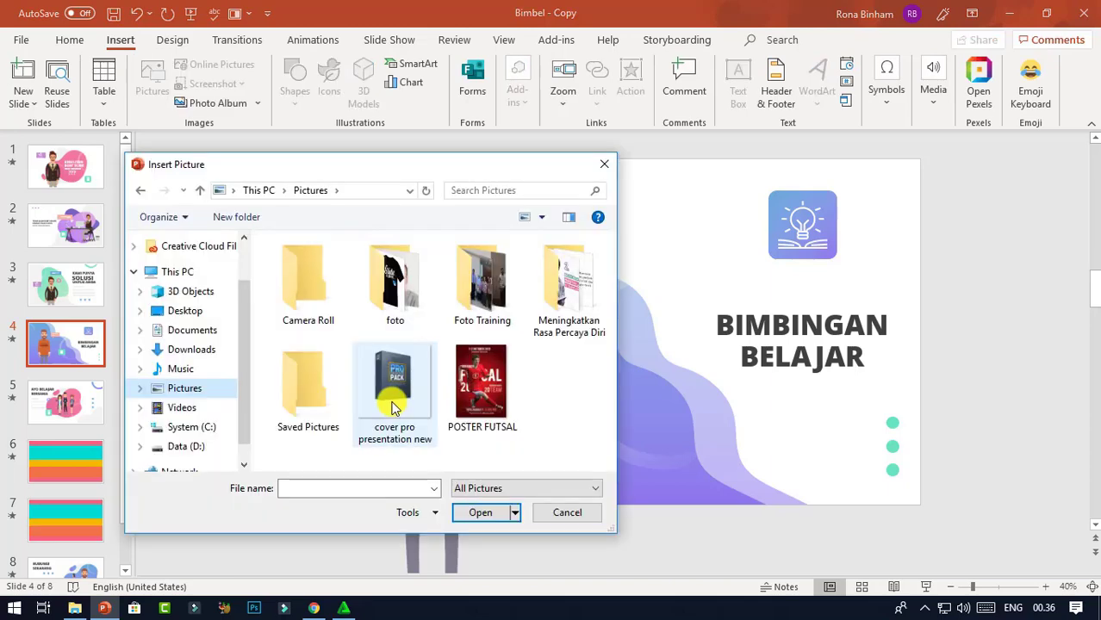
pyautogui.click(395, 388)
pyautogui.click(482, 513)
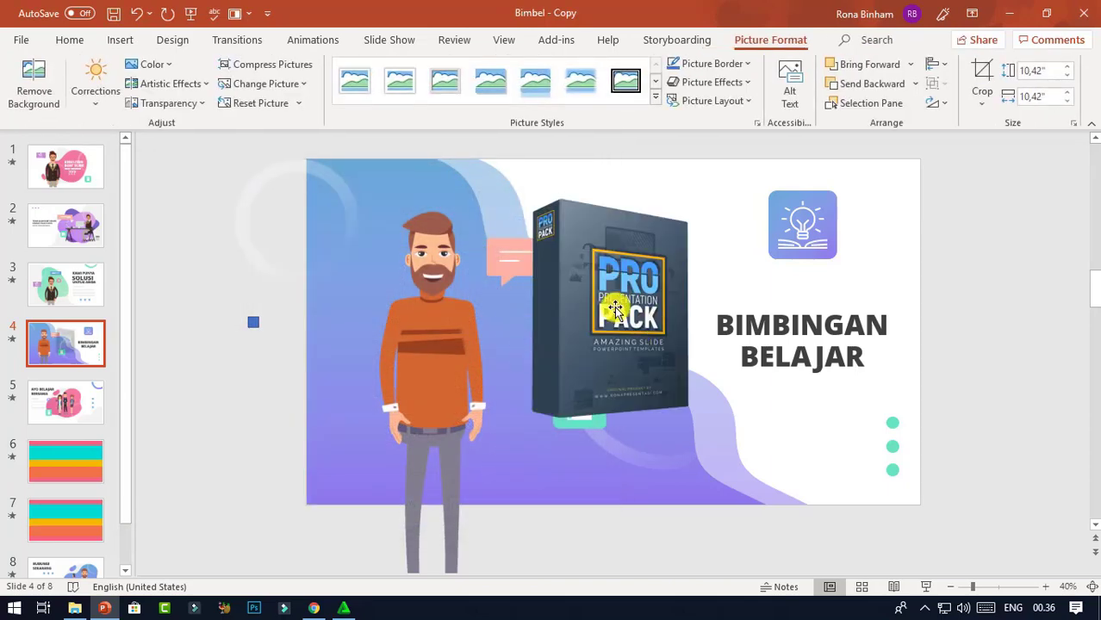
# Crop the cover image tightly on its right, left, top and bottom edges.
pyautogui.click(982, 73)
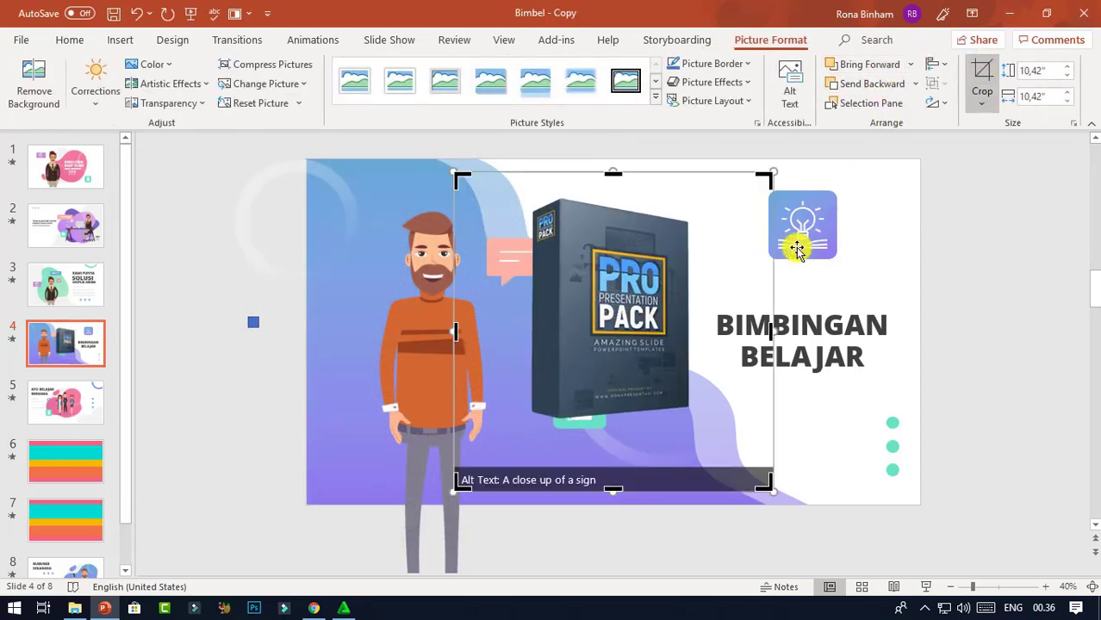
pyautogui.moveTo(772, 328); pyautogui.dragTo(700, 330)
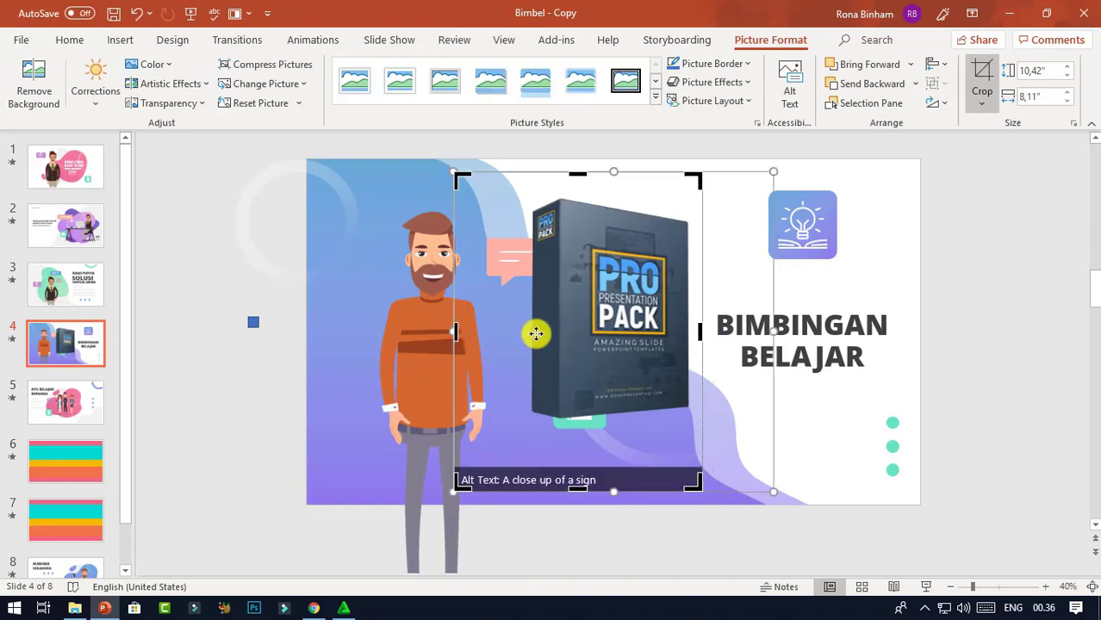
pyautogui.moveTo(451, 328); pyautogui.dragTo(525, 330)
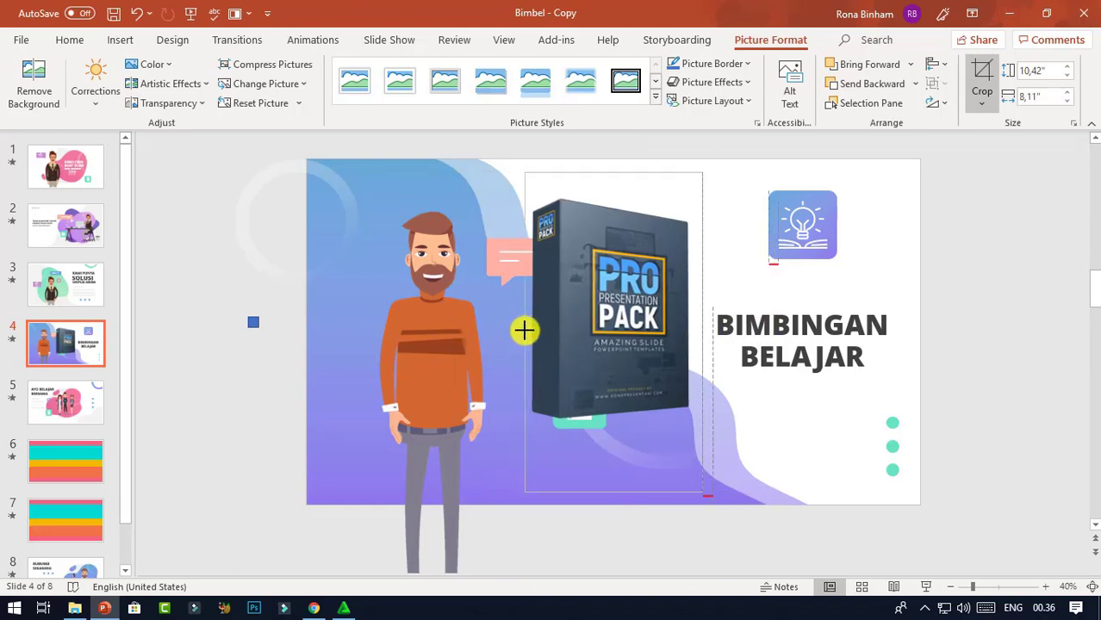
pyautogui.moveTo(612, 175); pyautogui.dragTo(615, 191)
pyautogui.moveTo(619, 489); pyautogui.dragTo(627, 442)
pyautogui.click(939, 342)
# Move the cropped PRO PACK image past the slide's right edge, uncovering the lightbulb icon.
pyautogui.click(615, 300)
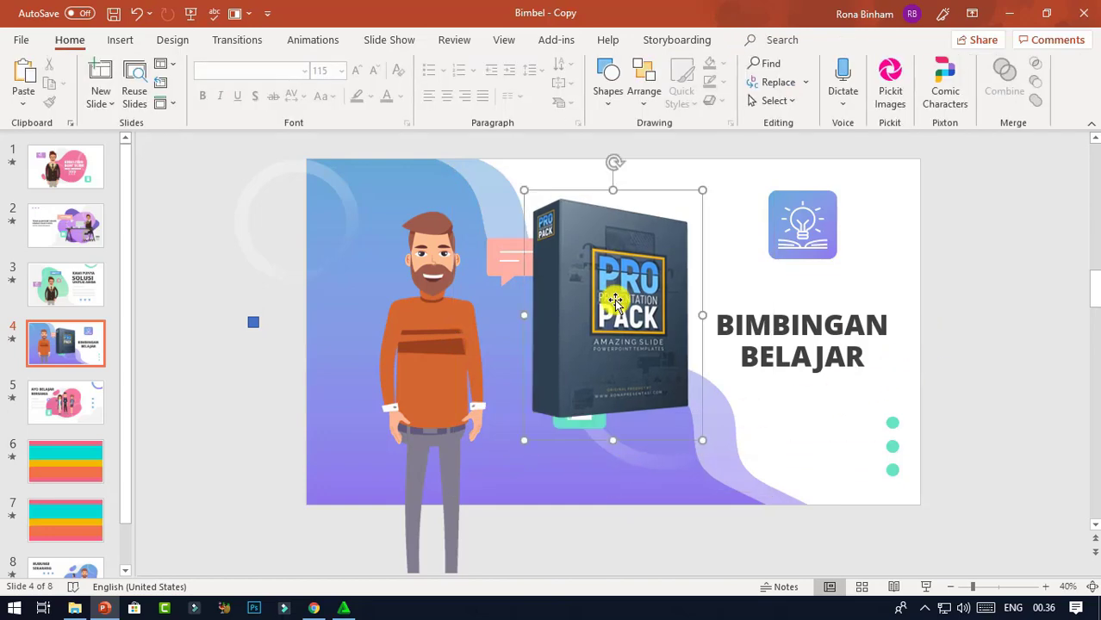
pyautogui.moveTo(615, 300)
pyautogui.mouseDown()
pyautogui.moveTo(982, 284)
pyautogui.moveTo(983, 269)
pyautogui.mouseUp()
pyautogui.click(893, 467)
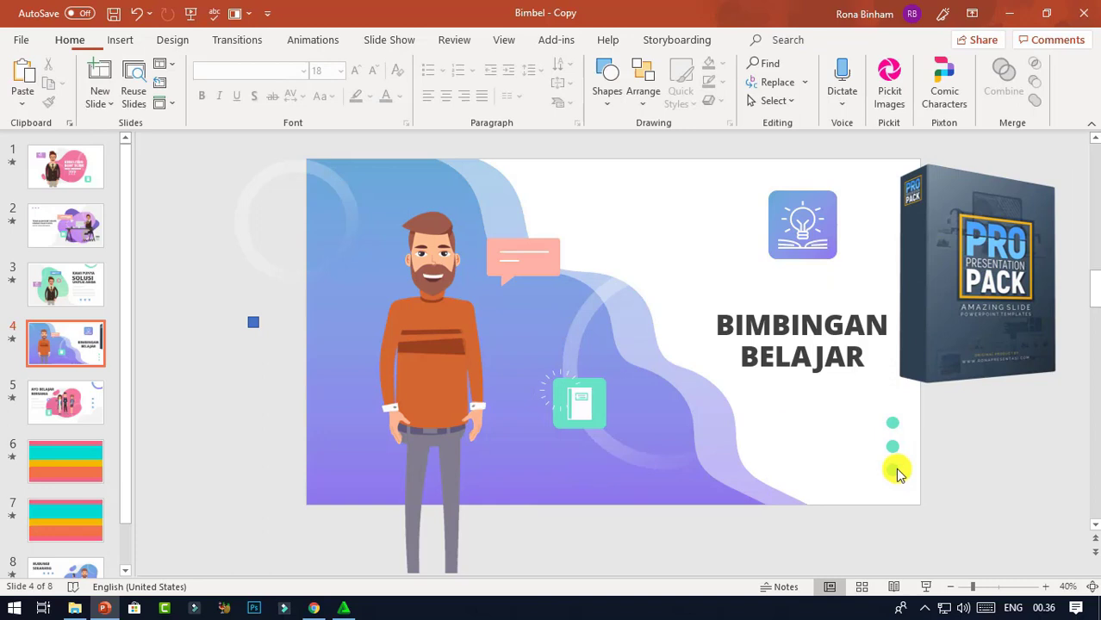
pyautogui.click(823, 207)
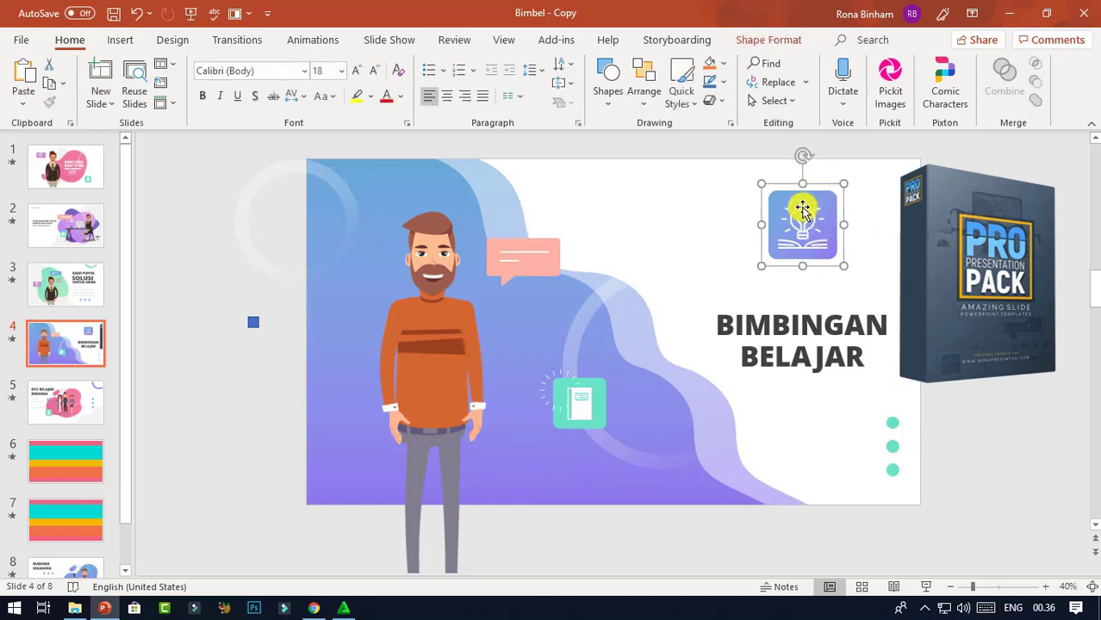
# Copy the lightbulb icon's animation onto the PRO PACK image with Animation Painter, then delete the icon.
pyautogui.click(326, 45)
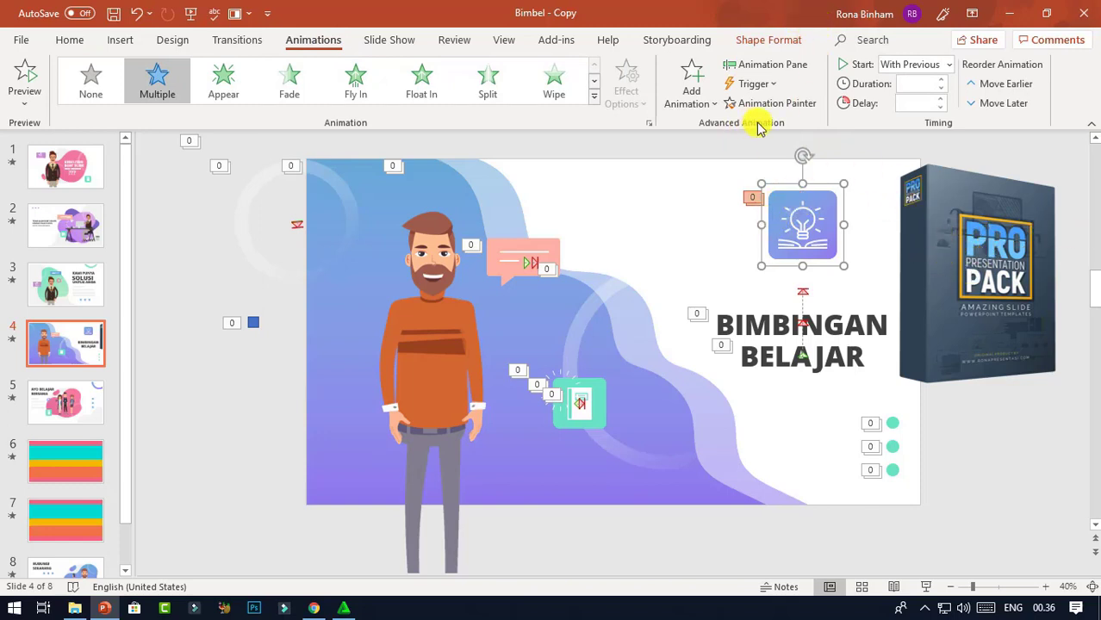
pyautogui.click(797, 105)
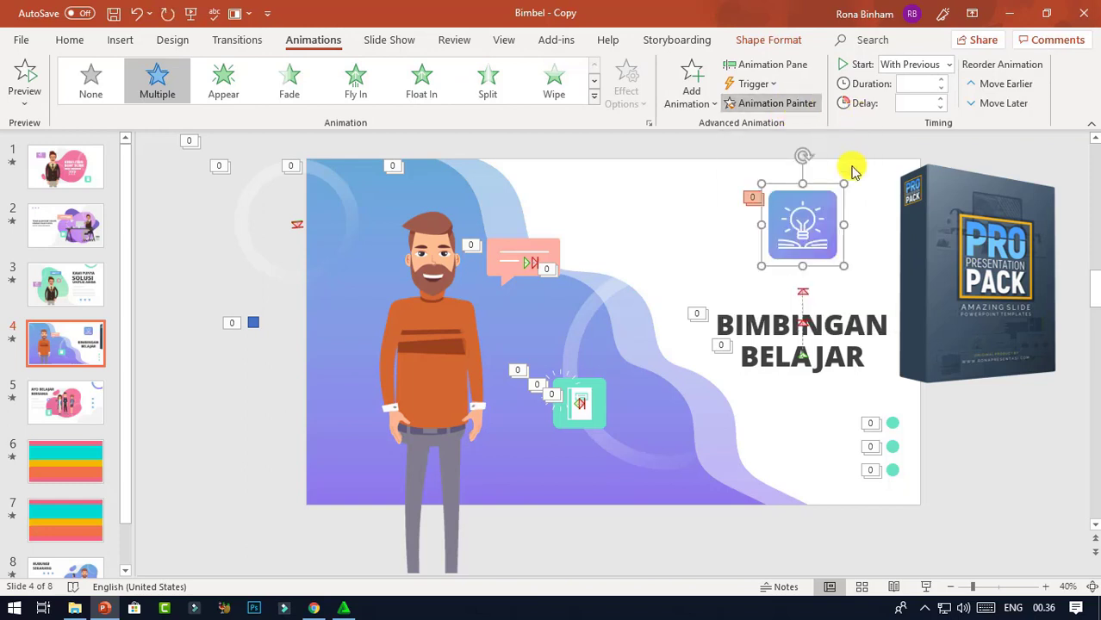
pyautogui.click(976, 225)
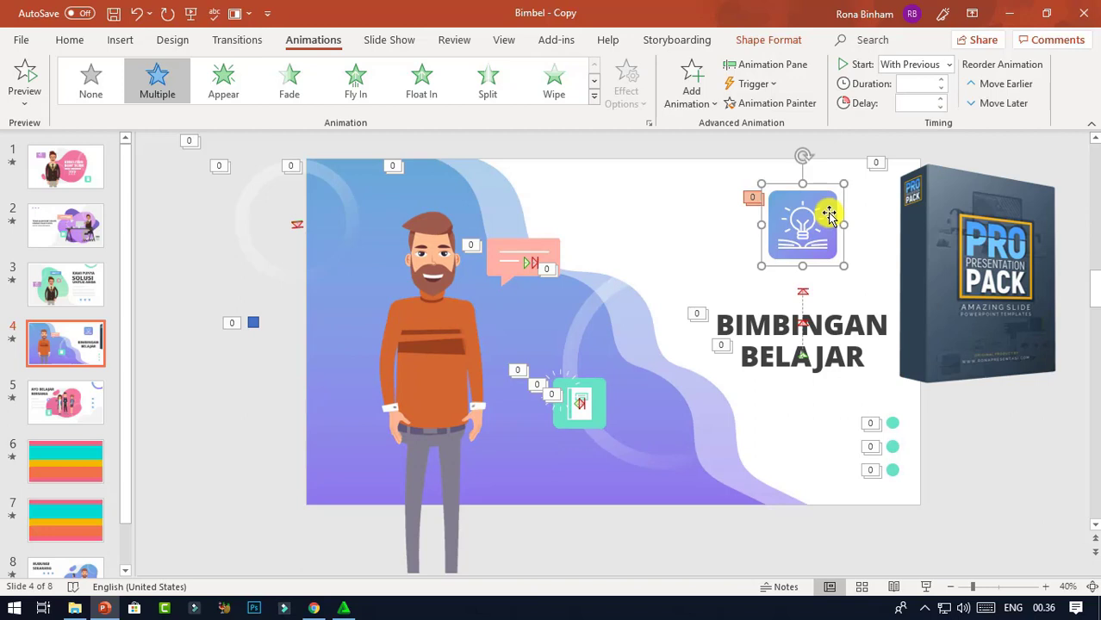
pyautogui.press('Delete')
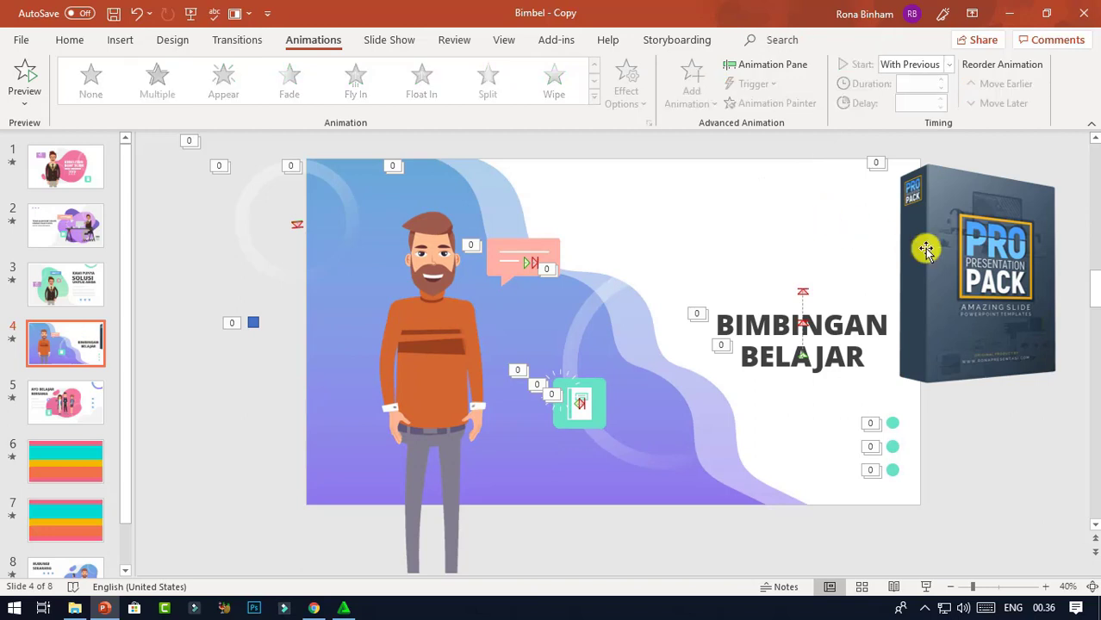
# Place the PRO PACK image at the top right and lower the BIMBINGAN BELAJAR title beneath it.
pyautogui.moveTo(926, 250)
pyautogui.mouseDown()
pyautogui.moveTo(788, 268)
pyautogui.moveTo(810, 221)
pyautogui.mouseUp()
pyautogui.moveTo(848, 308)
pyautogui.mouseDown()
pyautogui.moveTo(850, 344)
pyautogui.moveTo(848, 334)
pyautogui.mouseUp()
pyautogui.click(830, 411)
pyautogui.moveTo(659, 308); pyautogui.dragTo(659, 303)
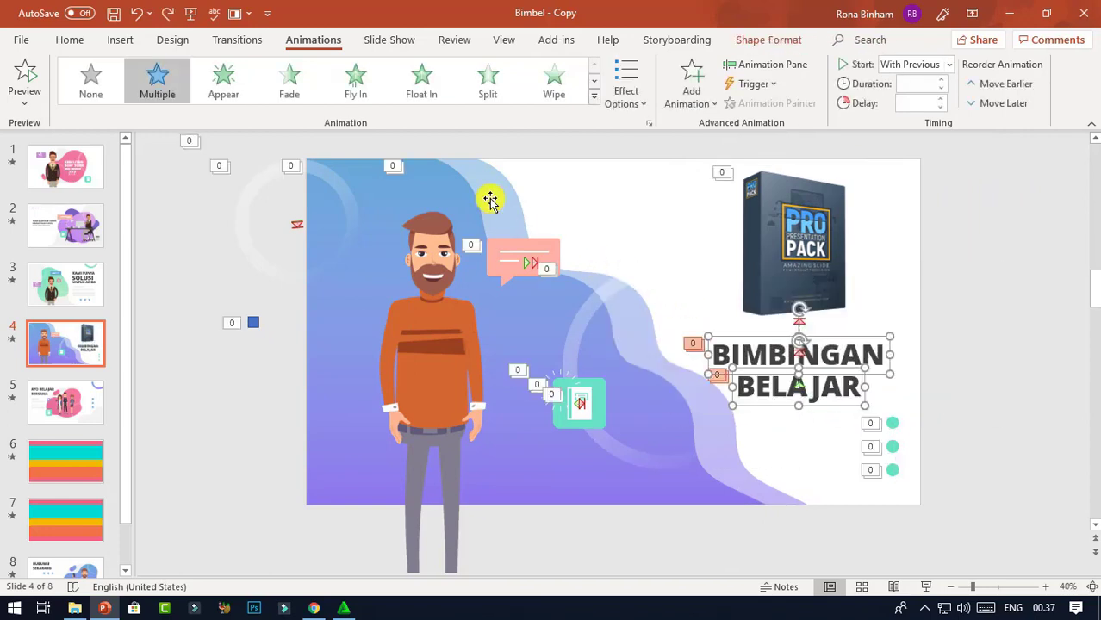
# Replace BIMBINGAN with 'PRO PRESENTATION' and reduce its font size.
pyautogui.click(88, 41)
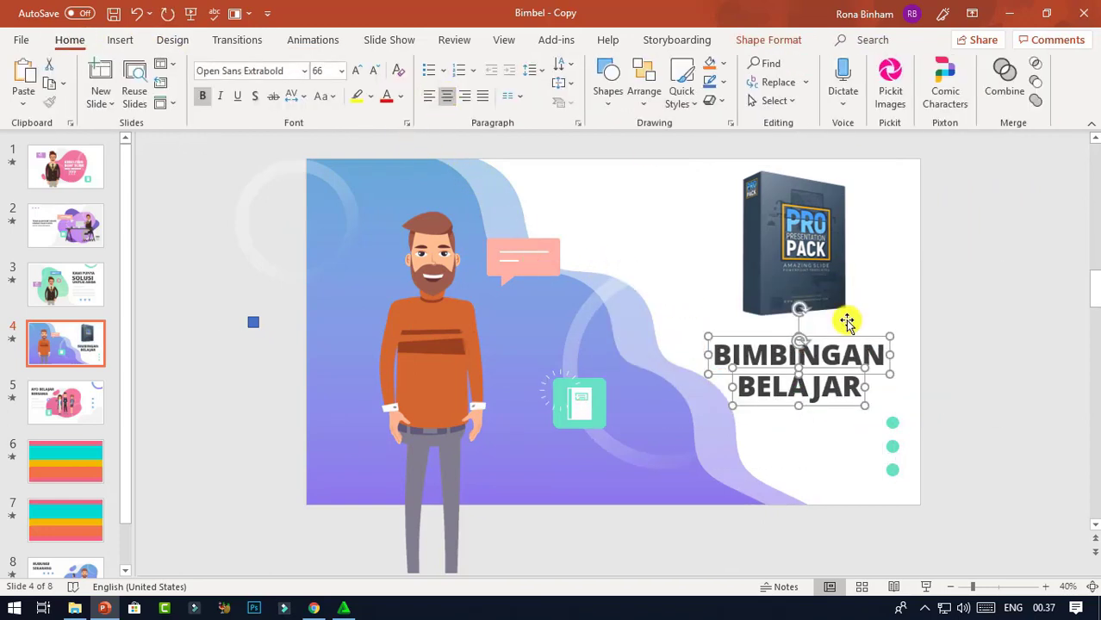
pyautogui.click(889, 352)
pyautogui.write('PRO PRESENTATION')
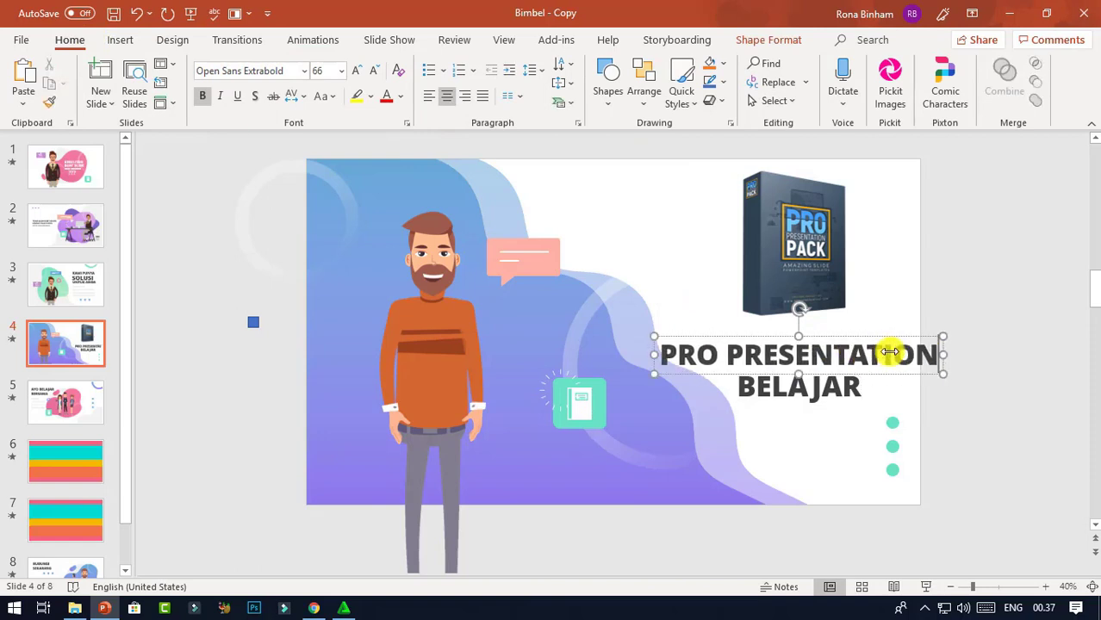
pyautogui.tripleClick(892, 351)
pyautogui.click(373, 70)
# Replace BELAJAR with 'PACK' and reduce its font size to 48.
pyautogui.click(373, 69)
pyautogui.click(374, 70)
pyautogui.tripleClick(858, 379)
pyautogui.press('BackSpace')
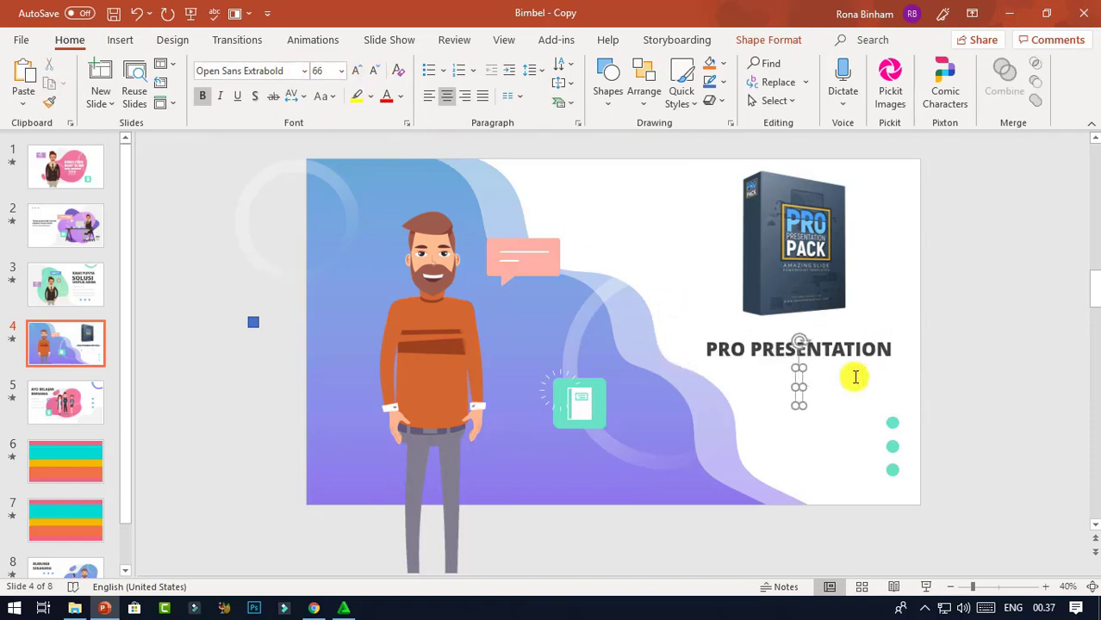
pyautogui.write('PACK')
pyautogui.tripleClick(775, 386)
pyautogui.click(373, 69)
pyautogui.click(373, 70)
pyautogui.click(373, 70)
pyautogui.click(373, 70)
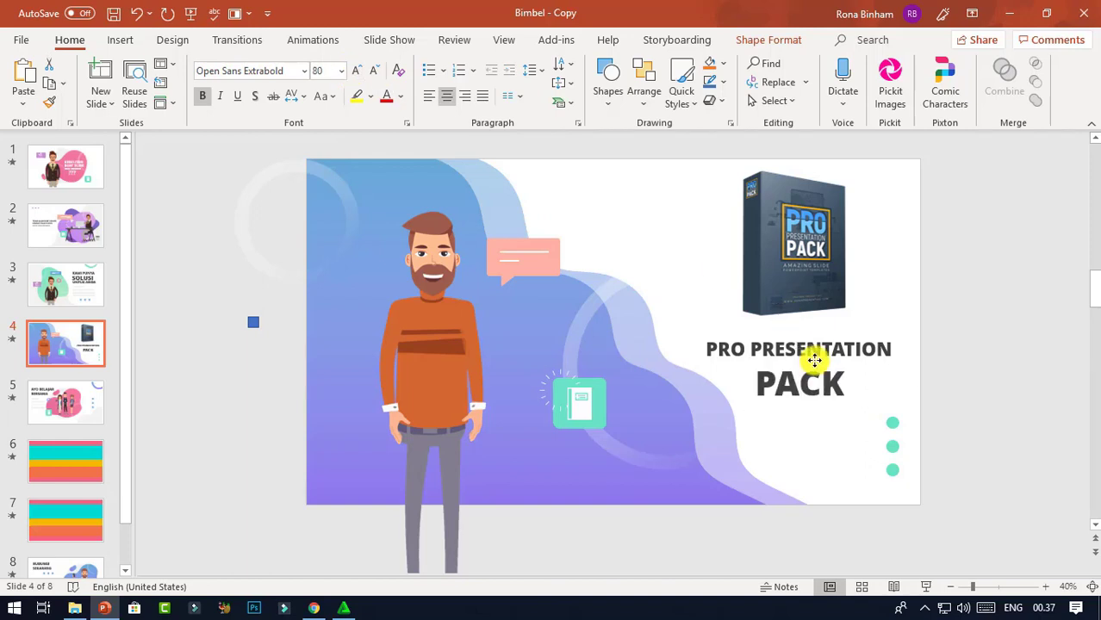
# Nudge both headline text boxes slightly down.
pyautogui.moveTo(976, 410); pyautogui.dragTo(629, 295)
pyautogui.press('Down')
pyautogui.press('Down')
pyautogui.press('Down')
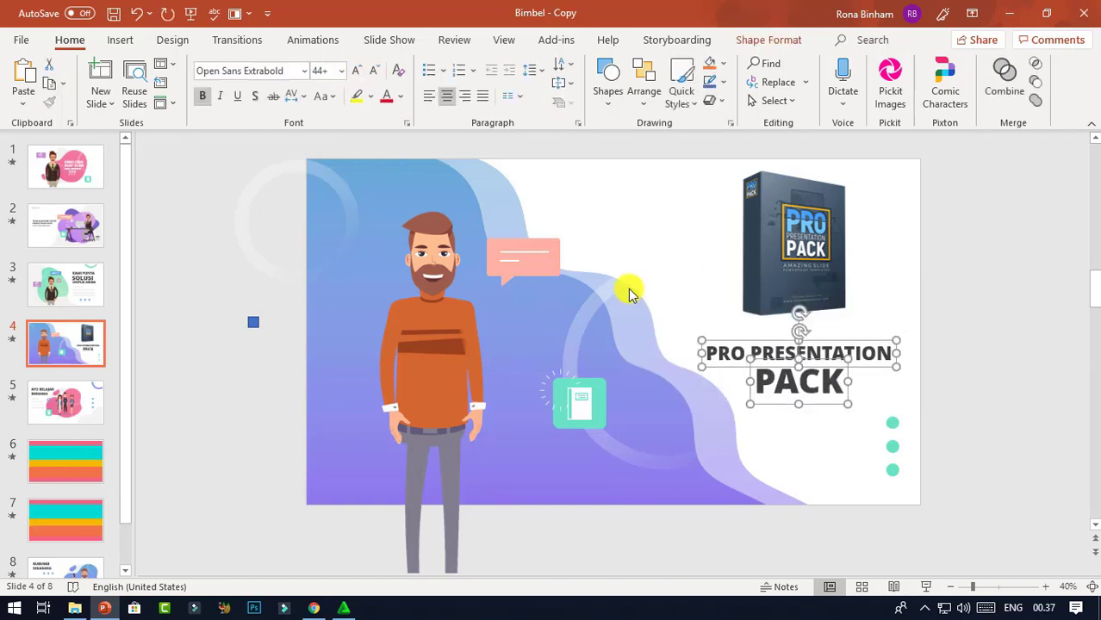
pyautogui.press('Down')
pyautogui.press('Down')
pyautogui.press('Down')
pyautogui.press('Down')
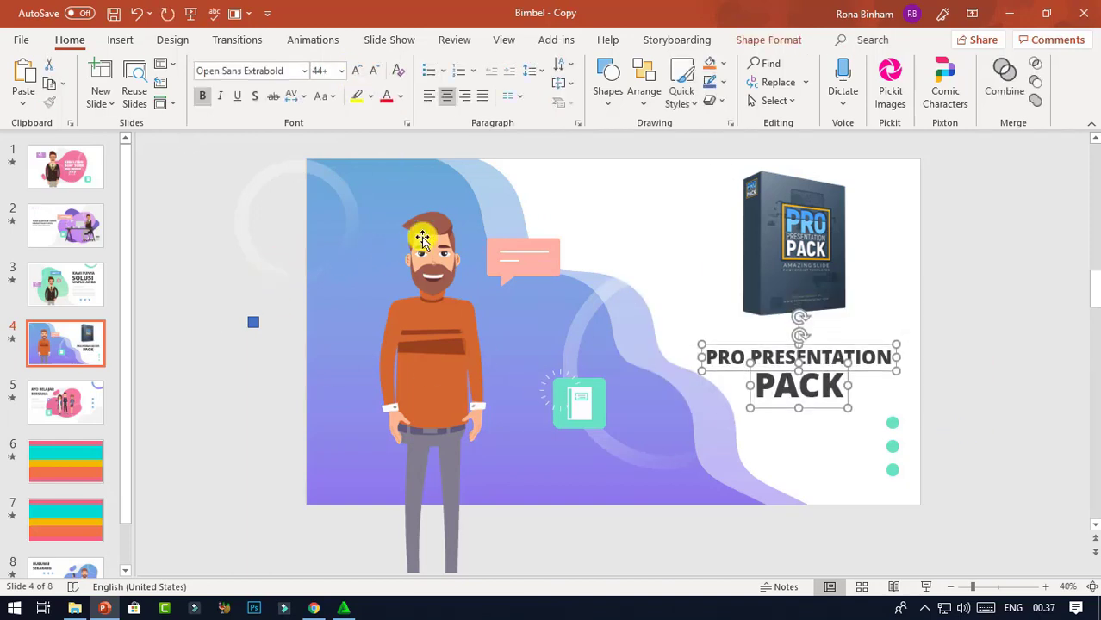
pyautogui.click(433, 228)
# Change the slide 4 character picture to the 2. Pointing animation from a file.
pyautogui.rightClick(436, 223)
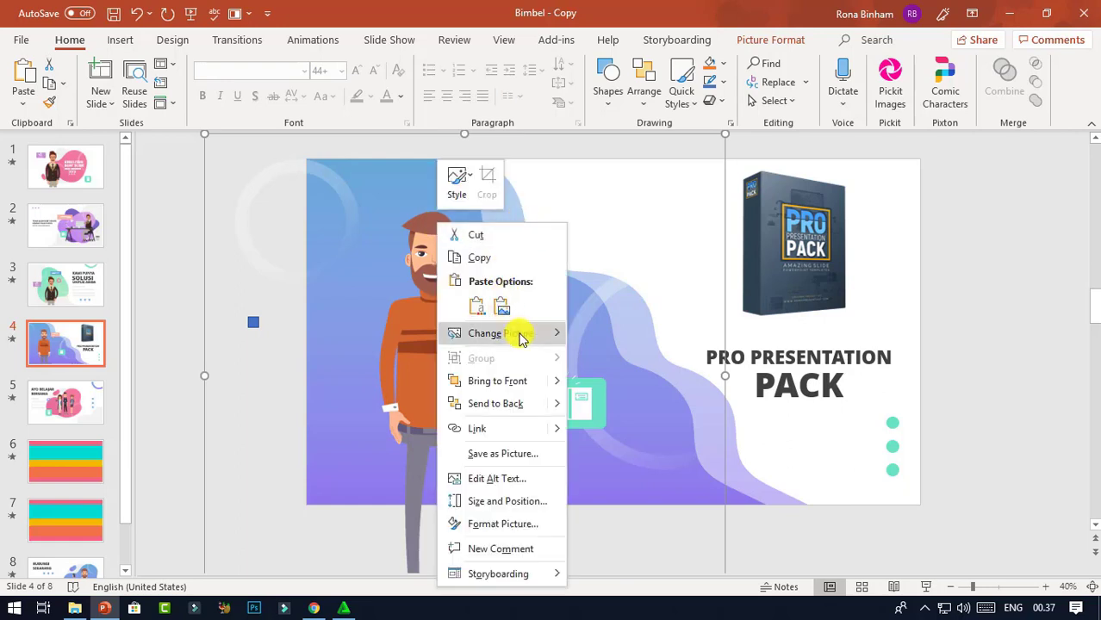
pyautogui.moveTo(518, 333)
pyautogui.click(610, 332)
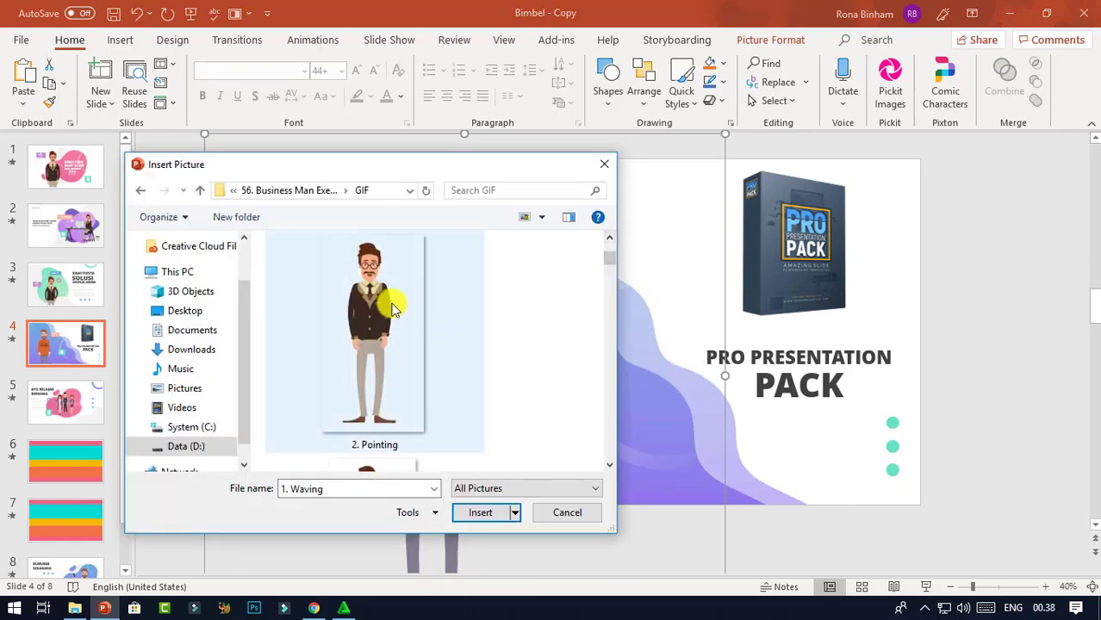
pyautogui.click(392, 309)
pyautogui.click(480, 512)
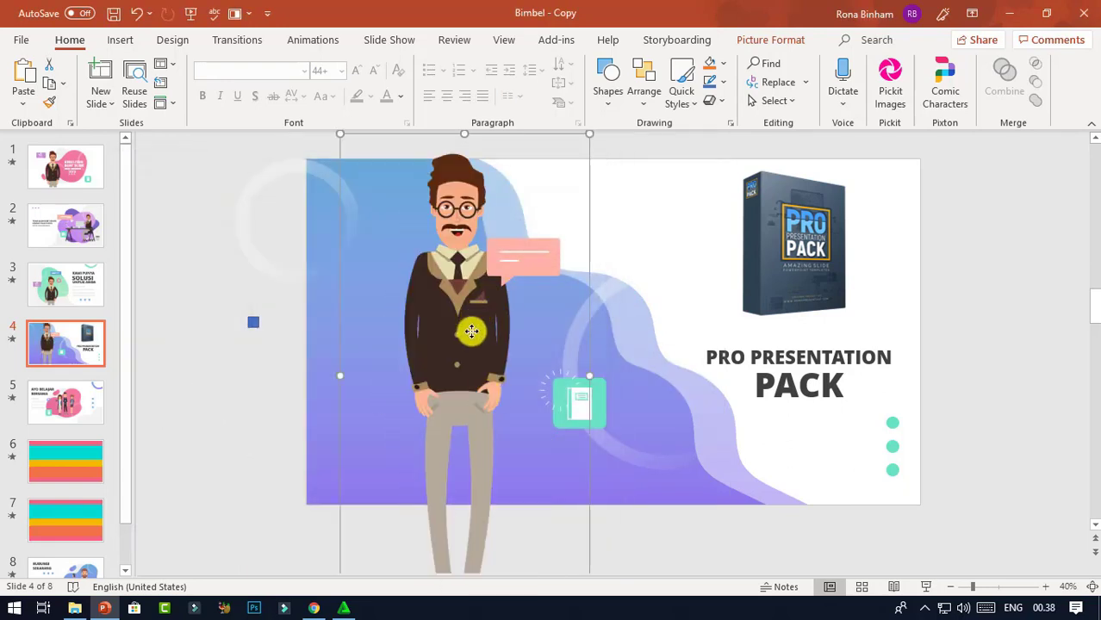
# Preview slide 4's animations with the new character and select the speech bubble shape.
pyautogui.scroll(-1, 413, 344)
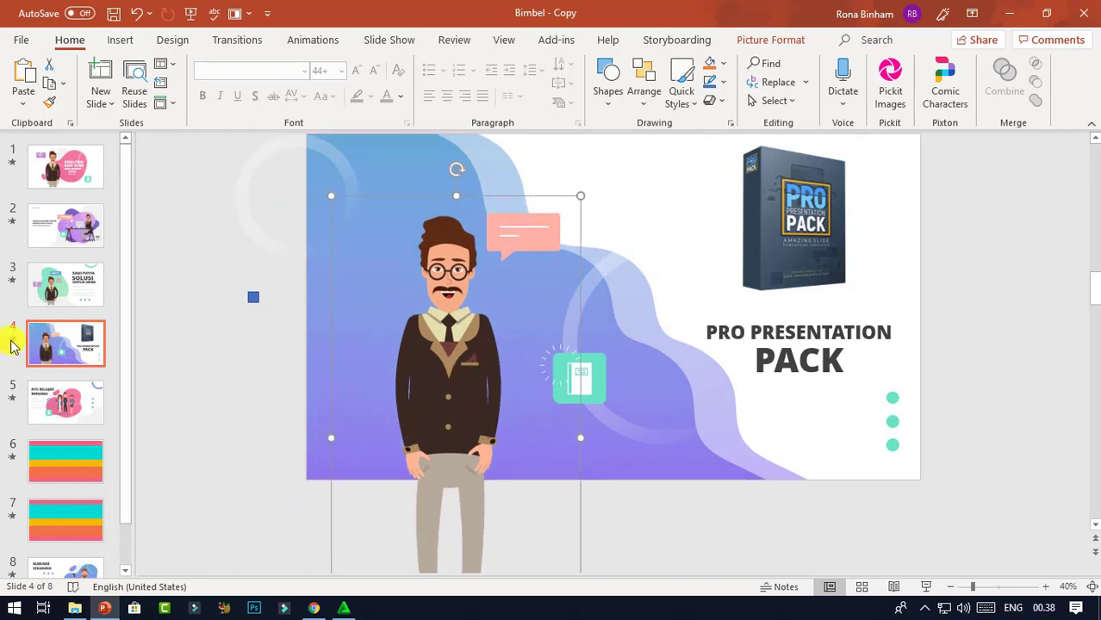
pyautogui.click(12, 342)
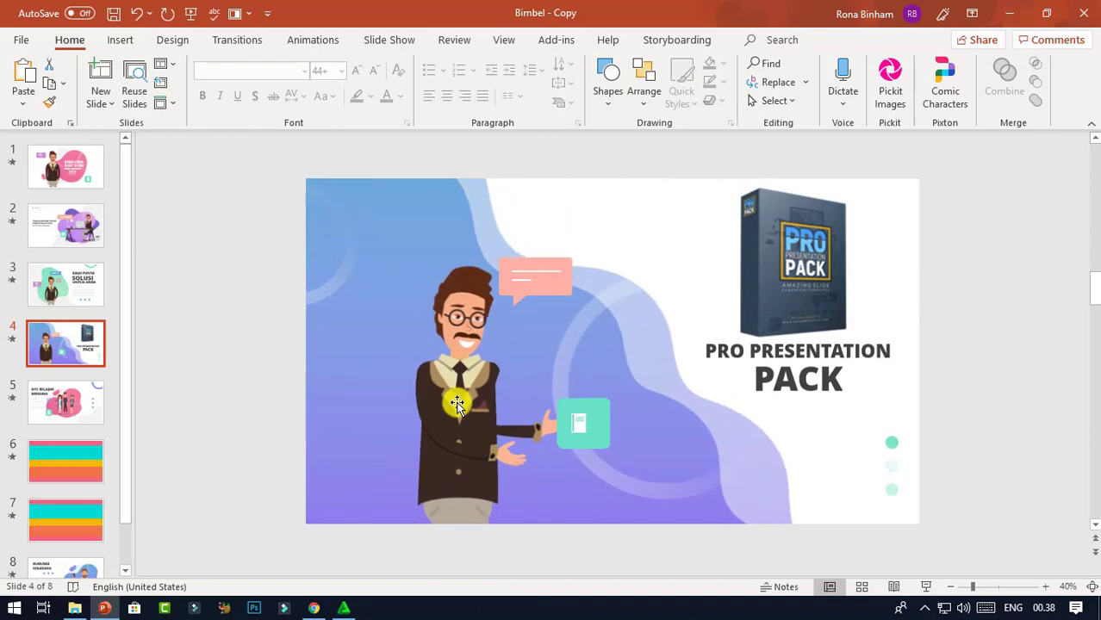
pyautogui.scroll(-2, 450, 393)
pyautogui.click(451, 359)
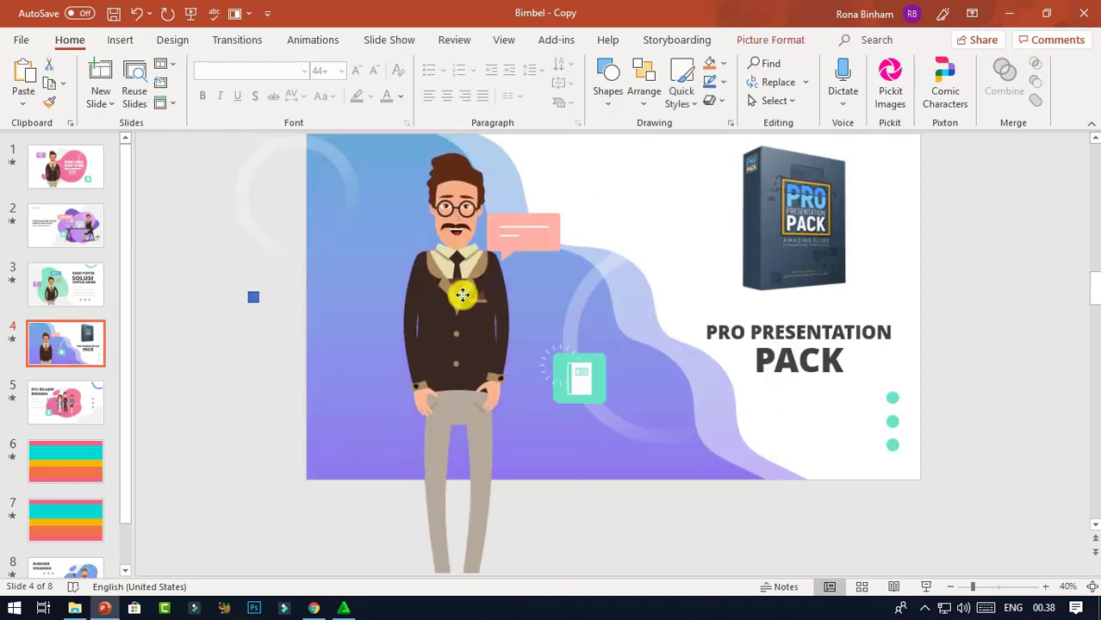
pyautogui.click(549, 210)
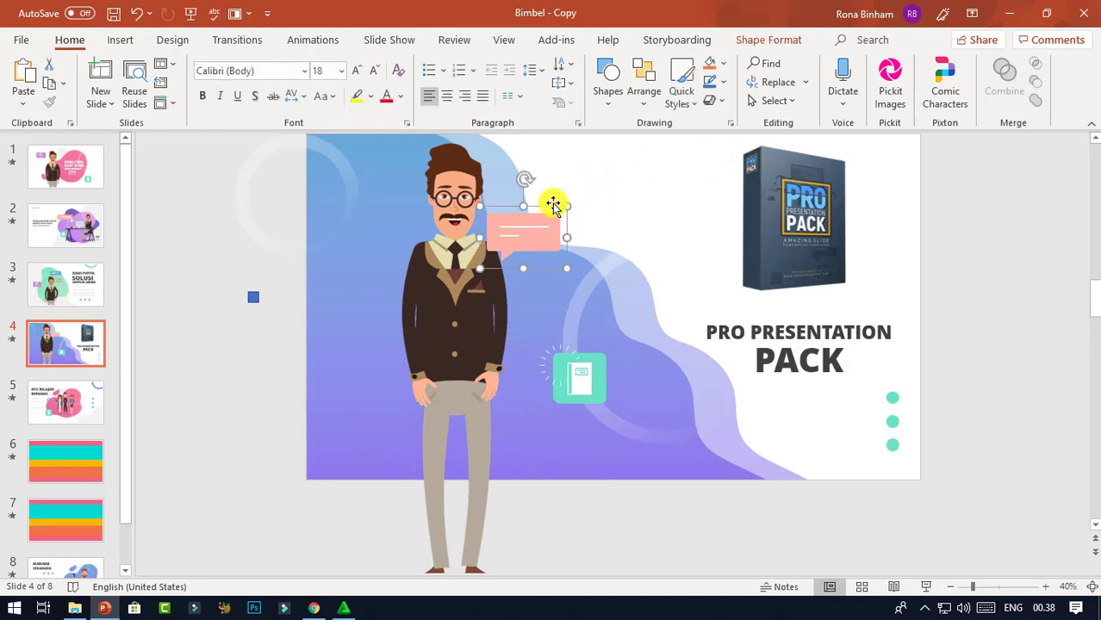
pyautogui.click(781, 103)
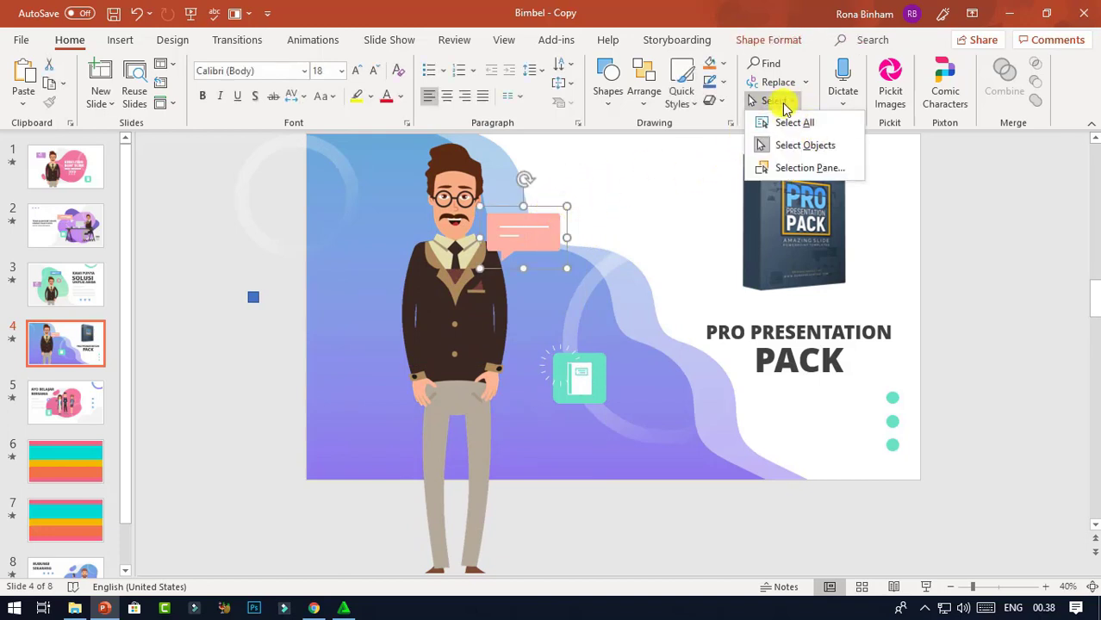
# Hide BUBBLE CHAT, the teal book SHAPE and BOOK ICON in the Selection Pane, then preview slide 4.
pyautogui.click(811, 163)
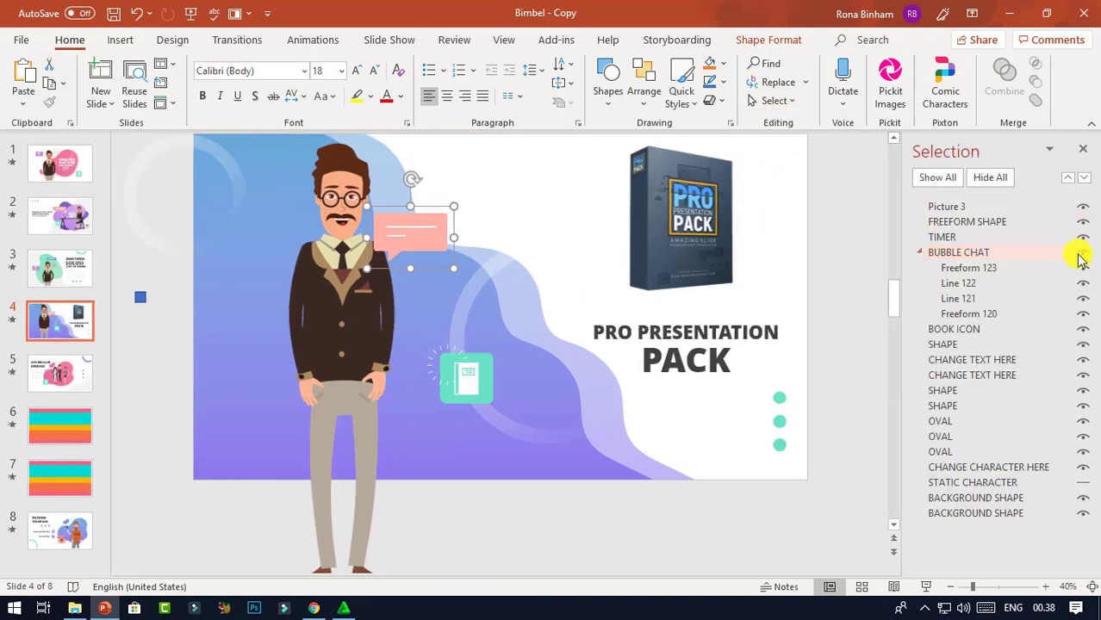
pyautogui.click(1084, 253)
pyautogui.click(472, 325)
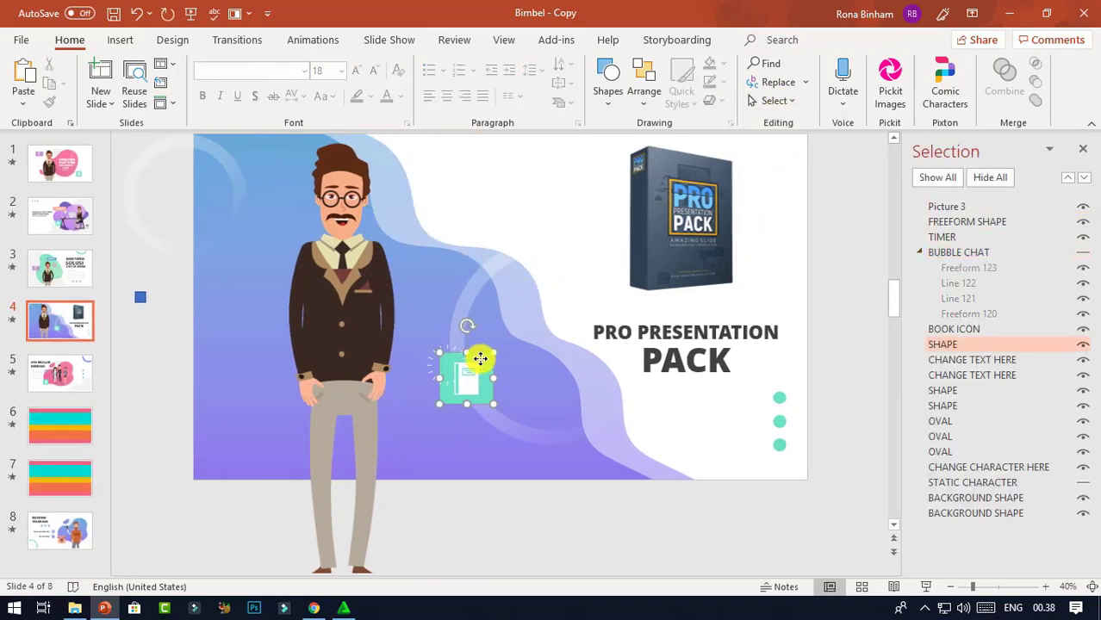
pyautogui.click(1083, 344)
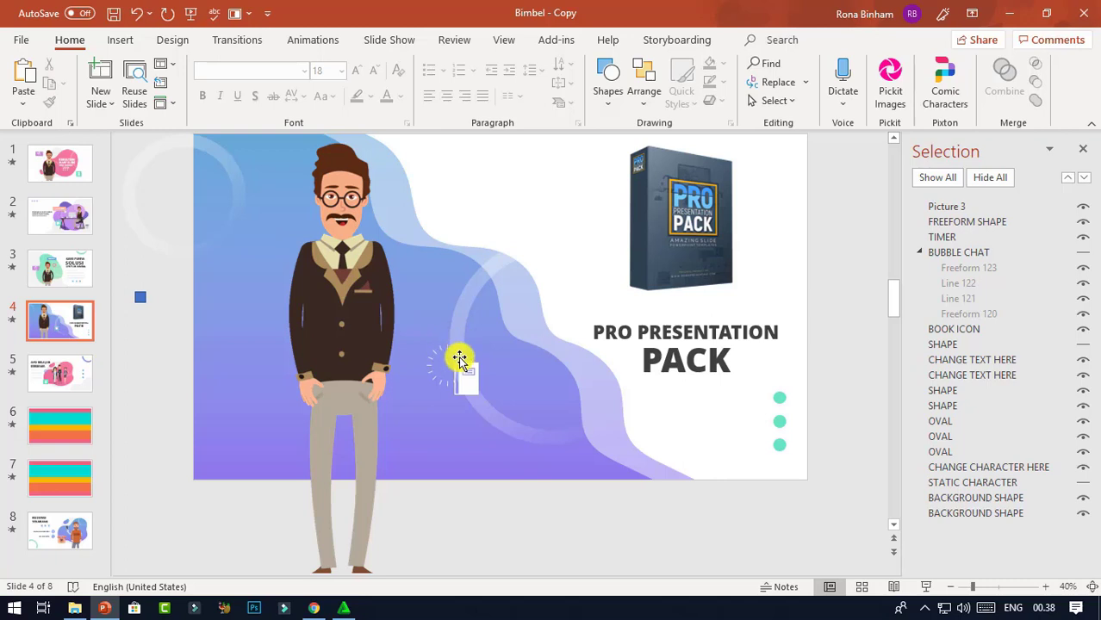
pyautogui.click(464, 369)
pyautogui.click(1083, 330)
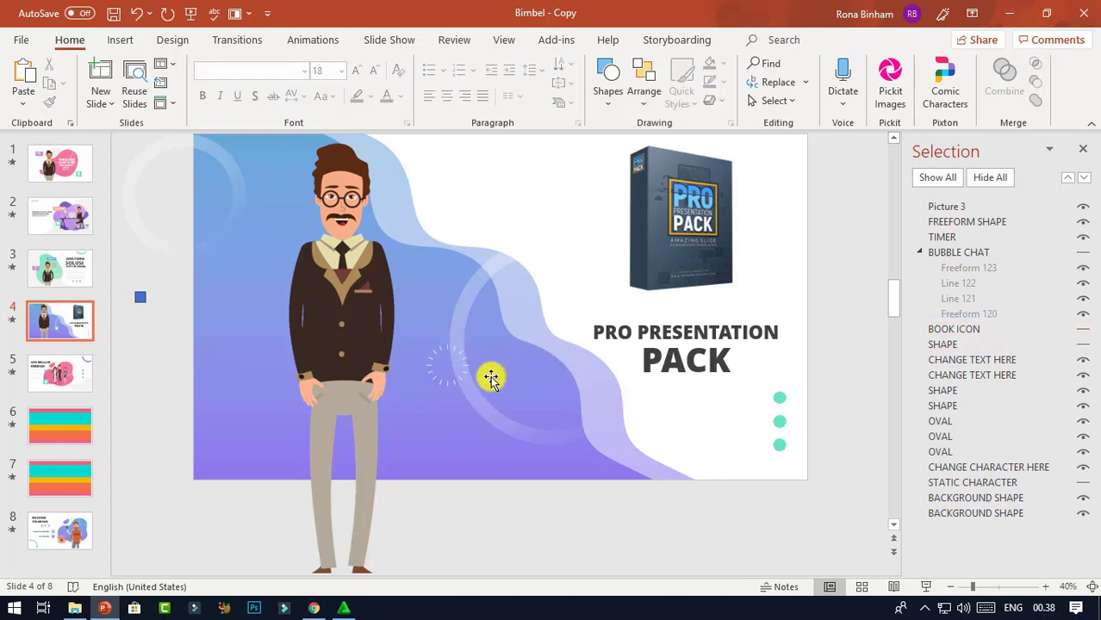
pyautogui.click(12, 320)
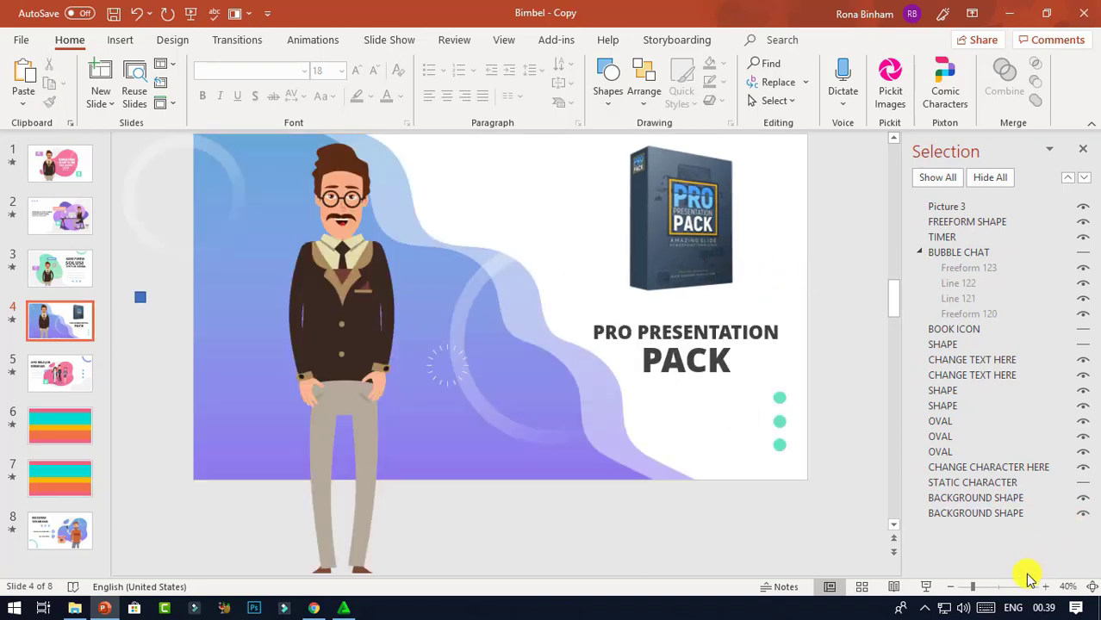
# Zoom out to 20% and move the book box image beside the character, left of the headline.
pyautogui.click(950, 587)
pyautogui.click(951, 587)
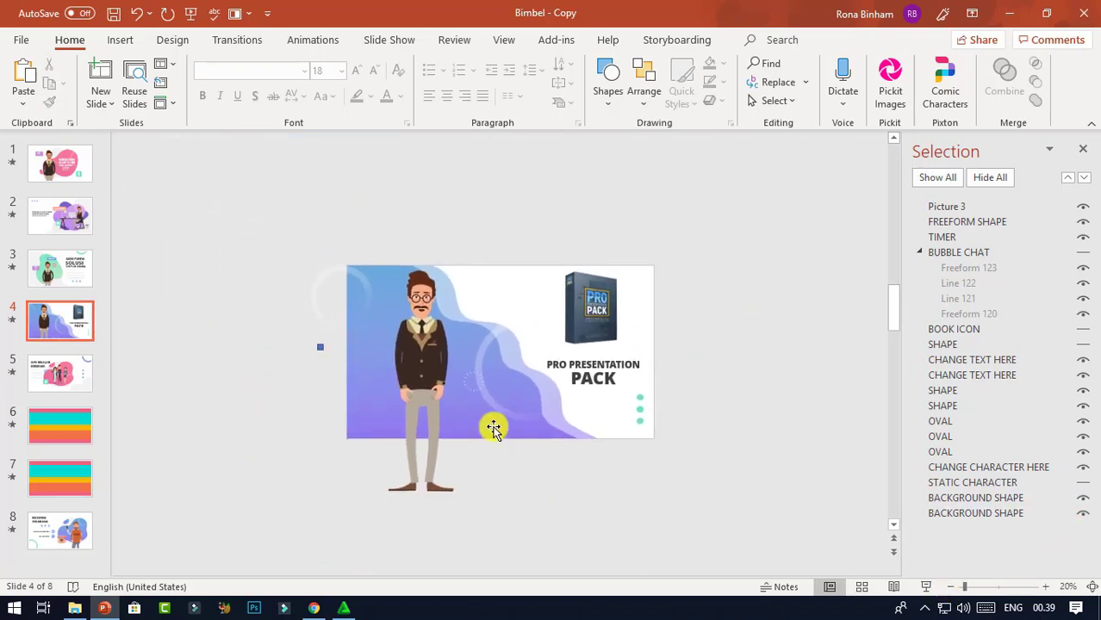
pyautogui.click(423, 367)
pyautogui.click(593, 312)
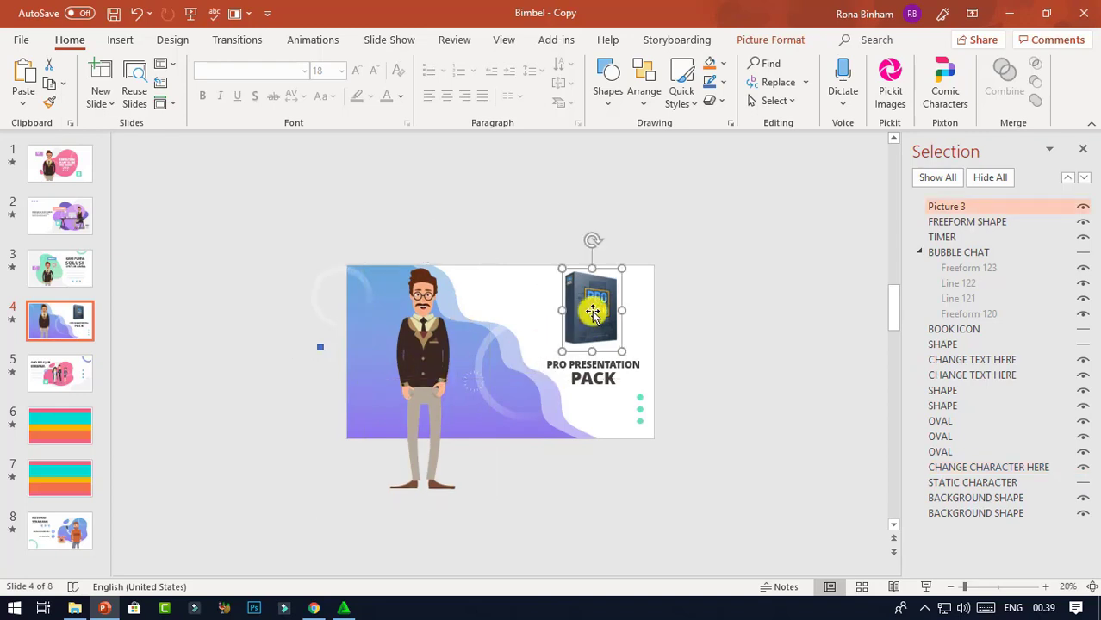
pyautogui.moveTo(593, 312); pyautogui.dragTo(508, 344)
pyautogui.moveTo(528, 306); pyautogui.dragTo(545, 287)
pyautogui.click(711, 392)
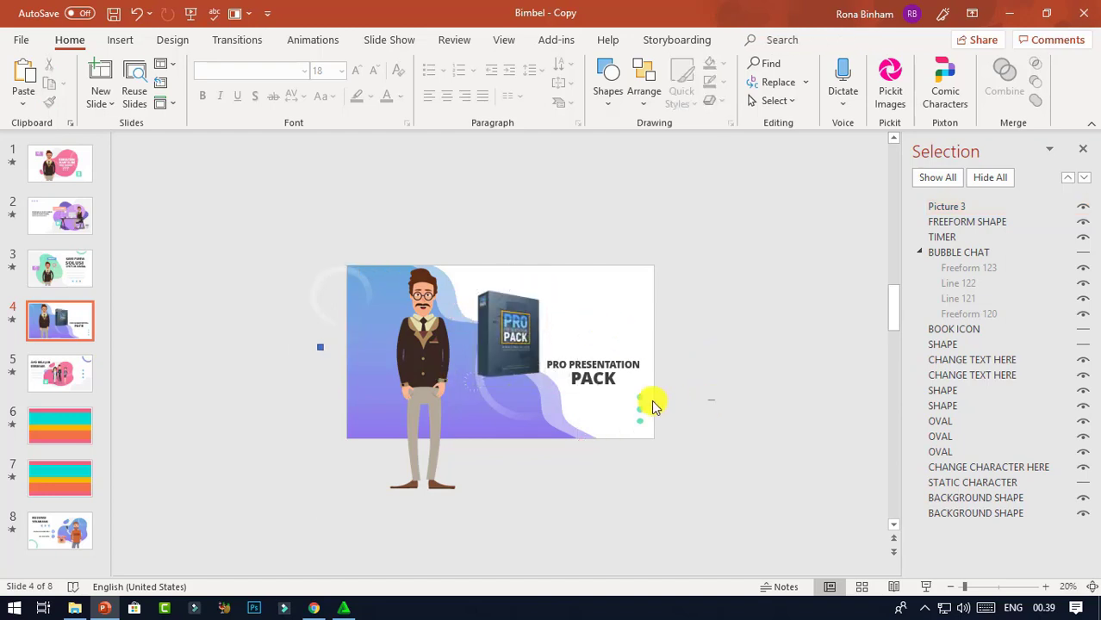
# Left-align both headline boxes on their left edges and move the headline up beside the book box.
pyautogui.moveTo(713, 417); pyautogui.dragTo(483, 317)
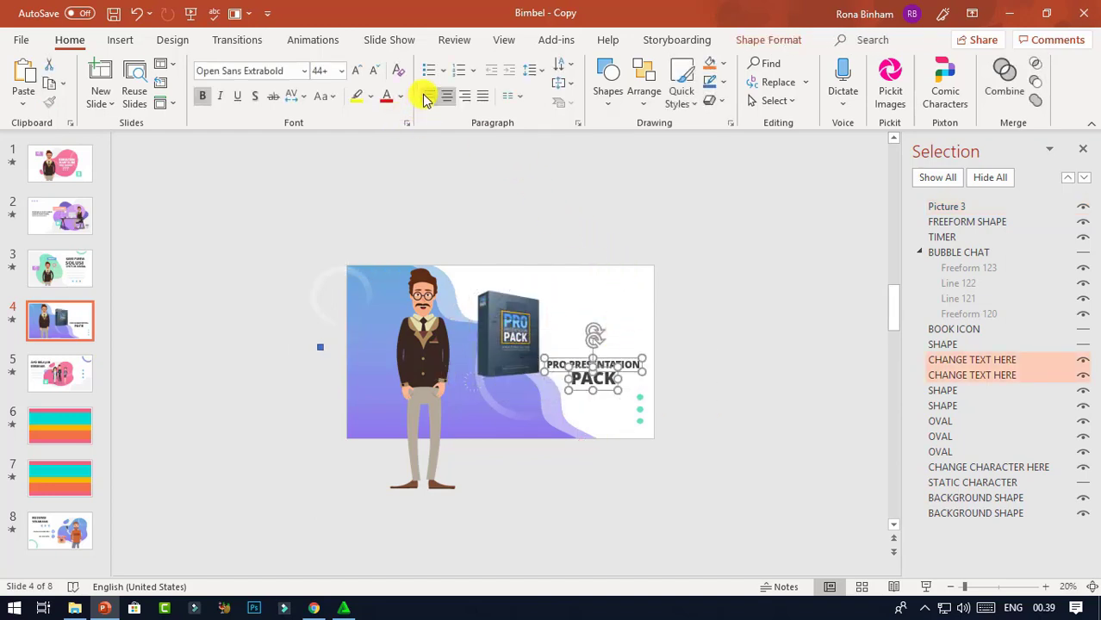
pyautogui.click(426, 97)
pyautogui.click(772, 43)
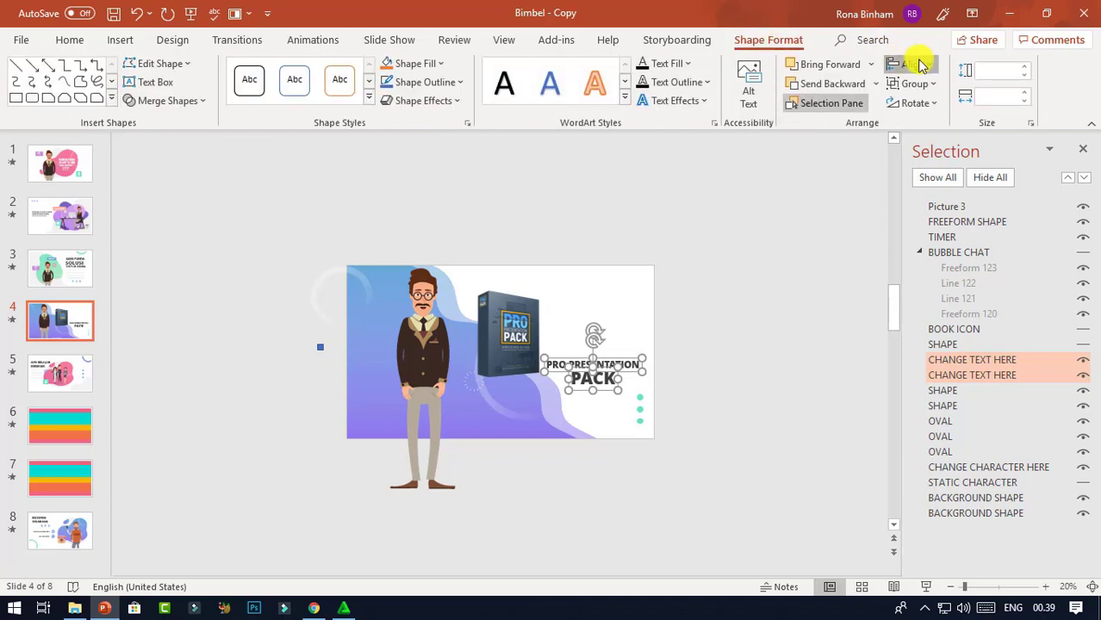
pyautogui.click(920, 66)
pyautogui.click(921, 85)
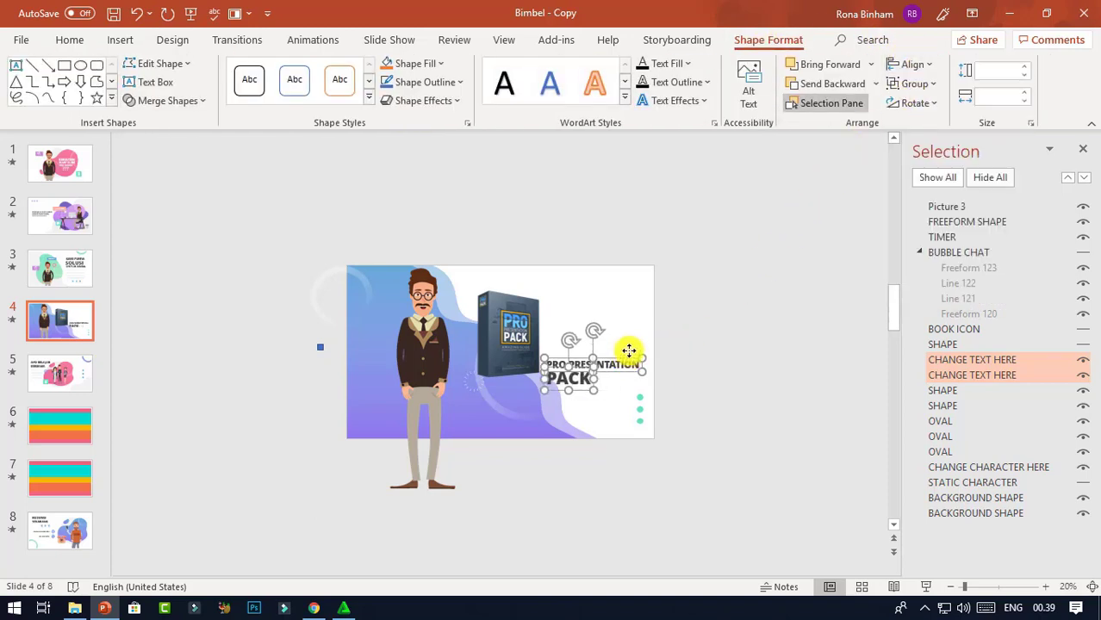
pyautogui.moveTo(629, 351); pyautogui.dragTo(625, 323)
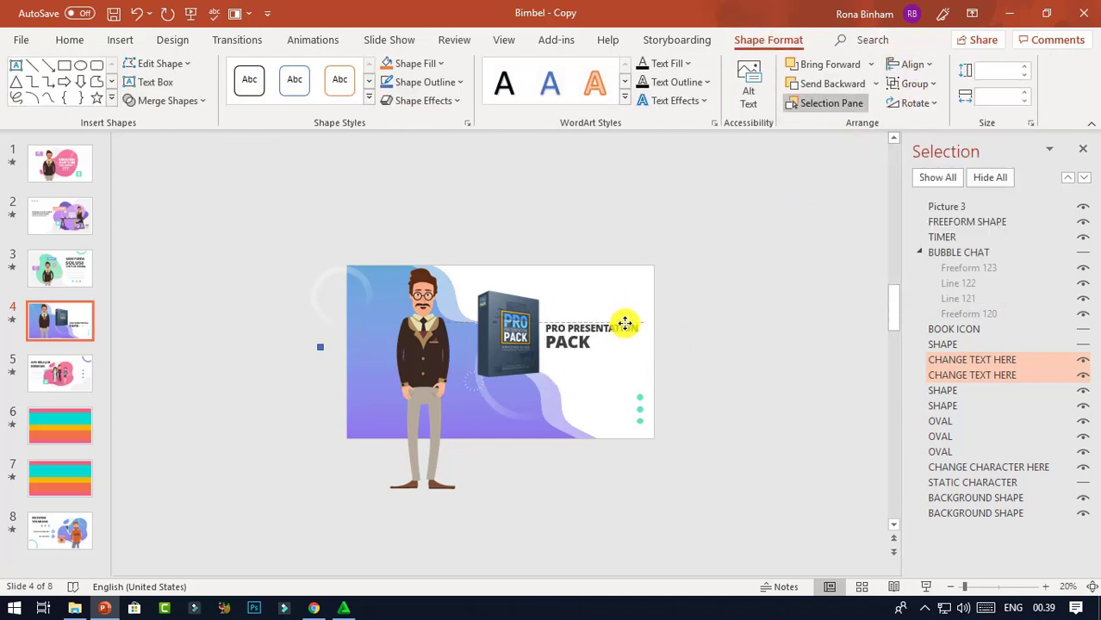
pyautogui.click(711, 320)
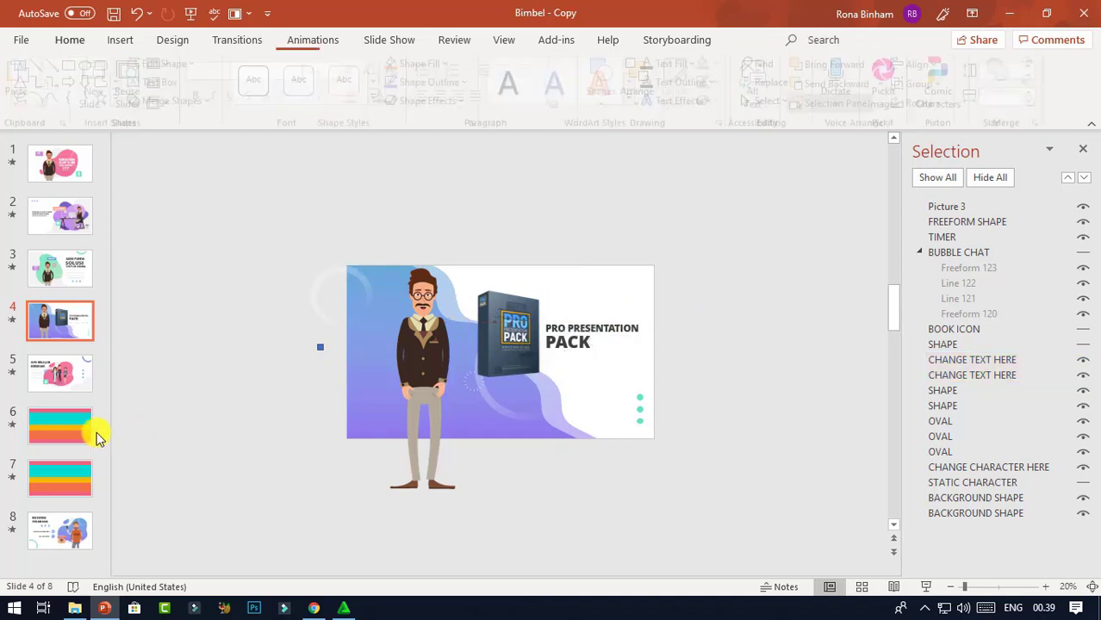
# Preview the animations, shift the character slightly left, and zoom back to 40%.
pyautogui.click(13, 318)
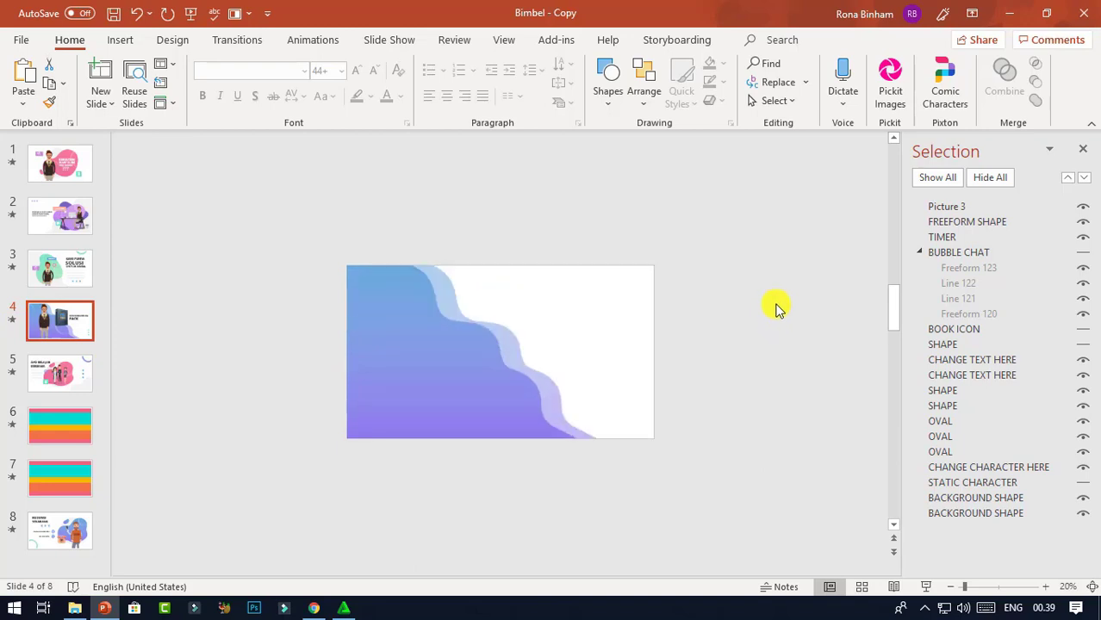
pyautogui.moveTo(423, 346); pyautogui.dragTo(415, 347)
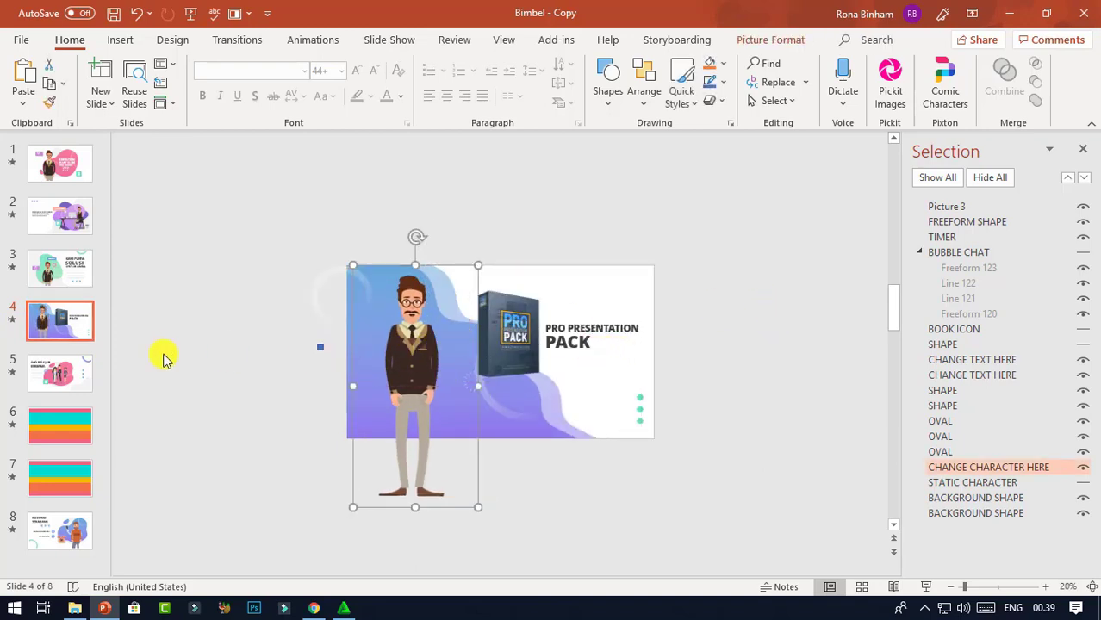
pyautogui.click(12, 319)
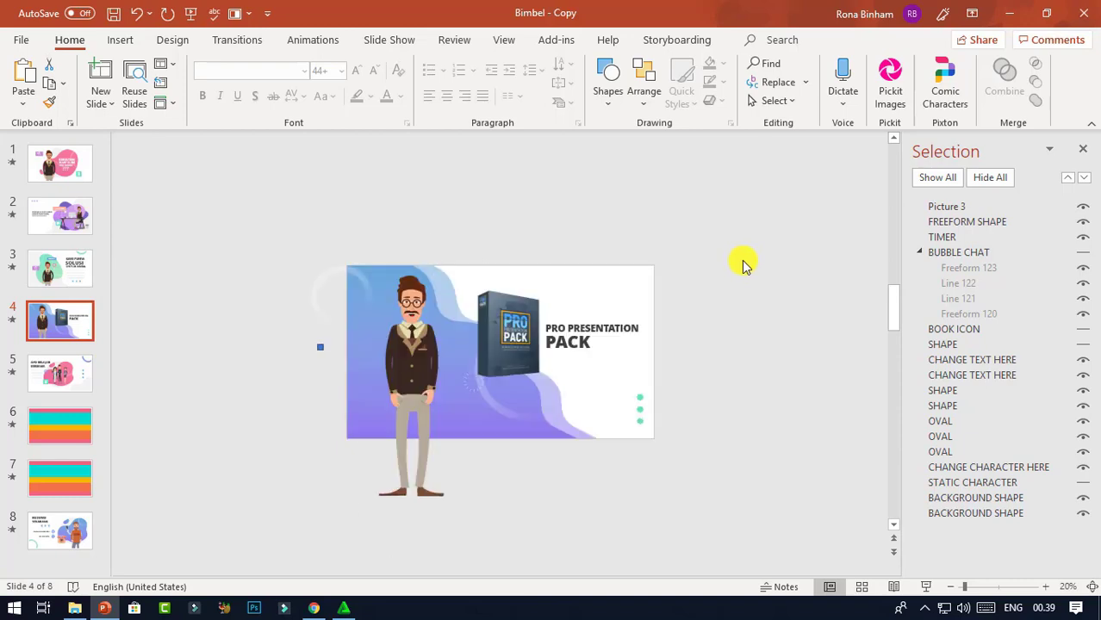
pyautogui.click(1047, 588)
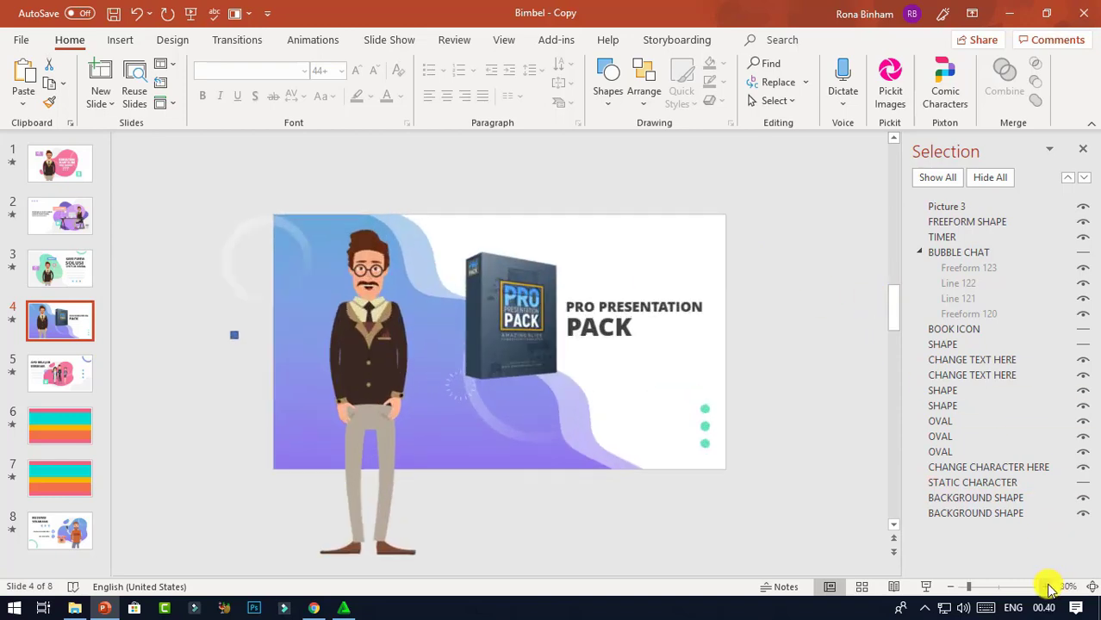
pyautogui.click(1045, 587)
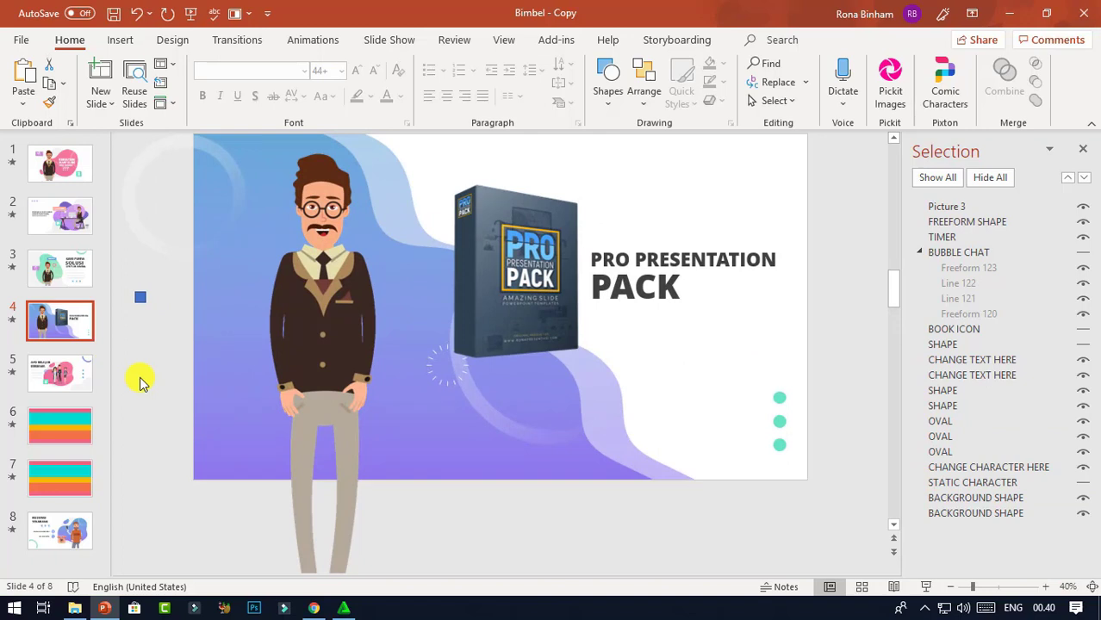
# Delete the Ayo Belajar Bersama slide and zoom out to 30% to fit the next slide.
pyautogui.click(83, 389)
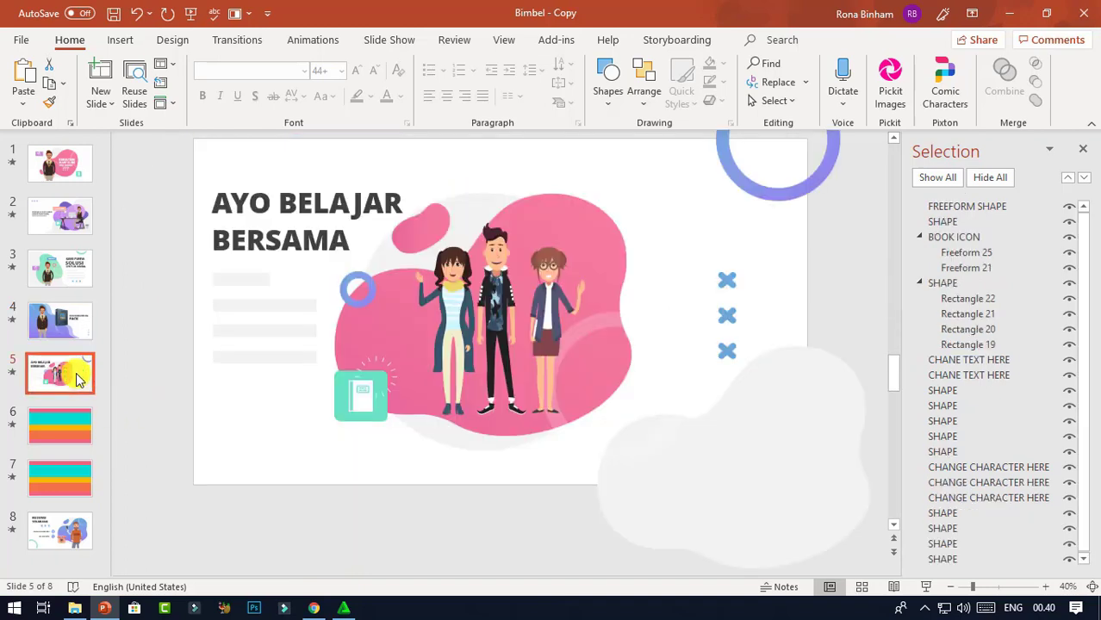
pyautogui.press('Delete')
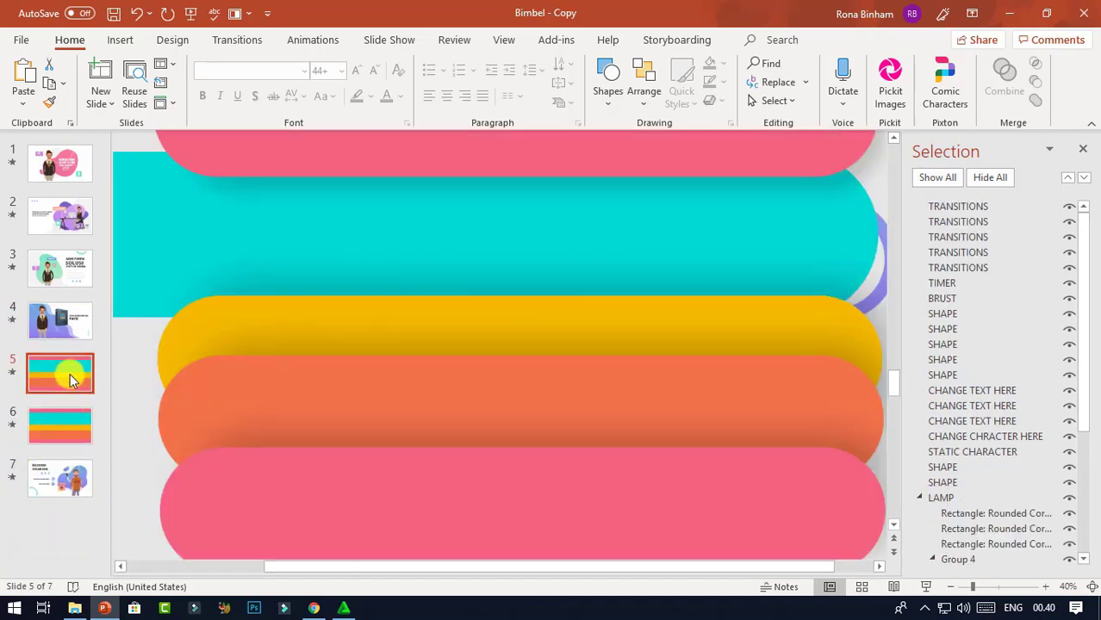
pyautogui.click(969, 589)
# Hide the five transition bars: two pink, orange, yellow and cyan.
pyautogui.click(719, 207)
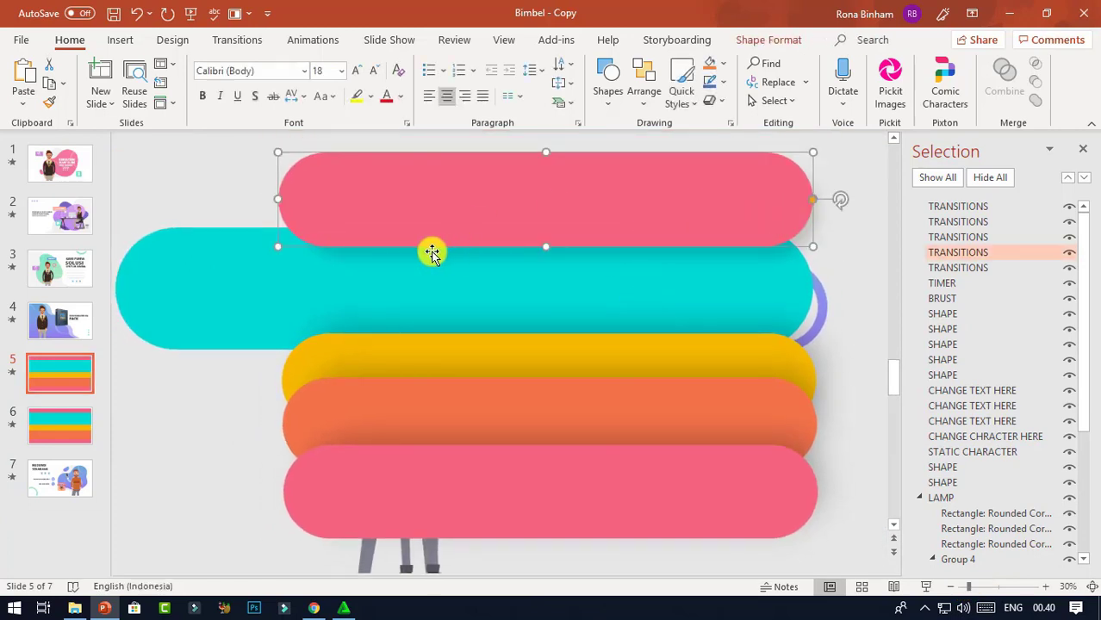
pyautogui.click(247, 260)
pyautogui.click(442, 363)
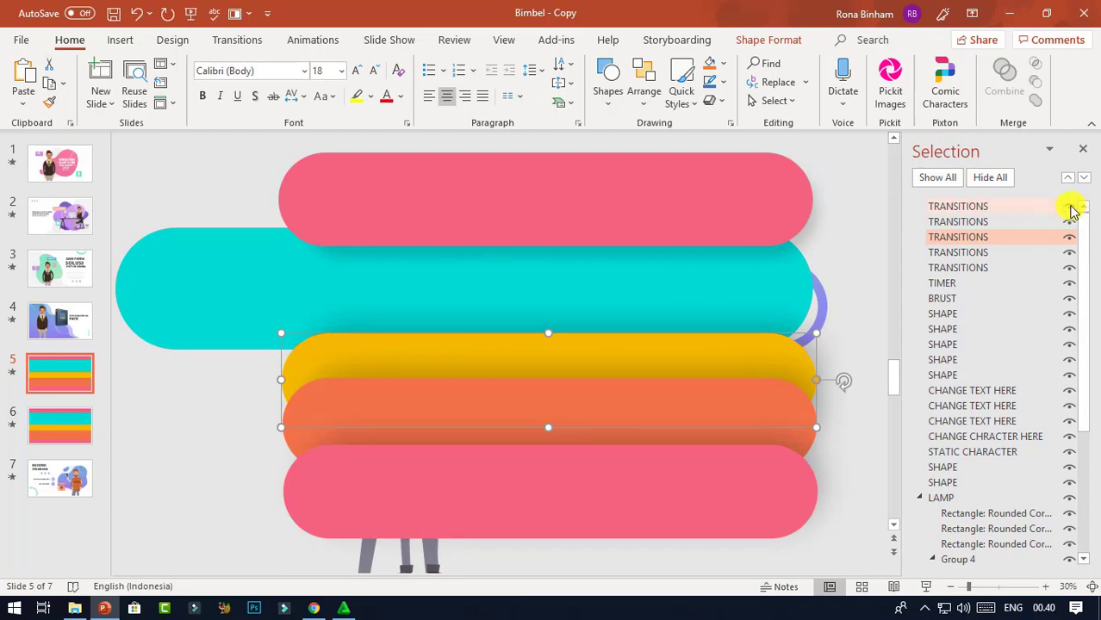
pyautogui.click(1069, 206)
pyautogui.click(1069, 222)
pyautogui.click(1070, 237)
pyautogui.click(1069, 252)
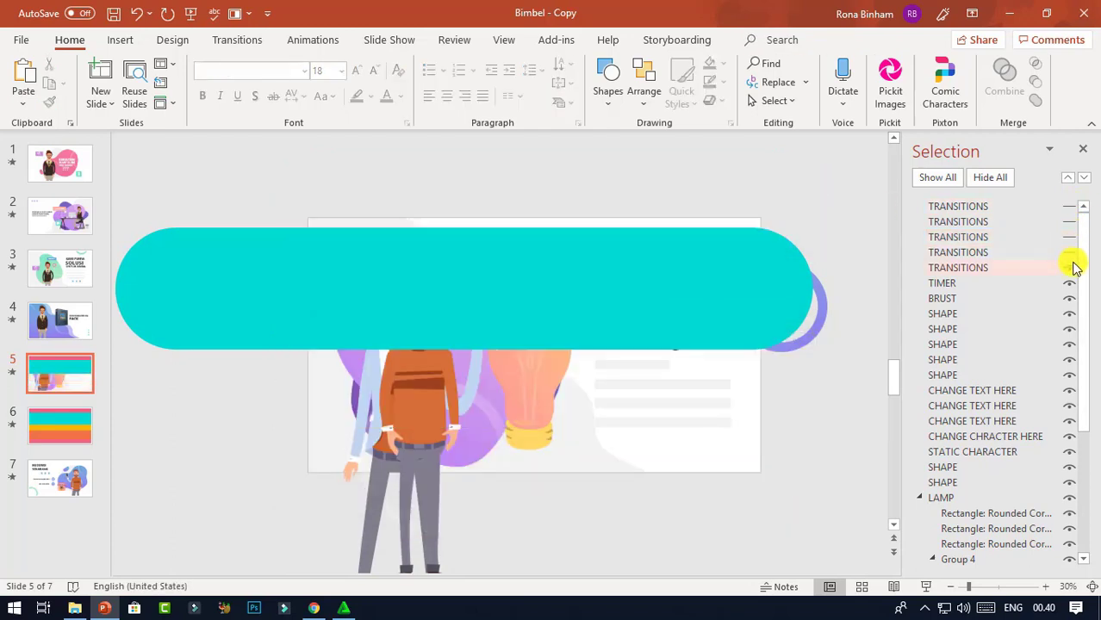
pyautogui.click(1070, 268)
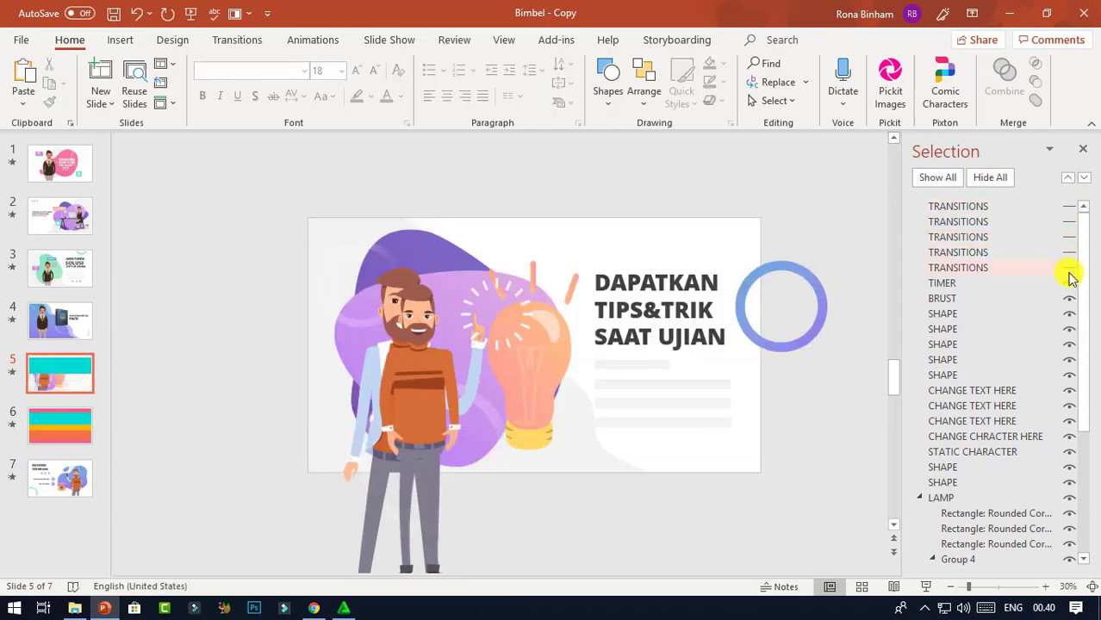
# Remove the duplicate bearded character and the light bulb group.
pyautogui.click(426, 293)
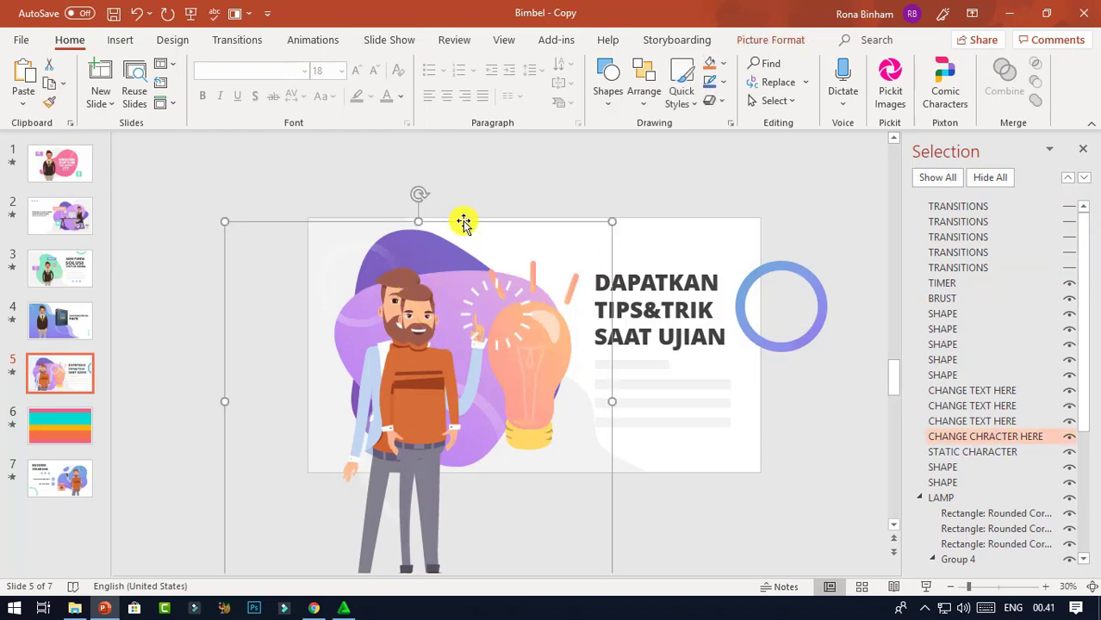
pyautogui.moveTo(464, 222); pyautogui.dragTo(531, 216)
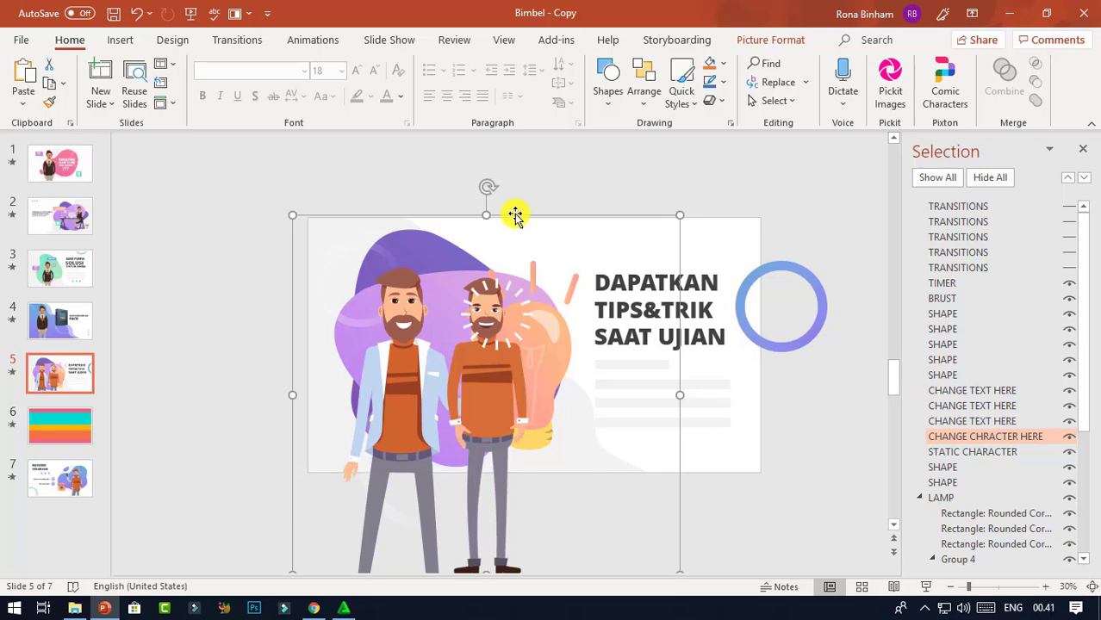
pyautogui.press('Delete')
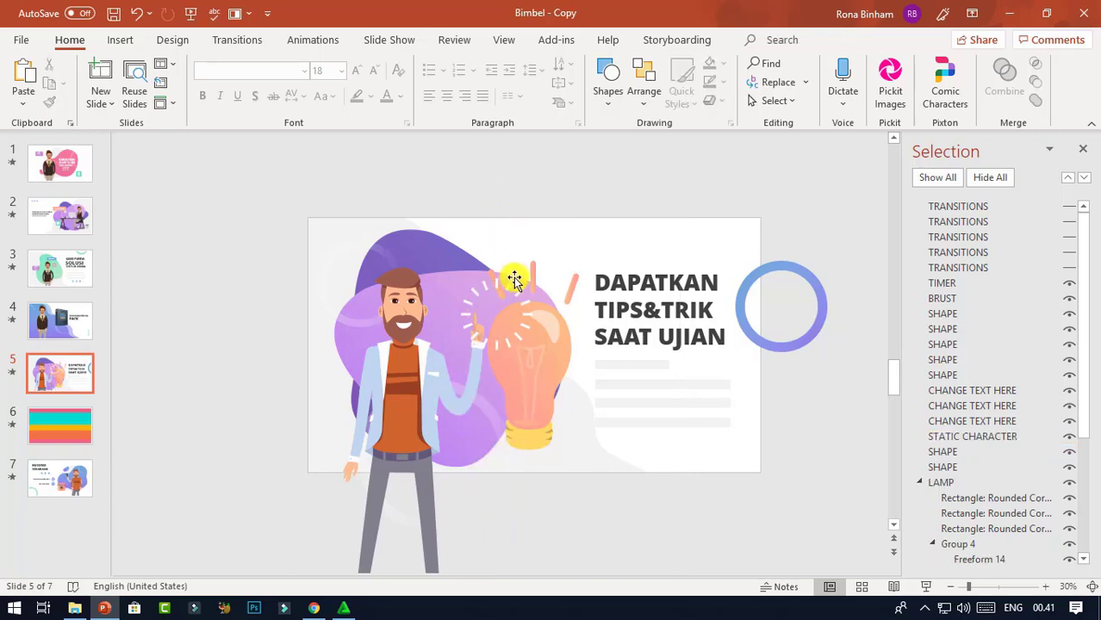
pyautogui.click(515, 296)
pyautogui.click(527, 389)
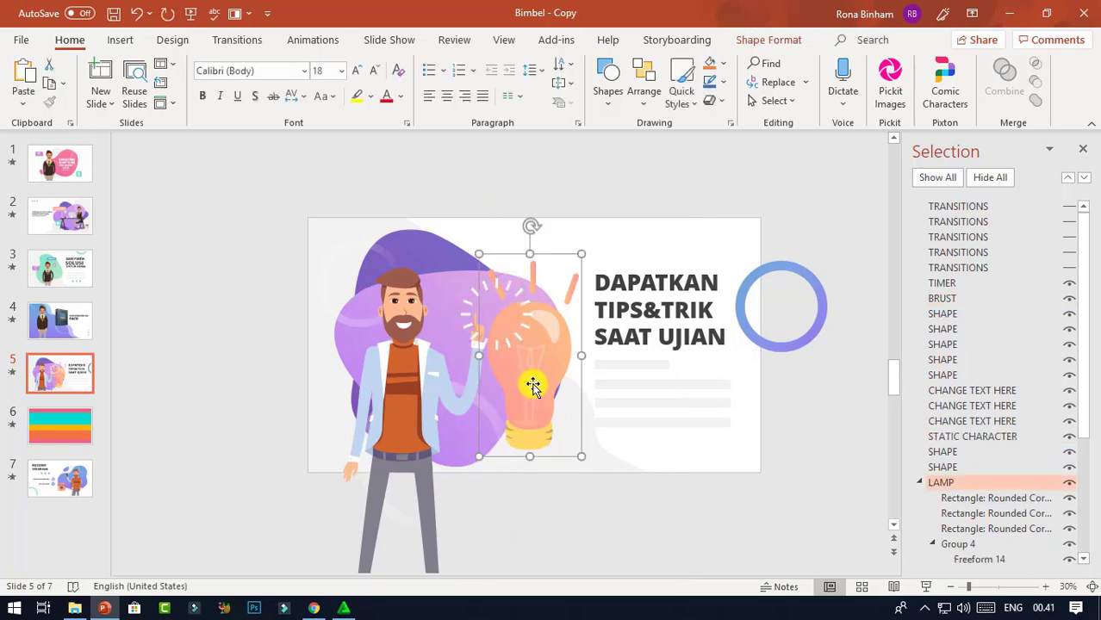
pyautogui.press('Delete')
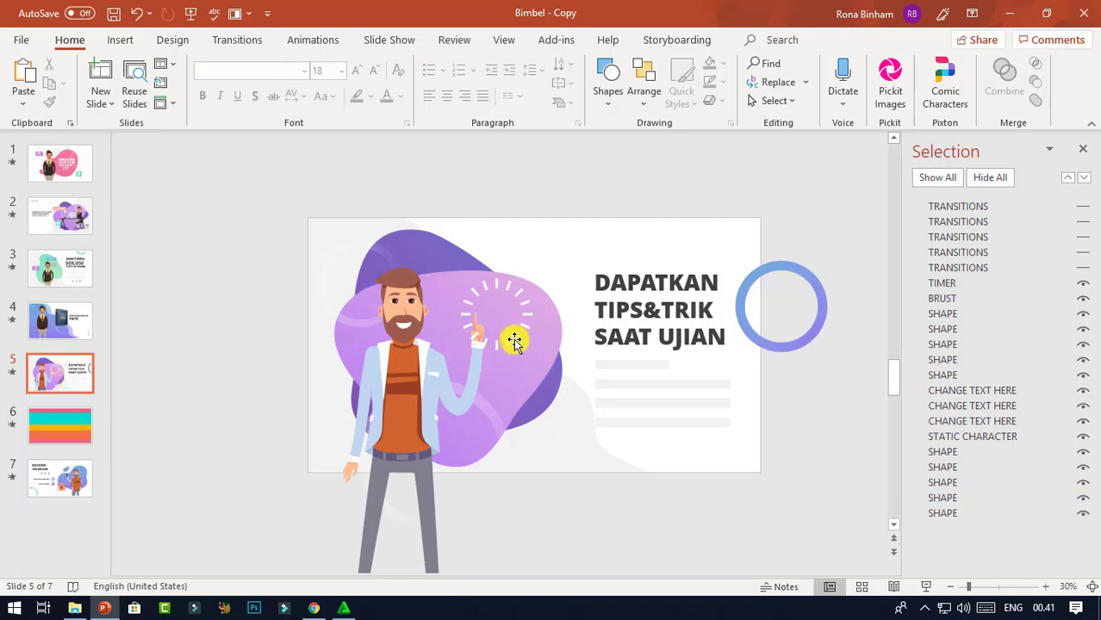
# Delete the leftover rays and move the character up onto the purple blob.
pyautogui.click(514, 340)
pyautogui.click(516, 292)
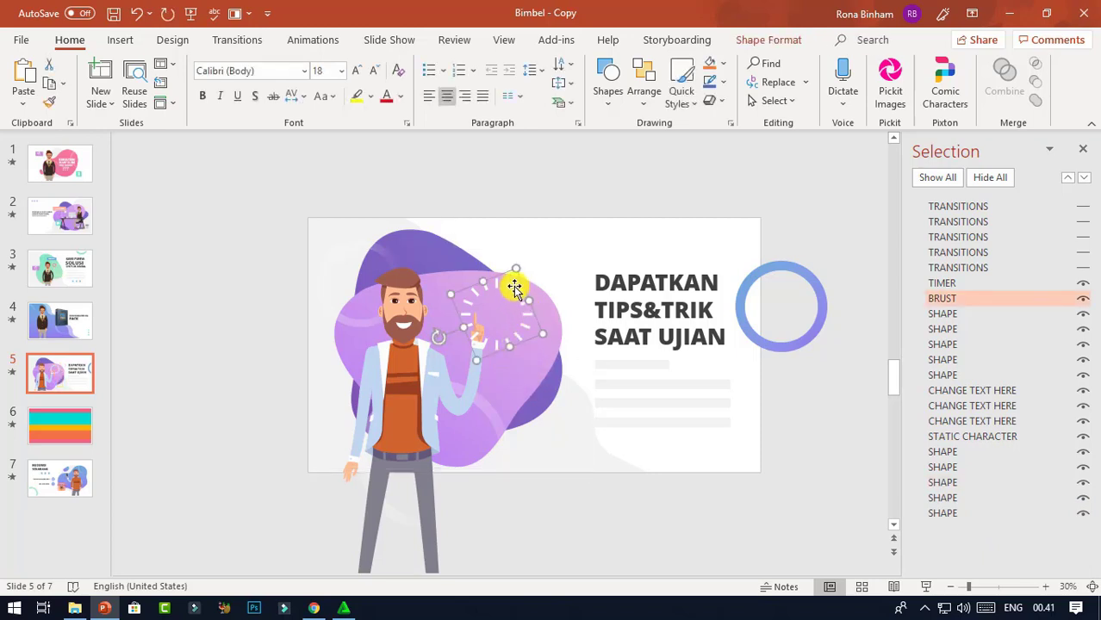
pyautogui.press('Delete')
pyautogui.moveTo(366, 370); pyautogui.dragTo(459, 312)
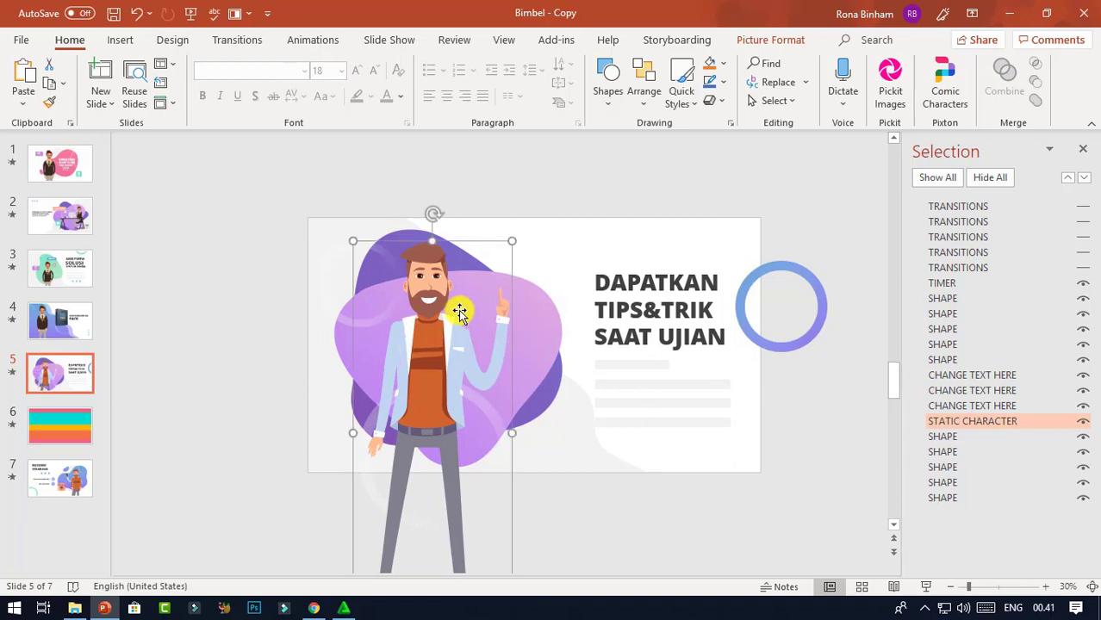
pyautogui.moveTo(459, 312); pyautogui.dragTo(440, 331)
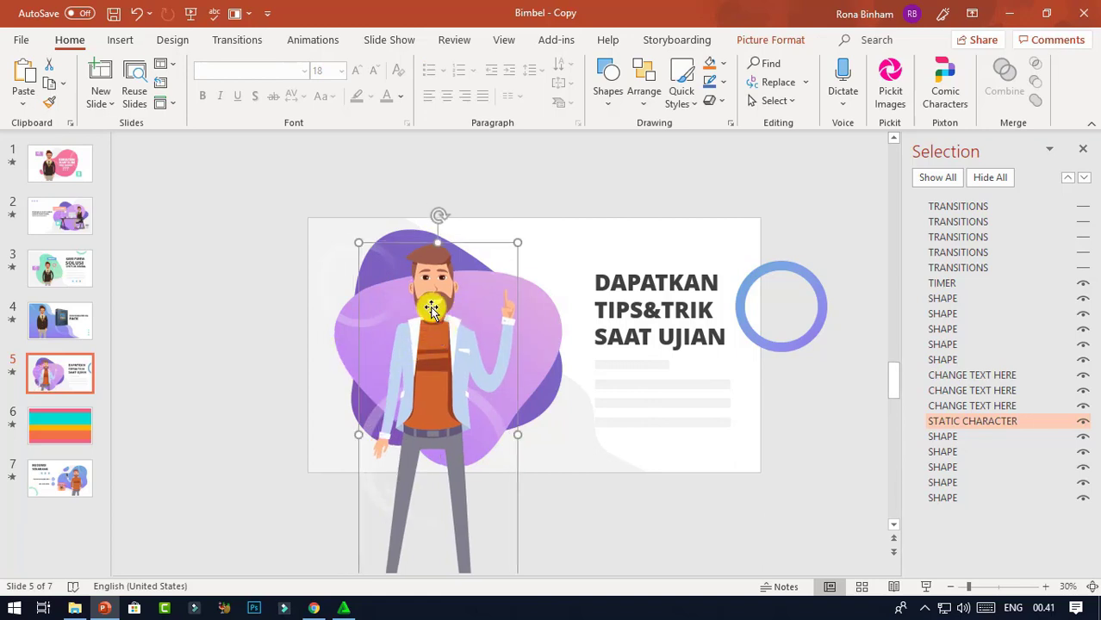
# Swap the bearded character for the 2. Pointing GIF and enlarge it slightly over the purple shape.
pyautogui.rightClick(439, 307)
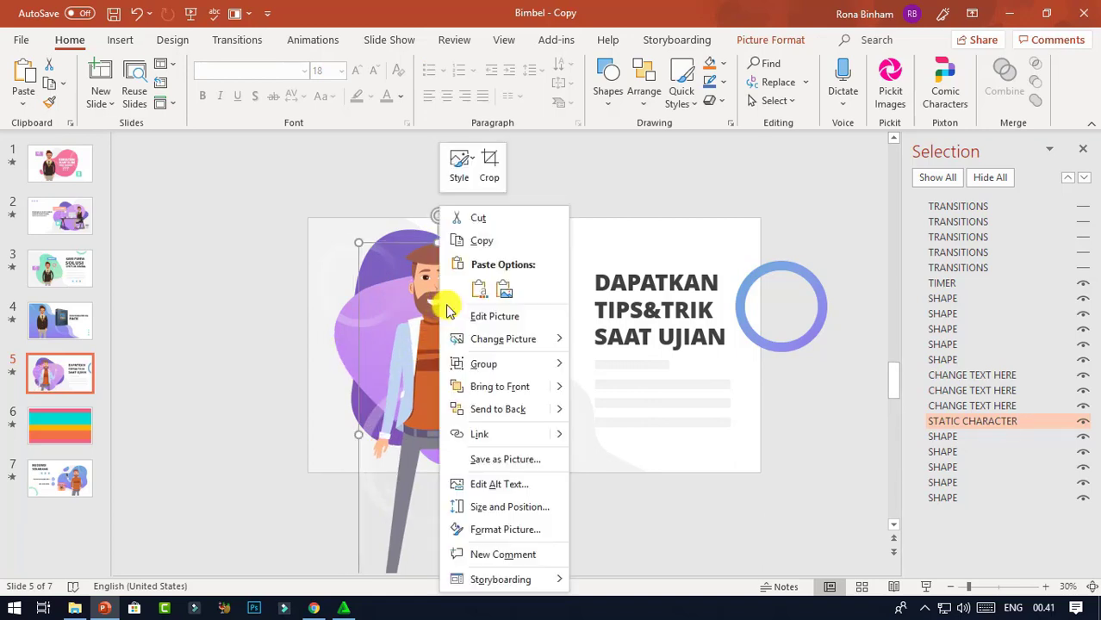
pyautogui.moveTo(554, 342)
pyautogui.click(605, 341)
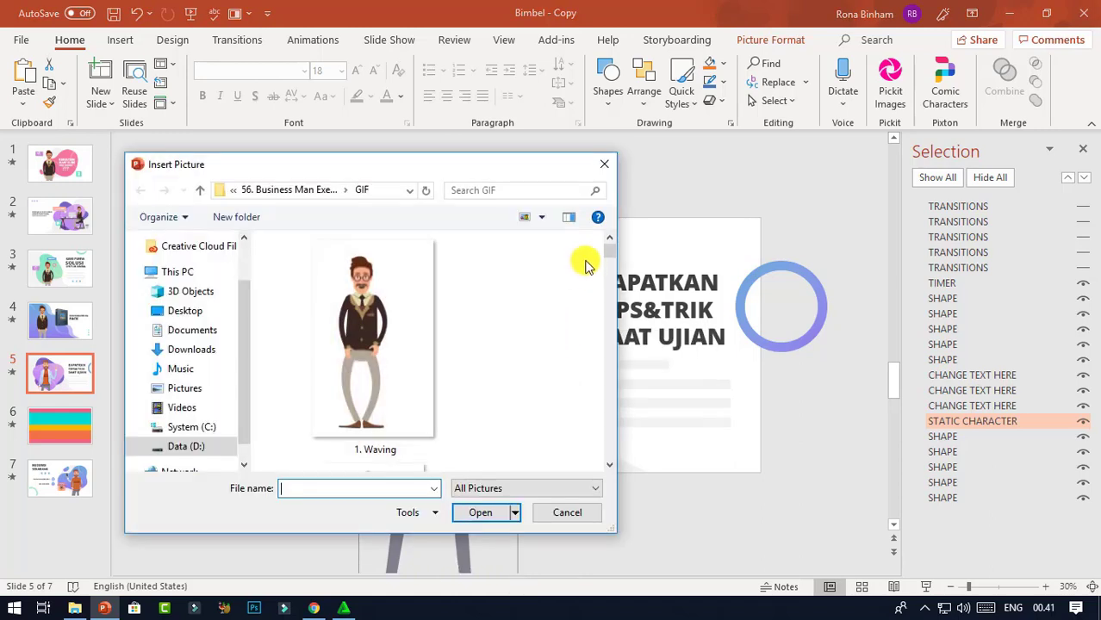
pyautogui.scroll(-2, 610, 256)
pyautogui.click(435, 397)
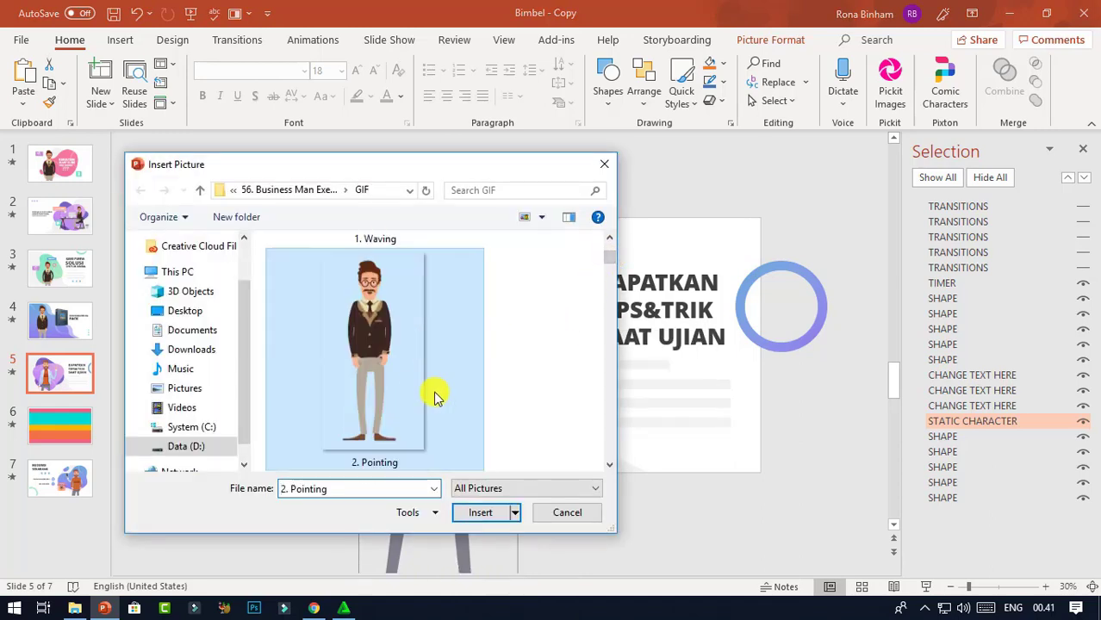
pyautogui.click(489, 514)
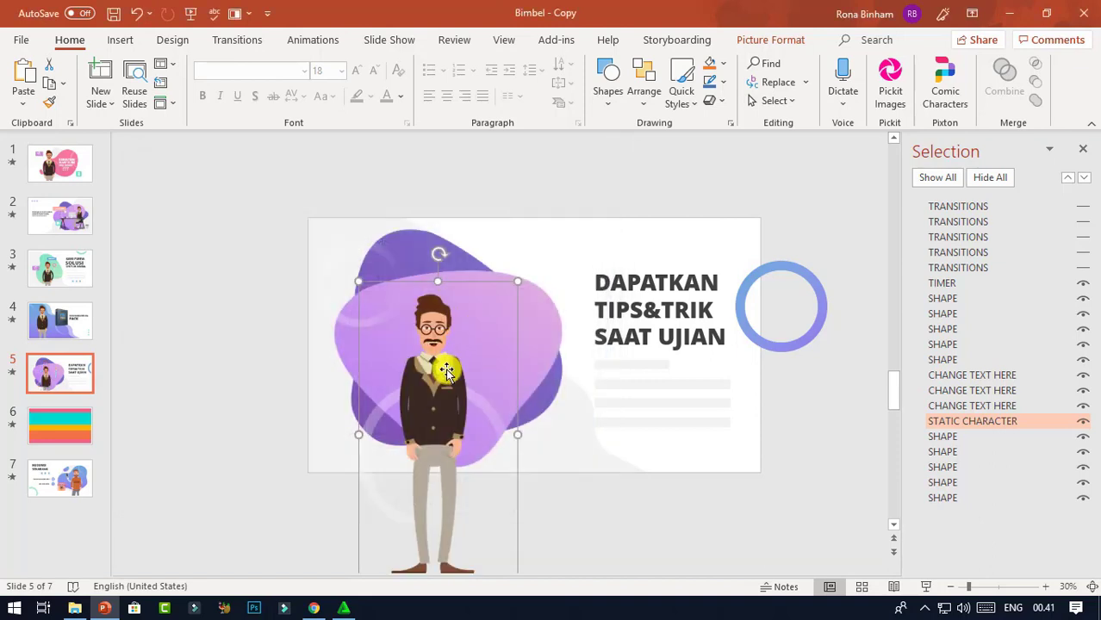
pyautogui.click(440, 316)
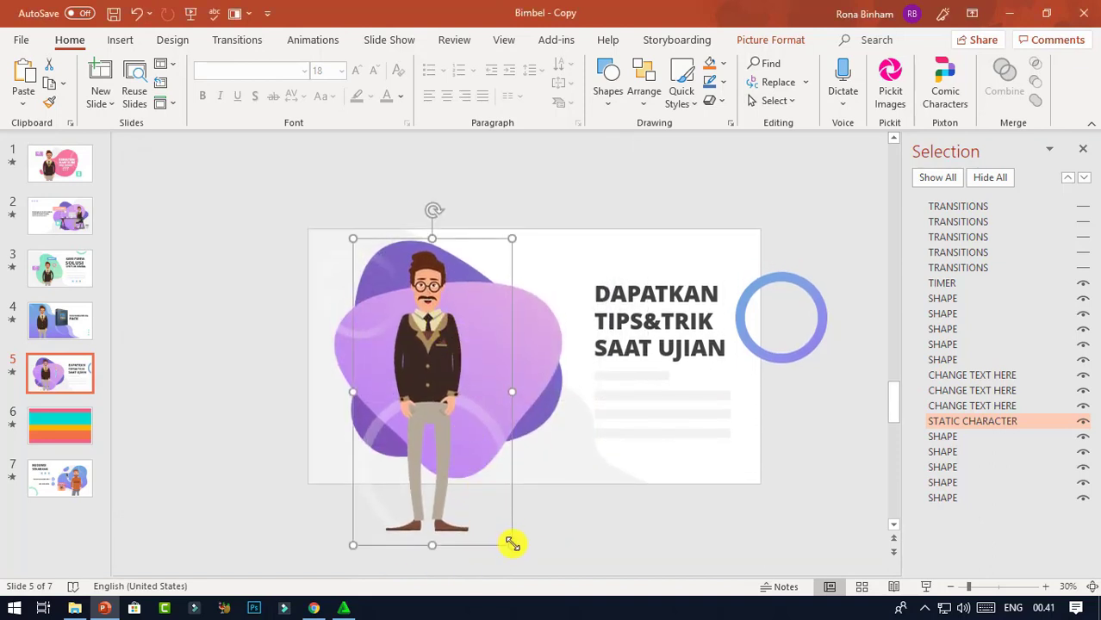
pyautogui.moveTo(512, 544); pyautogui.dragTo(523, 545)
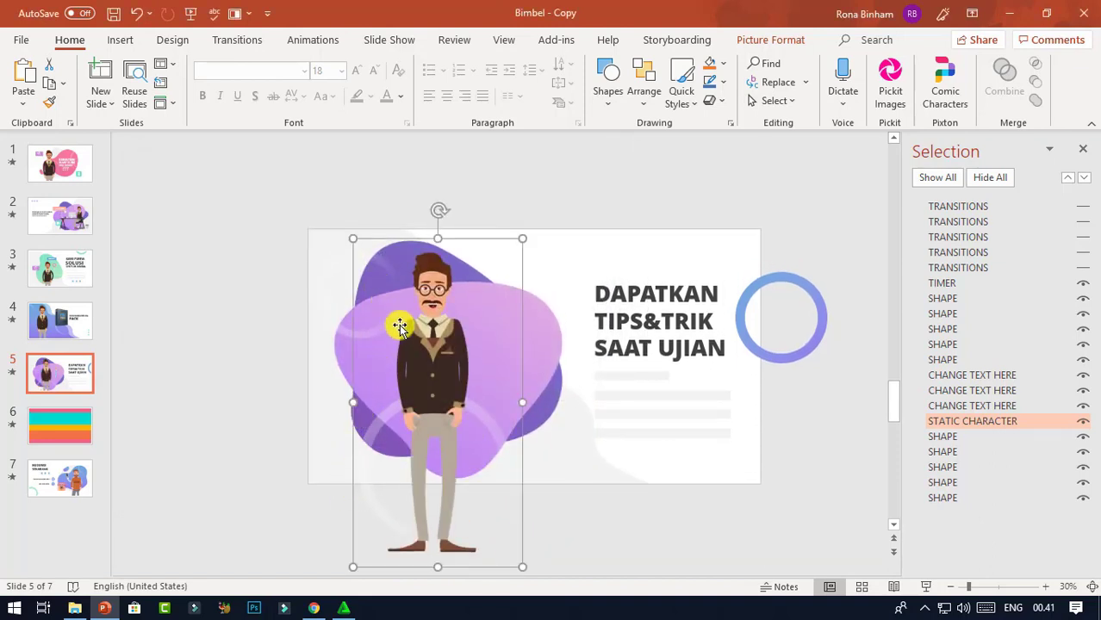
pyautogui.moveTo(441, 325); pyautogui.dragTo(437, 329)
# Set the three title lines to regular Open Sans with each word capitalized.
pyautogui.click(622, 290)
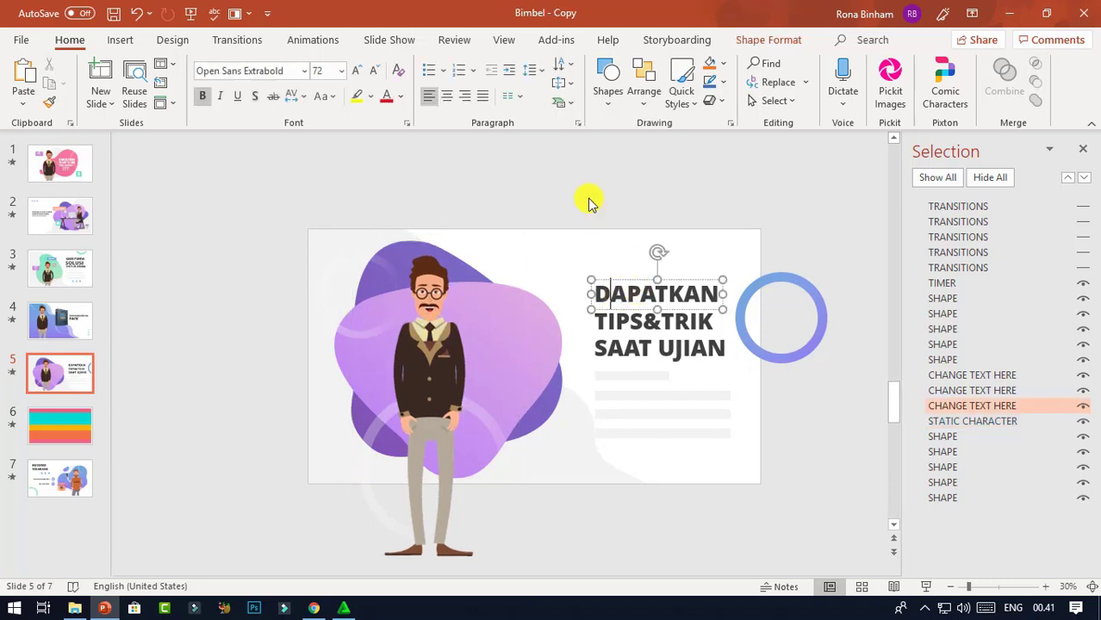
pyautogui.click(591, 202)
pyautogui.moveTo(570, 240); pyautogui.dragTo(765, 431)
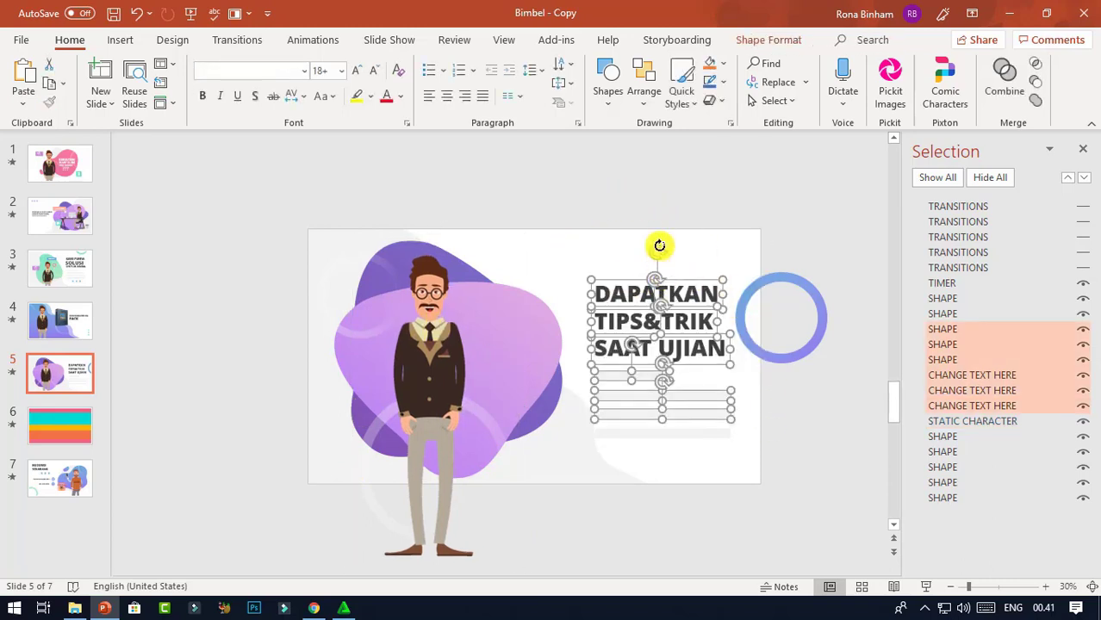
pyautogui.moveTo(566, 248); pyautogui.dragTo(739, 364)
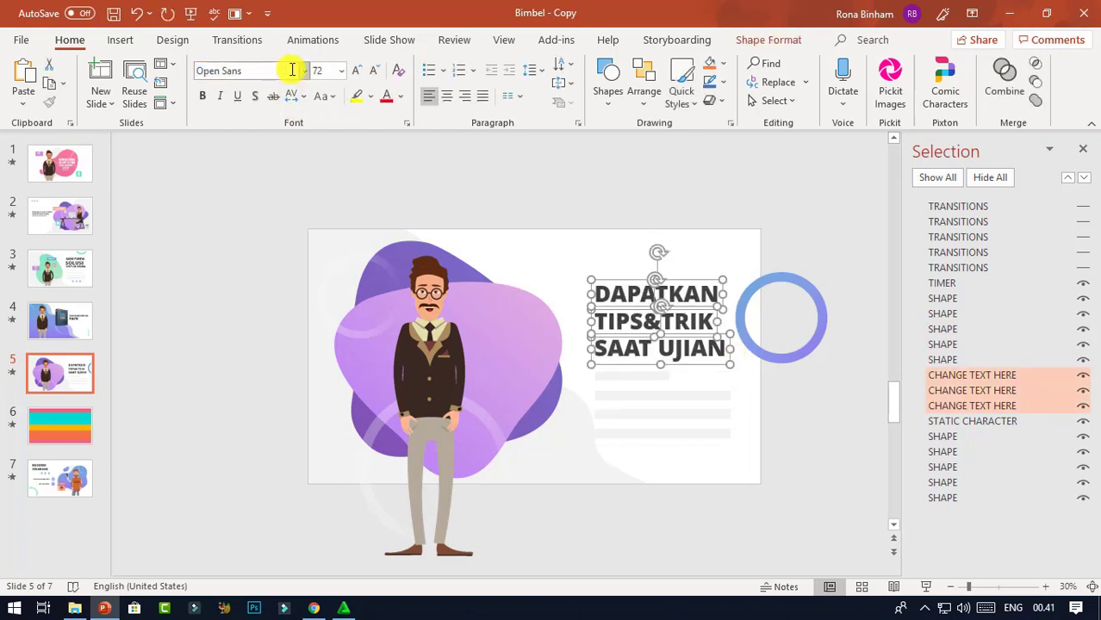
pyautogui.press('Return')
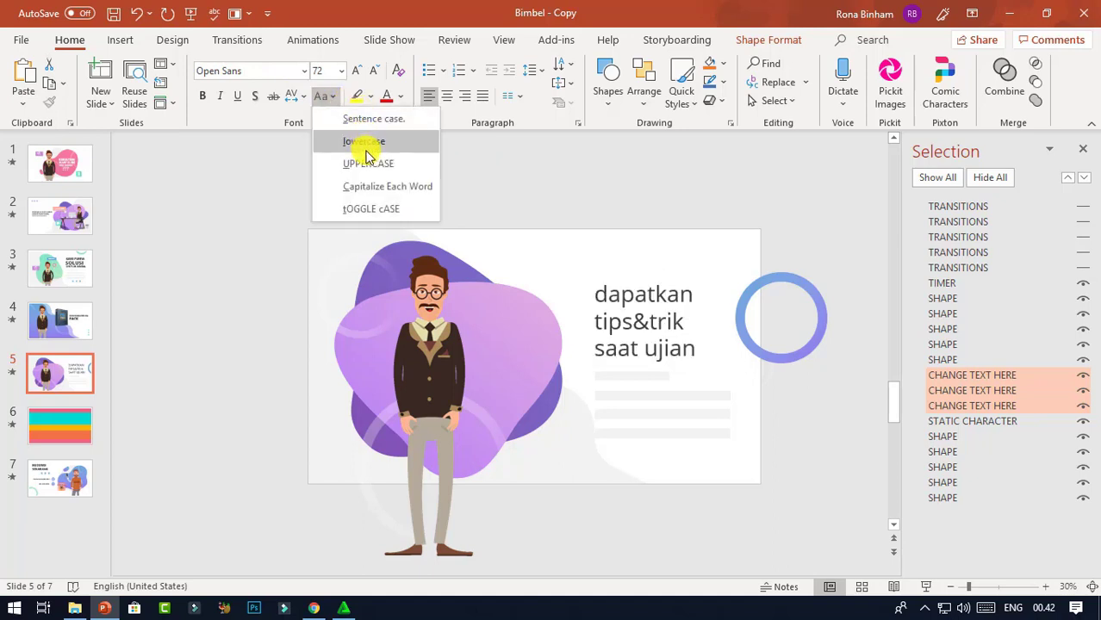
pyautogui.click(364, 182)
pyautogui.click(664, 199)
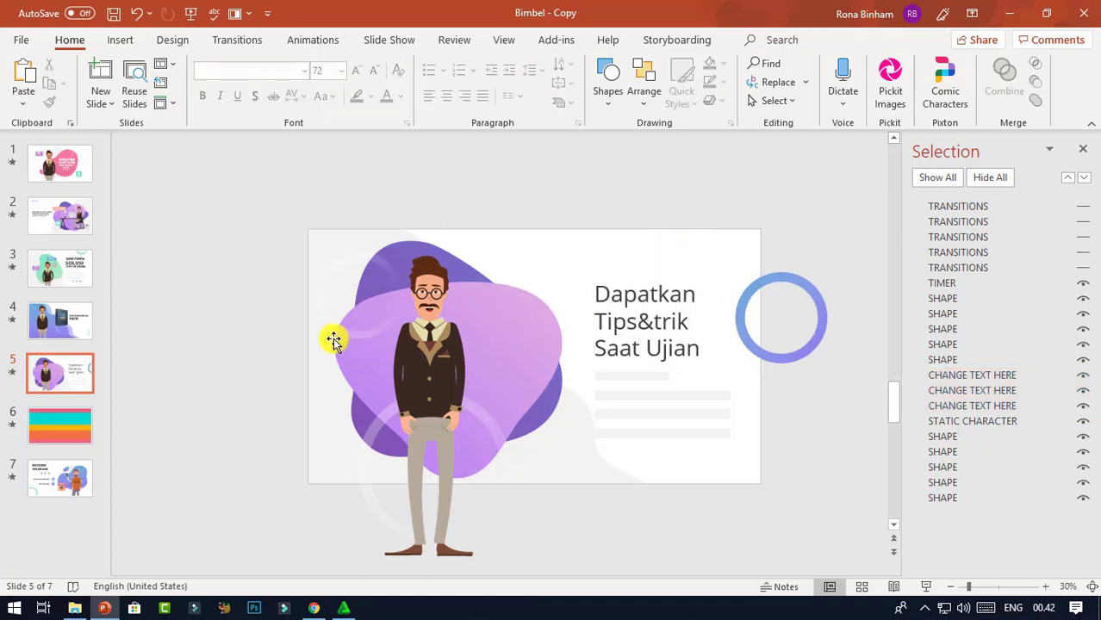
# Replace 'Dapatkan' with 'Pro presentation' and reduce its font size.
pyautogui.click(693, 293)
pyautogui.press('BackSpace')
pyautogui.press('BackSpace')
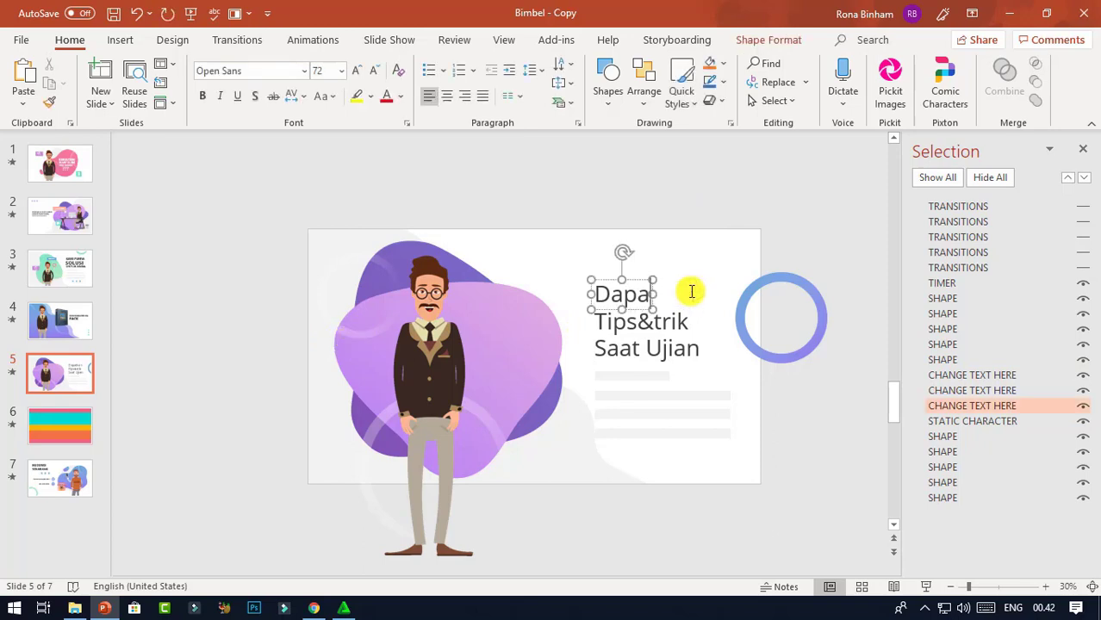
pyautogui.press('BackSpace')
pyautogui.press('BackSpace')
pyautogui.press('BackSpace')
pyautogui.press('BackSpace')
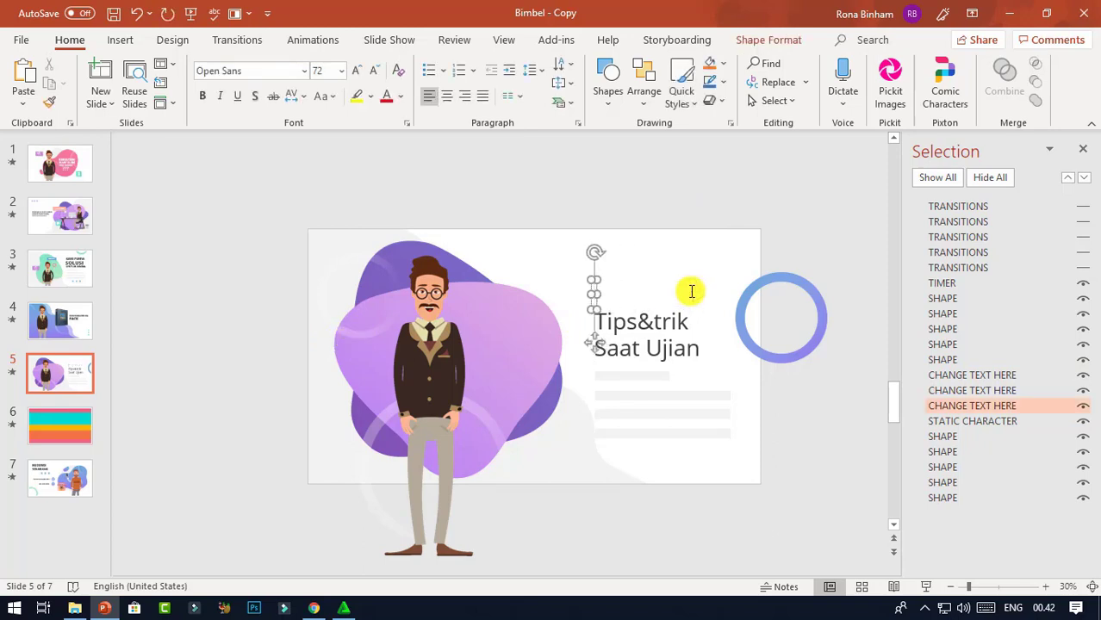
pyautogui.write('pro ')
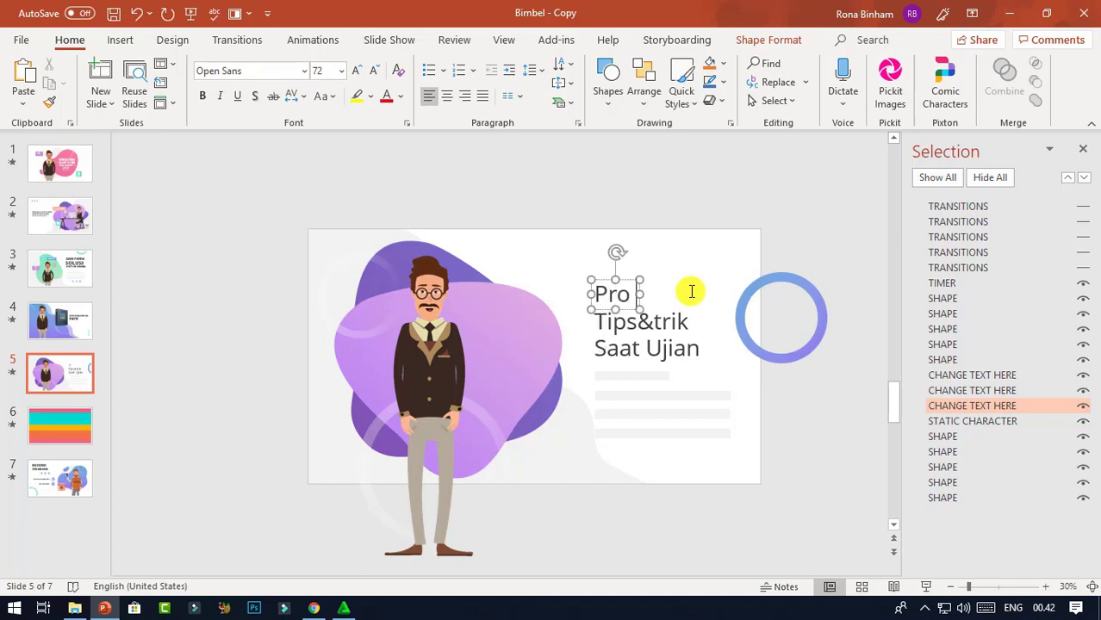
pyautogui.write('presemtation')
pyautogui.hotkey('ctrl', 'a')
pyautogui.click(374, 73)
# Rewrite the Tips&trik line as 'paket template presentasi powerpoint professional dan mudah'.
pyautogui.click(689, 315)
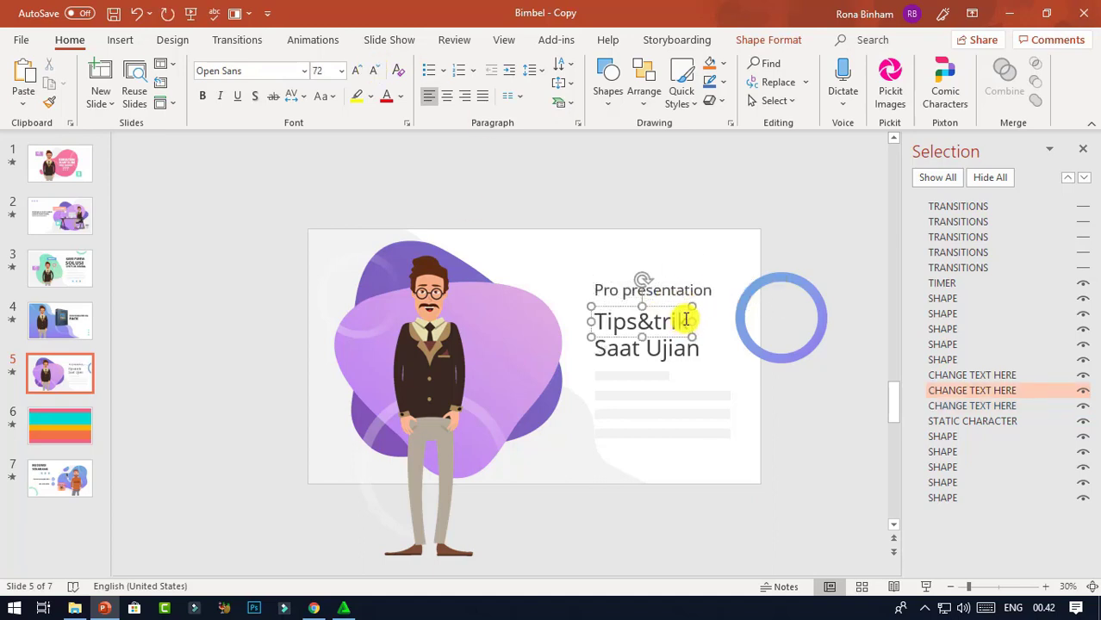
pyautogui.hotkey('ctrl', 'a')
pyautogui.write('paket template p')
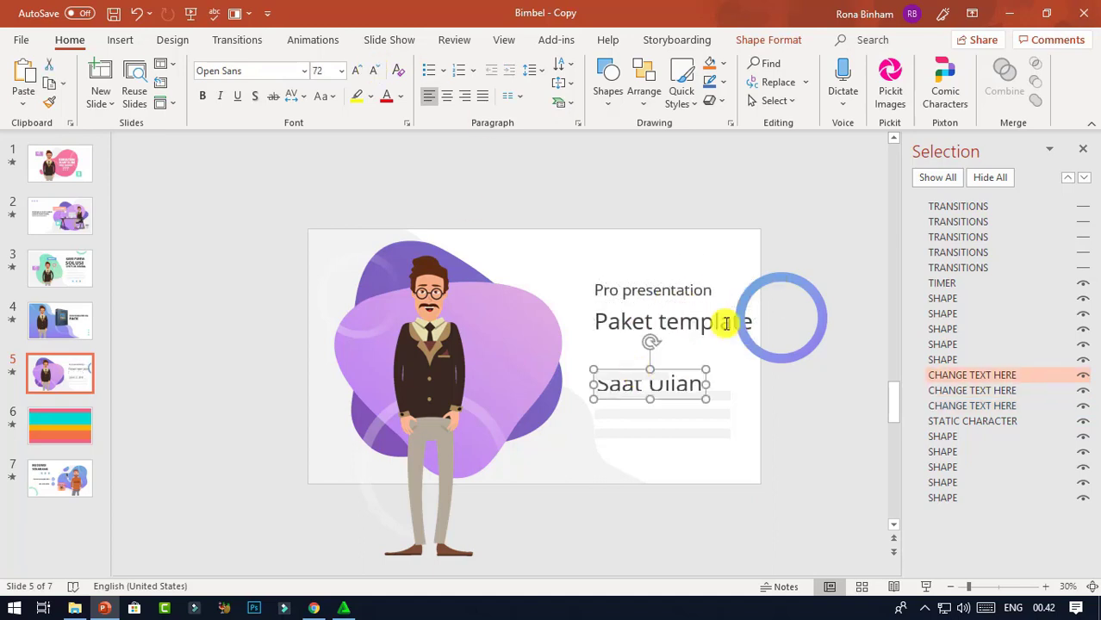
pyautogui.write('resentasi powerpoint')
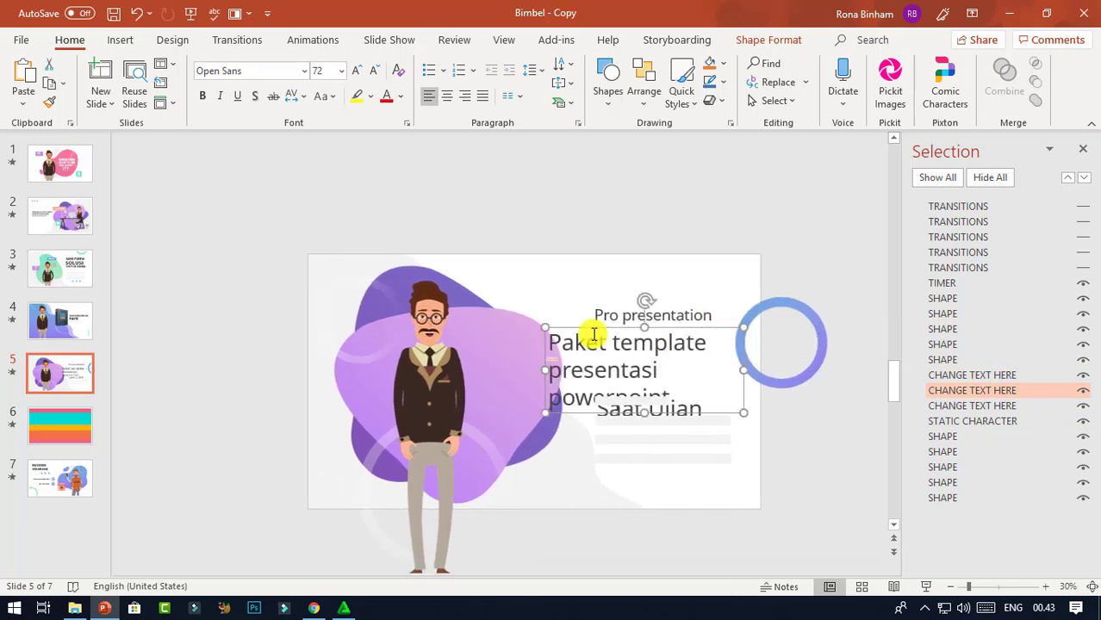
pyautogui.click(373, 70)
pyautogui.click(373, 70)
pyautogui.click(632, 293)
pyautogui.click(688, 393)
pyautogui.click(770, 467)
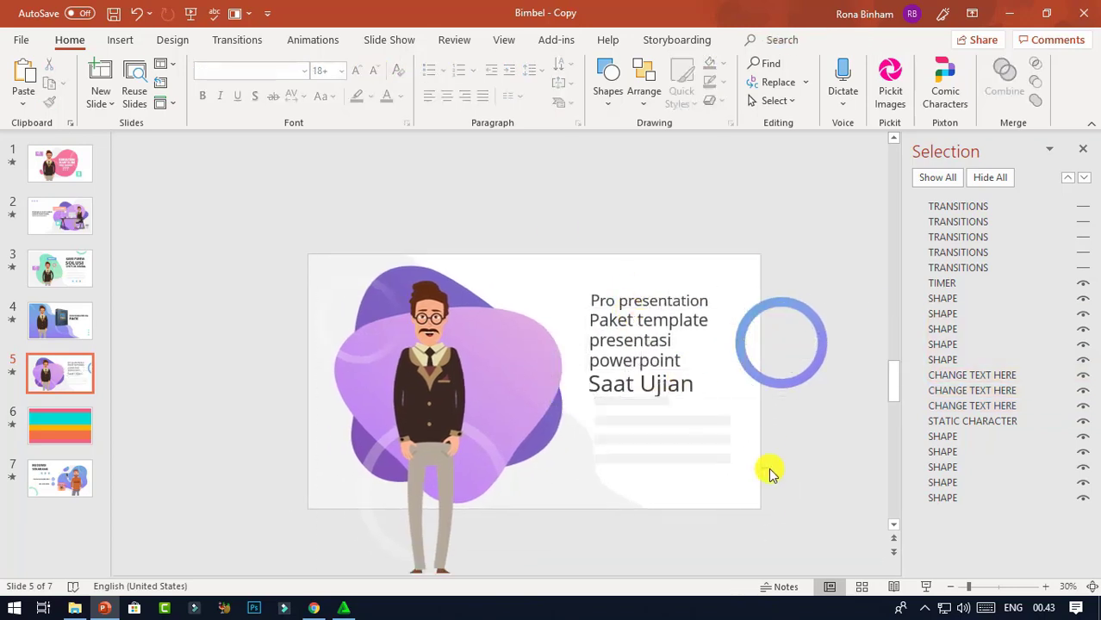
pyautogui.click(693, 386)
pyautogui.click(692, 363)
pyautogui.write('profes')
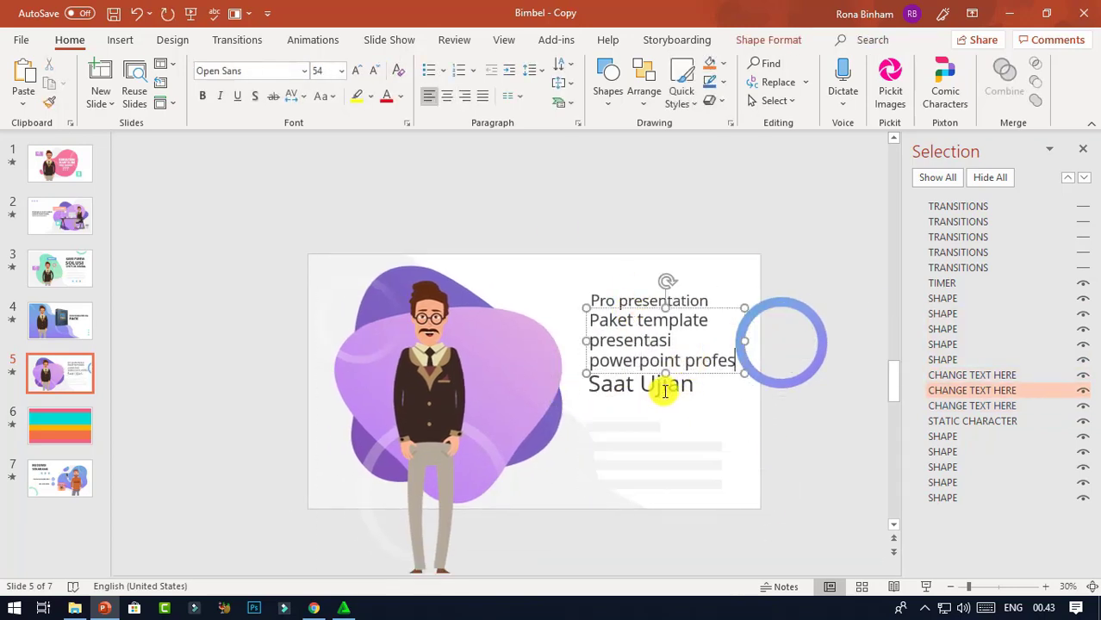
pyautogui.write('sional dan mudah diedit')
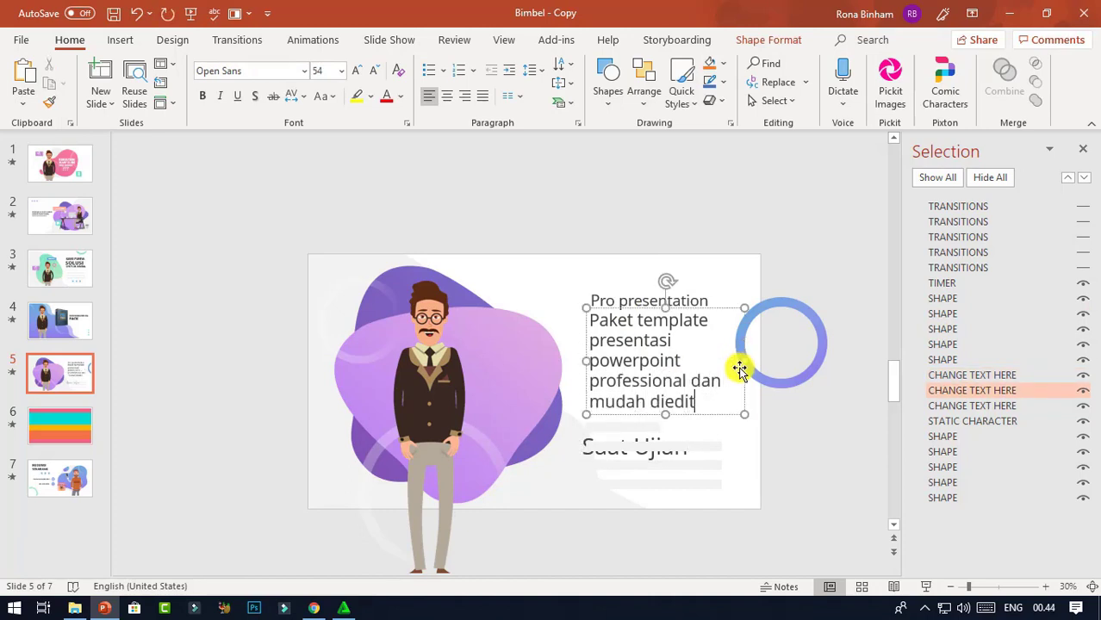
# Make the 'Pro presentation' heading bold.
pyautogui.click(654, 211)
pyautogui.click(622, 283)
pyautogui.hotkey('ctrl', 'b')
# Move the Saat Ujian box up and replace it with 'Yang akan bantu Anda buat slide' at 44 pt.
pyautogui.click(664, 436)
pyautogui.moveTo(663, 435); pyautogui.dragTo(692, 372)
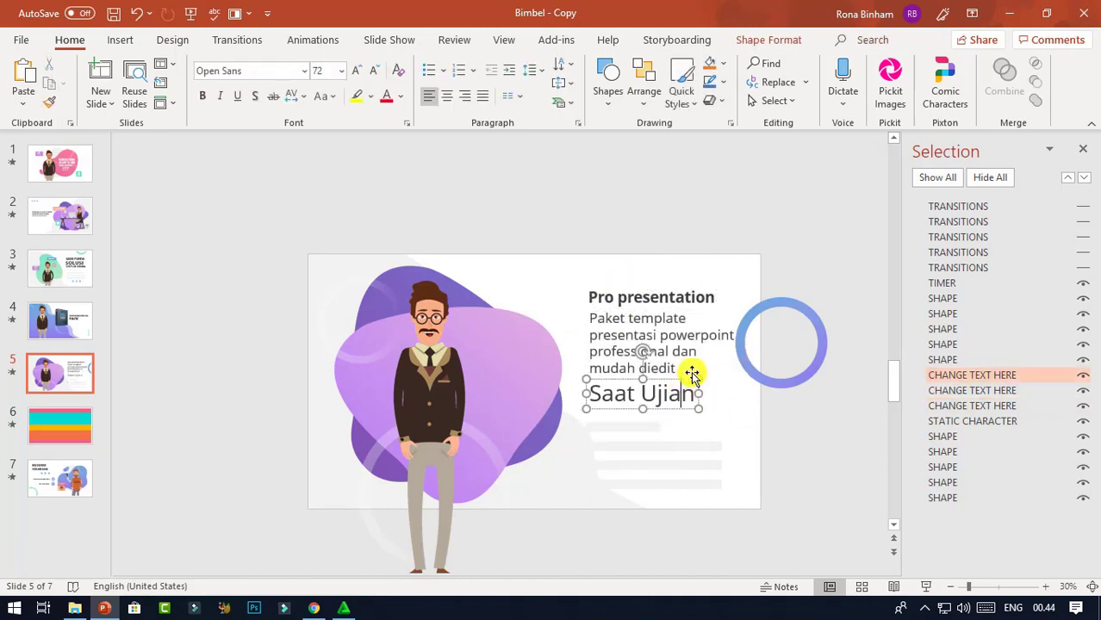
pyautogui.hotkey('ctrl', 'a')
pyautogui.write('Yang akan bantu Anda buat')
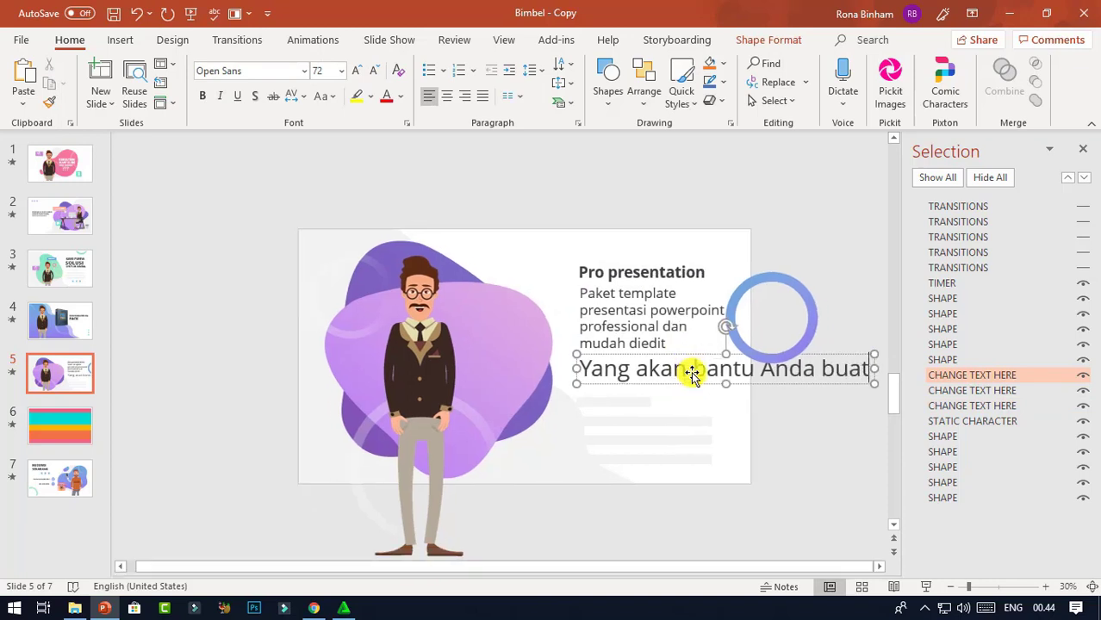
pyautogui.write(' slide')
pyautogui.hotkey('ctrl', 'a')
pyautogui.click(374, 70)
pyautogui.click(670, 382)
pyautogui.write('d')
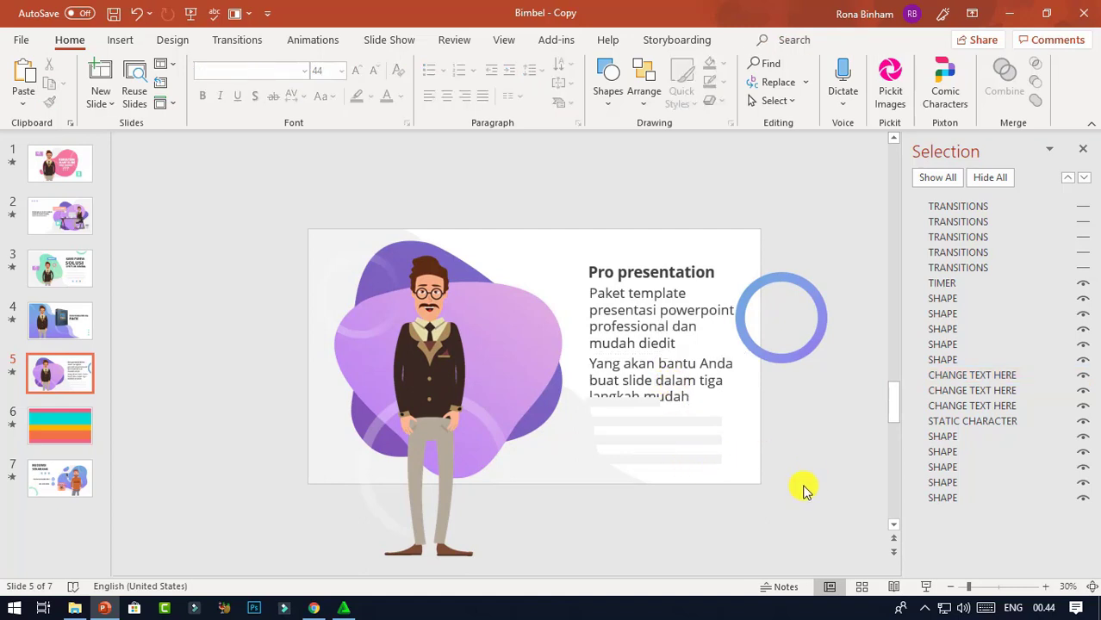
pyautogui.moveTo(779, 493); pyautogui.dragTo(560, 379)
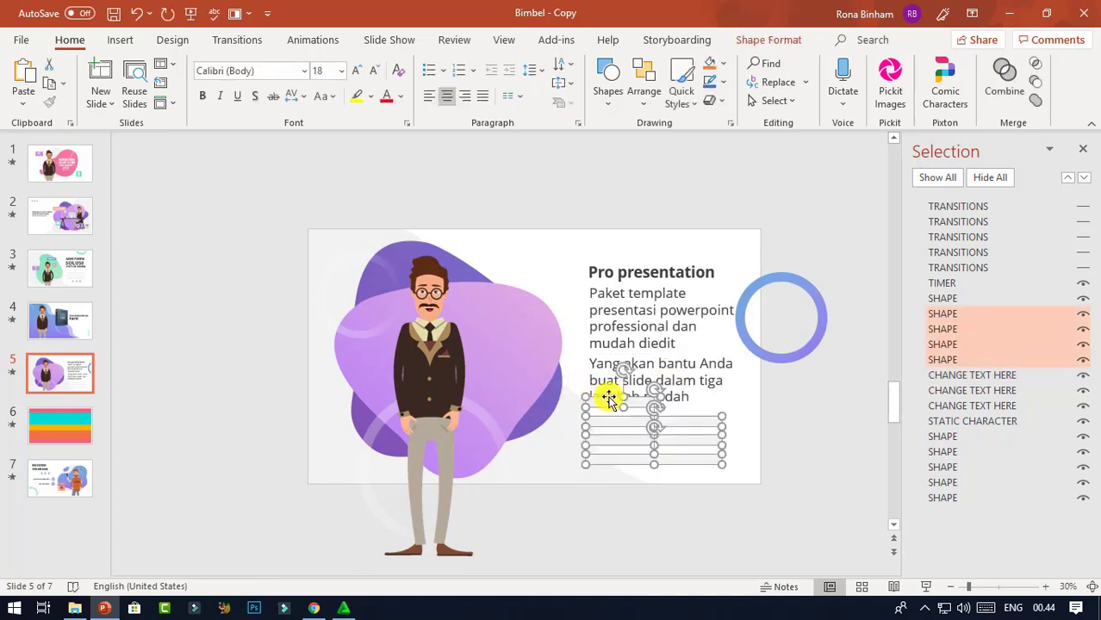
# Delete the grey placeholder lines and select the body text boxes.
pyautogui.press('Delete')
pyautogui.click(656, 373)
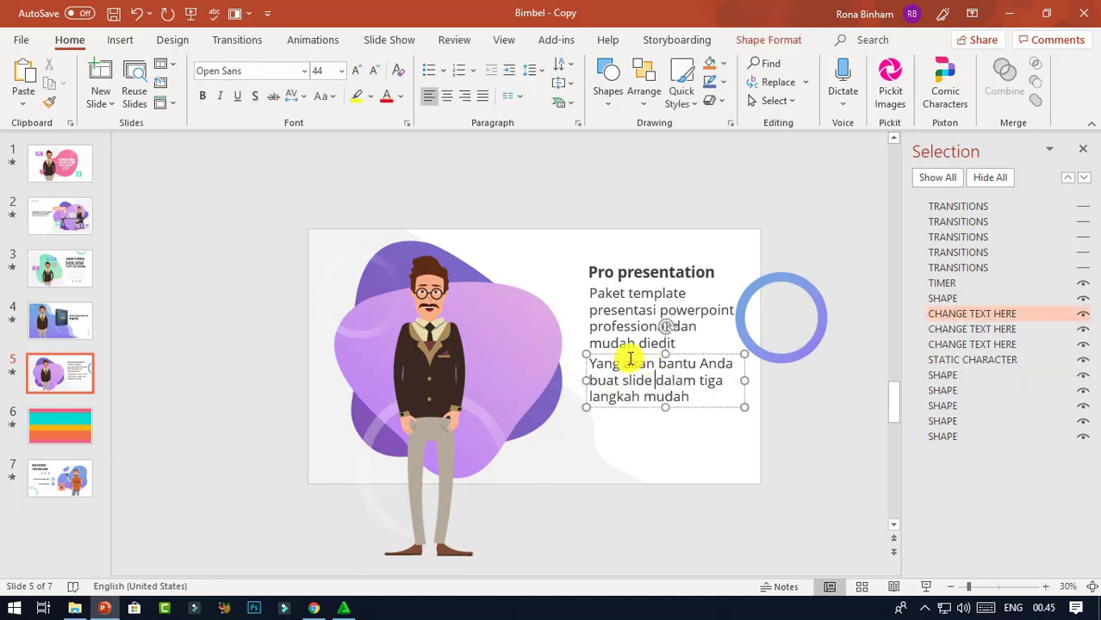
pyautogui.moveTo(628, 354); pyautogui.dragTo(628, 355)
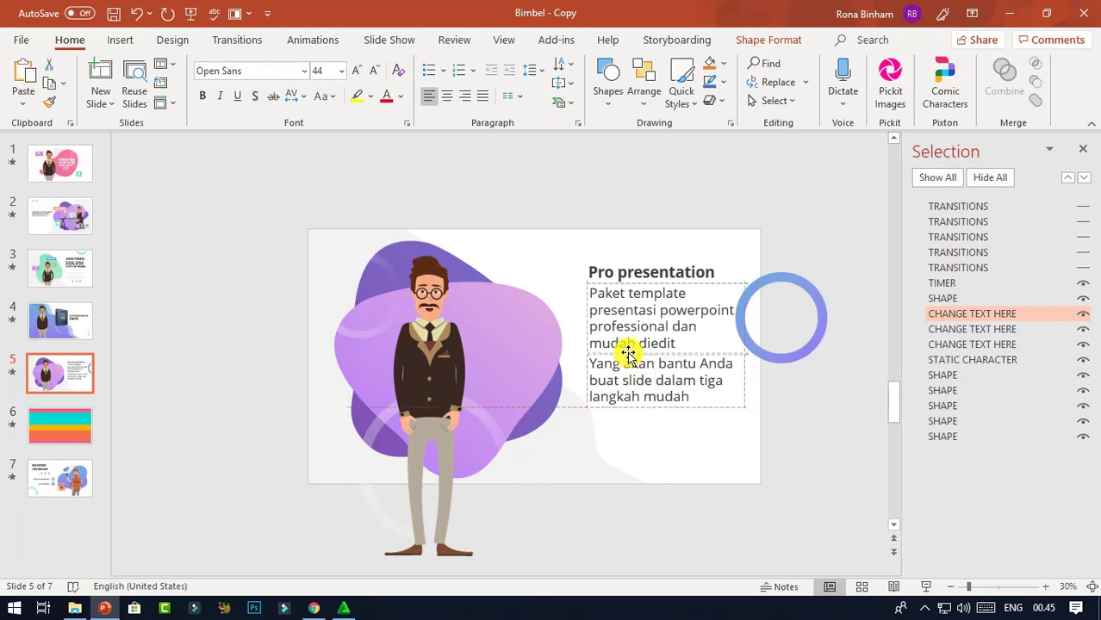
pyautogui.moveTo(802, 445); pyautogui.dragTo(541, 274)
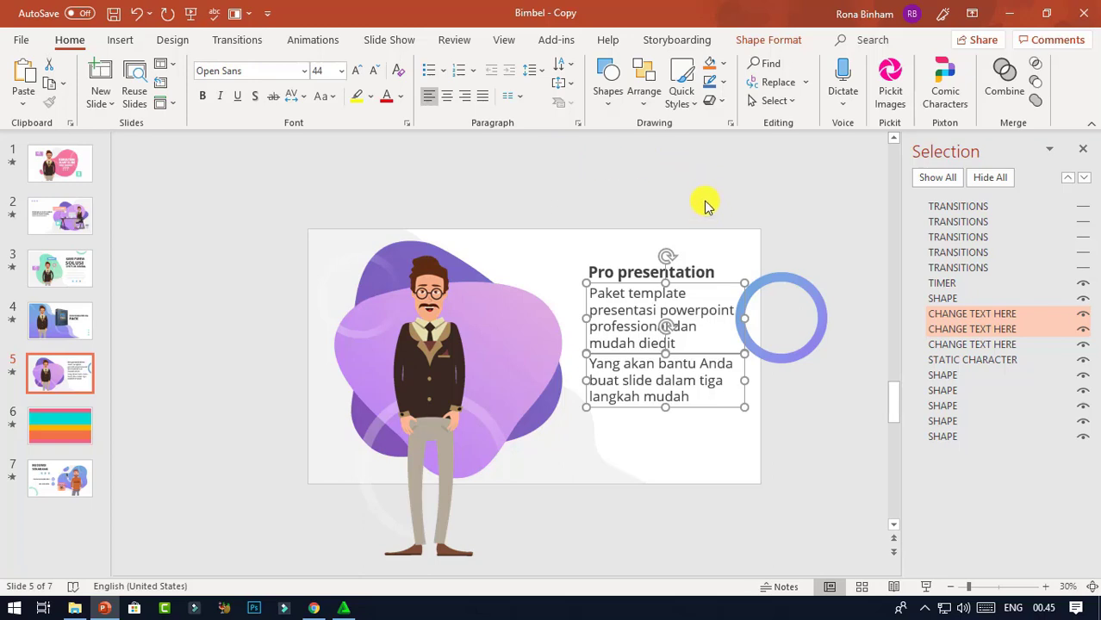
pyautogui.click(767, 418)
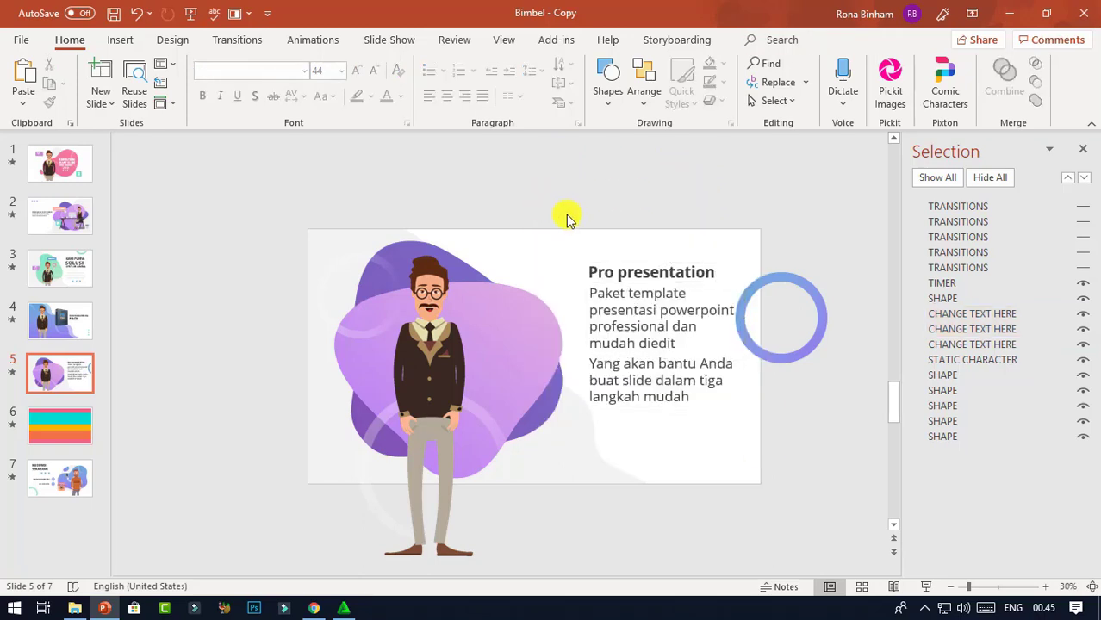
# Align Left the three text boxes, nudge them left and down, and show all hidden transition bars.
pyautogui.moveTo(540, 183); pyautogui.dragTo(787, 505)
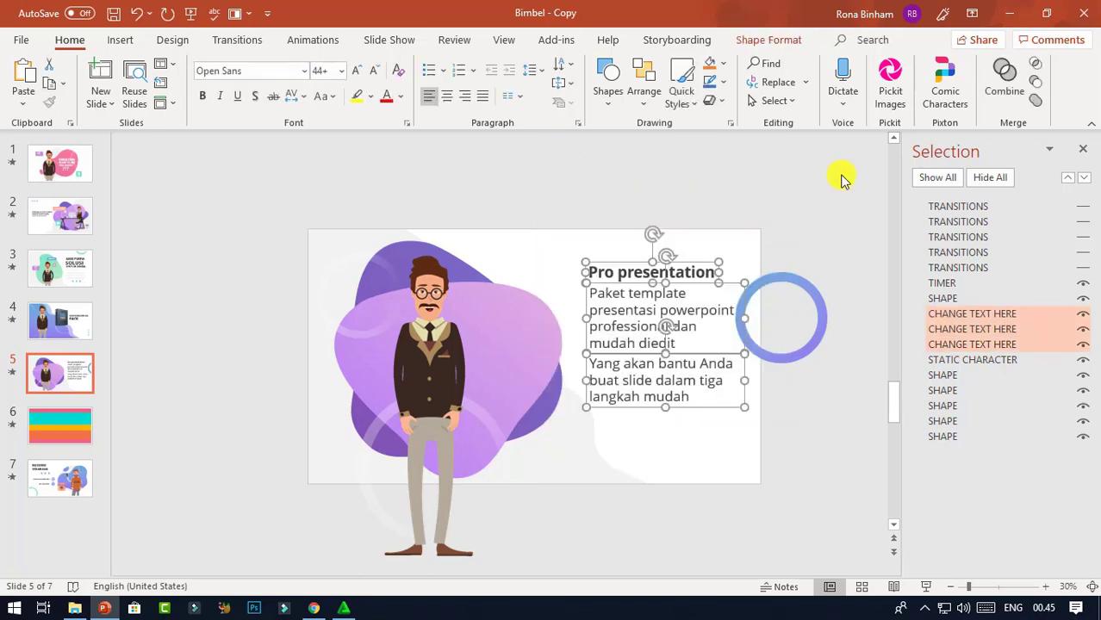
pyautogui.click(769, 39)
pyautogui.click(904, 65)
pyautogui.click(905, 83)
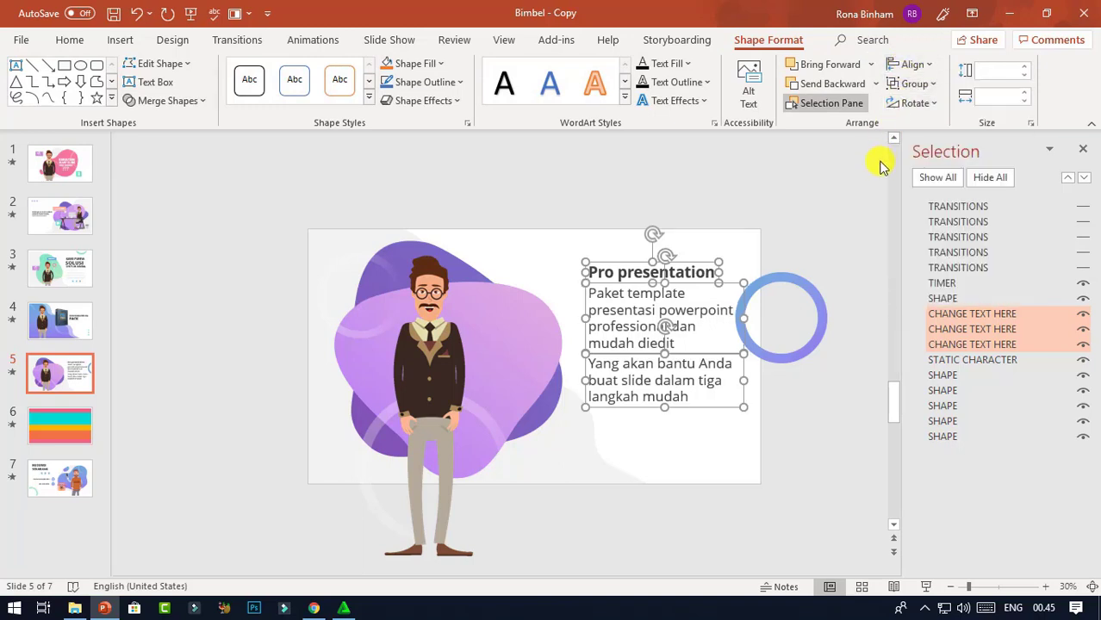
pyautogui.press('Left')
pyautogui.press('Left')
pyautogui.press('Left')
pyautogui.press('Left')
pyautogui.press('Left')
pyautogui.press('Left')
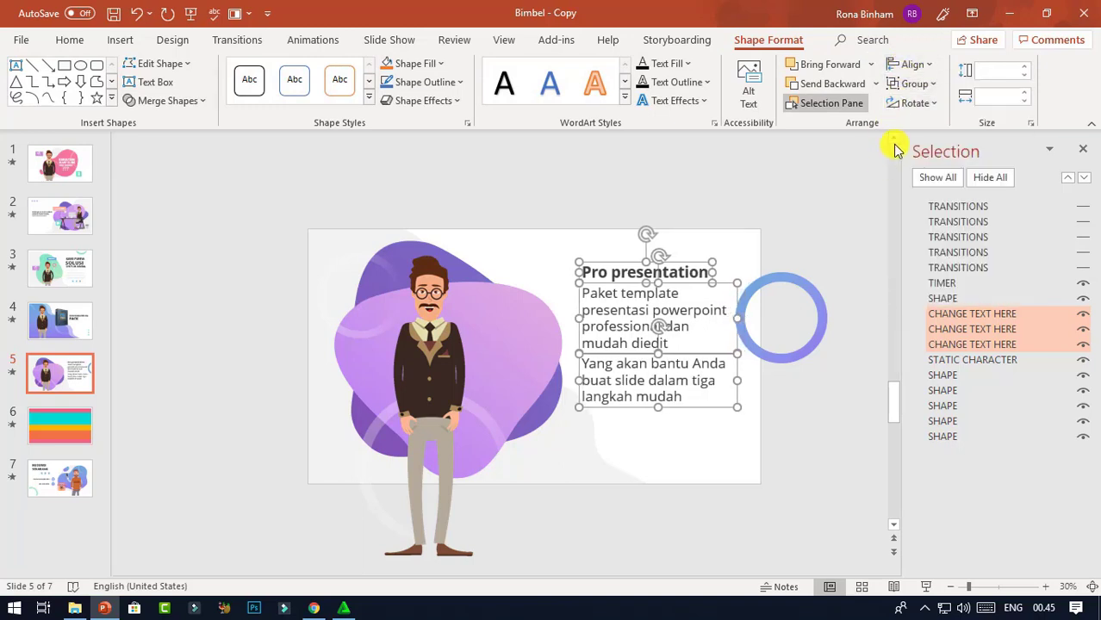
pyautogui.press('Left')
pyautogui.press('Left')
pyautogui.press('Down')
pyautogui.press('Down')
pyautogui.press('Down')
pyautogui.press('Down')
pyautogui.press('Left')
pyautogui.press('Left')
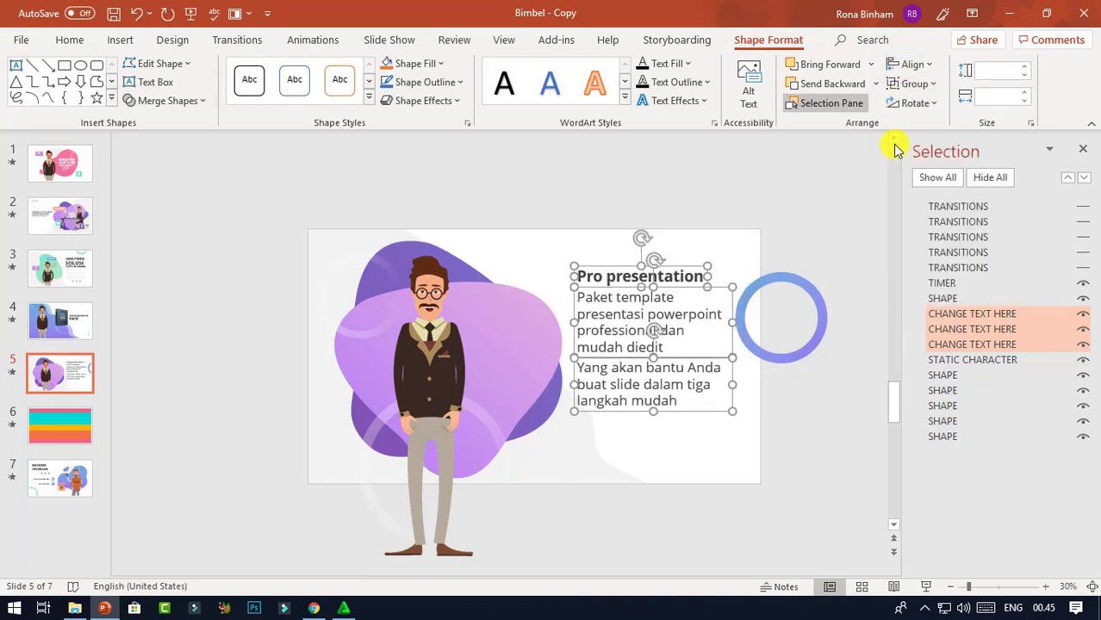
pyautogui.click(265, 323)
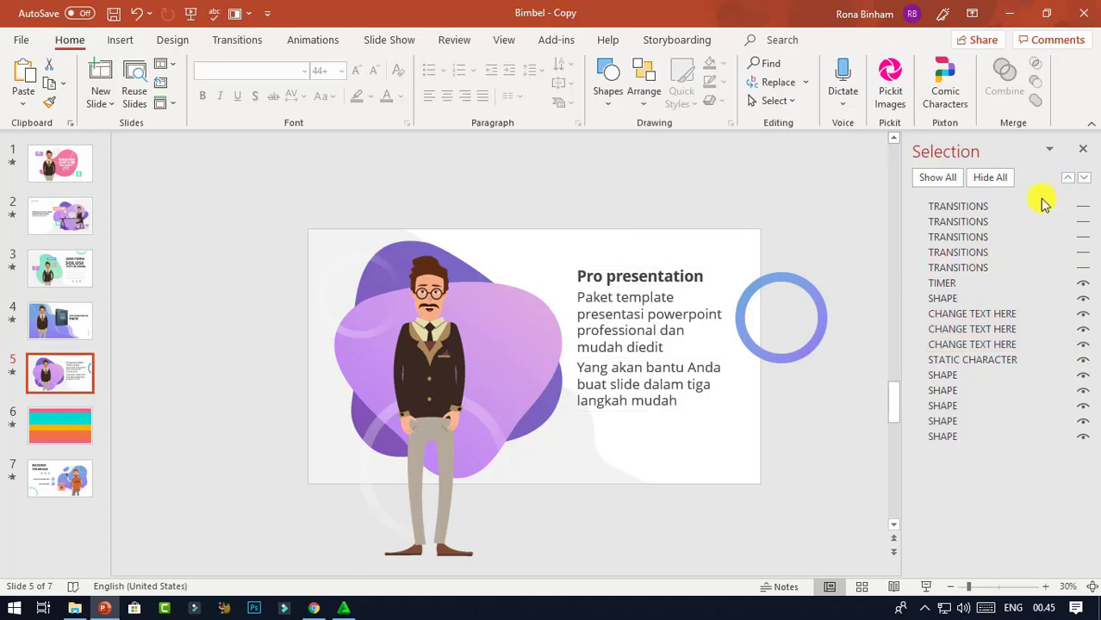
pyautogui.click(953, 180)
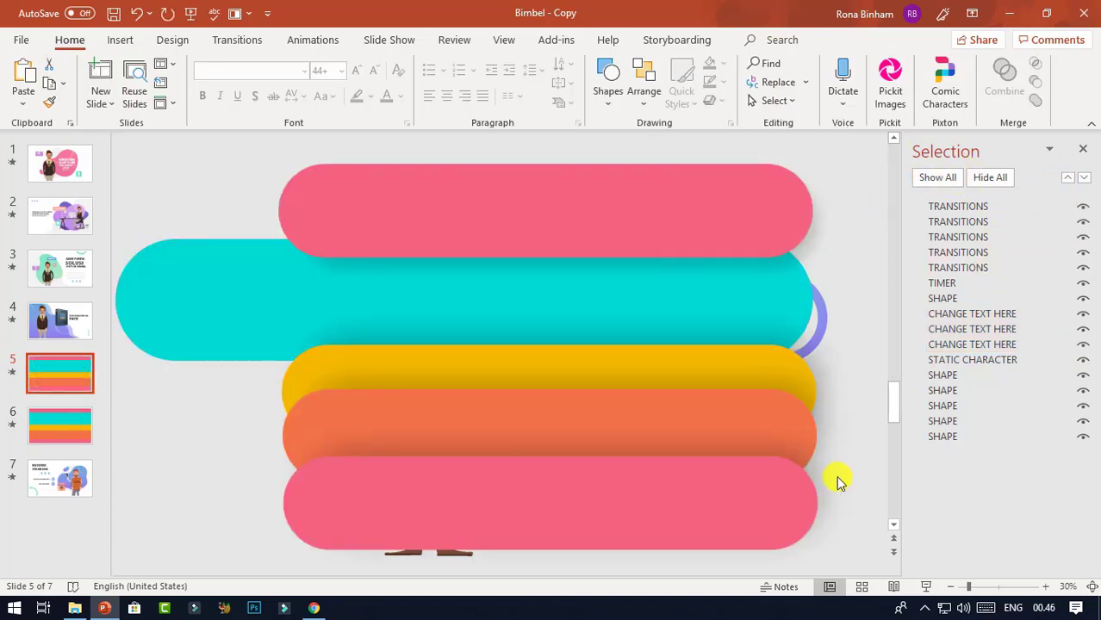
# Preview slide 5 as a slide show, then hide its five transition bars, including the teal one.
pyautogui.click(928, 588)
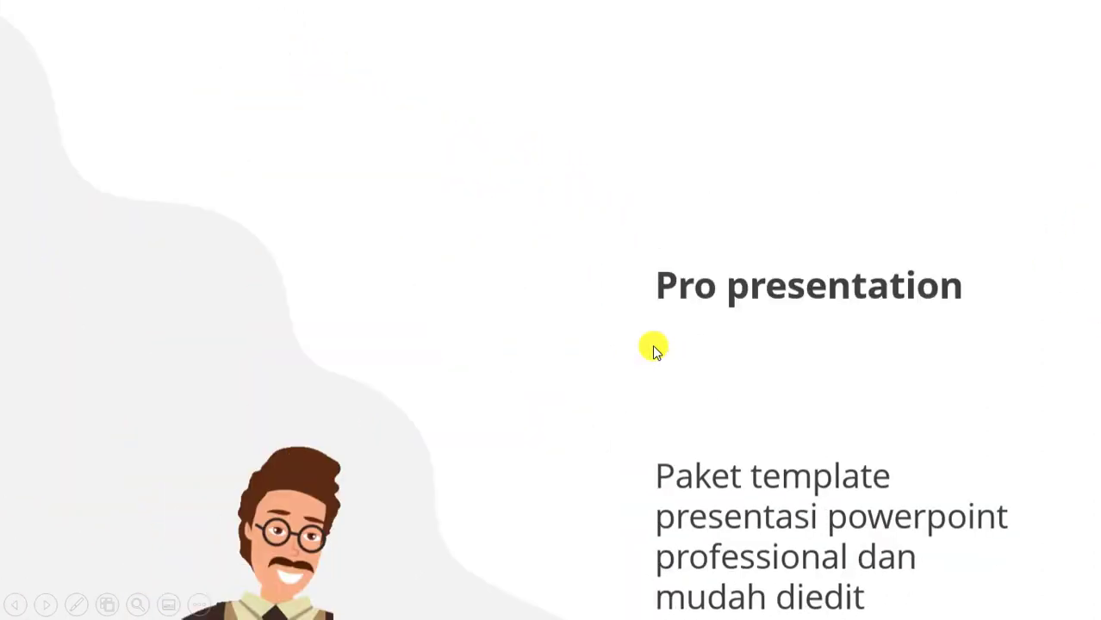
pyautogui.rightClick(654, 347)
pyautogui.click(732, 334)
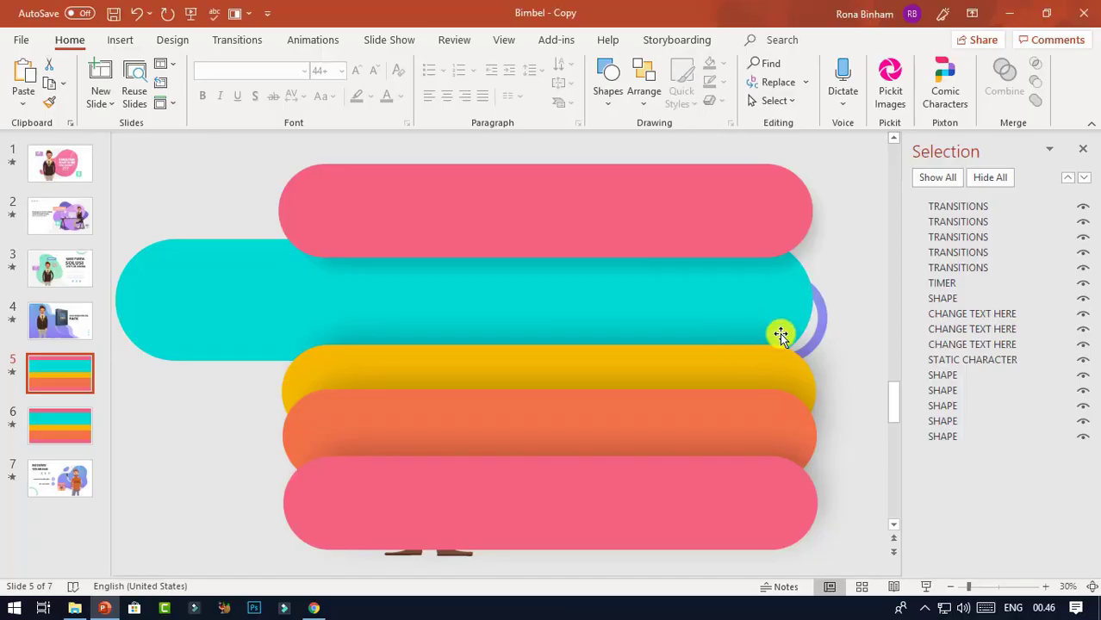
pyautogui.click(1083, 207)
pyautogui.click(1083, 222)
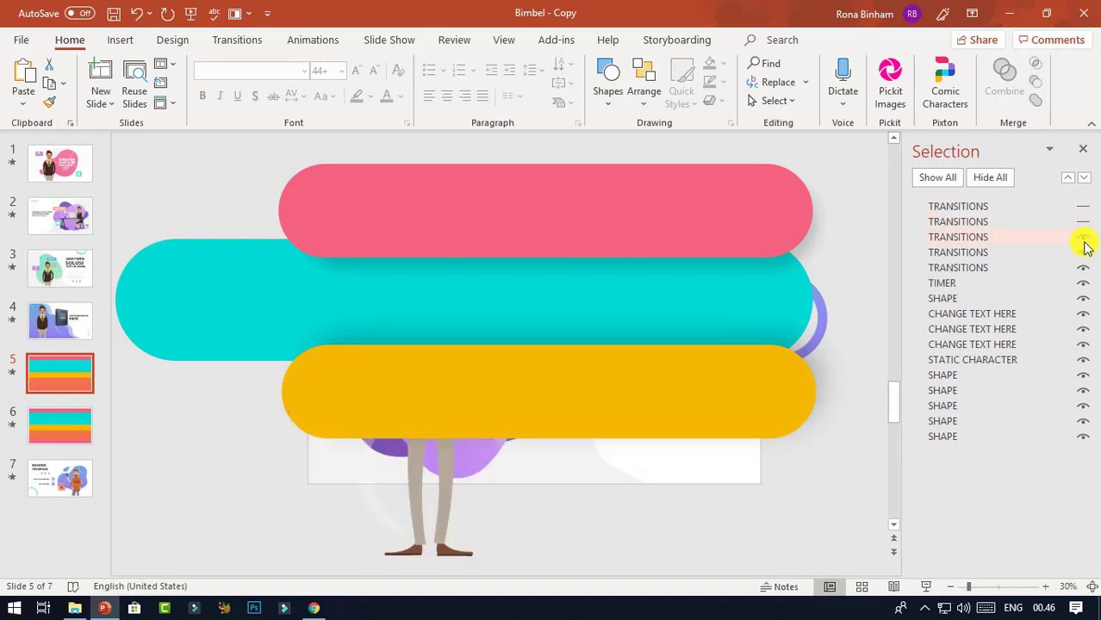
pyautogui.click(1083, 238)
pyautogui.click(1084, 252)
pyautogui.click(1083, 268)
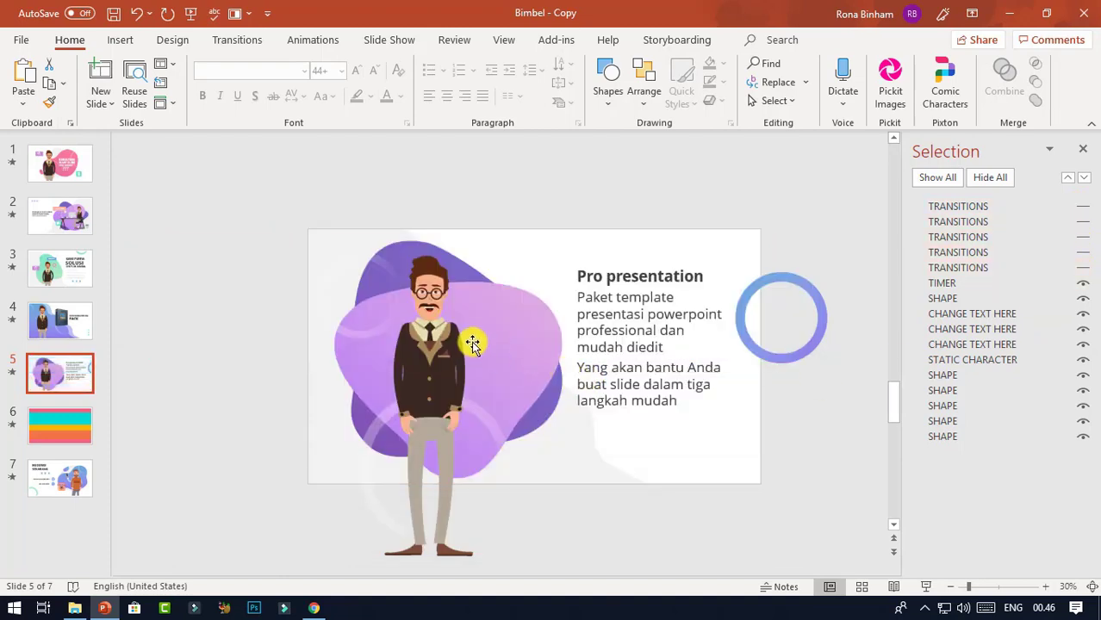
# Nudge the character and its background shapes to the left.
pyautogui.moveTo(276, 215); pyautogui.dragTo(569, 594)
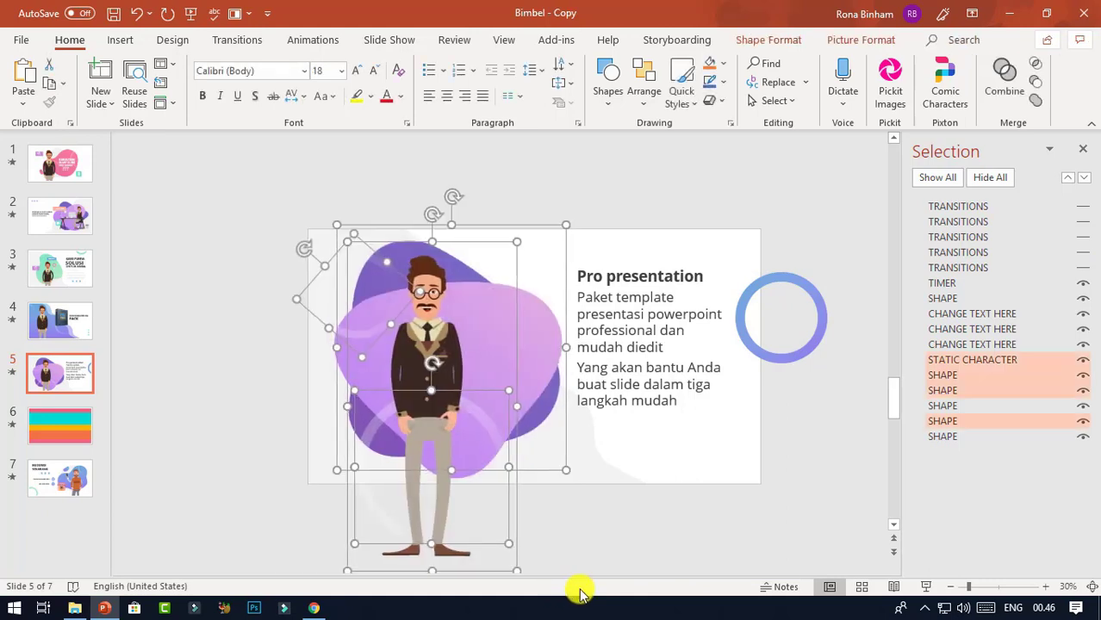
pyautogui.press('Left')
pyautogui.press('Left')
pyautogui.press('Left')
pyautogui.press('Left')
pyautogui.press('Left')
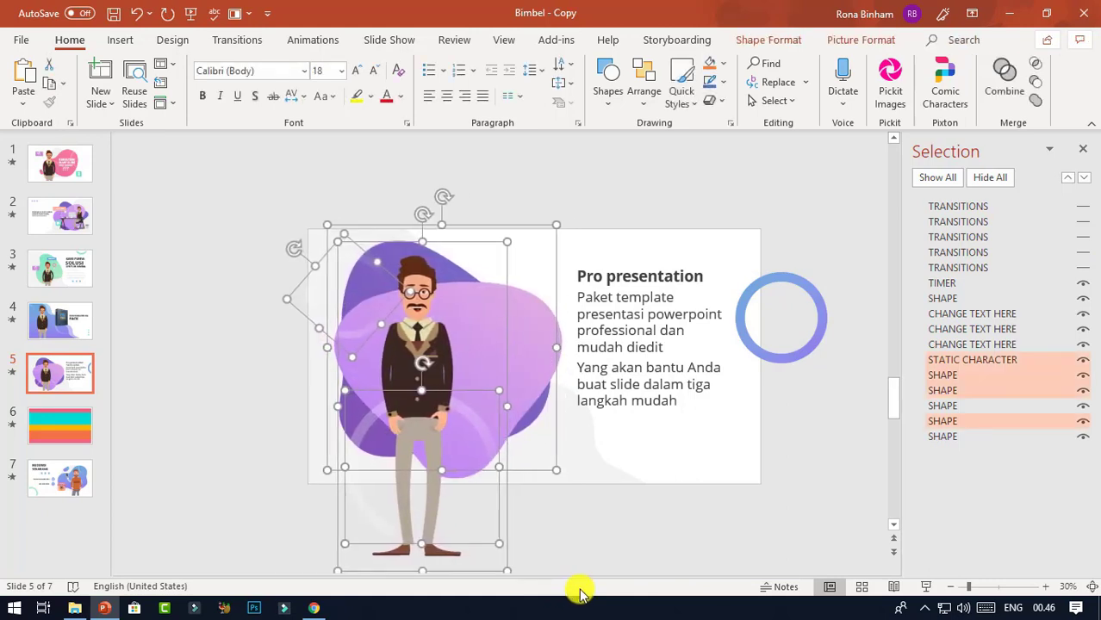
pyautogui.click(284, 443)
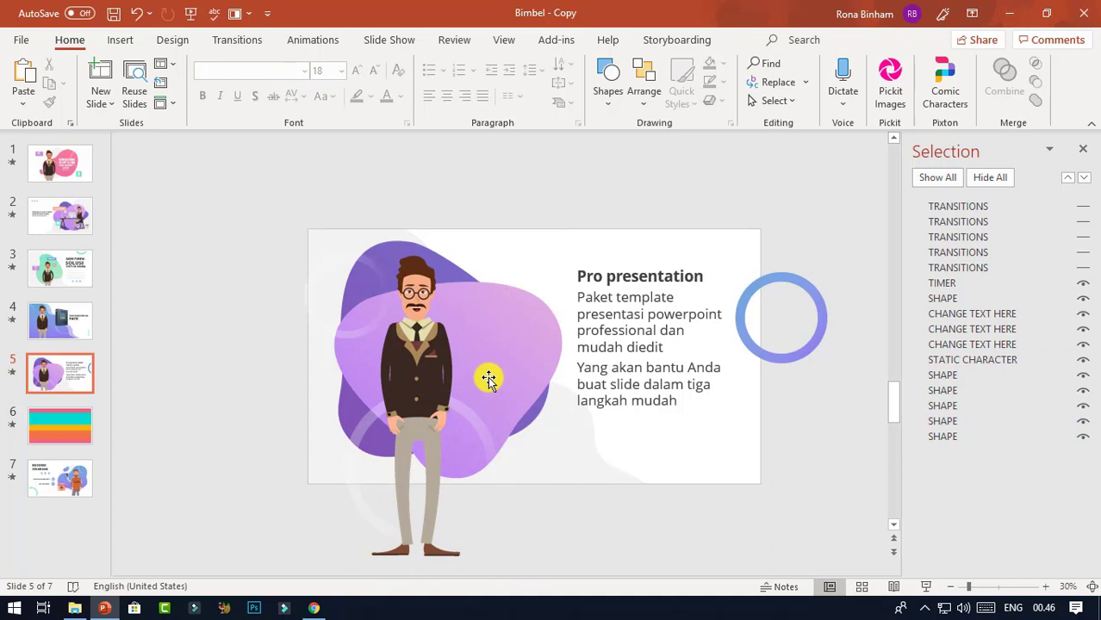
# Narrow the white background shape beside the character.
pyautogui.click(440, 374)
pyautogui.click(570, 432)
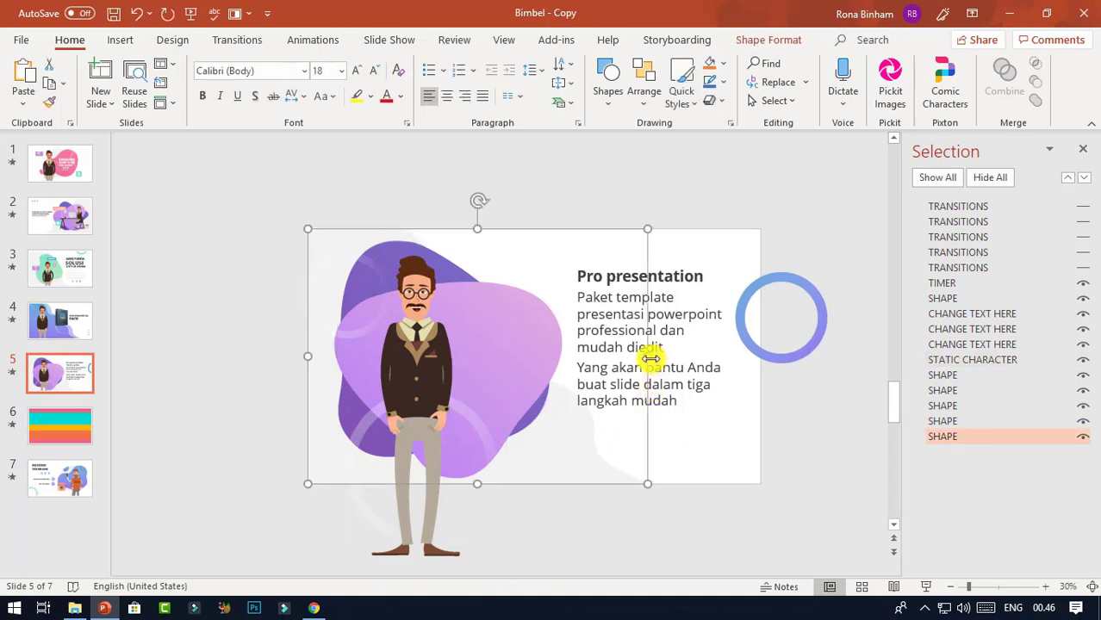
pyautogui.moveTo(648, 357); pyautogui.dragTo(605, 362)
pyautogui.click(551, 212)
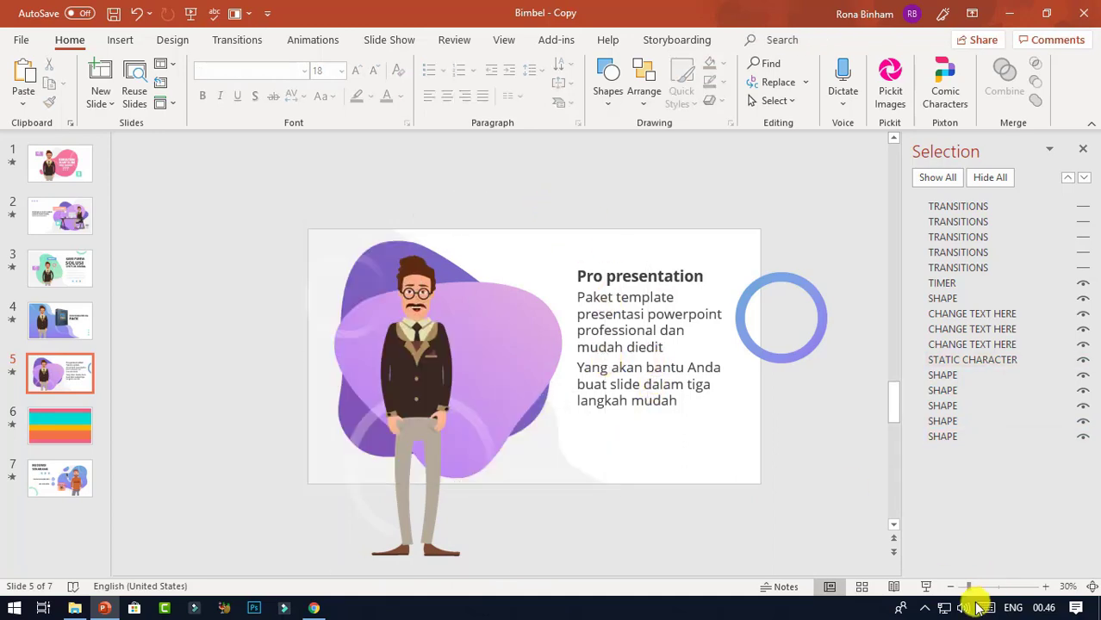
# Preview slide 5 again, advancing through the animation to slide 6, then end the show.
pyautogui.click(938, 586)
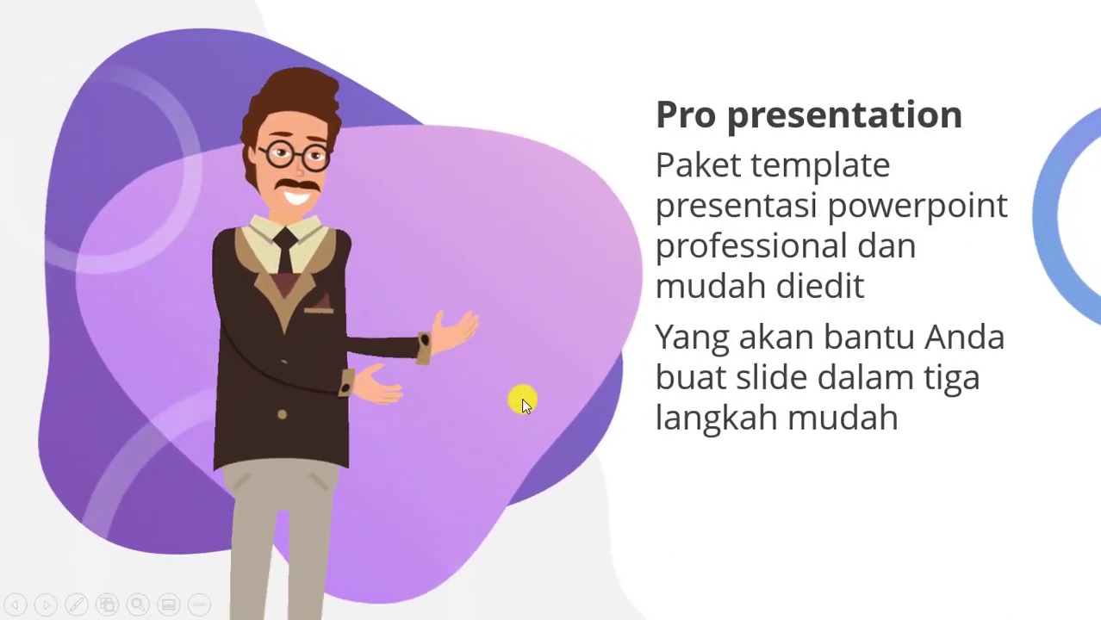
pyautogui.click(512, 386)
pyautogui.click(512, 386)
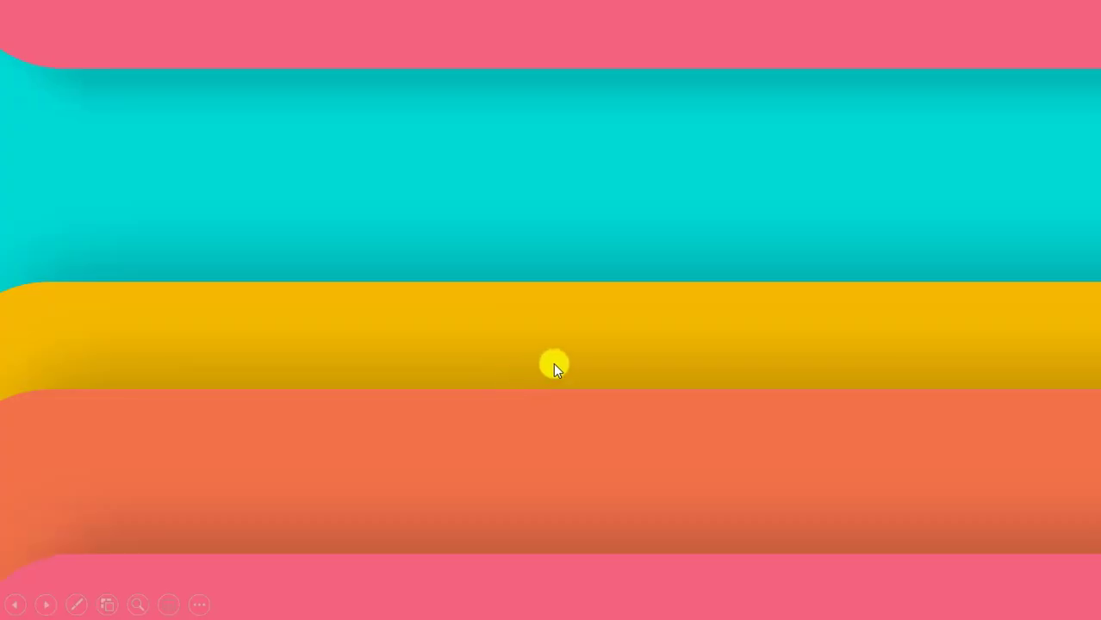
pyautogui.rightClick(553, 362)
pyautogui.click(573, 364)
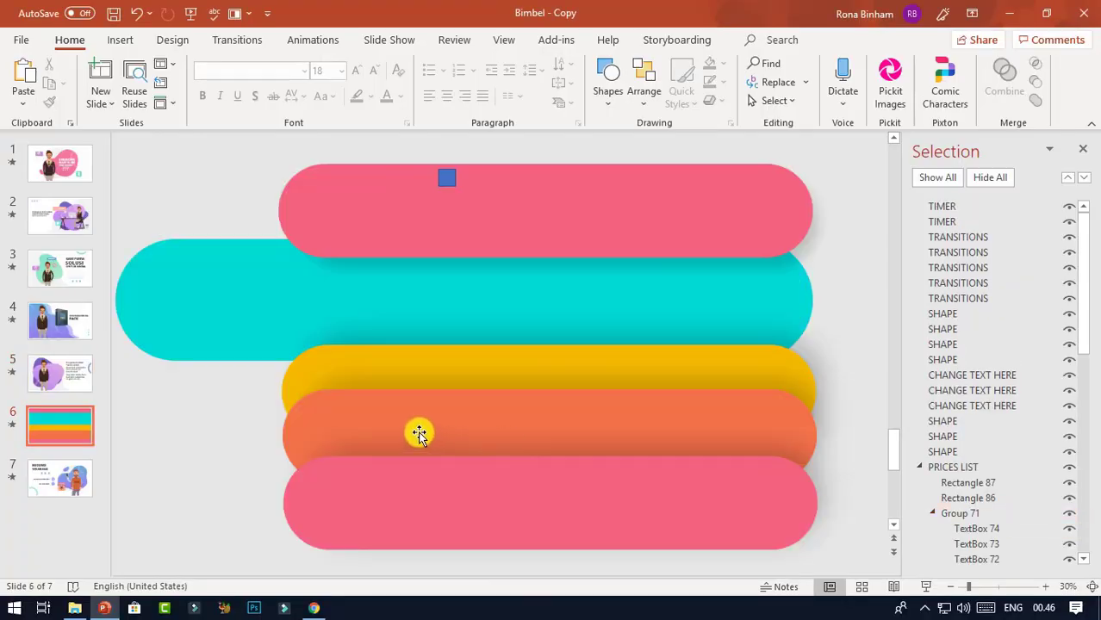
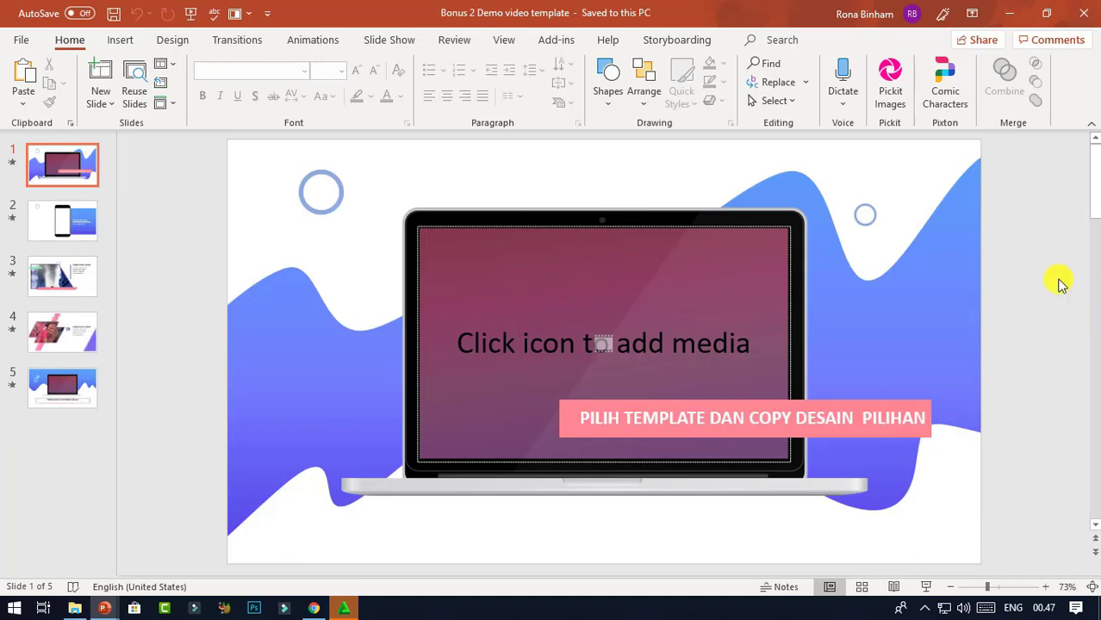
# Copy the laptop slide from the demo template and switch to the Bimbel - Copy presentation.
pyautogui.rightClick(76, 155)
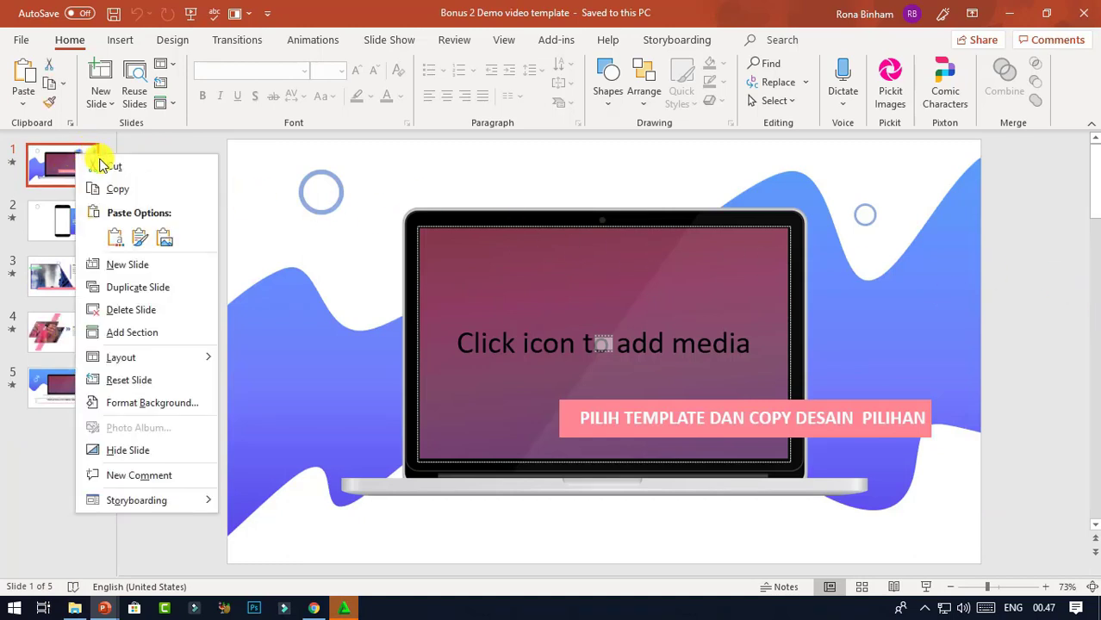
pyautogui.click(125, 198)
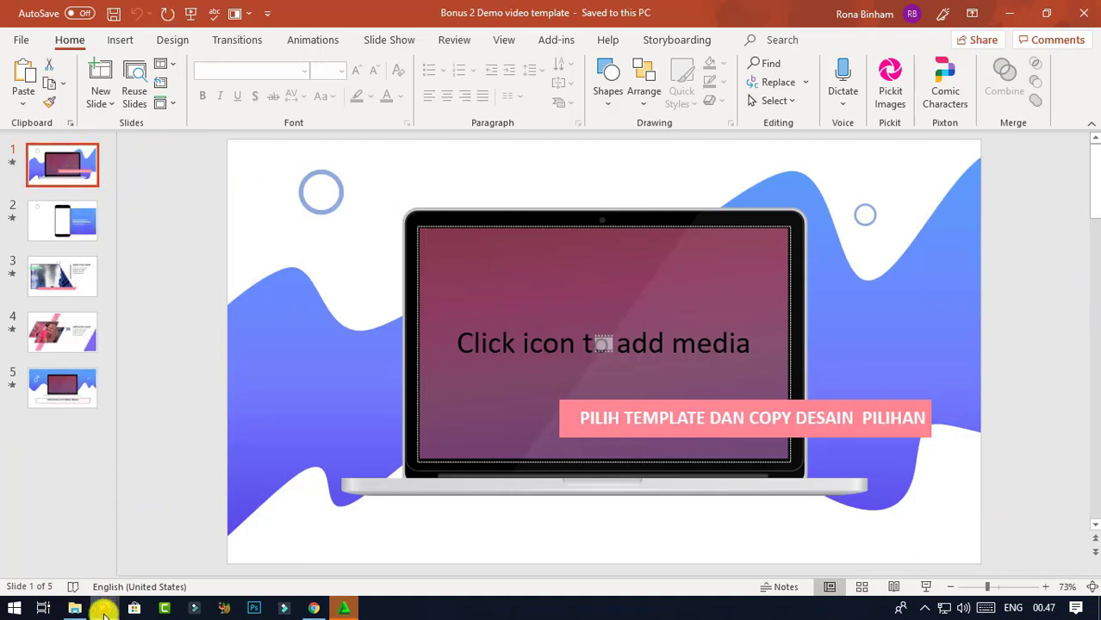
pyautogui.moveTo(103, 610)
pyautogui.click(129, 526)
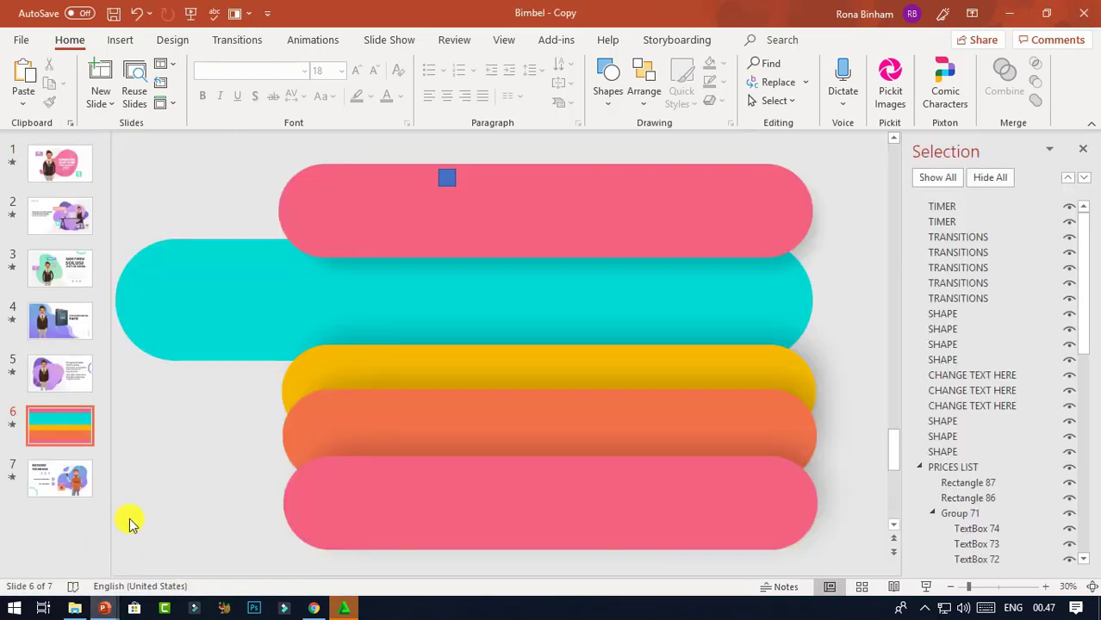
# Paste the laptop slide three times after slide 6, making slides 7–9, and select slide 7.
pyautogui.rightClick(71, 423)
pyautogui.click(126, 163)
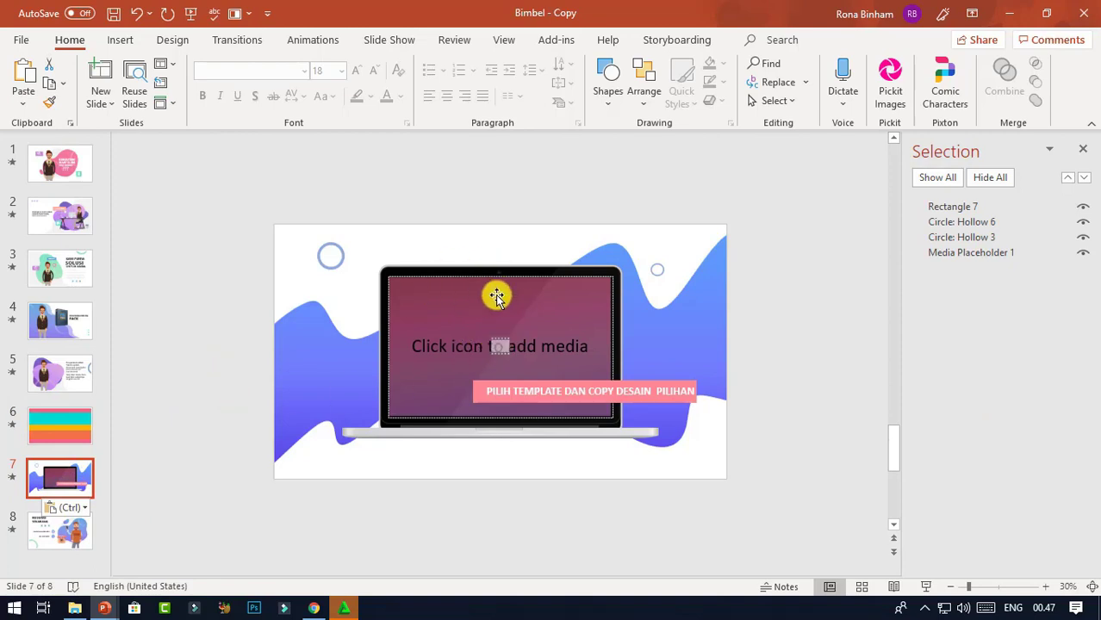
pyautogui.rightClick(67, 479)
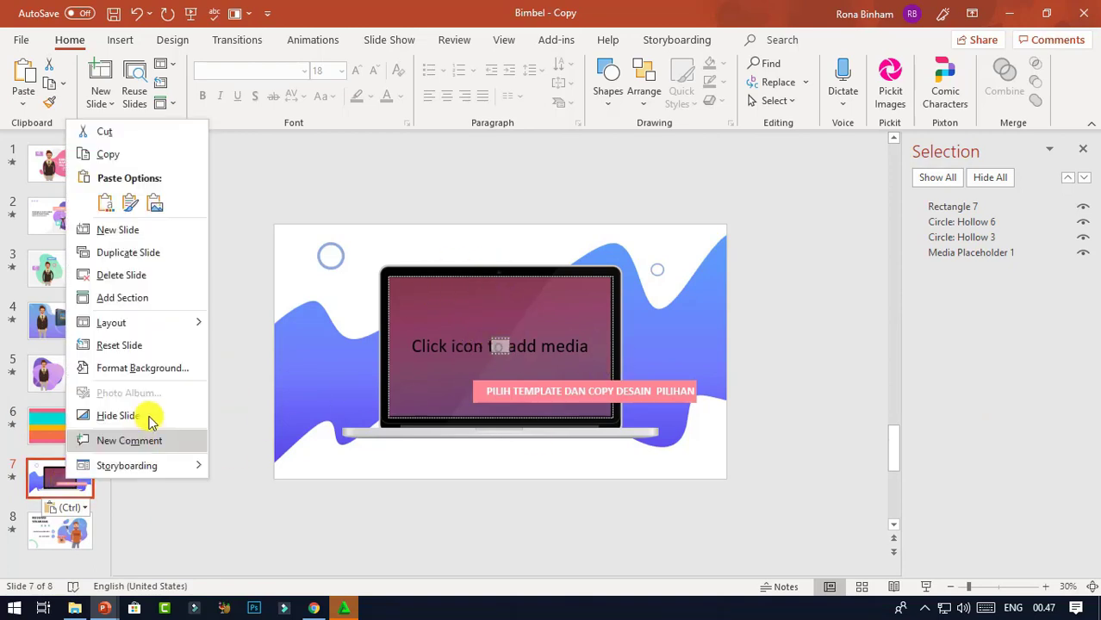
pyautogui.click(131, 205)
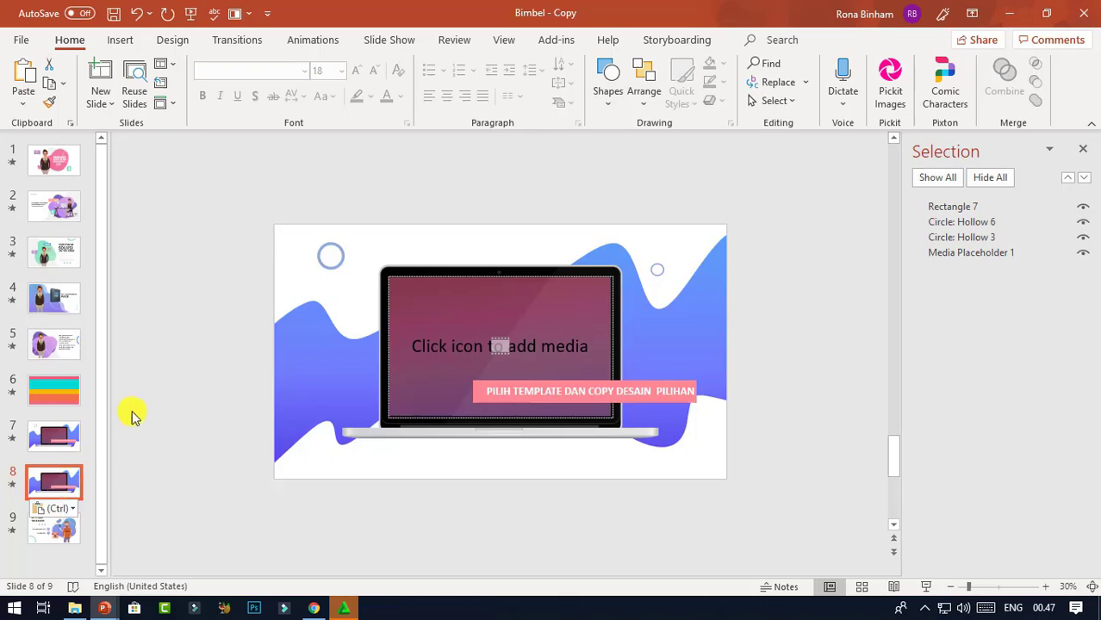
pyautogui.rightClick(67, 479)
pyautogui.click(129, 207)
pyautogui.click(54, 437)
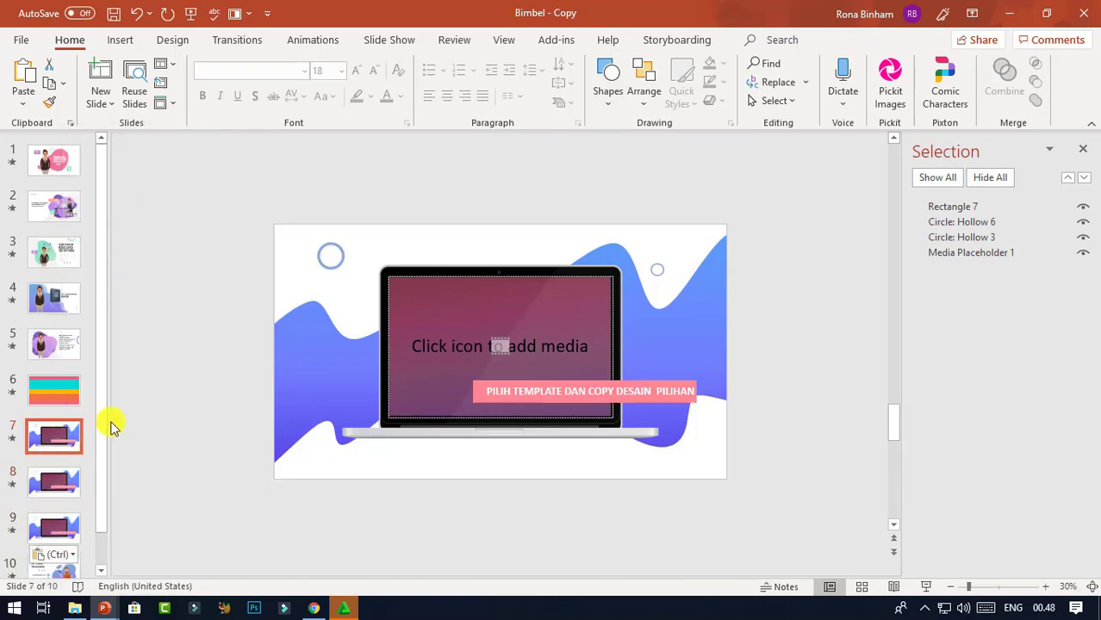
# Insert the step 1 video into slide 7's laptop placeholder, set to start automatically.
pyautogui.click(500, 345)
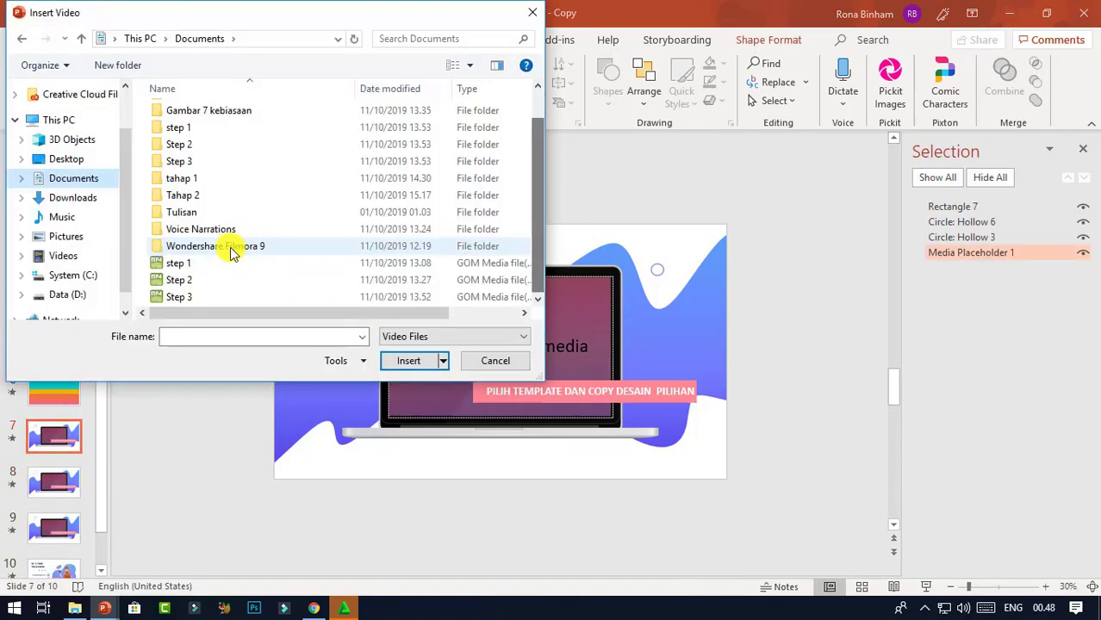
pyautogui.click(226, 270)
pyautogui.click(417, 360)
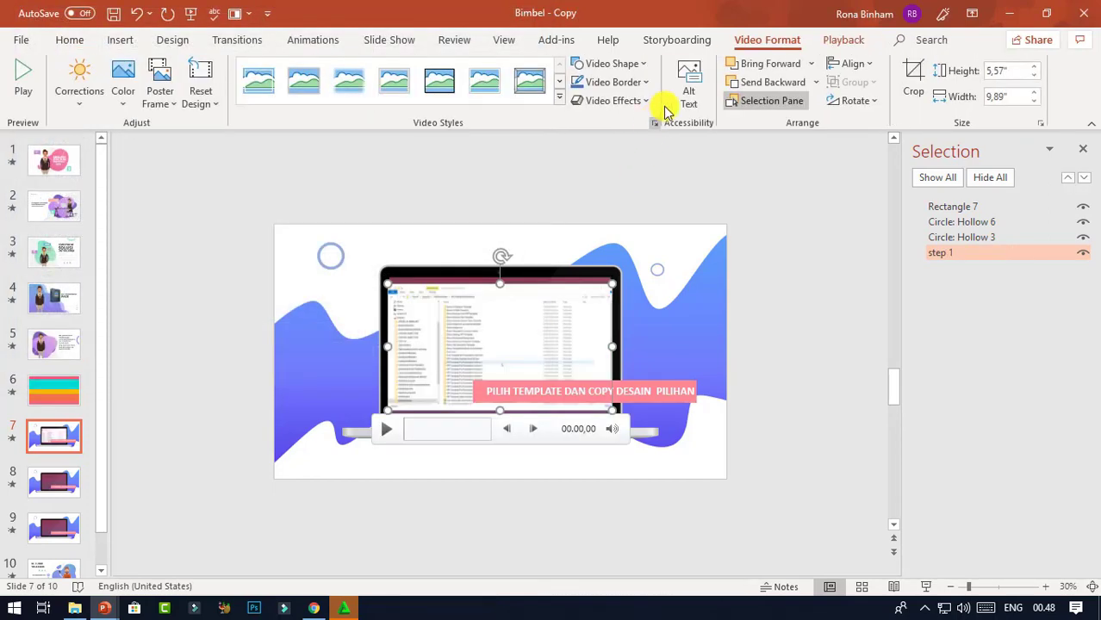
pyautogui.click(847, 38)
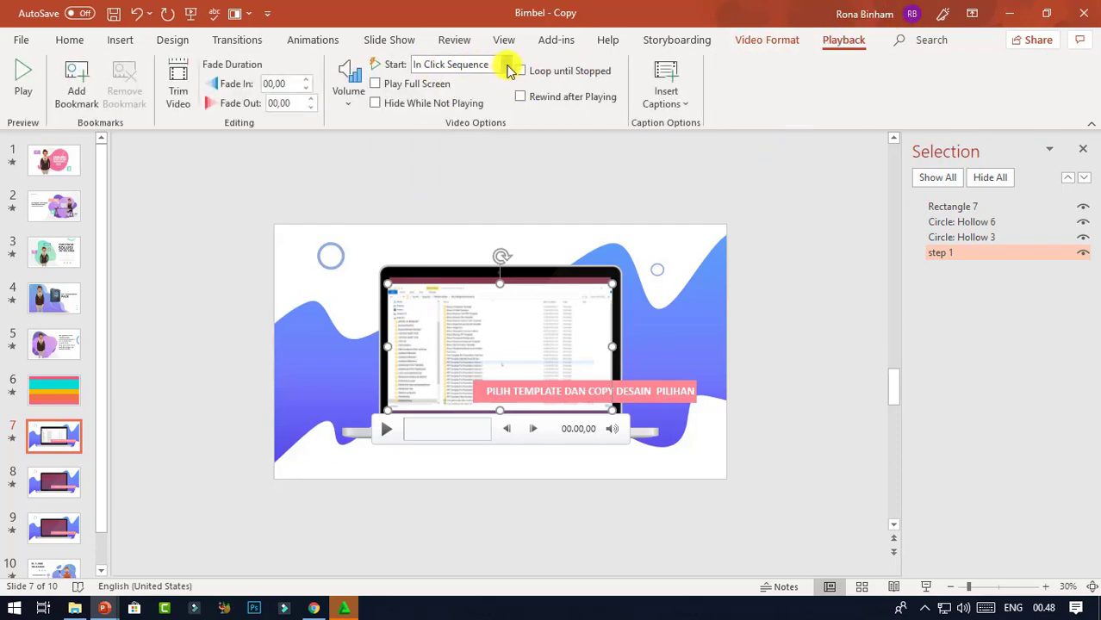
pyautogui.click(507, 66)
pyautogui.click(465, 102)
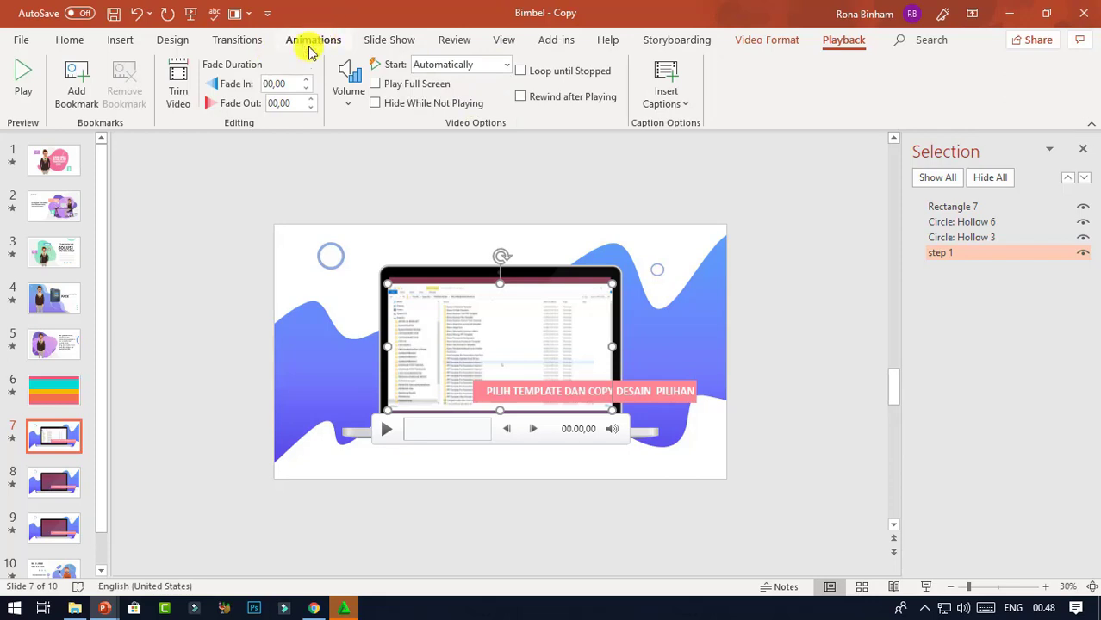
# Give the video a Play animation starting With Previous, moved up in the animation order.
pyautogui.click(310, 48)
pyautogui.click(229, 85)
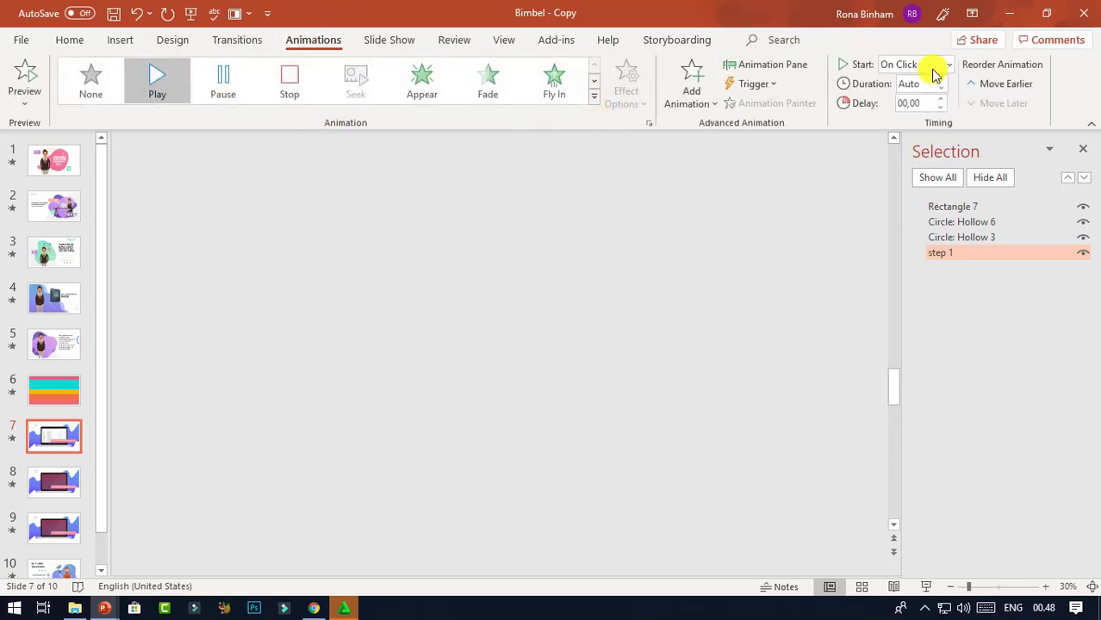
pyautogui.click(949, 65)
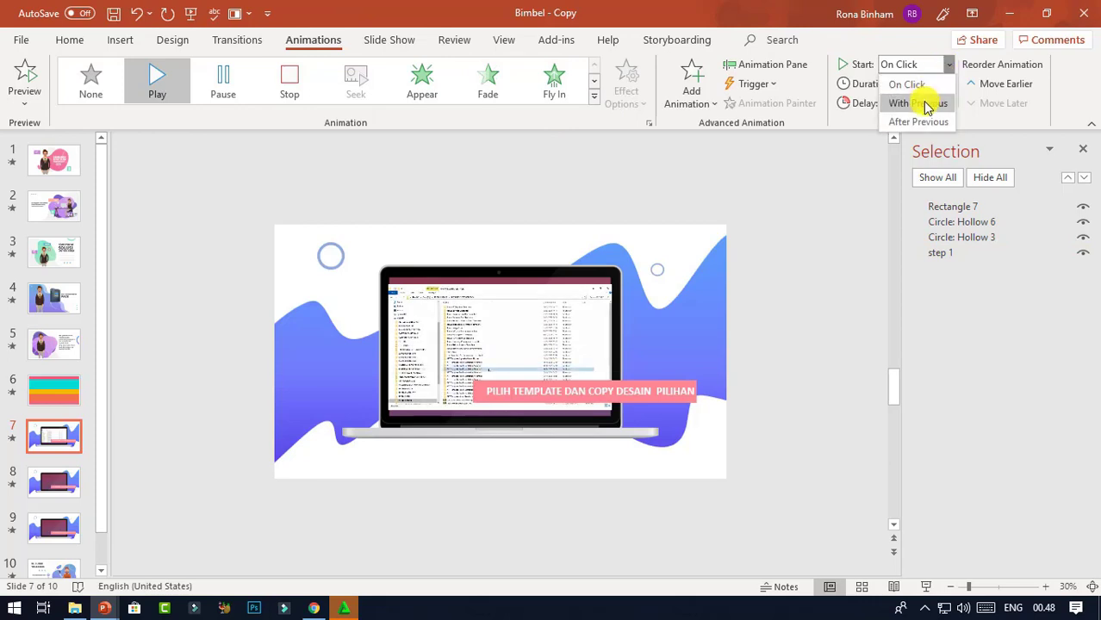
pyautogui.click(929, 101)
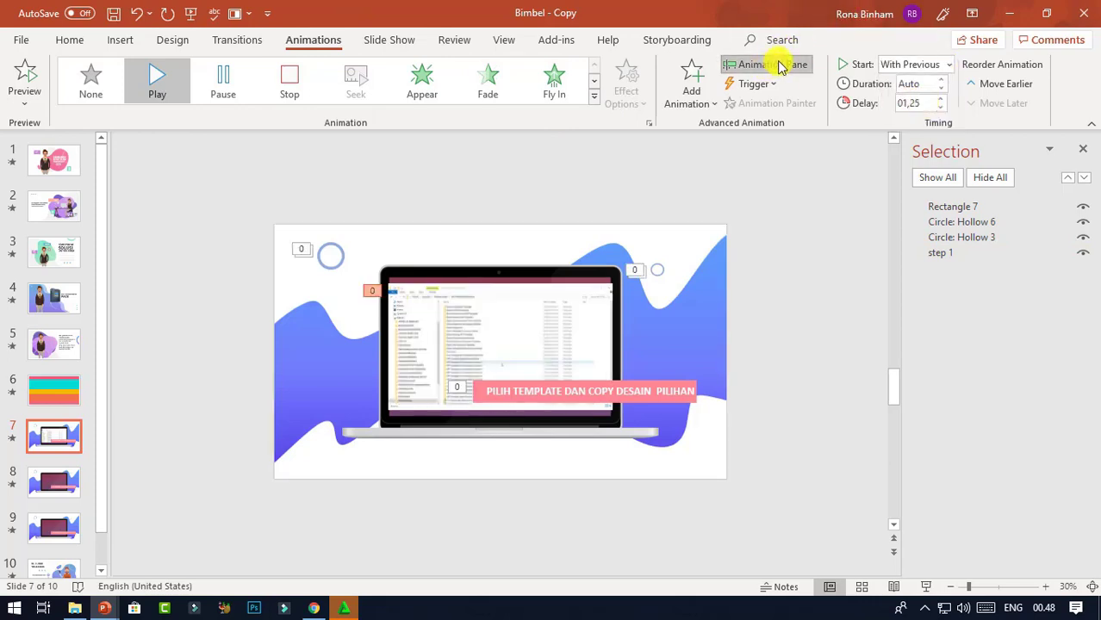
pyautogui.click(780, 67)
pyautogui.moveTo(995, 312); pyautogui.dragTo(990, 222)
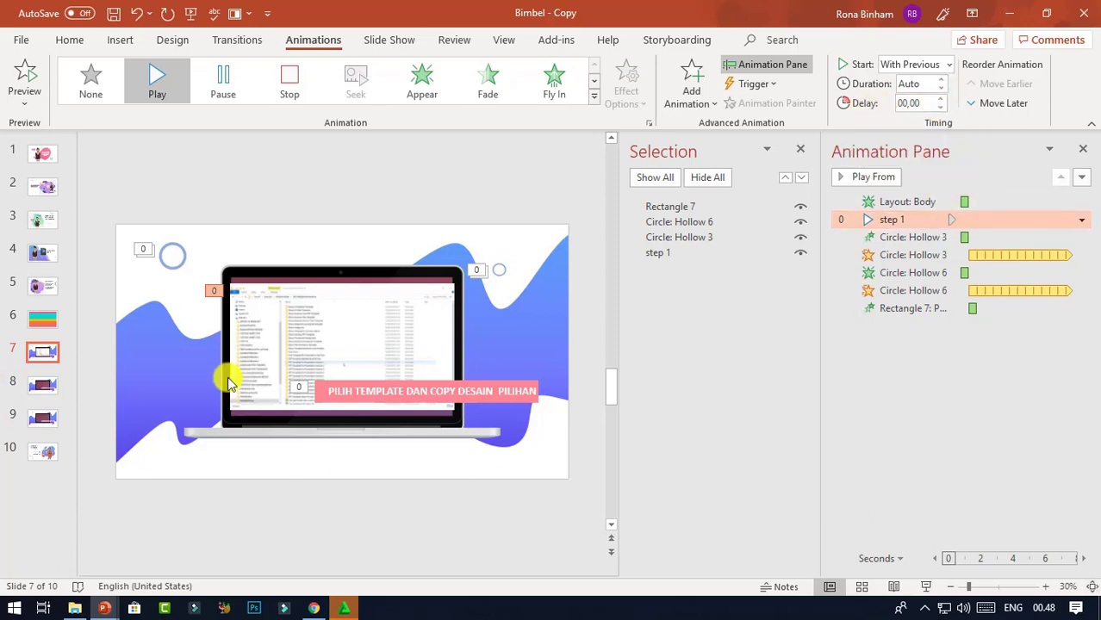
pyautogui.click(1083, 152)
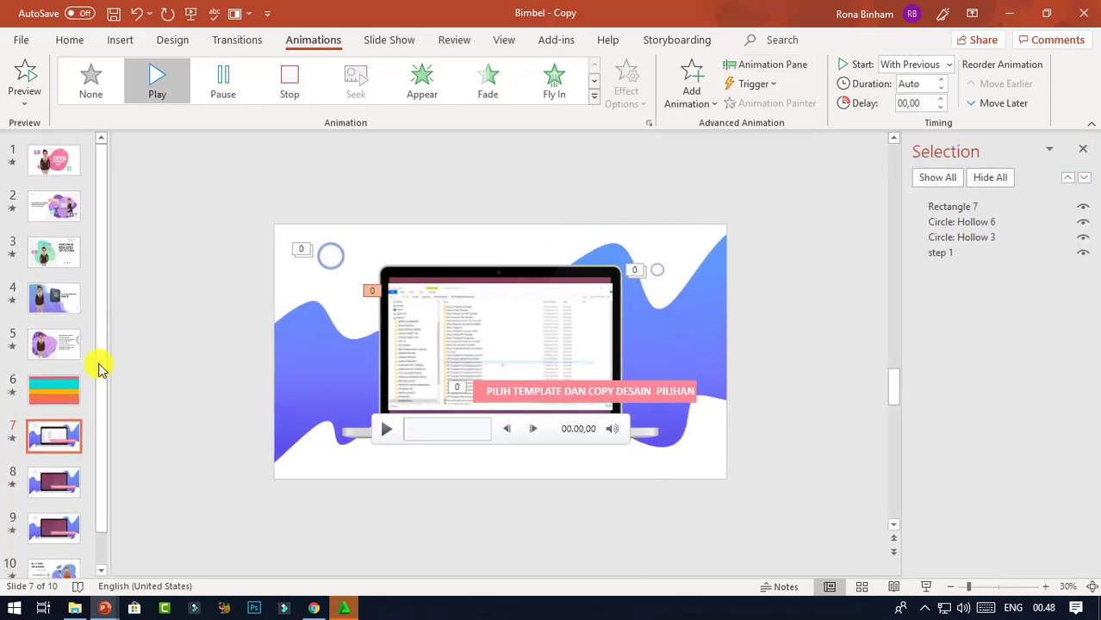
# On slide 8, edit the pink caption to read EDIT DAN SESUAIKAN DENGAN KEBUTUHAN.
pyautogui.click(59, 491)
pyautogui.press('Delete')
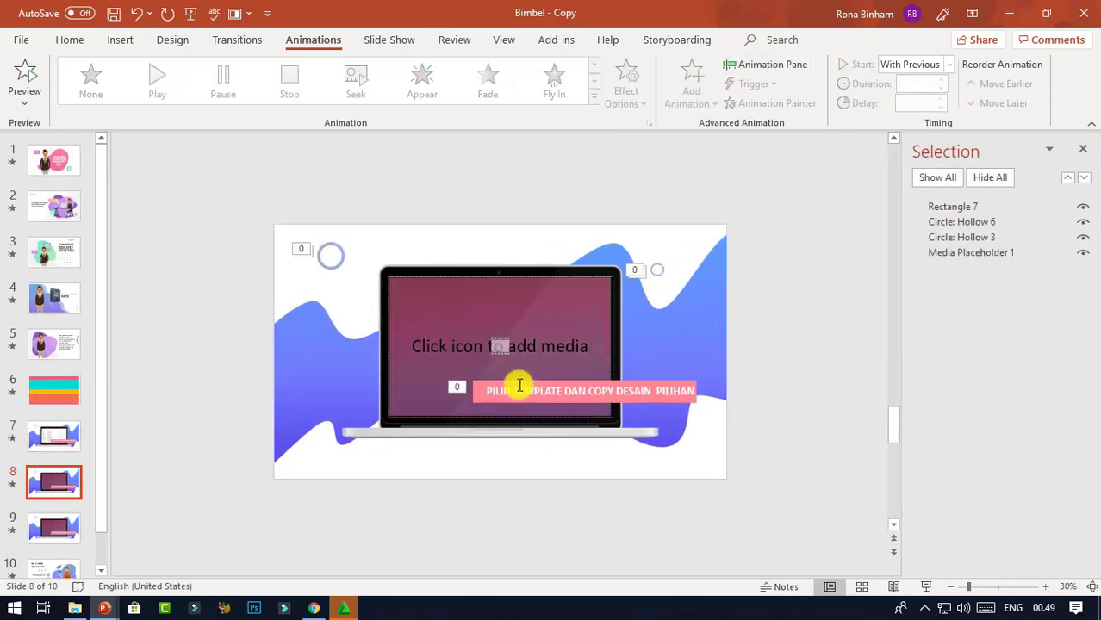
pyautogui.click(693, 390)
pyautogui.write('EDIT DAN SESUAIKAN DENGAN KEBUTUHAN')
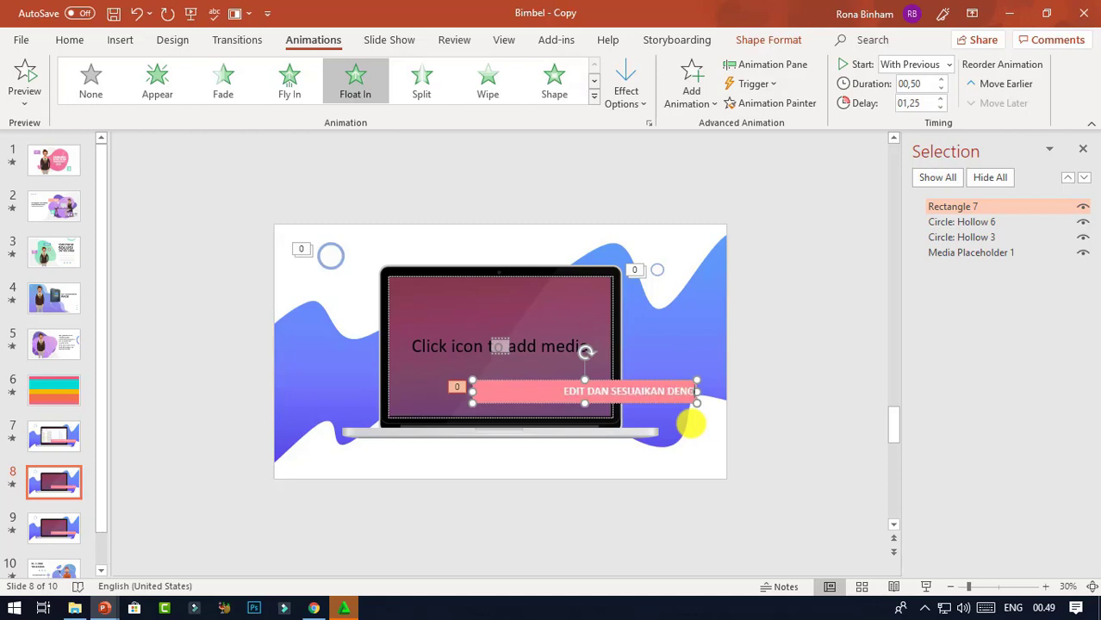
# Insert the Step 2 video into slide 8's laptop placeholder, set to start automatically.
pyautogui.click(500, 346)
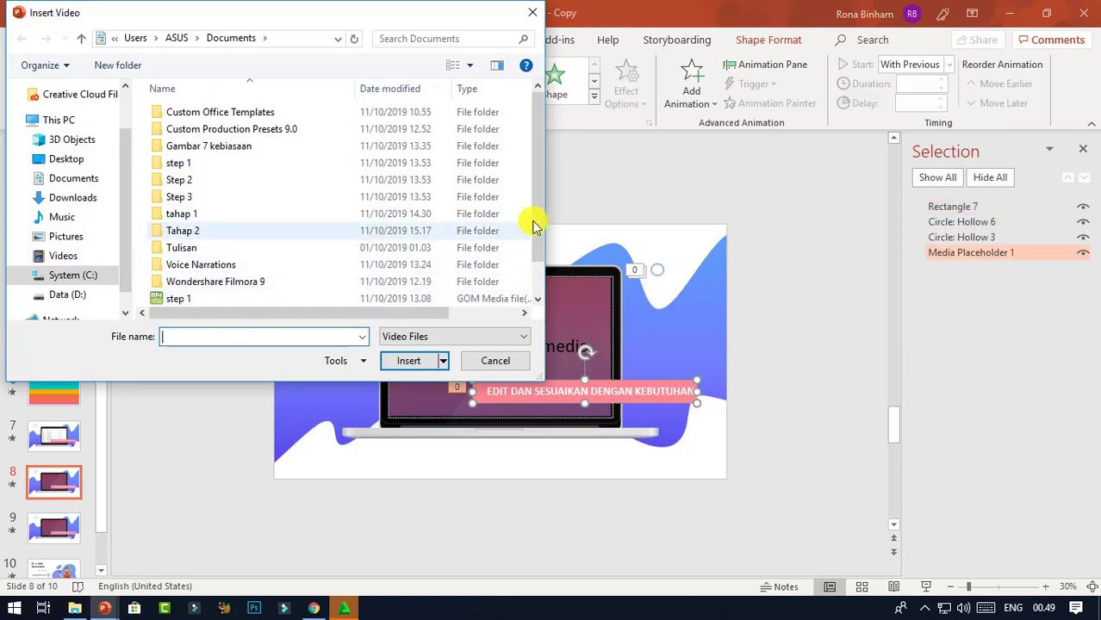
pyautogui.moveTo(534, 222); pyautogui.dragTo(517, 246)
pyautogui.click(225, 297)
pyautogui.click(405, 361)
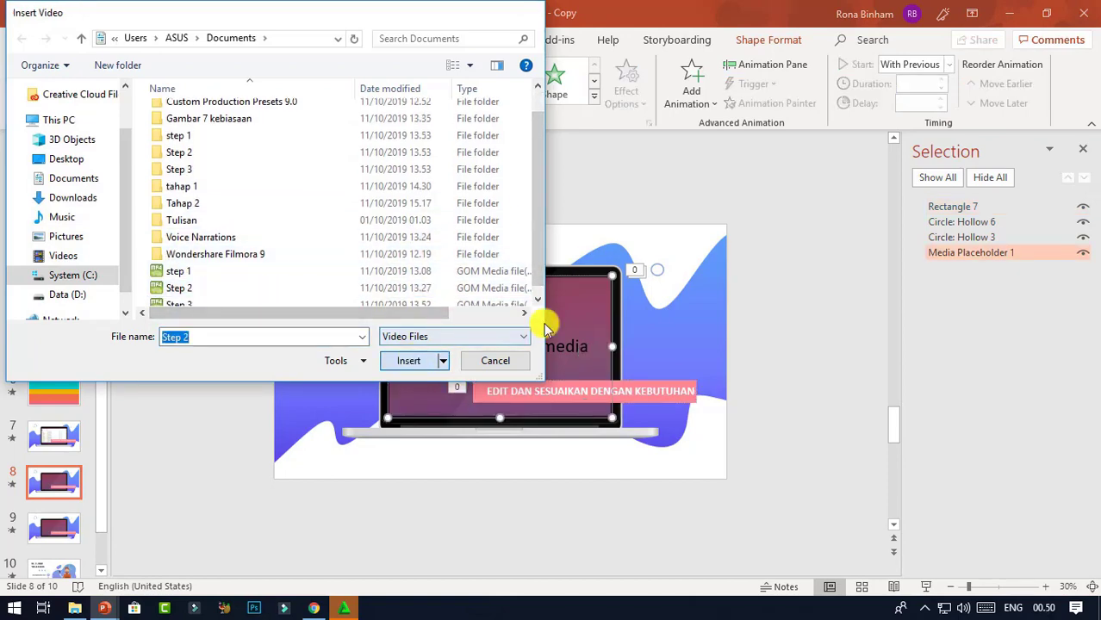
pyautogui.click(843, 39)
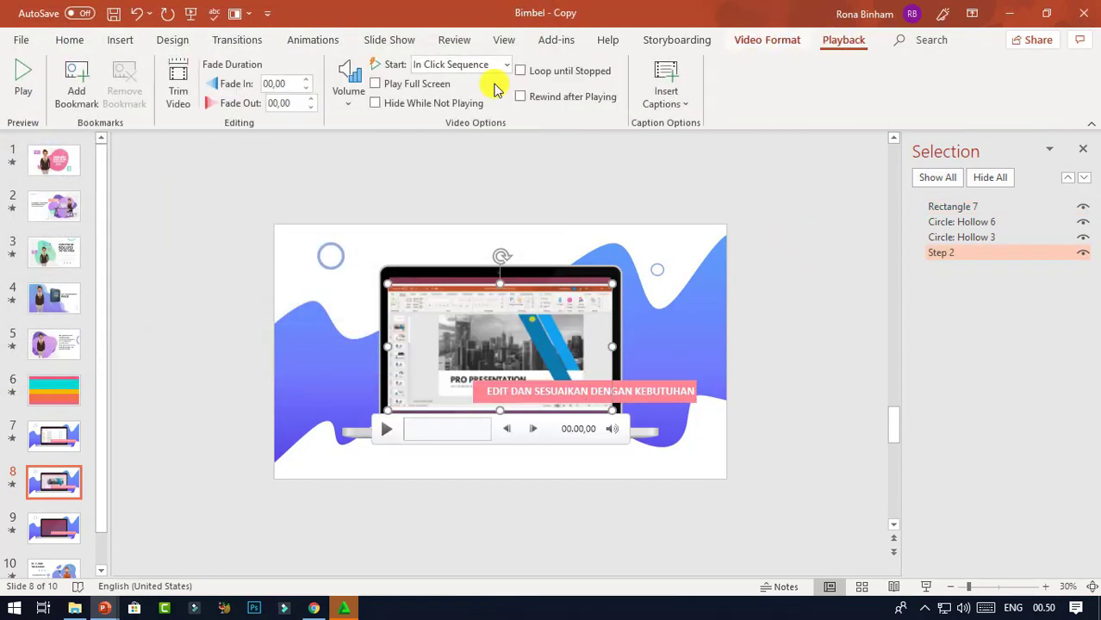
pyautogui.click(506, 64)
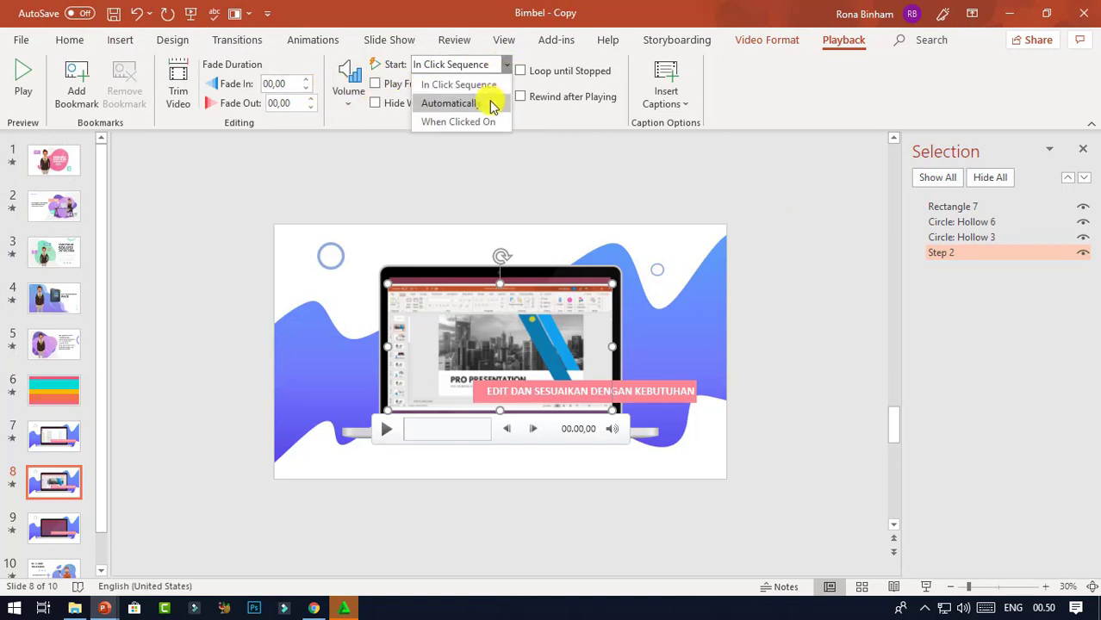
pyautogui.click(492, 102)
# Give the Step 2 video a Play animation With Previous, ordered right after Layout: Body.
pyautogui.click(318, 42)
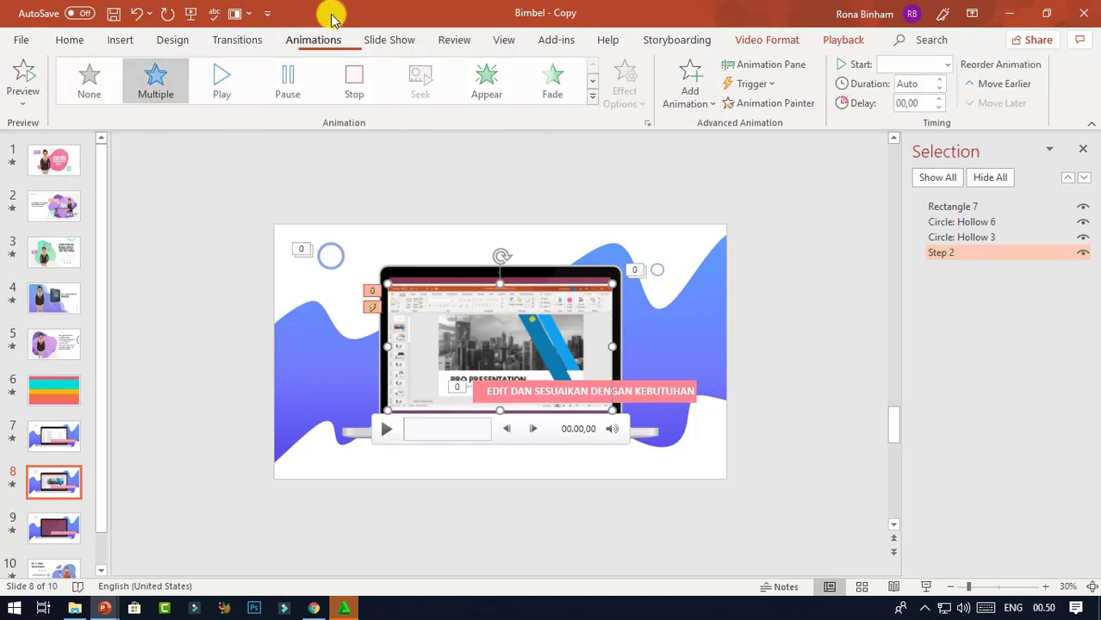
pyautogui.click(235, 79)
pyautogui.click(948, 65)
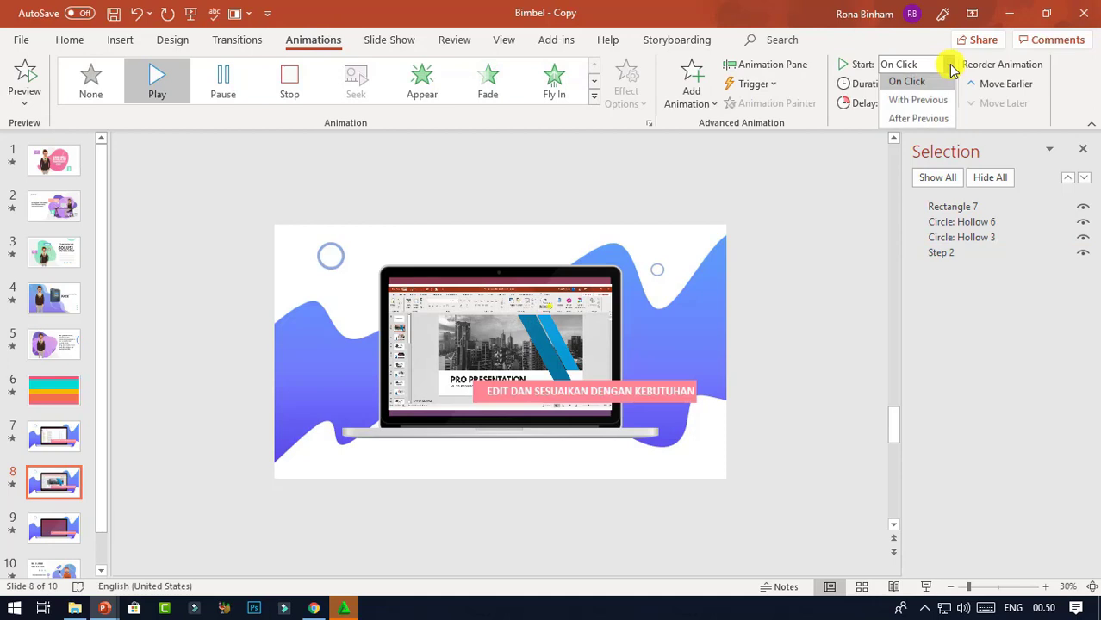
pyautogui.click(900, 99)
pyautogui.click(802, 71)
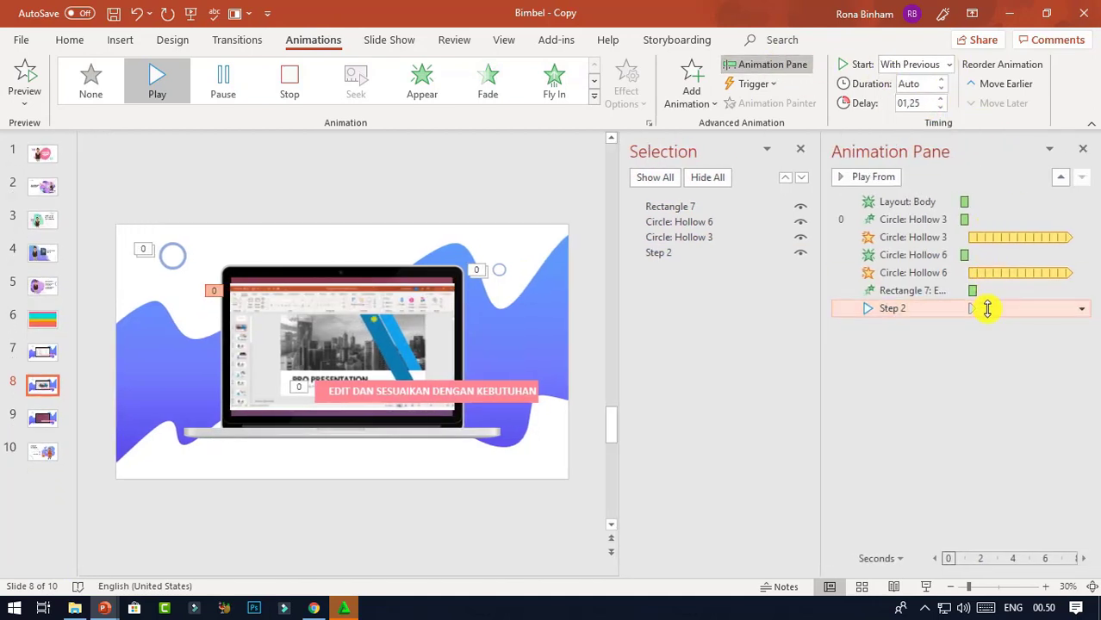
pyautogui.moveTo(986, 293); pyautogui.dragTo(985, 296)
pyautogui.moveTo(989, 212); pyautogui.dragTo(989, 215)
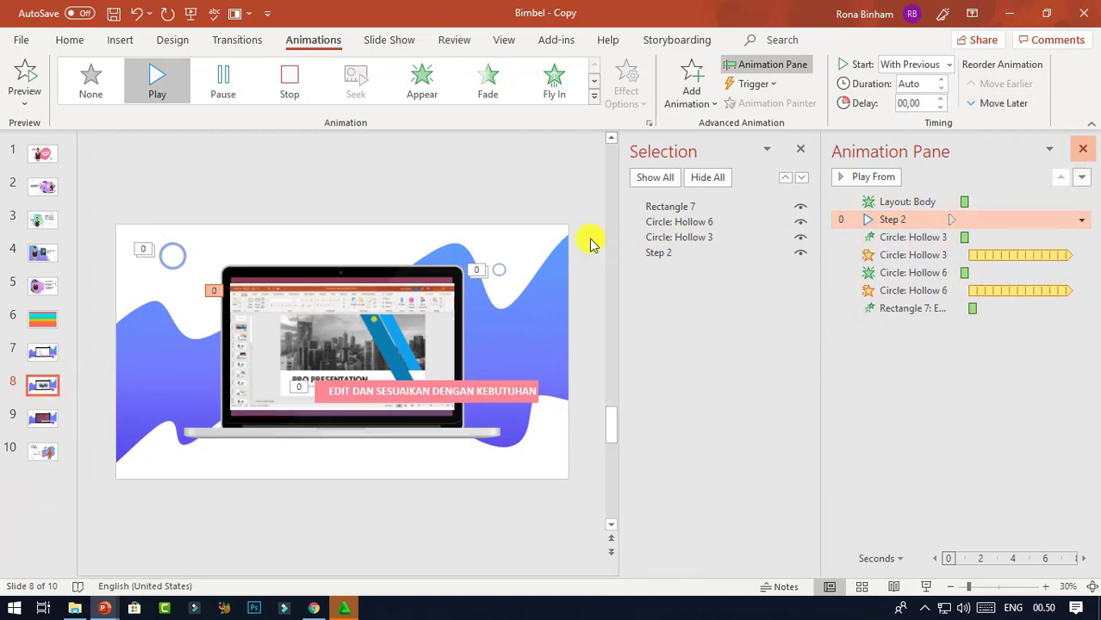
pyautogui.click(13, 488)
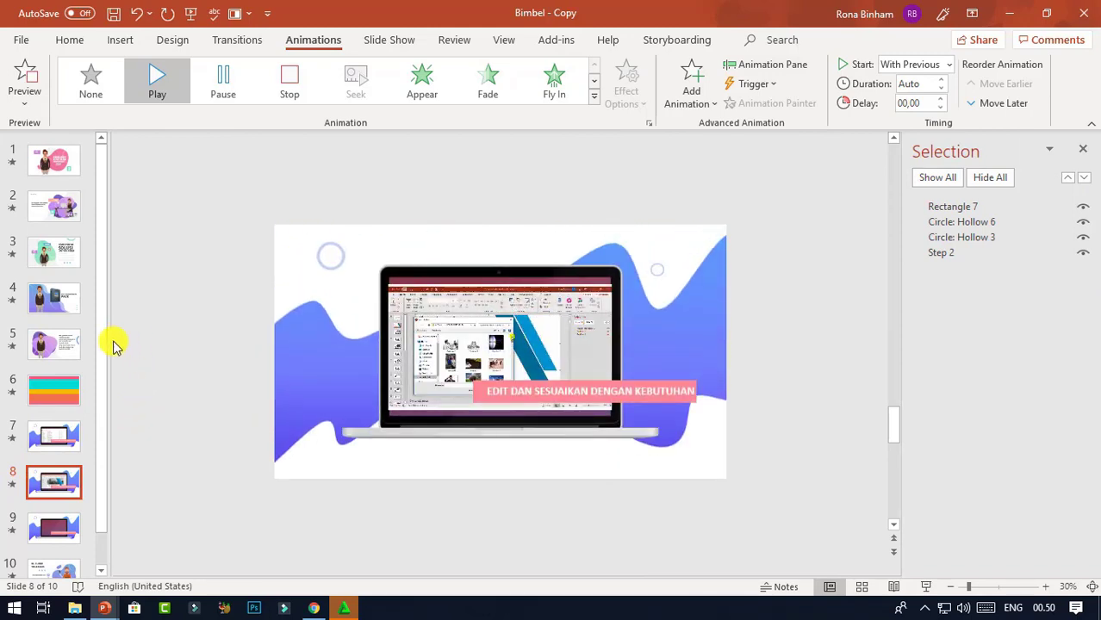
# Insert the Step 3 video into slide 9's laptop placeholder, set to start automatically.
pyautogui.click(74, 522)
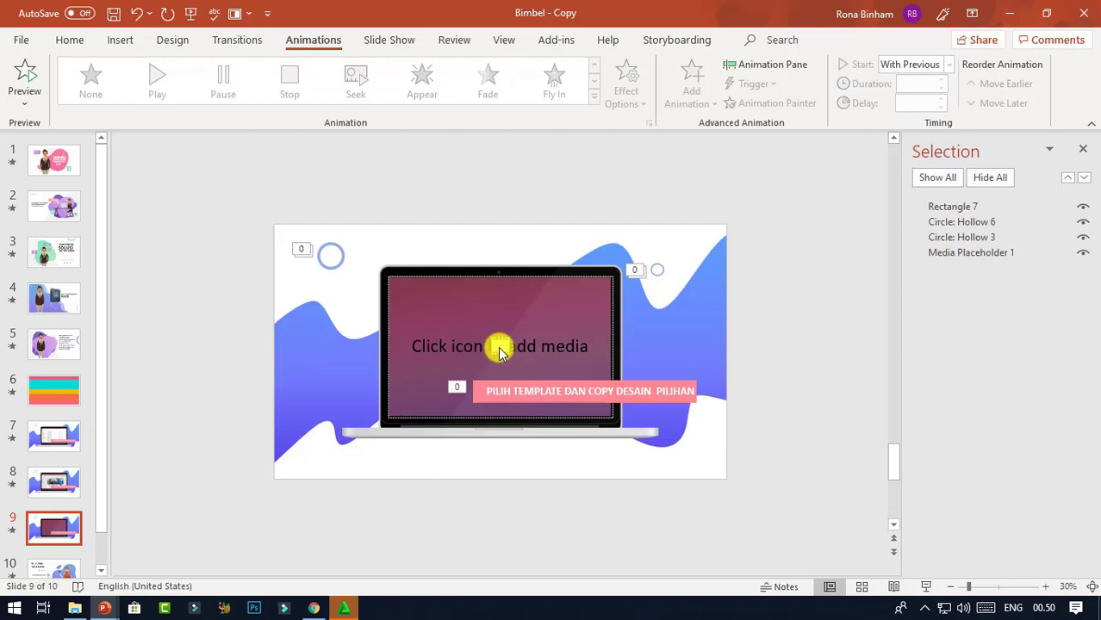
pyautogui.click(500, 353)
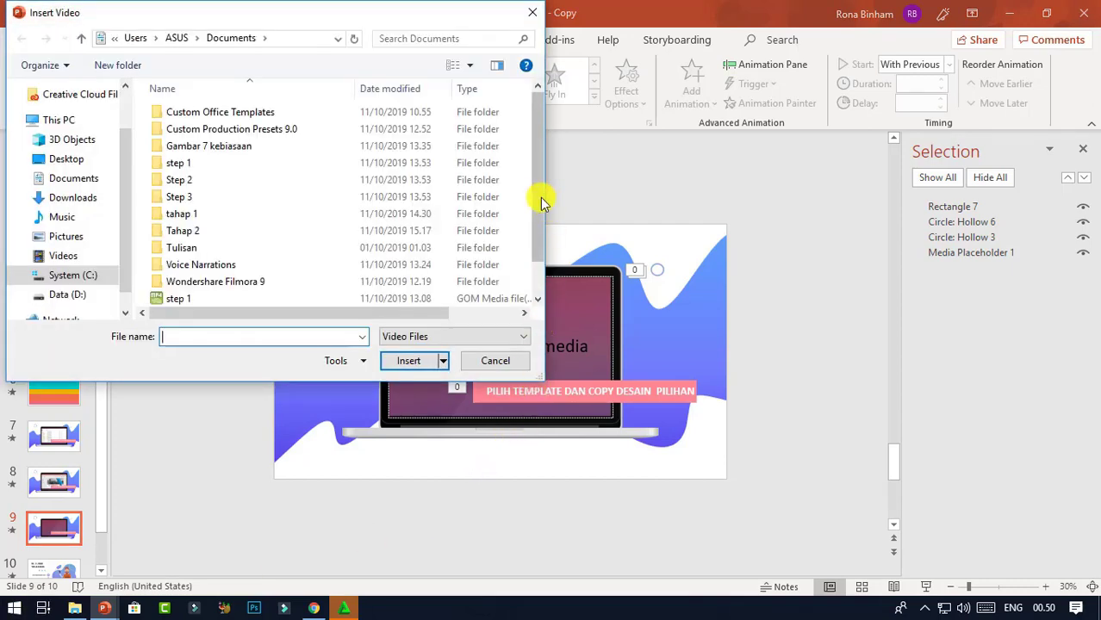
pyautogui.moveTo(538, 201); pyautogui.dragTo(509, 246)
pyautogui.click(198, 297)
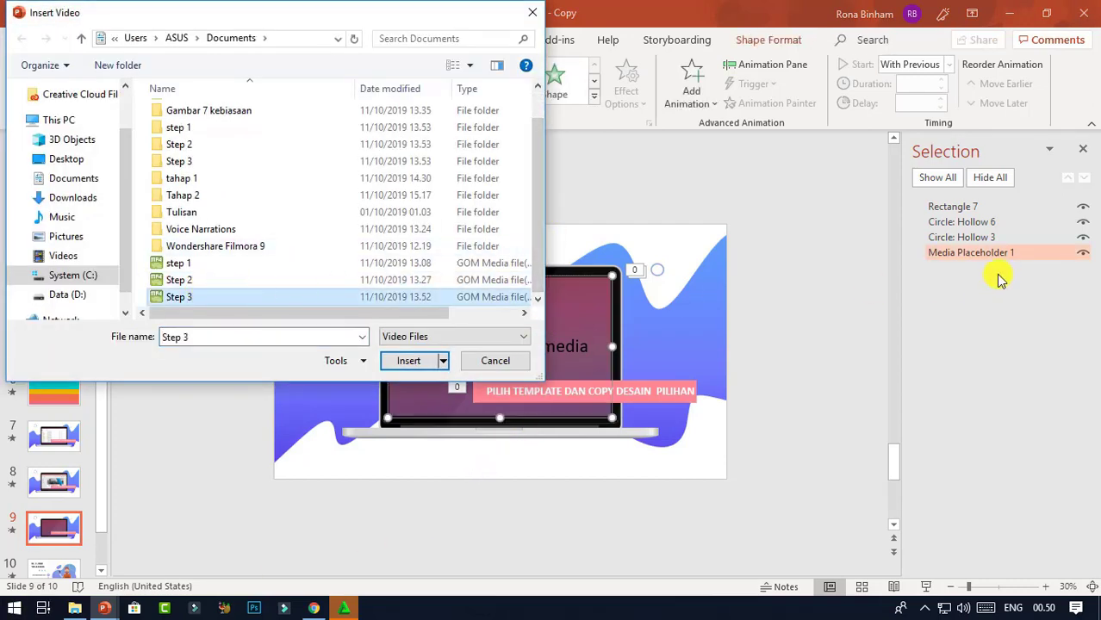
pyautogui.click(408, 361)
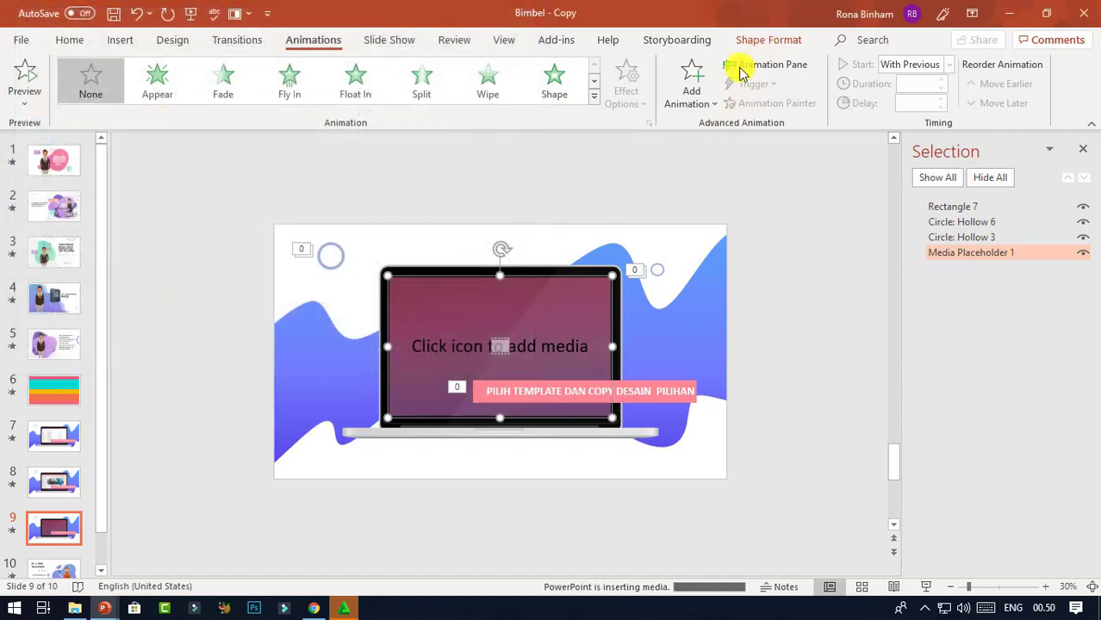
pyautogui.click(829, 40)
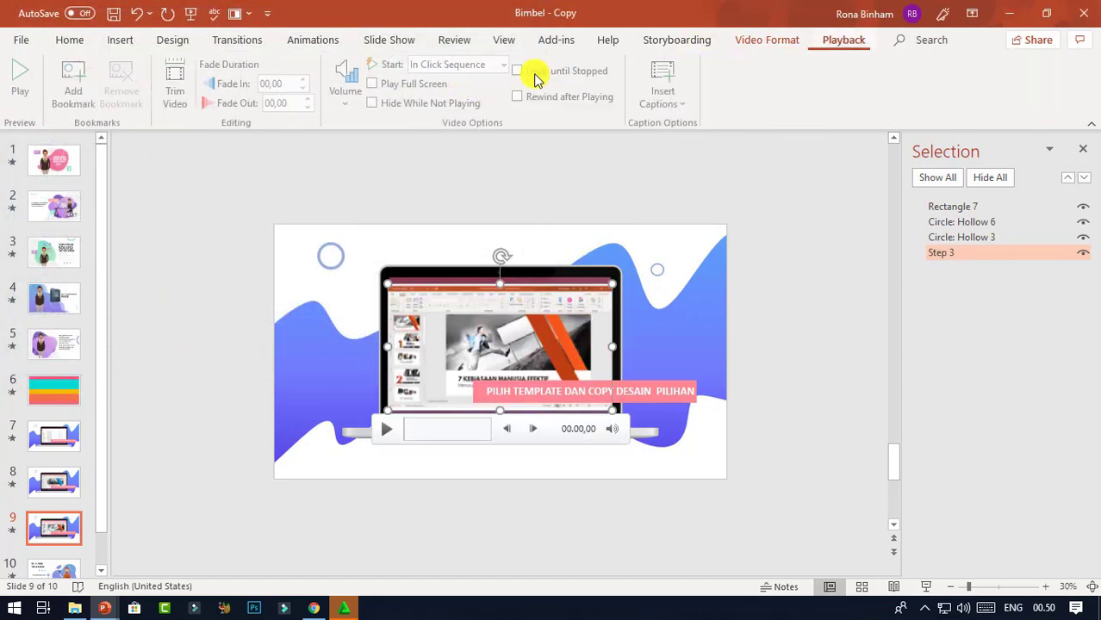
pyautogui.click(510, 69)
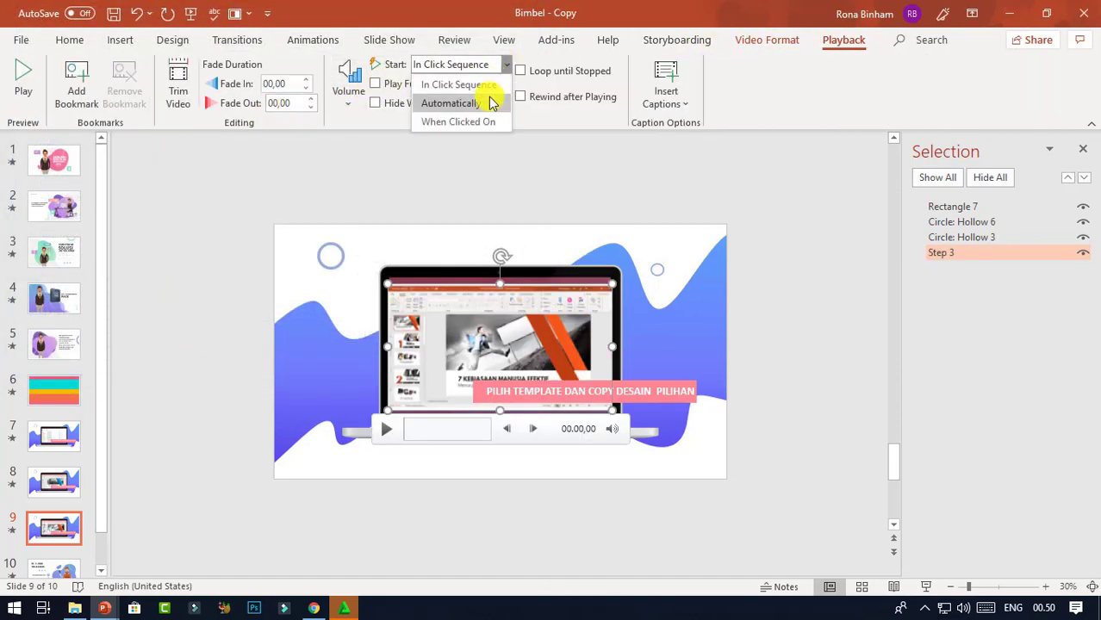
pyautogui.click(470, 100)
# Give the Step 3 video a Play animation With Previous, second in order, and preview the slide.
pyautogui.click(320, 41)
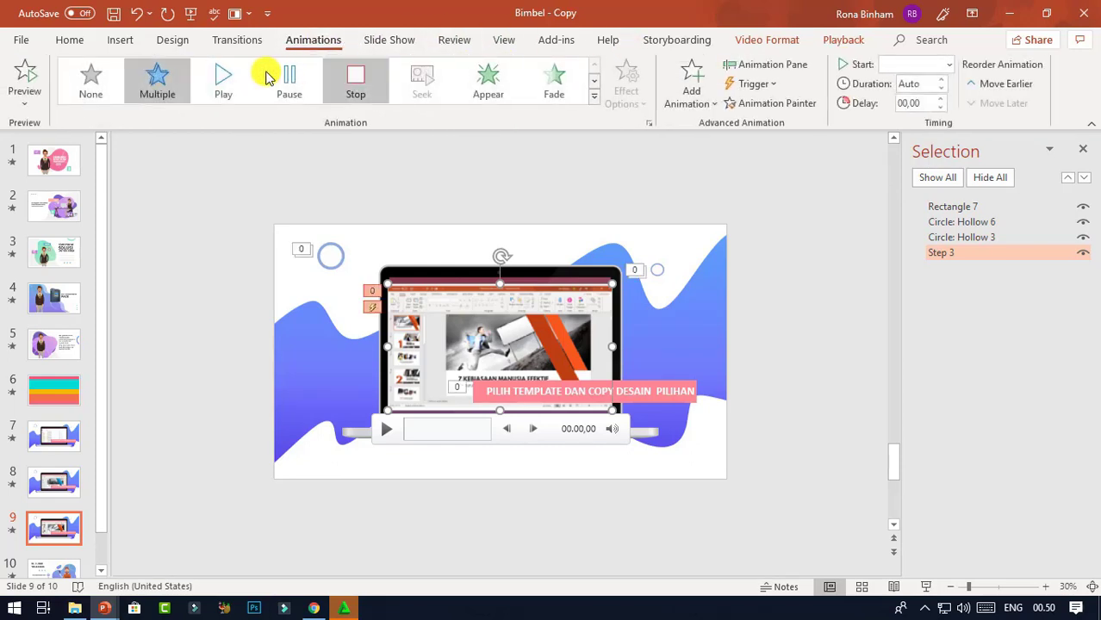
pyautogui.click(223, 82)
pyautogui.click(947, 65)
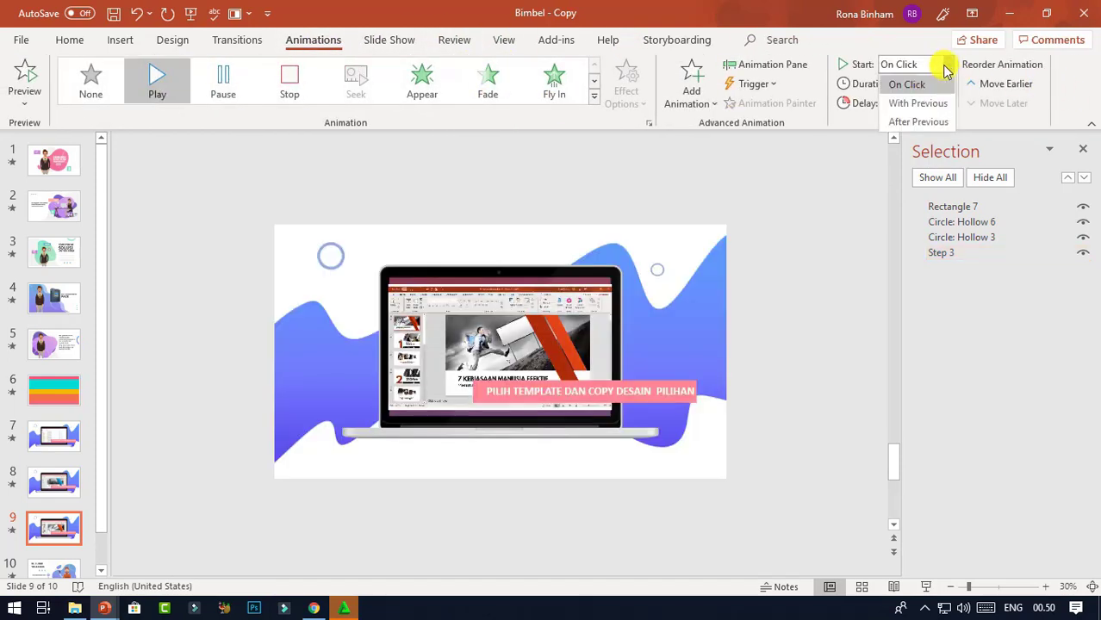
pyautogui.click(917, 104)
pyautogui.click(804, 66)
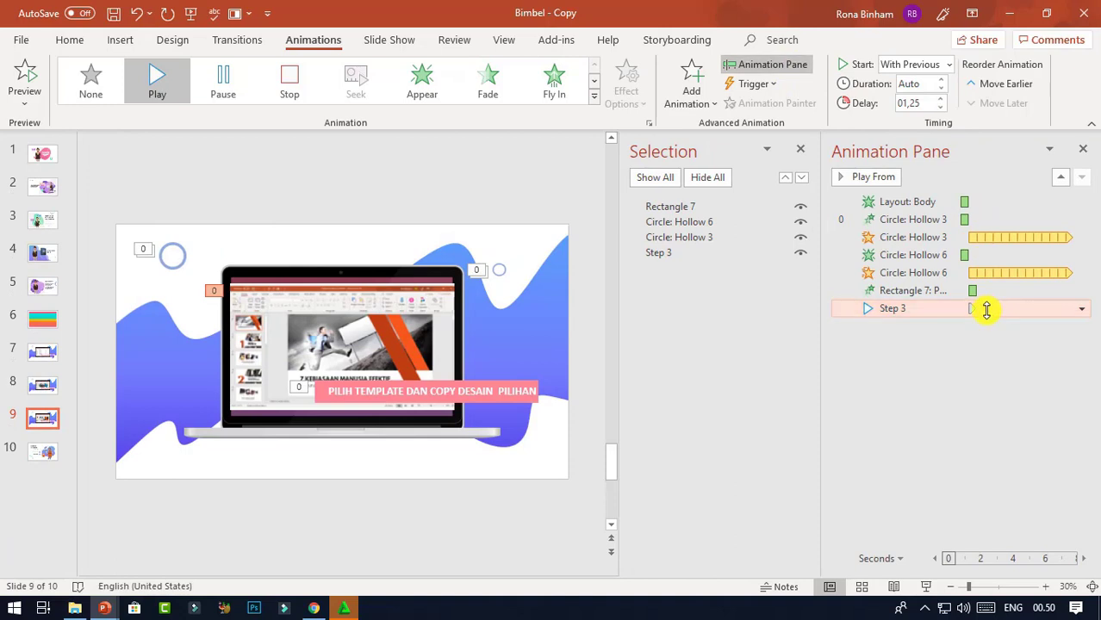
pyautogui.moveTo(985, 307); pyautogui.dragTo(984, 214)
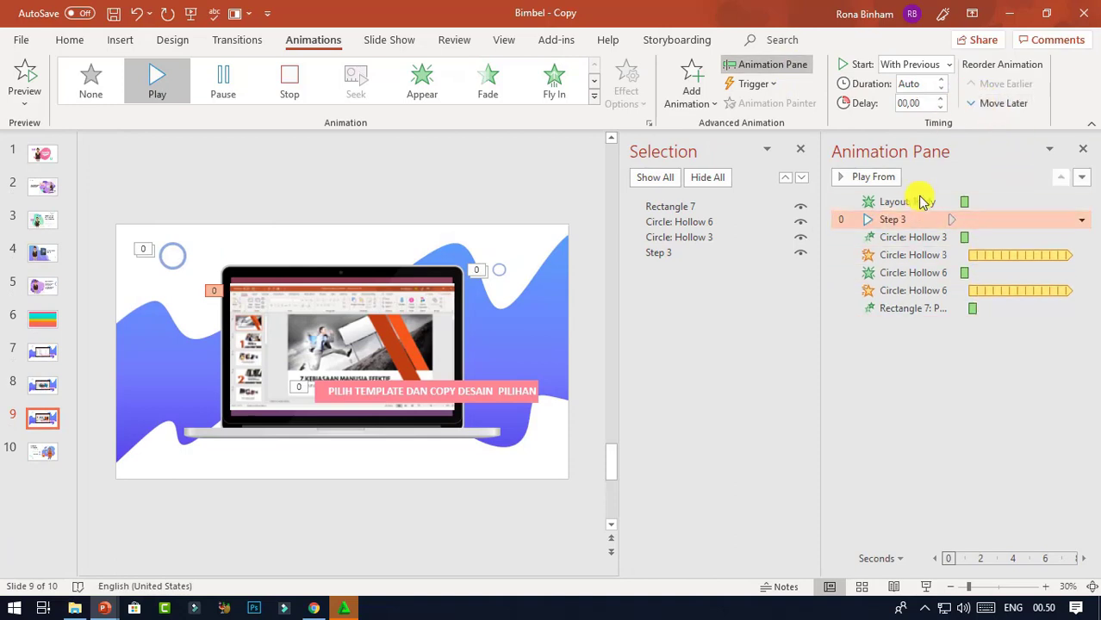
pyautogui.click(1084, 149)
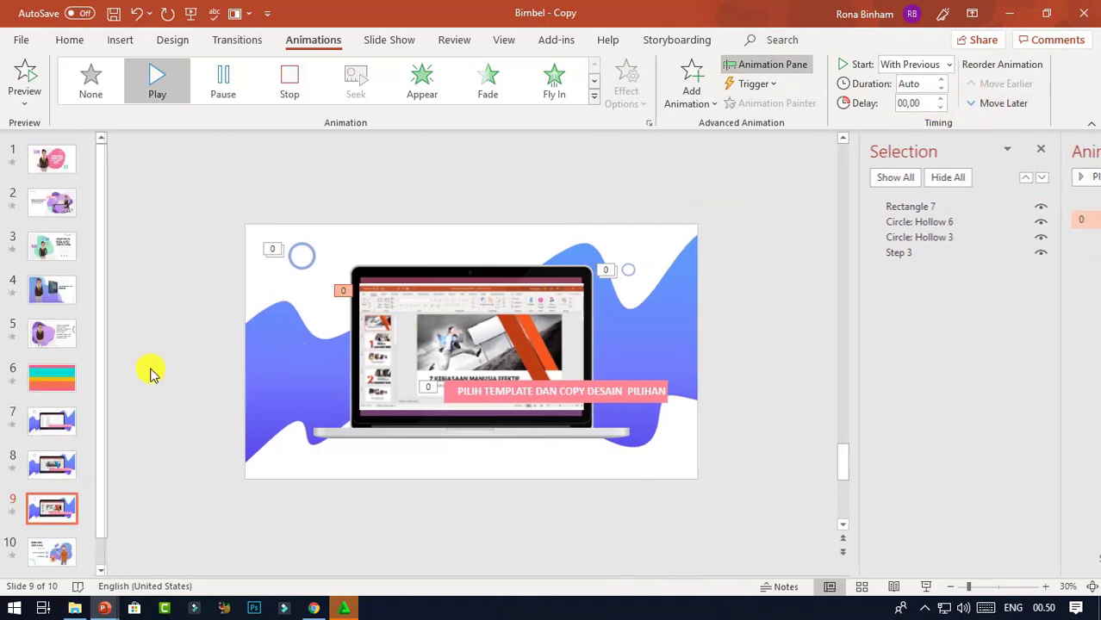
pyautogui.click(15, 530)
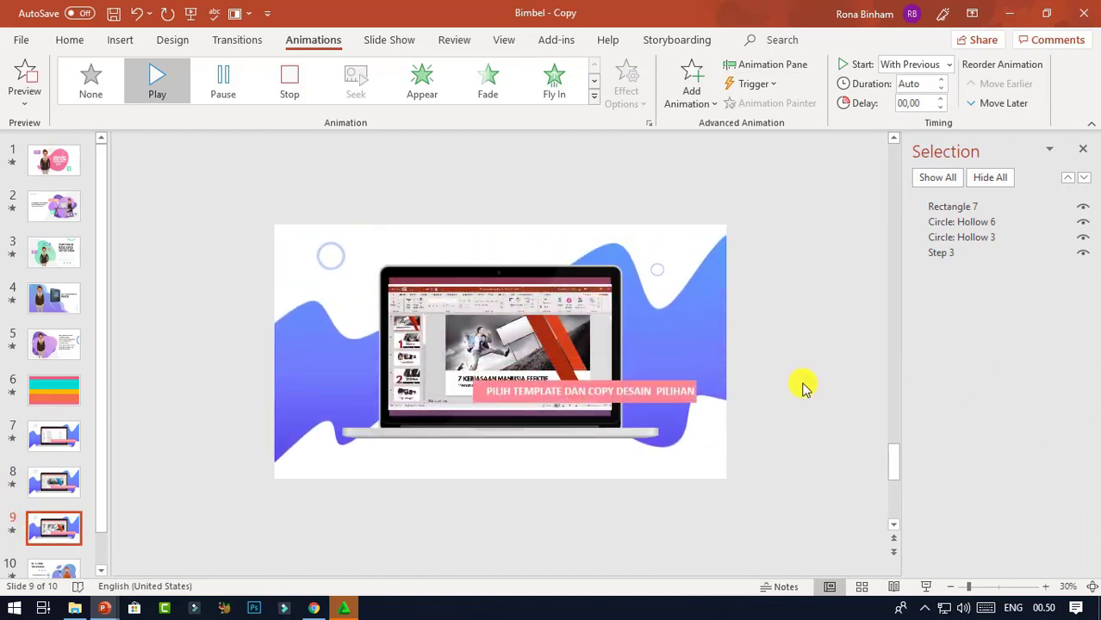
pyautogui.click(693, 391)
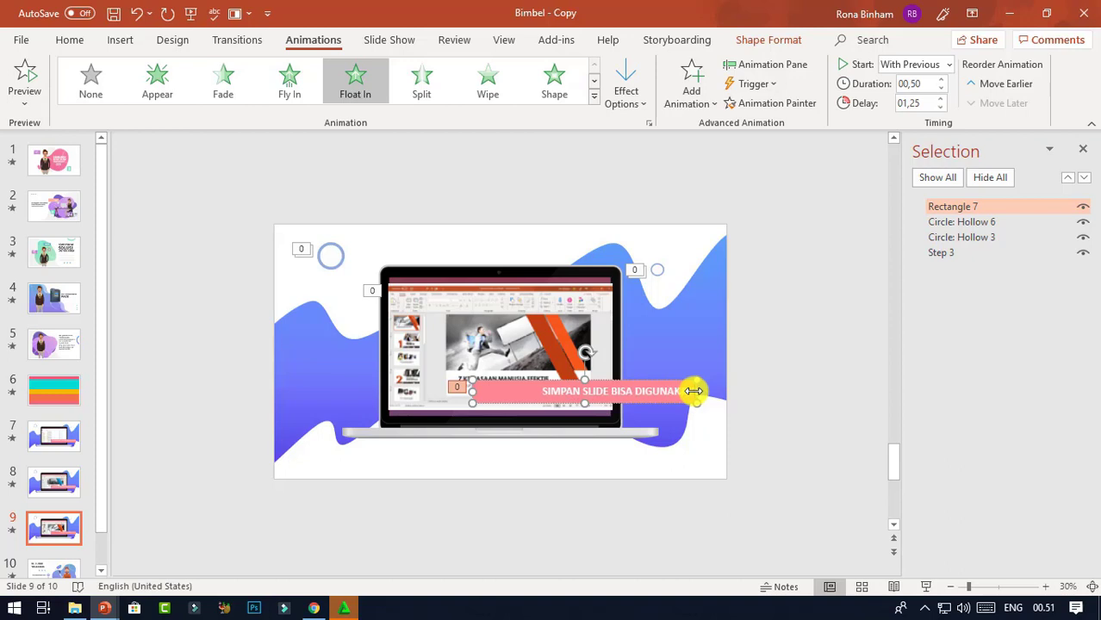
pyautogui.click(380, 453)
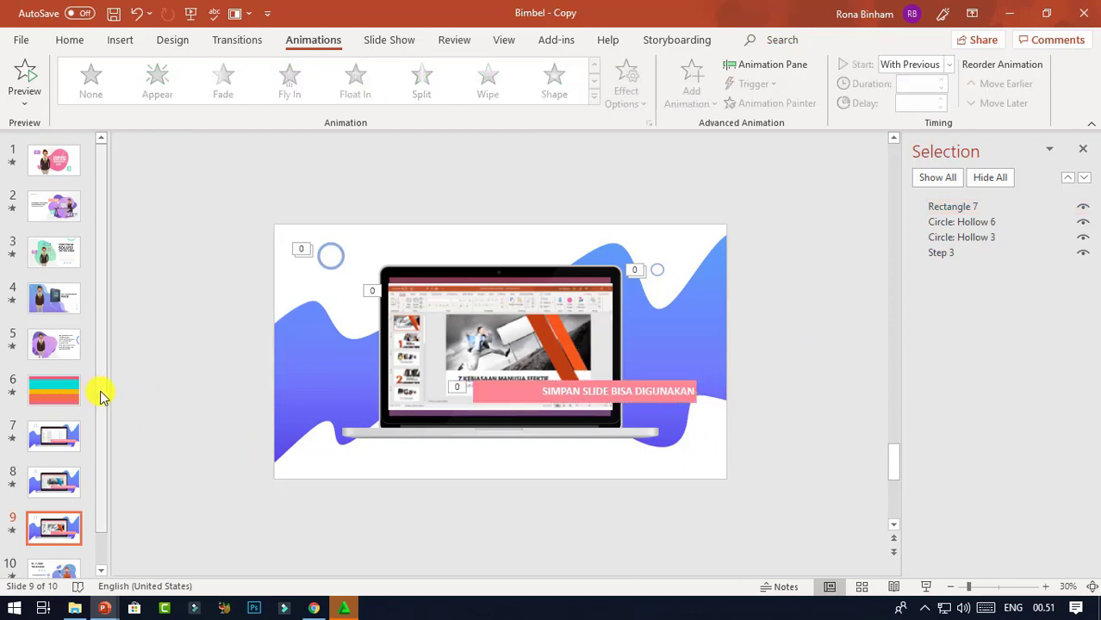
# Go to slide 10 and erase the HUBUNGI heading text.
pyautogui.scroll(-1, 91, 492)
pyautogui.click(72, 531)
pyautogui.click(401, 254)
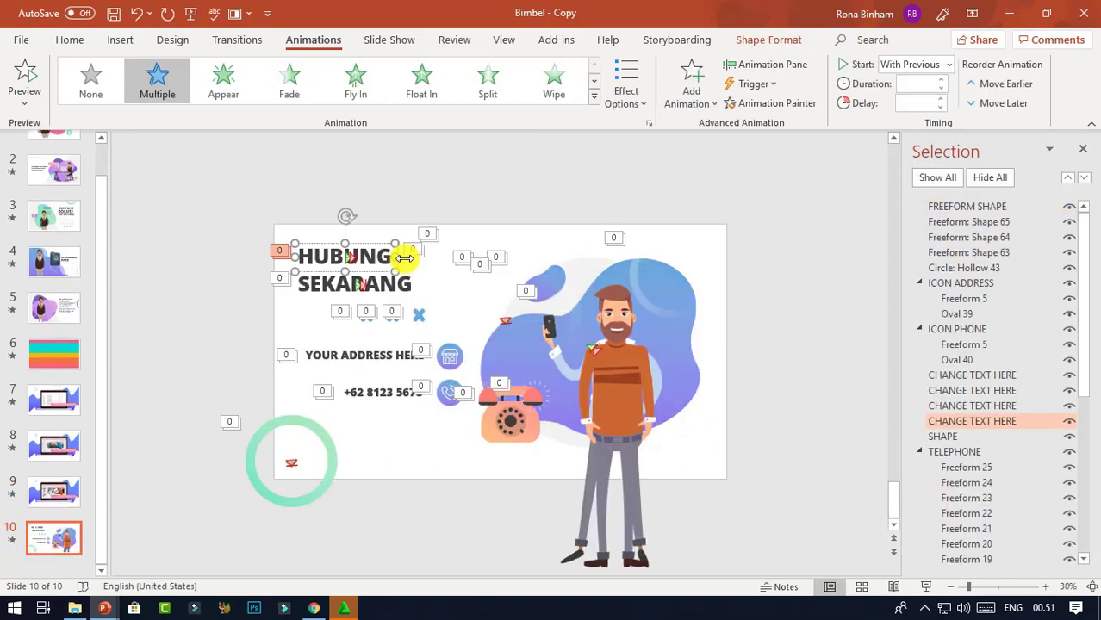
pyautogui.press('BackSpace')
pyautogui.press('BackSpace')
pyautogui.press('BackSpace')
pyautogui.press('BackSpace')
pyautogui.press('BackSpace')
pyautogui.press('BackSpace')
# Type MILIKI into slide 10's heading and delete the telephone graphic, address icon and phone icon.
pyautogui.write('MI')
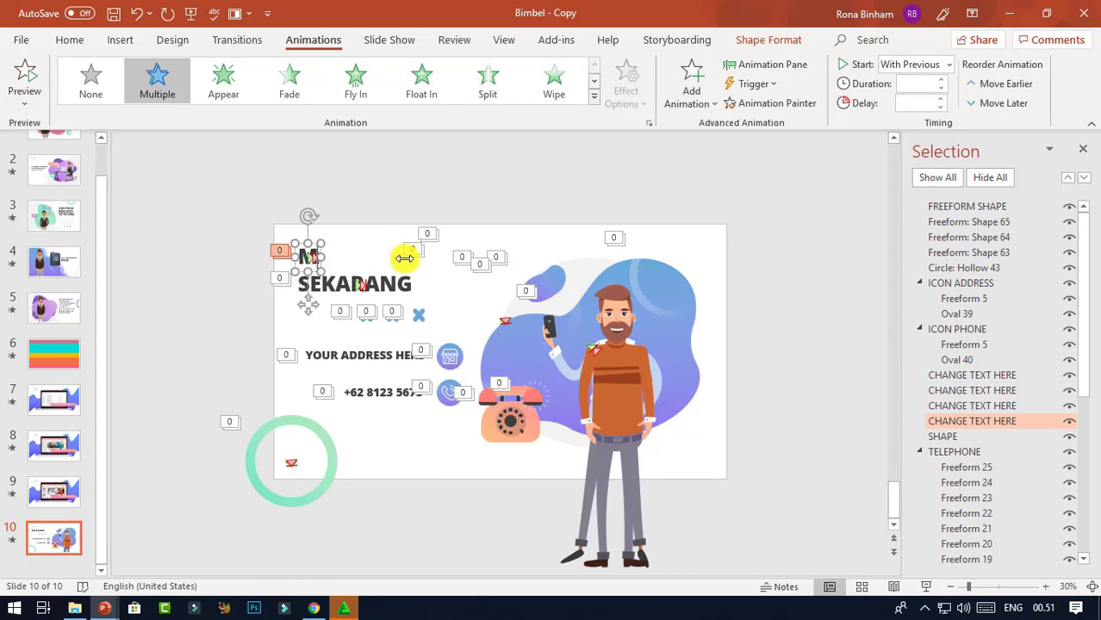
pyautogui.write('LIKI')
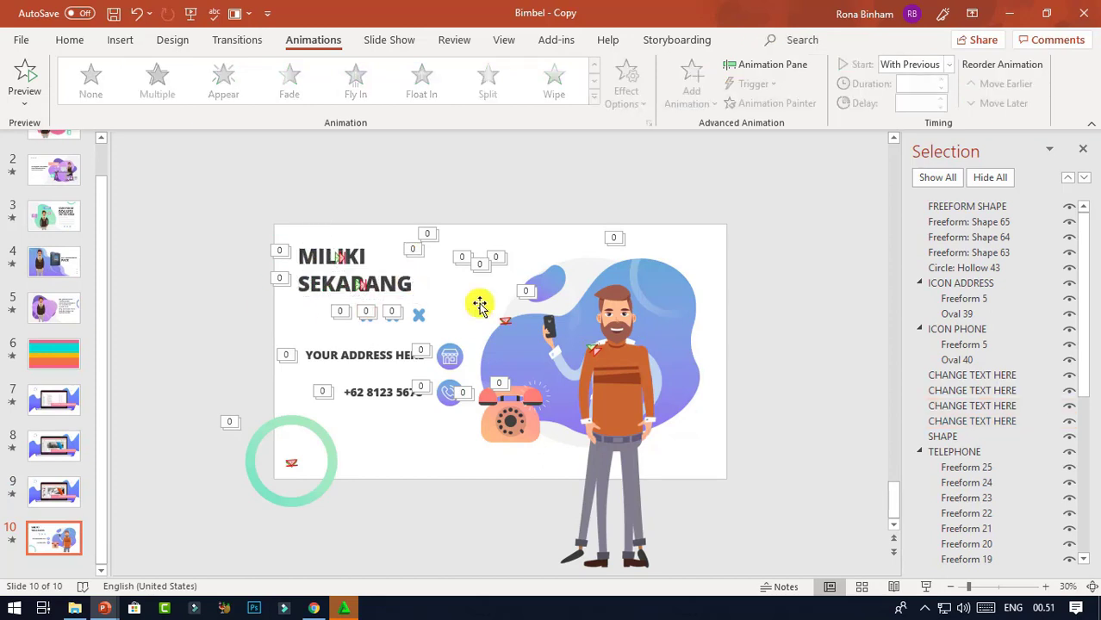
pyautogui.click(1083, 149)
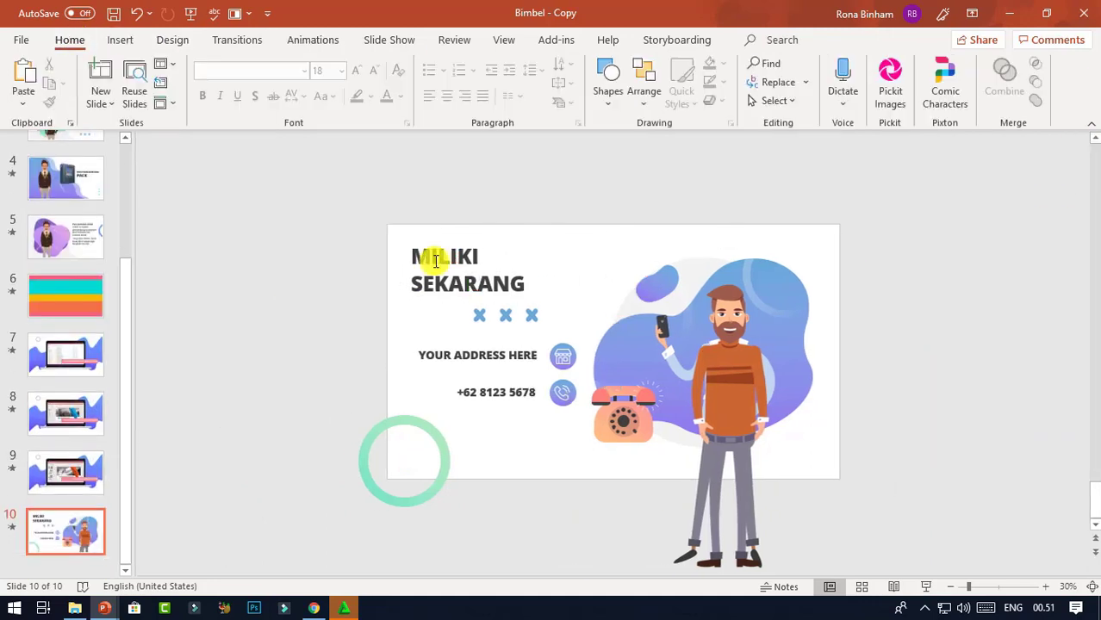
pyautogui.click(628, 421)
pyautogui.press('Delete')
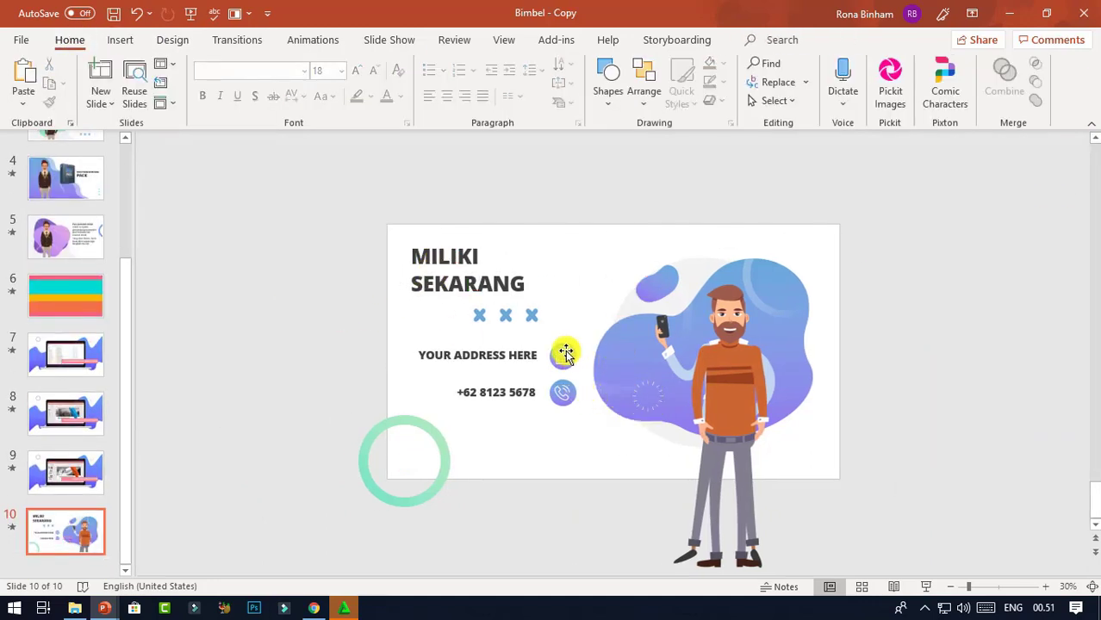
pyautogui.click(592, 435)
pyautogui.click(562, 357)
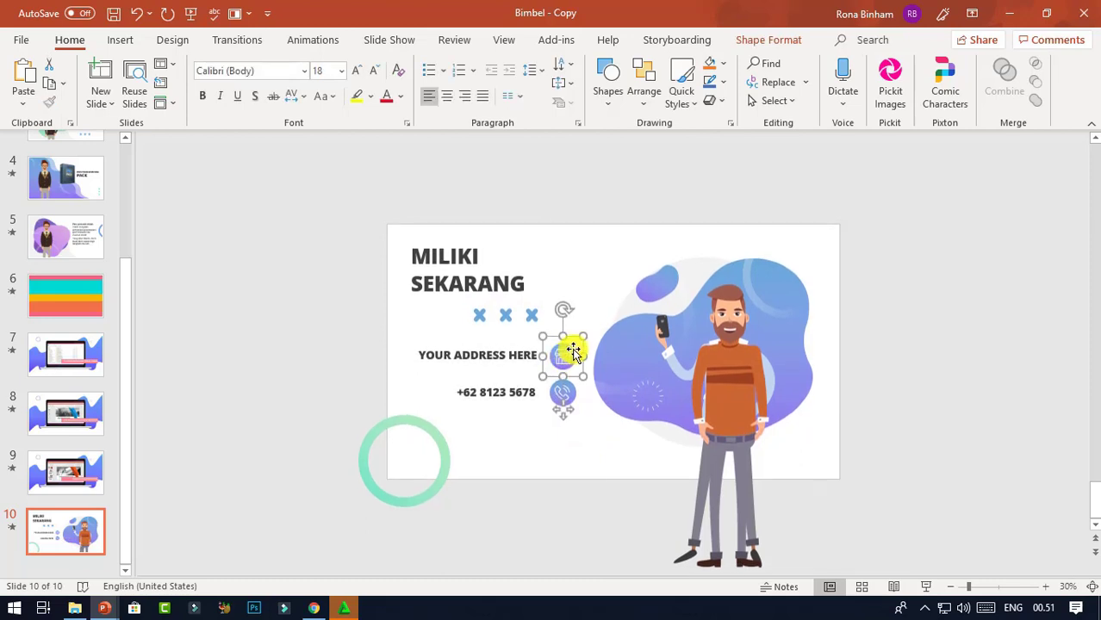
pyautogui.press('Delete')
pyautogui.click(571, 393)
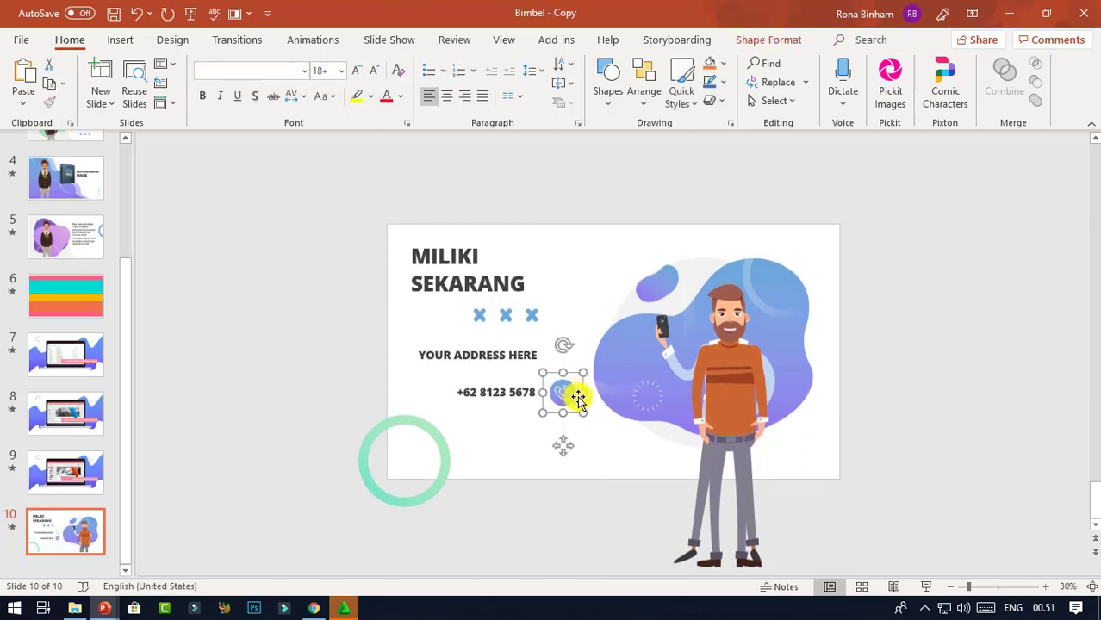
pyautogui.press('Delete')
# Select the three X marks together beneath the heading.
pyautogui.click(530, 316)
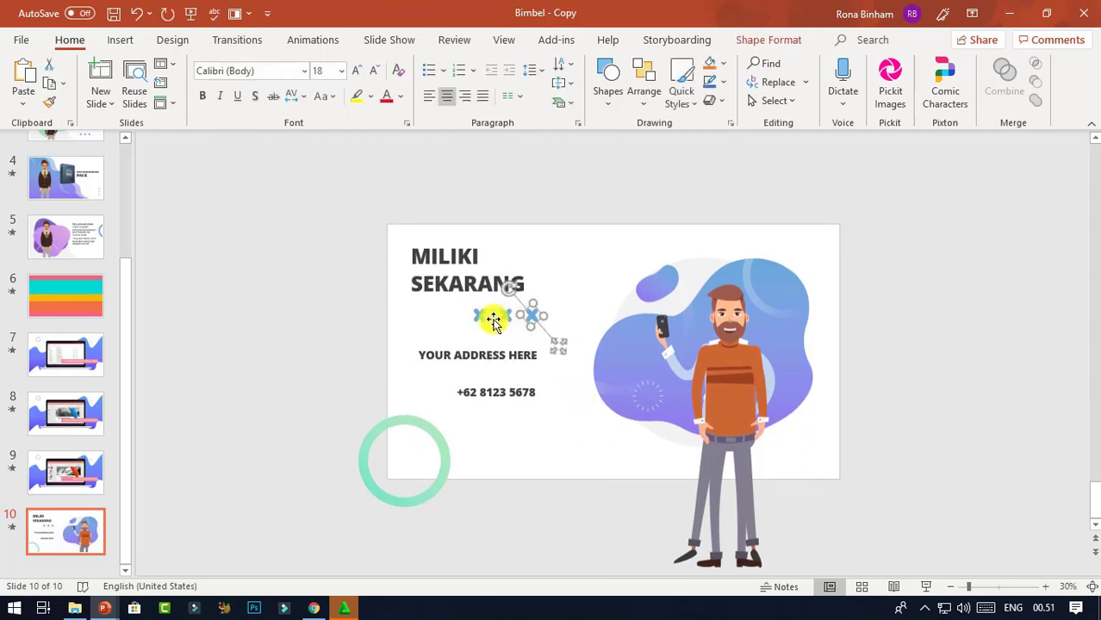
pyautogui.click(427, 330)
pyautogui.moveTo(349, 292)
pyautogui.mouseDown()
pyautogui.moveTo(560, 325)
pyautogui.moveTo(496, 312)
pyautogui.mouseUp()
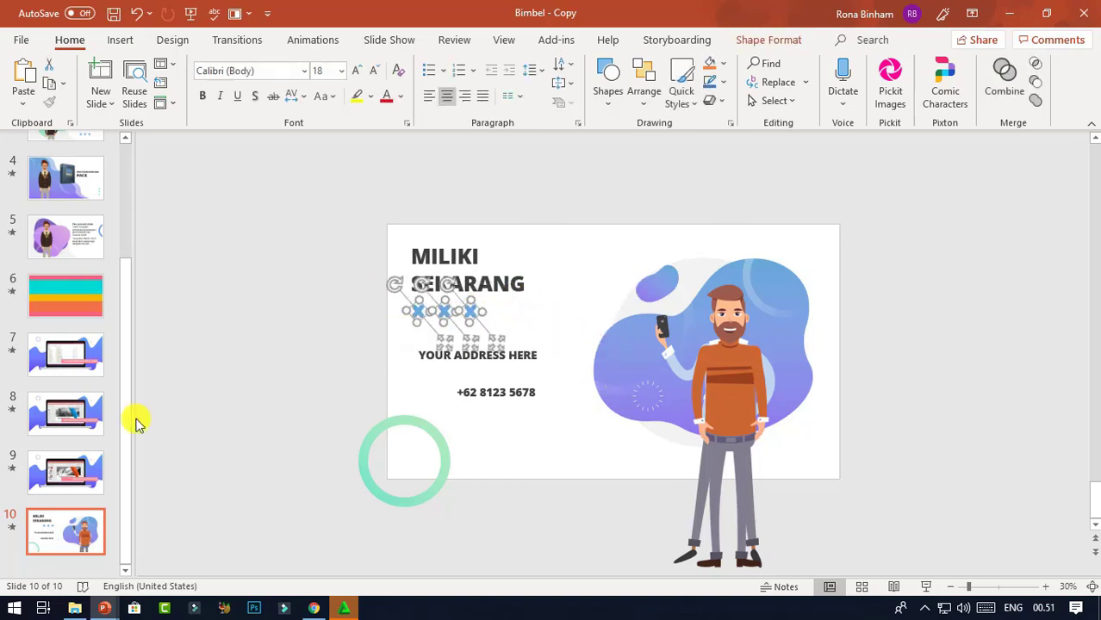
pyautogui.click(444, 246)
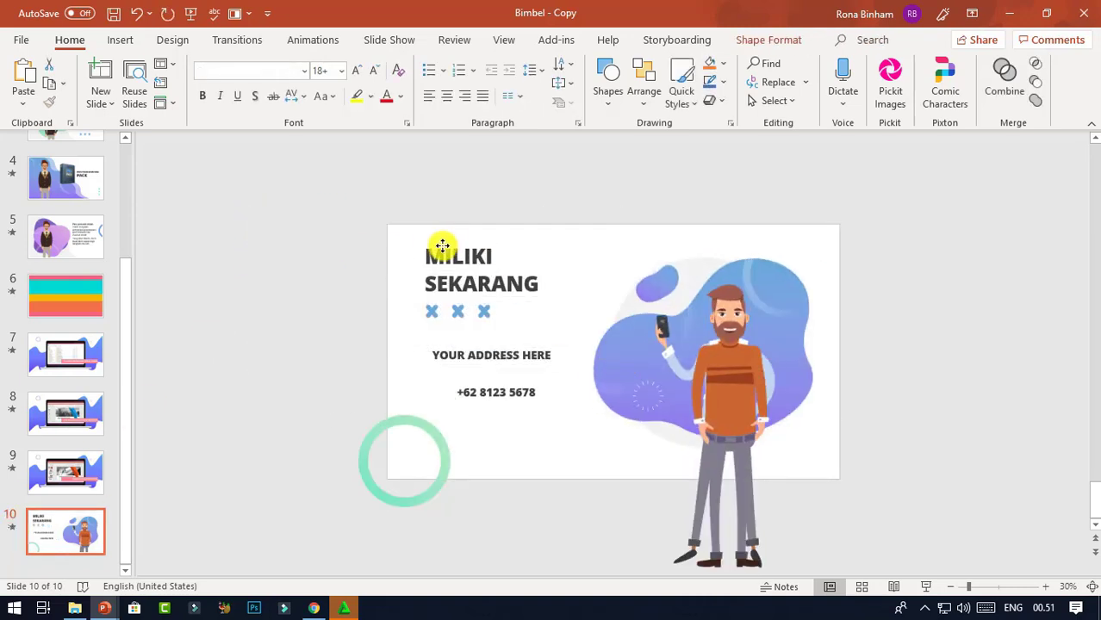
pyautogui.click(462, 345)
pyautogui.click(492, 388)
pyautogui.hotkey('ctrl', 'z')
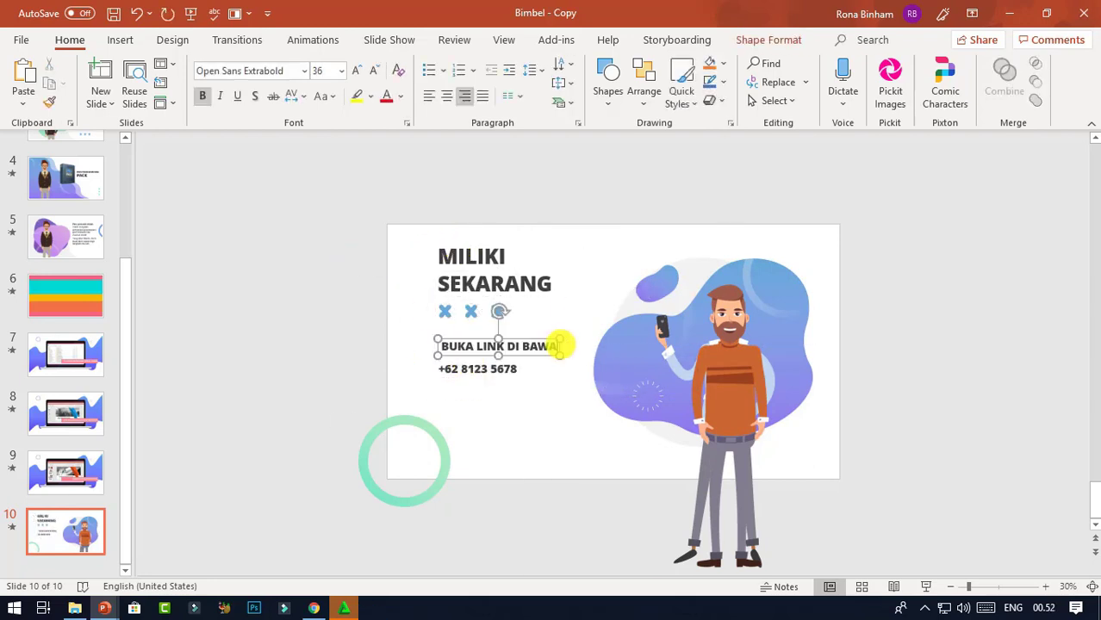
pyautogui.click(517, 369)
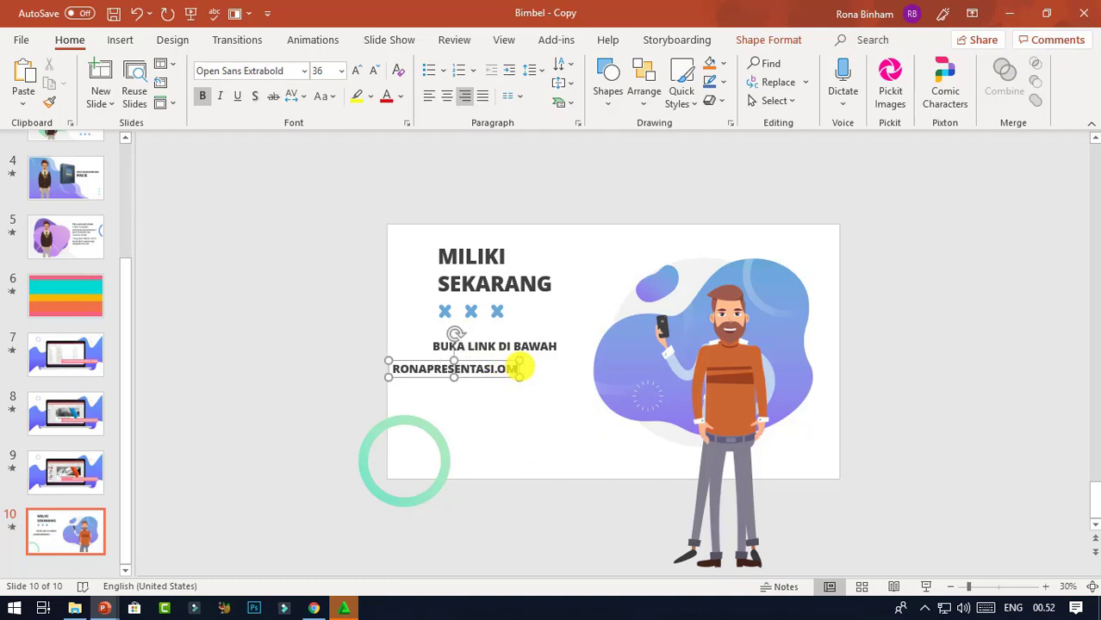
pyautogui.write('/PRO-PRES')
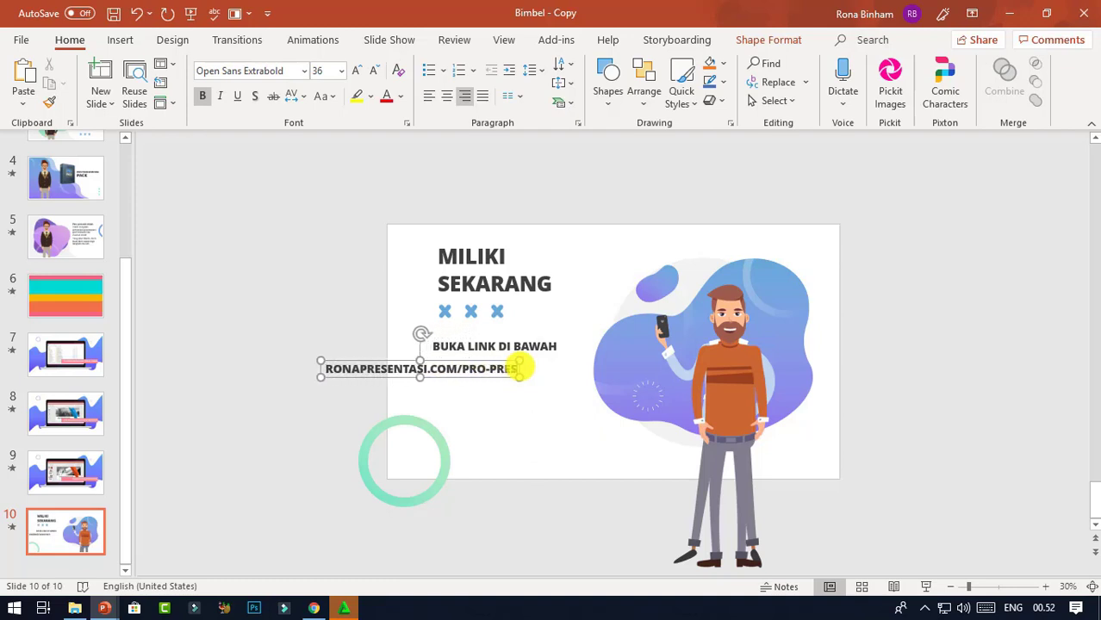
pyautogui.write('ENTATION')
pyautogui.hotkey('ctrl', 'a')
pyautogui.click(319, 95)
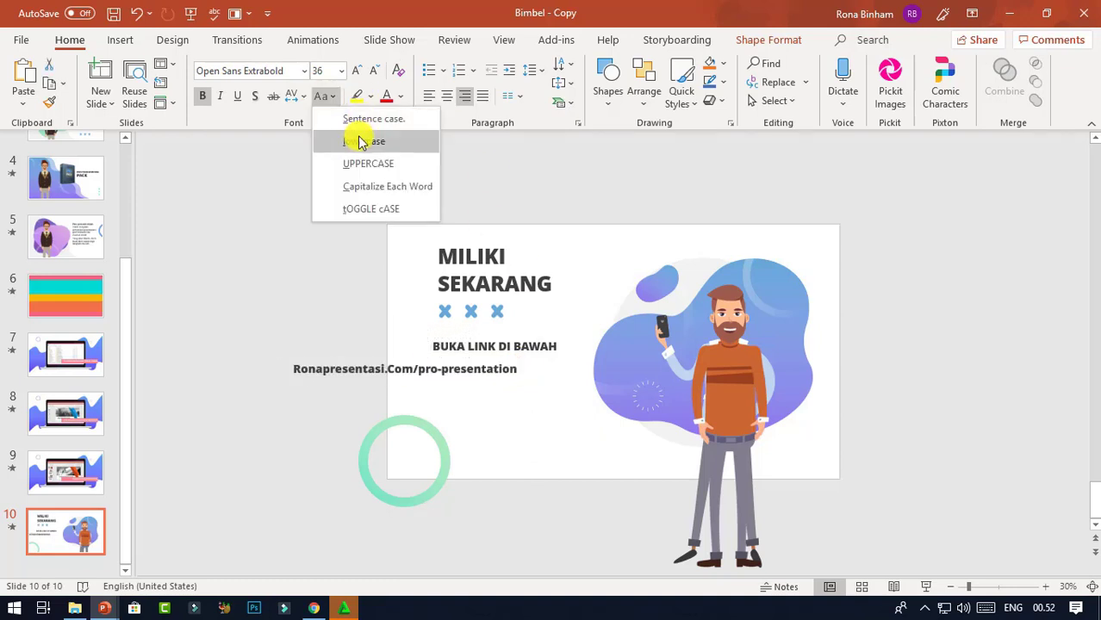
pyautogui.click(357, 141)
pyautogui.moveTo(461, 359); pyautogui.dragTo(541, 357)
pyautogui.click(375, 70)
pyautogui.click(375, 71)
pyautogui.click(377, 72)
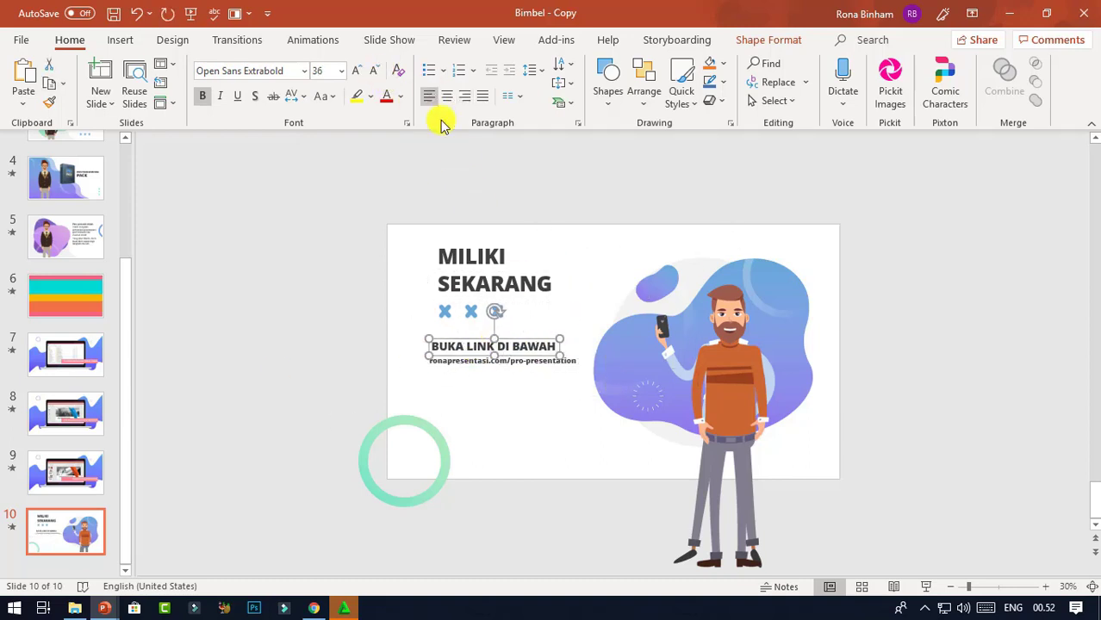
pyautogui.moveTo(401, 222); pyautogui.dragTo(590, 349)
pyautogui.moveTo(458, 241)
pyautogui.mouseDown()
pyautogui.moveTo(454, 250)
pyautogui.moveTo(647, 391)
pyautogui.mouseUp()
pyautogui.click(455, 359)
pyautogui.click(401, 96)
pyautogui.click(405, 217)
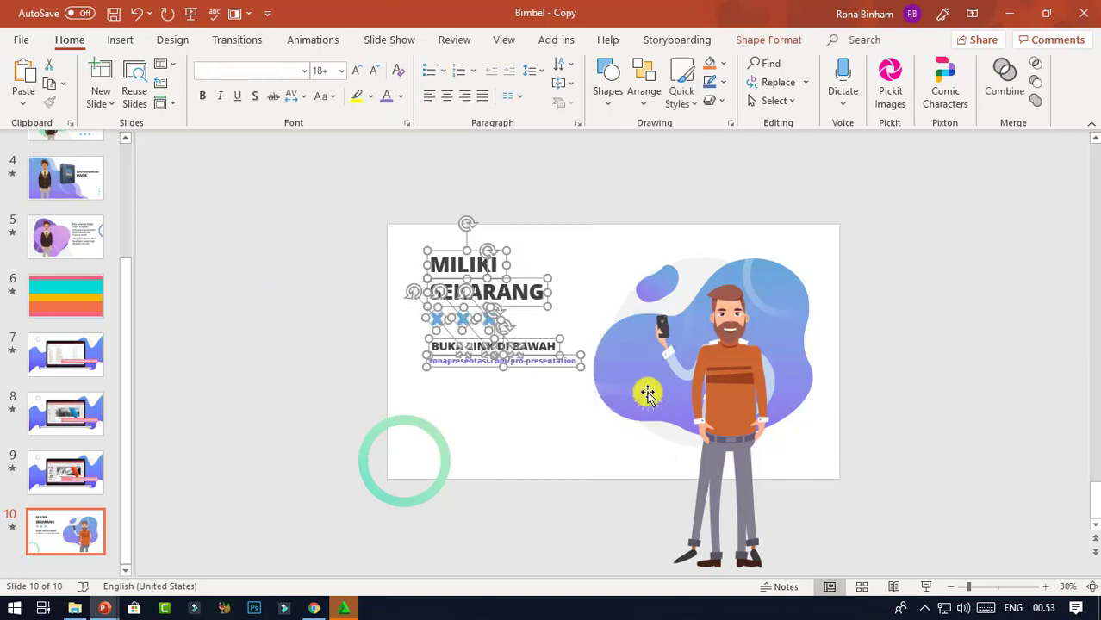
pyautogui.click(12, 526)
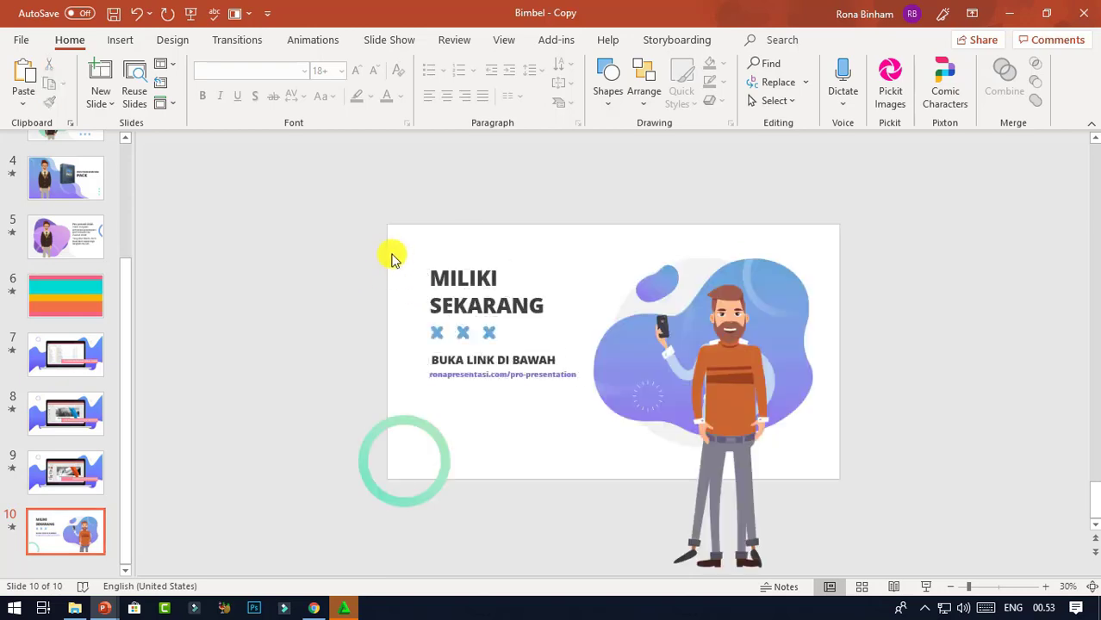
pyautogui.click(470, 284)
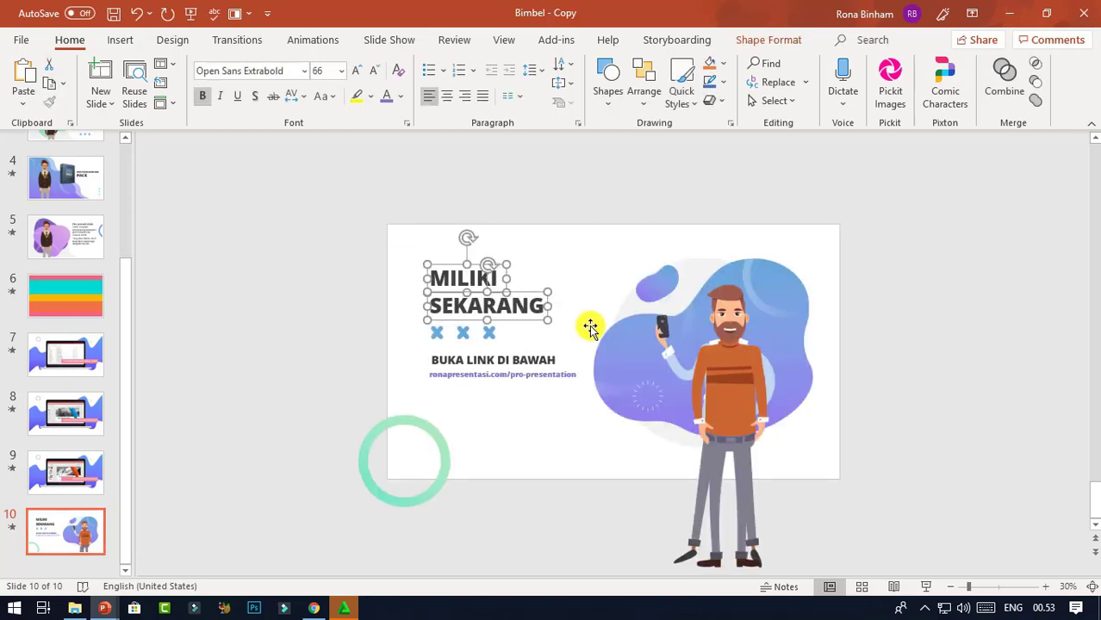
pyautogui.click(11, 526)
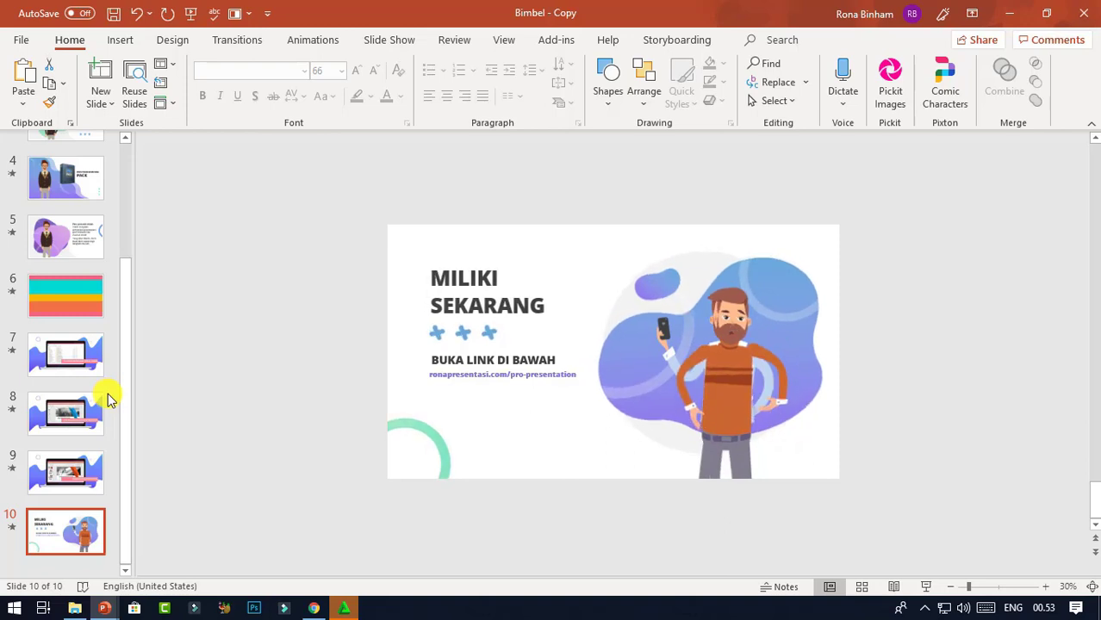
# Swap slide 10's man-with-phone picture for the 2. Pointing file and move it over the purple blob.
pyautogui.click(730, 360)
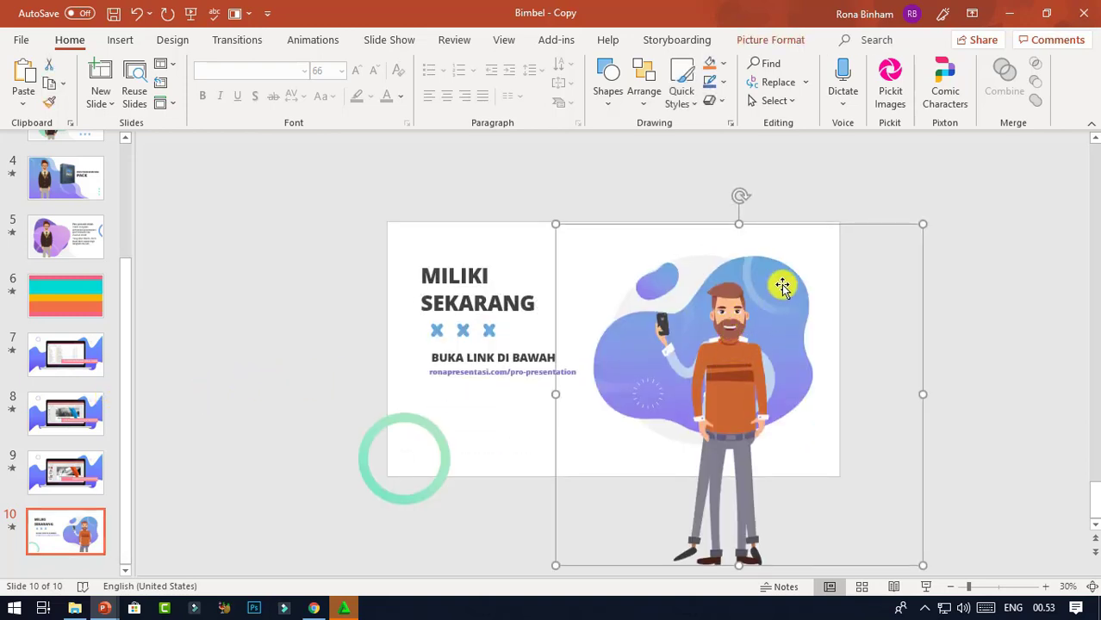
pyautogui.rightClick(733, 333)
pyautogui.moveTo(826, 341)
pyautogui.click(892, 340)
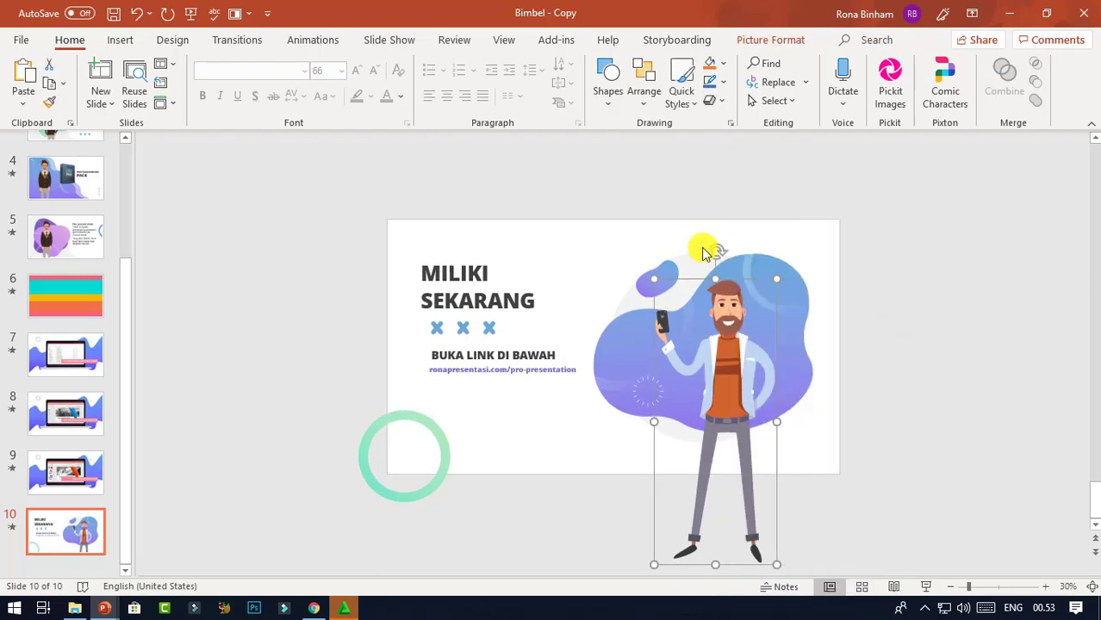
pyautogui.scroll(-1, 613, 261)
pyautogui.click(413, 302)
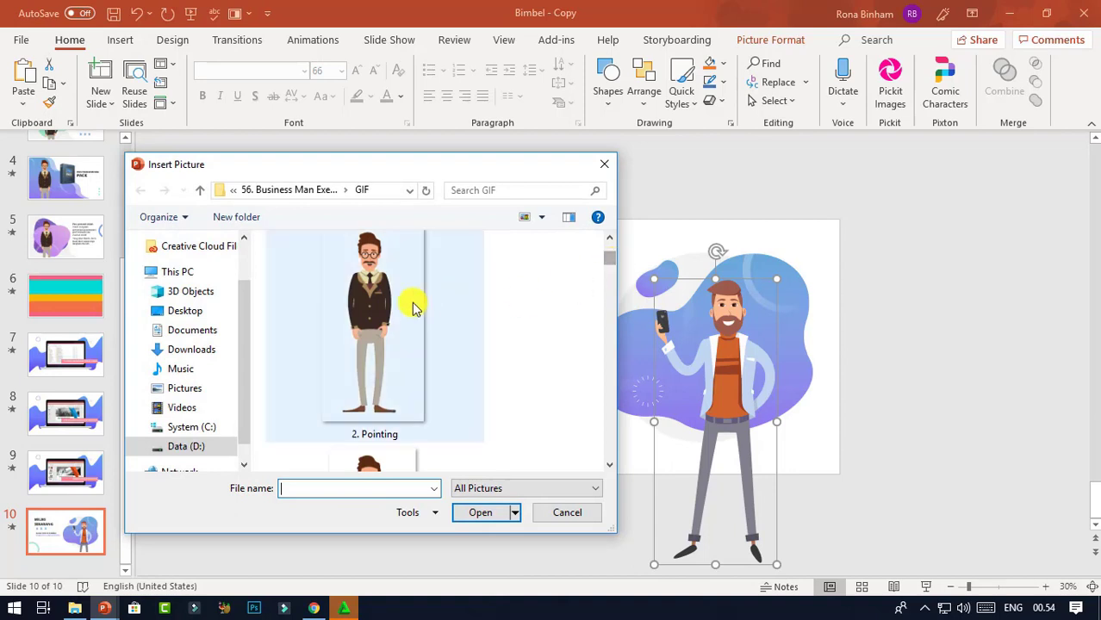
pyautogui.click(480, 513)
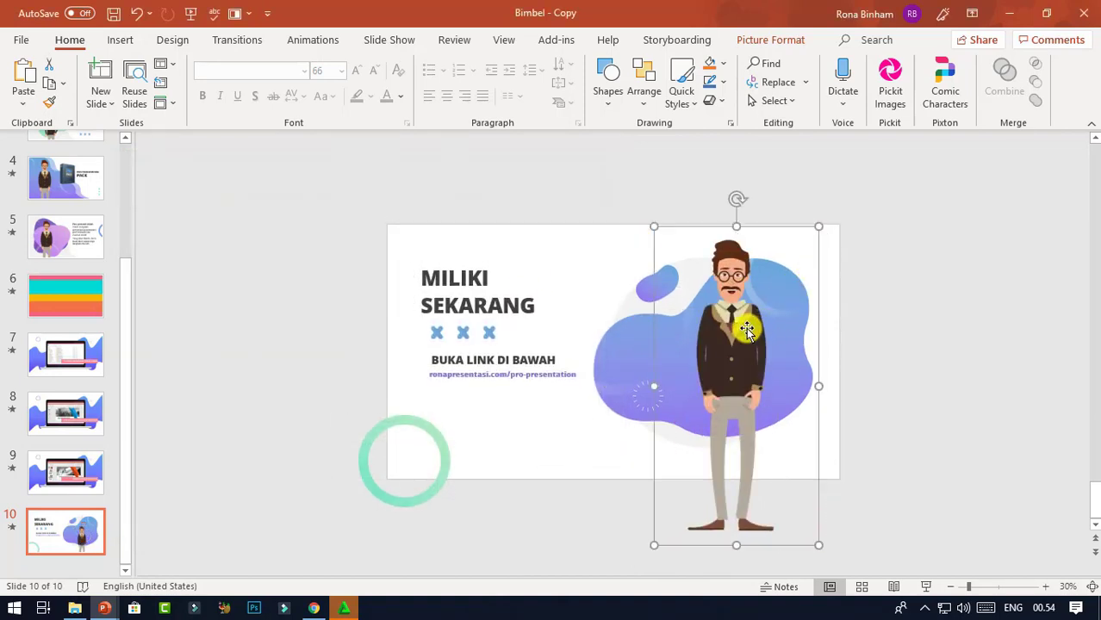
pyautogui.moveTo(726, 325); pyautogui.dragTo(734, 373)
pyautogui.click(875, 502)
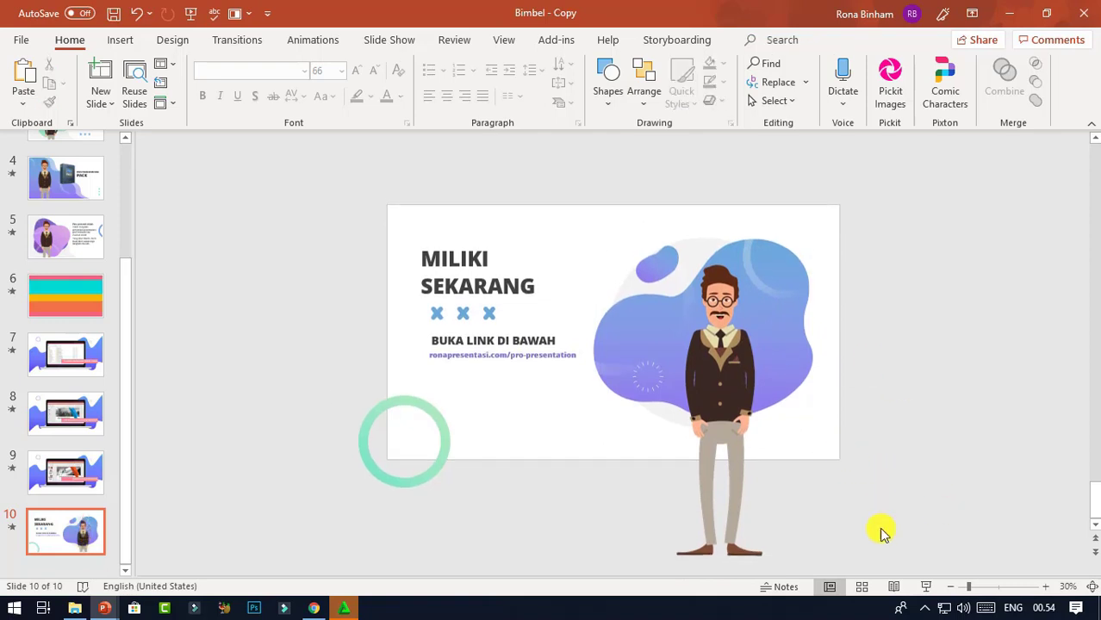
# Zoom out and move the character, blob and circle graphics to the slide's left.
pyautogui.click(955, 589)
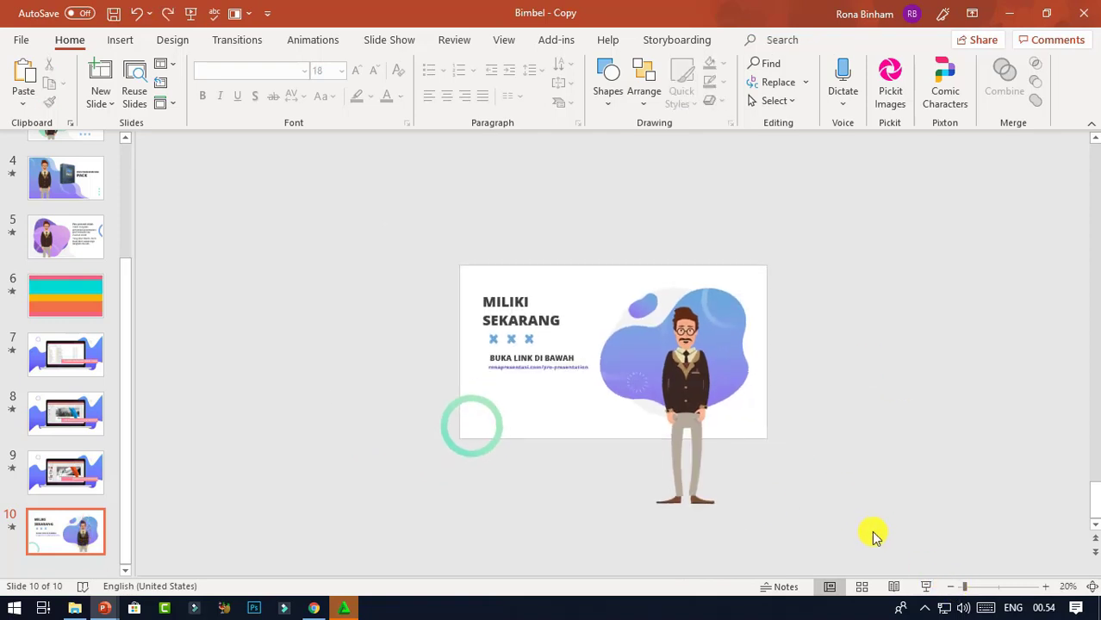
pyautogui.moveTo(872, 534); pyautogui.dragTo(550, 194)
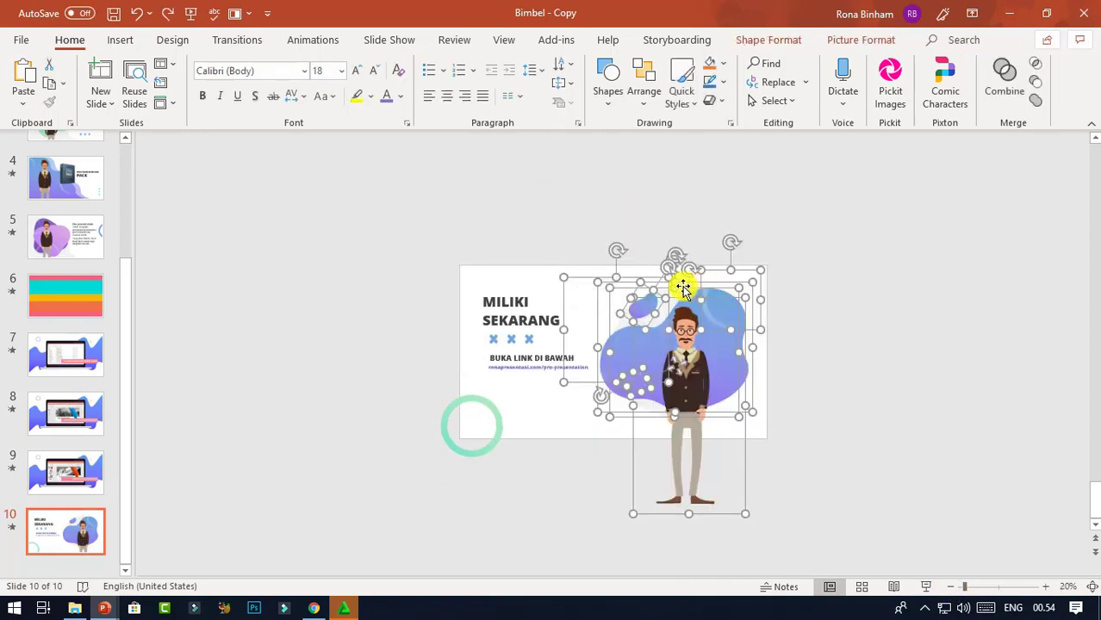
pyautogui.moveTo(633, 280); pyautogui.dragTo(312, 264)
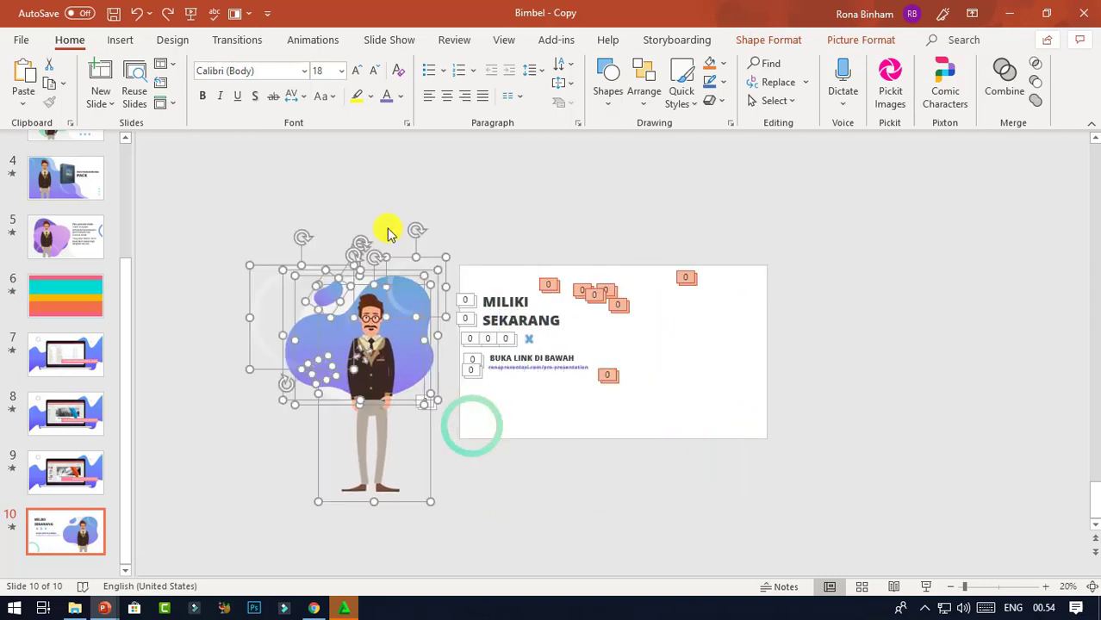
pyautogui.click(461, 231)
# Move the MILIKI SEKARANG text and X marks right, readjust the character group, and open slide 6.
pyautogui.moveTo(561, 394); pyautogui.dragTo(617, 363)
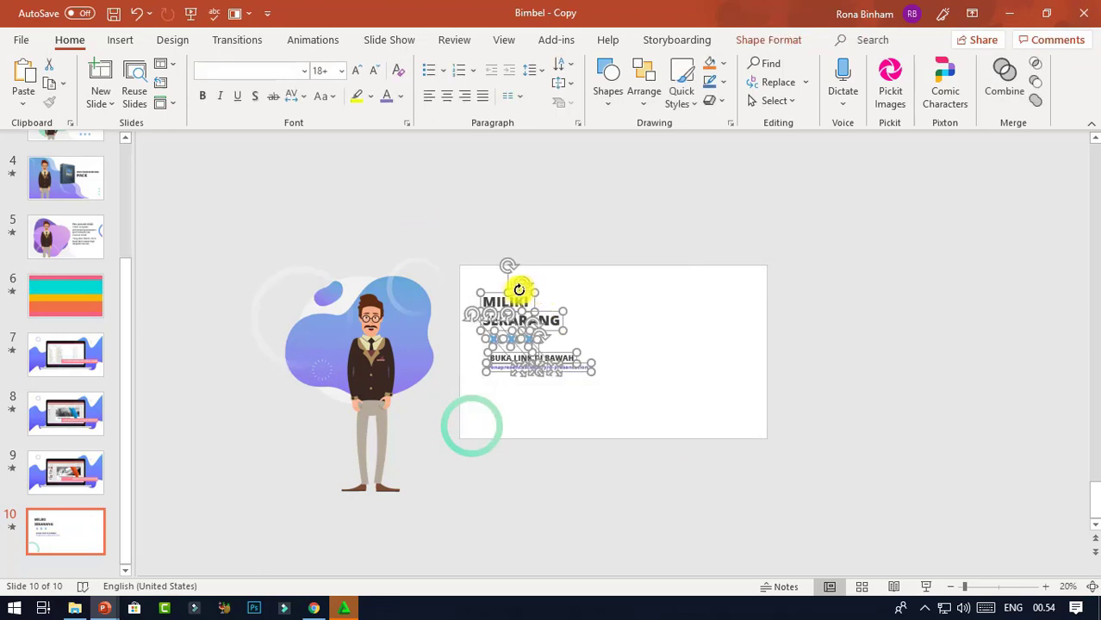
pyautogui.moveTo(517, 295); pyautogui.dragTo(649, 293)
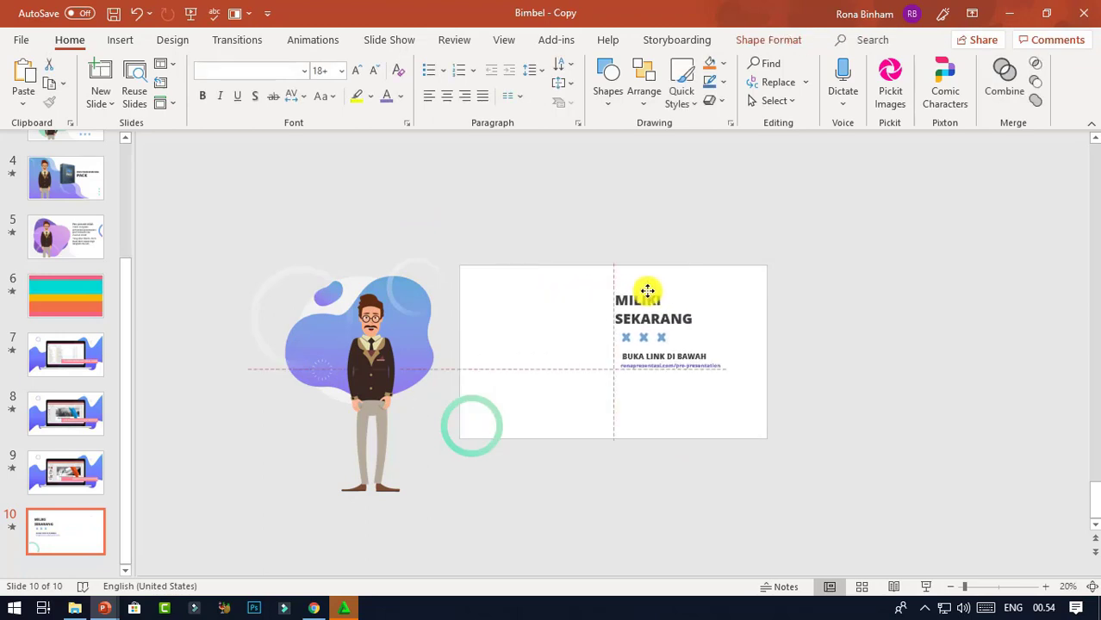
pyautogui.click(822, 311)
pyautogui.moveTo(198, 226); pyautogui.dragTo(513, 568)
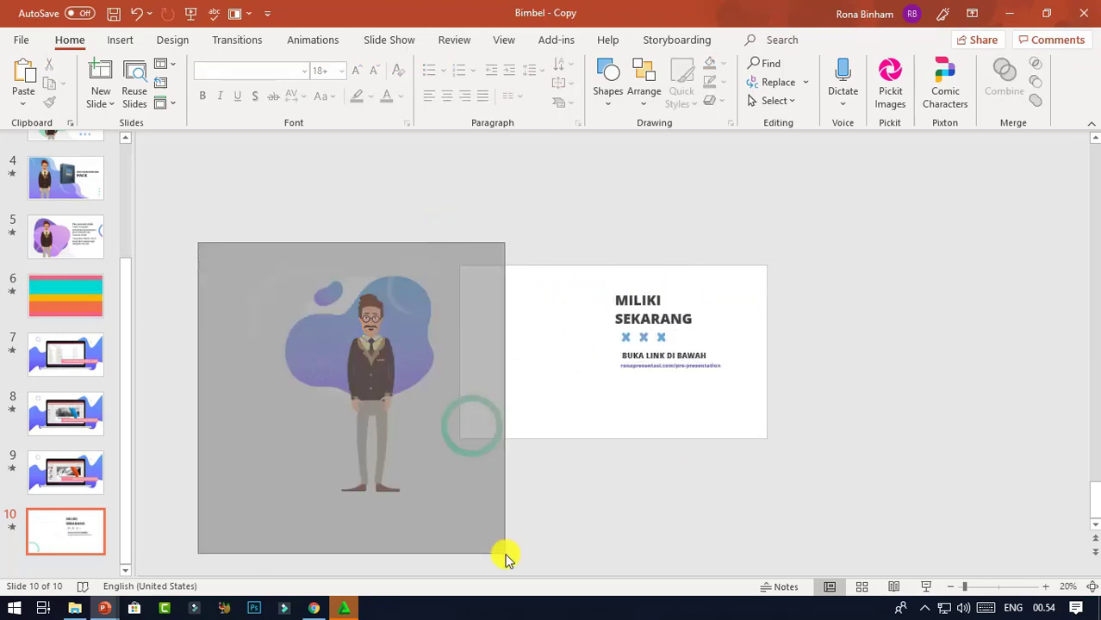
pyautogui.moveTo(405, 292); pyautogui.dragTo(579, 299)
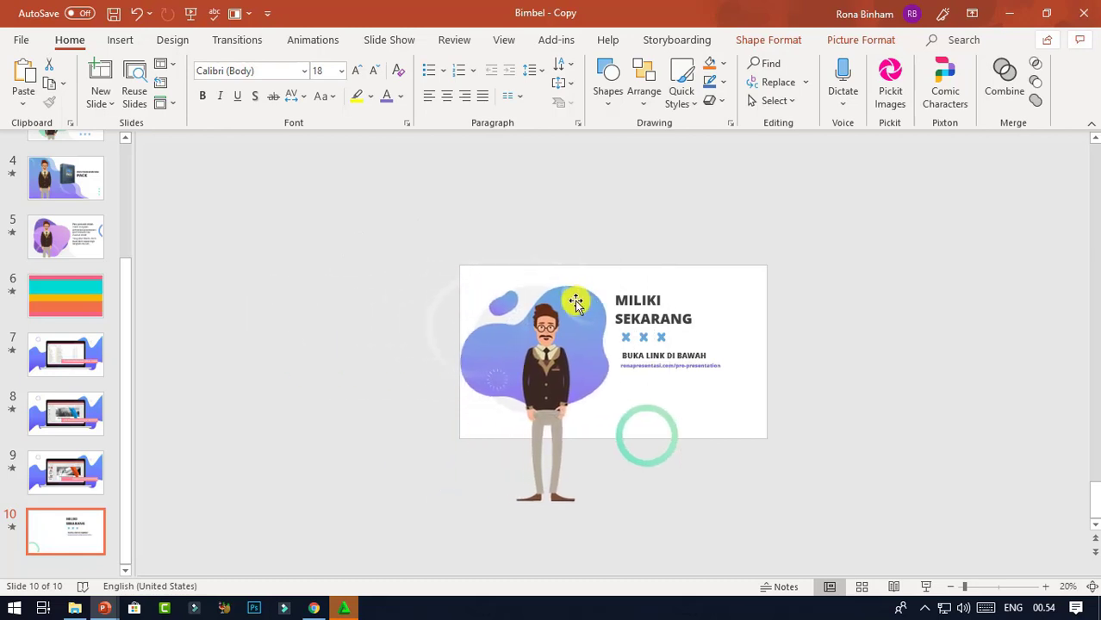
pyautogui.click(76, 298)
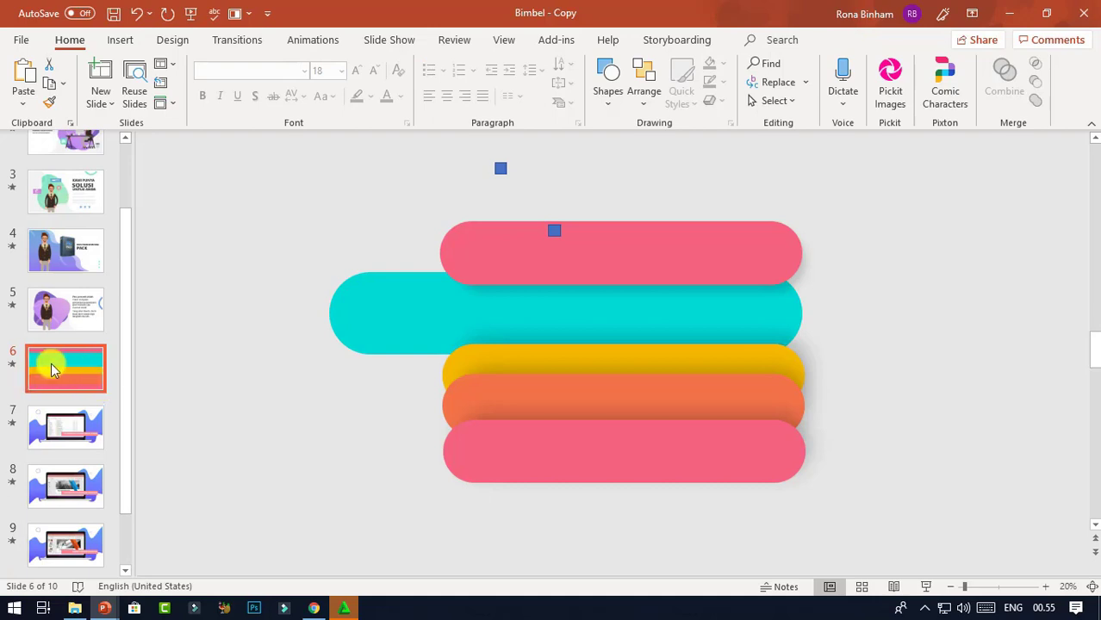
# Delete the coloured-bars slide, then use Show All in slide 5's Selection Pane to unhide the TRANSITIONS shapes.
pyautogui.press('Delete')
pyautogui.click(50, 388)
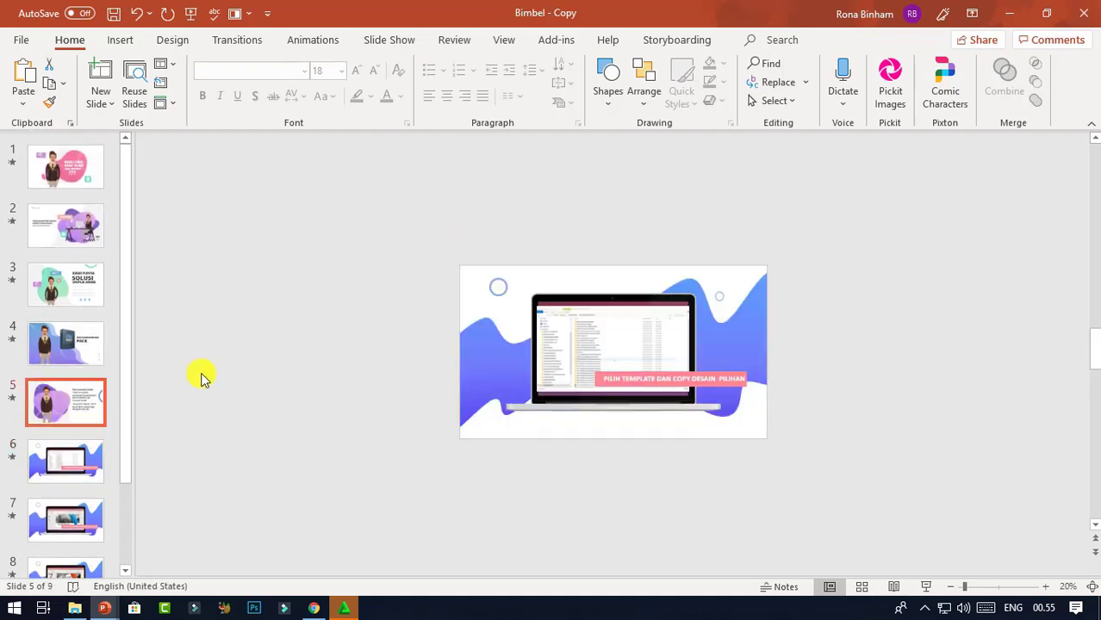
pyautogui.click(771, 101)
pyautogui.click(829, 167)
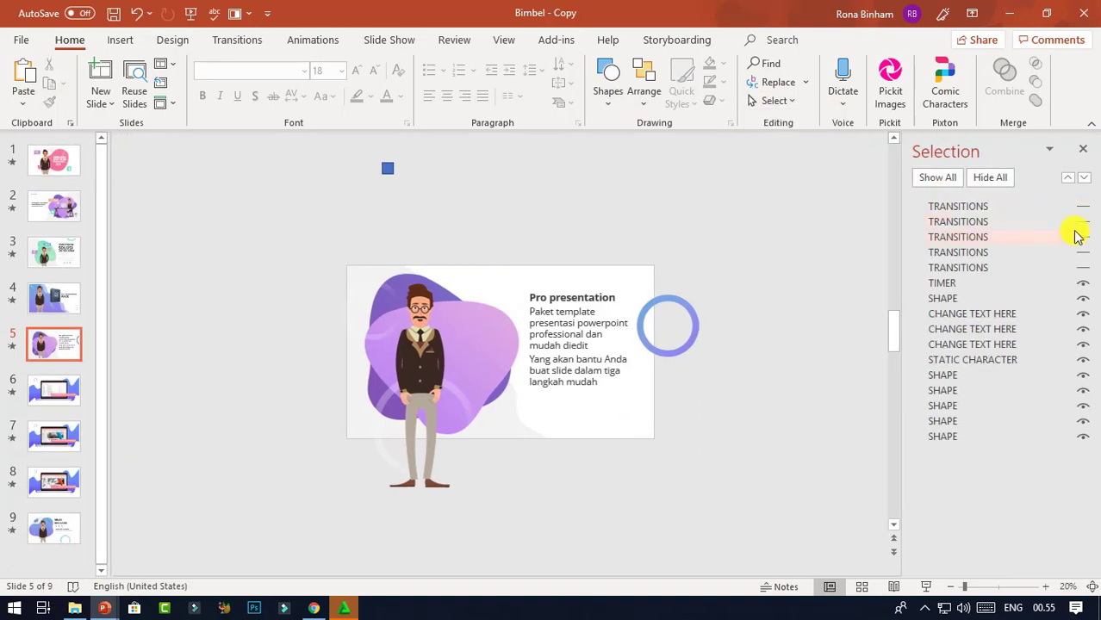
pyautogui.click(939, 177)
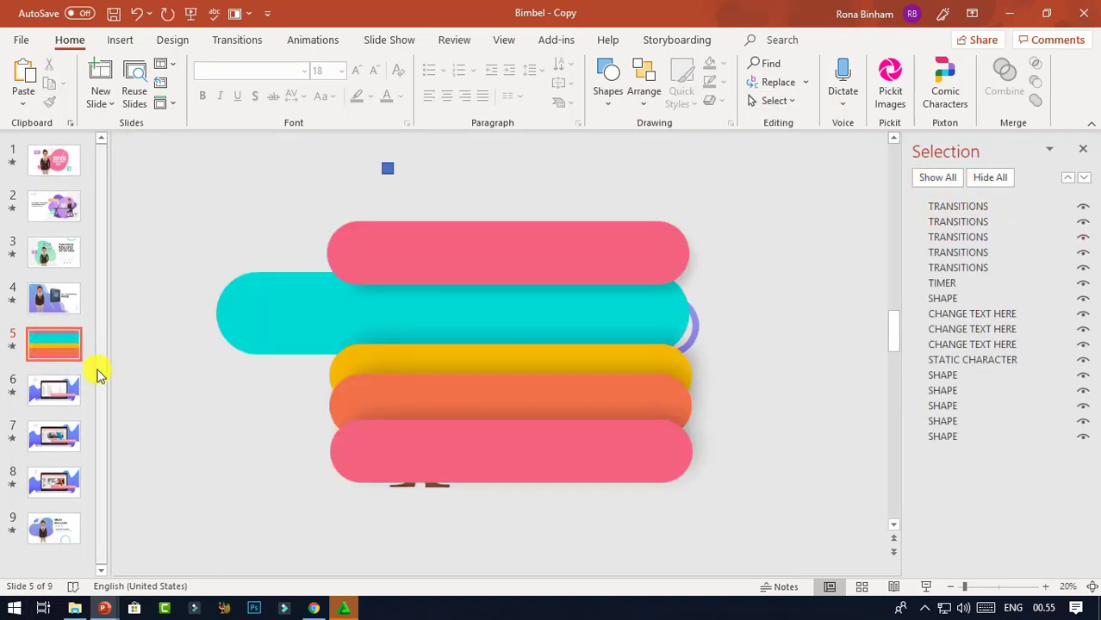
pyautogui.moveTo(100, 263); pyautogui.dragTo(125, 264)
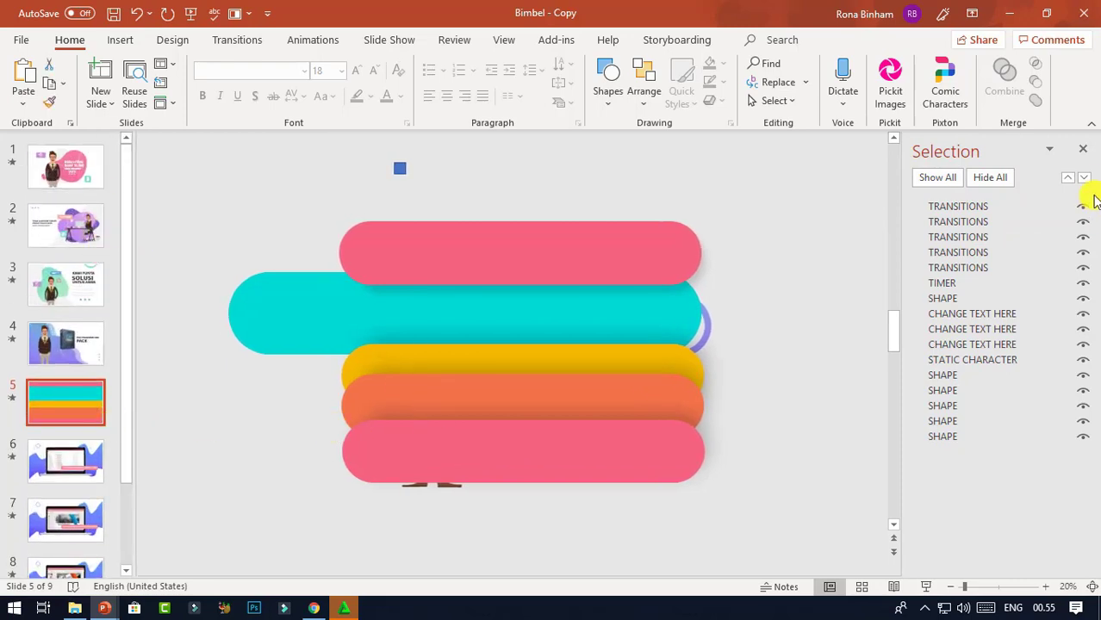
pyautogui.click(1084, 153)
pyautogui.click(78, 164)
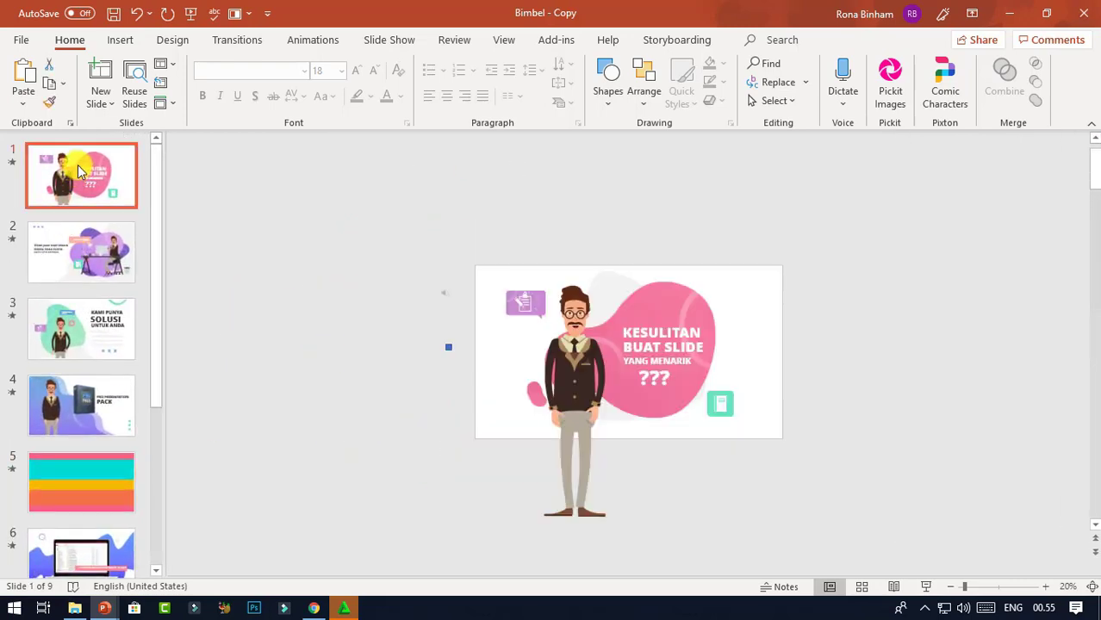
pyautogui.scroll(-8, 966, 532)
# Nudge the pink caption boxes on slides 6, 7 and 8 down about 13 px each, ending on slide 6.
pyautogui.click(82, 293)
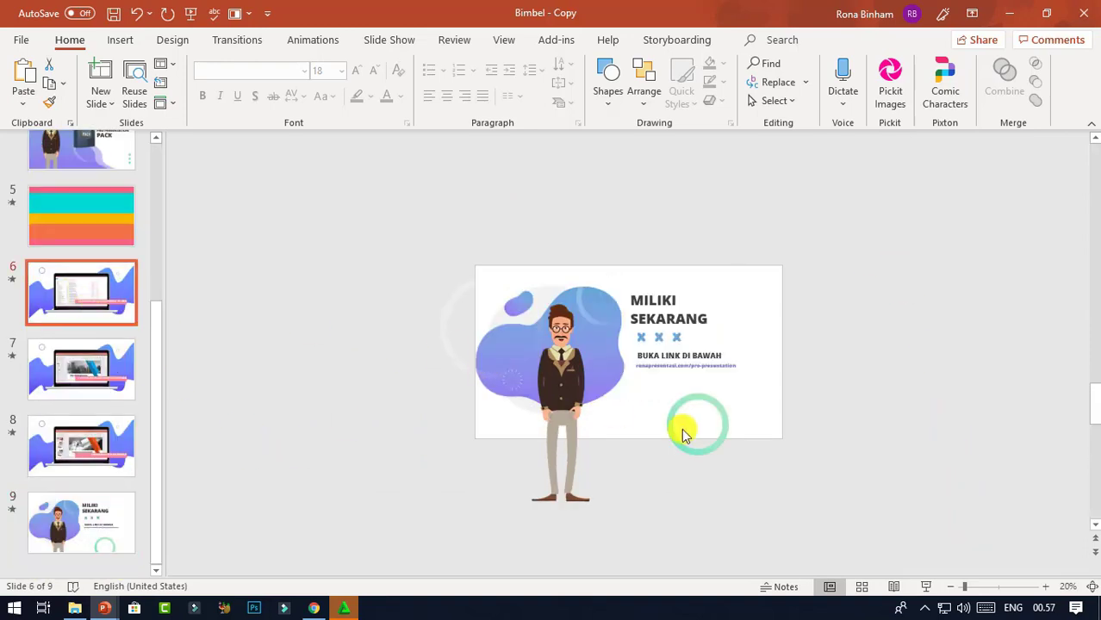
pyautogui.click(747, 377)
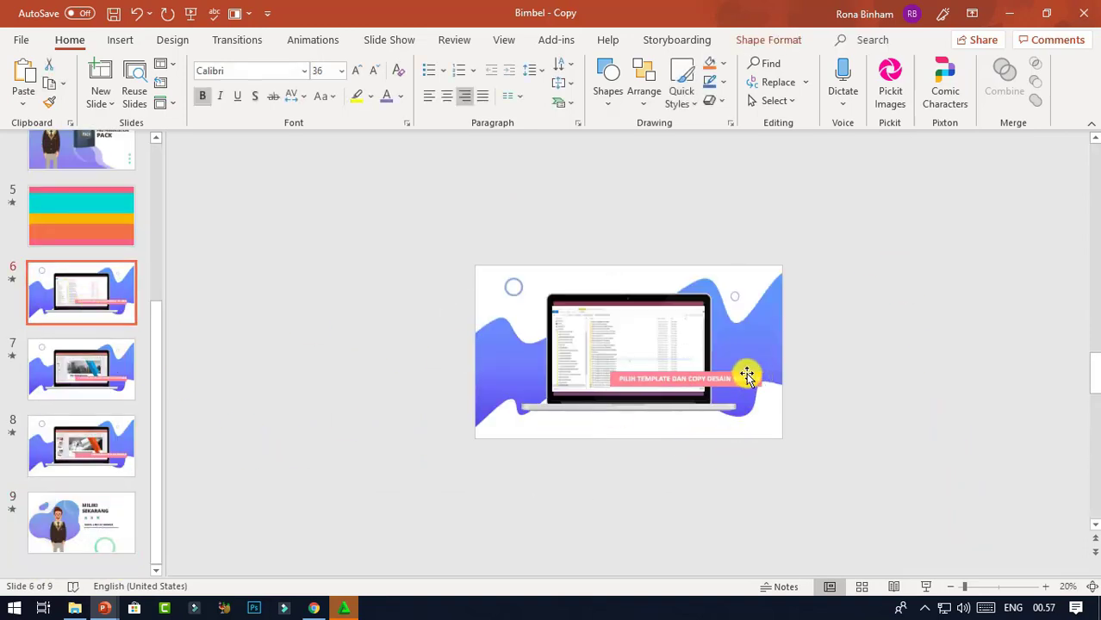
pyautogui.moveTo(747, 376); pyautogui.dragTo(748, 388)
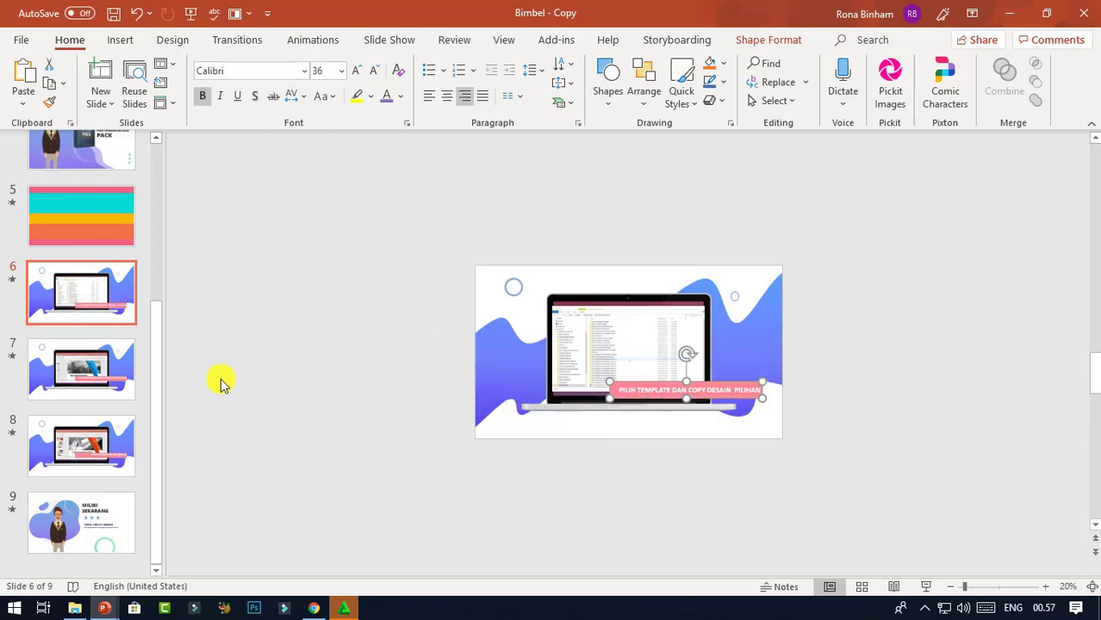
pyautogui.click(120, 371)
pyautogui.click(756, 379)
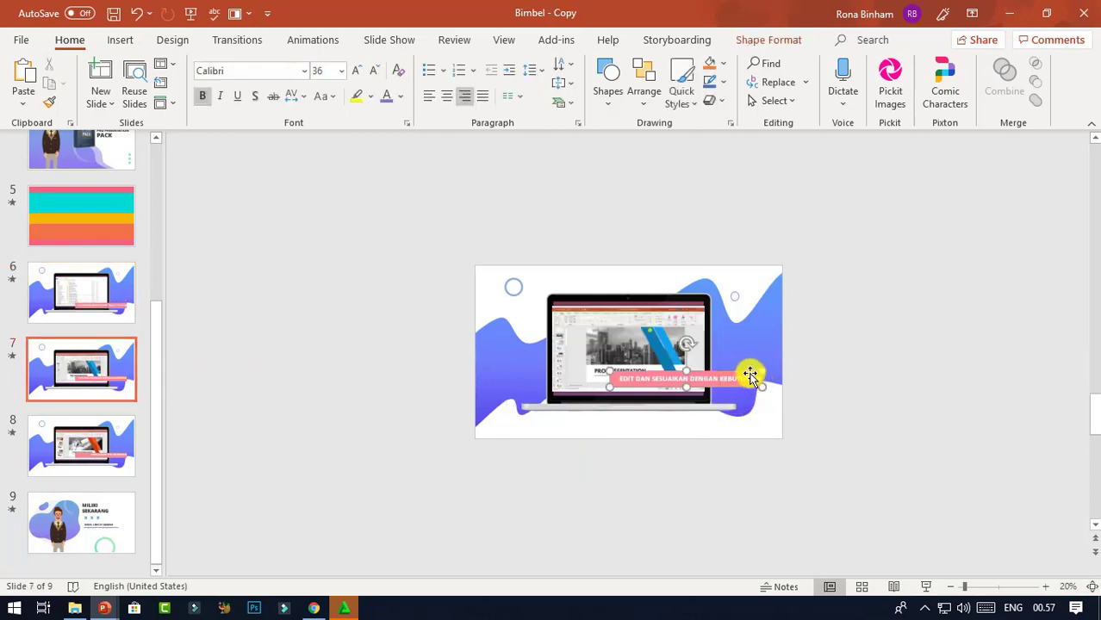
pyautogui.moveTo(750, 377); pyautogui.dragTo(749, 388)
pyautogui.click(112, 431)
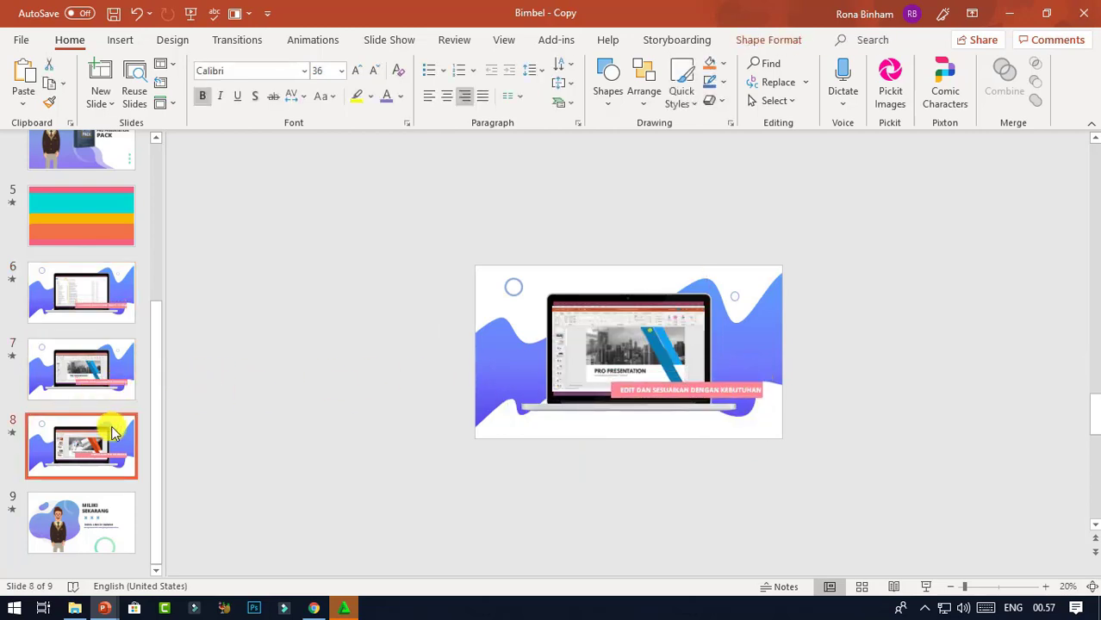
pyautogui.click(752, 375)
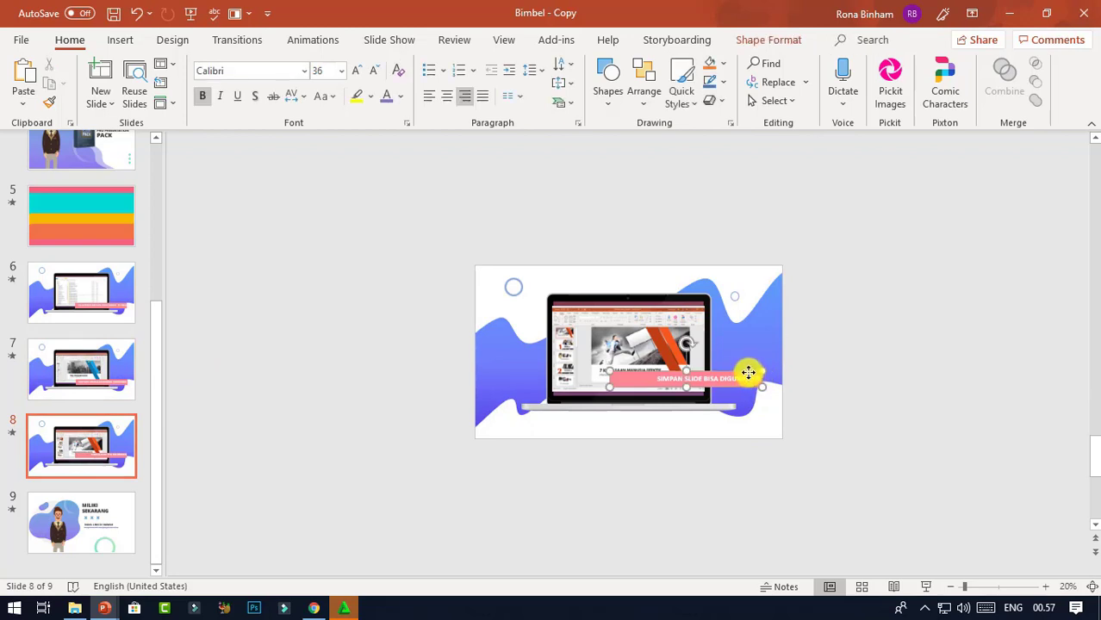
pyautogui.moveTo(749, 372); pyautogui.dragTo(750, 383)
pyautogui.click(817, 386)
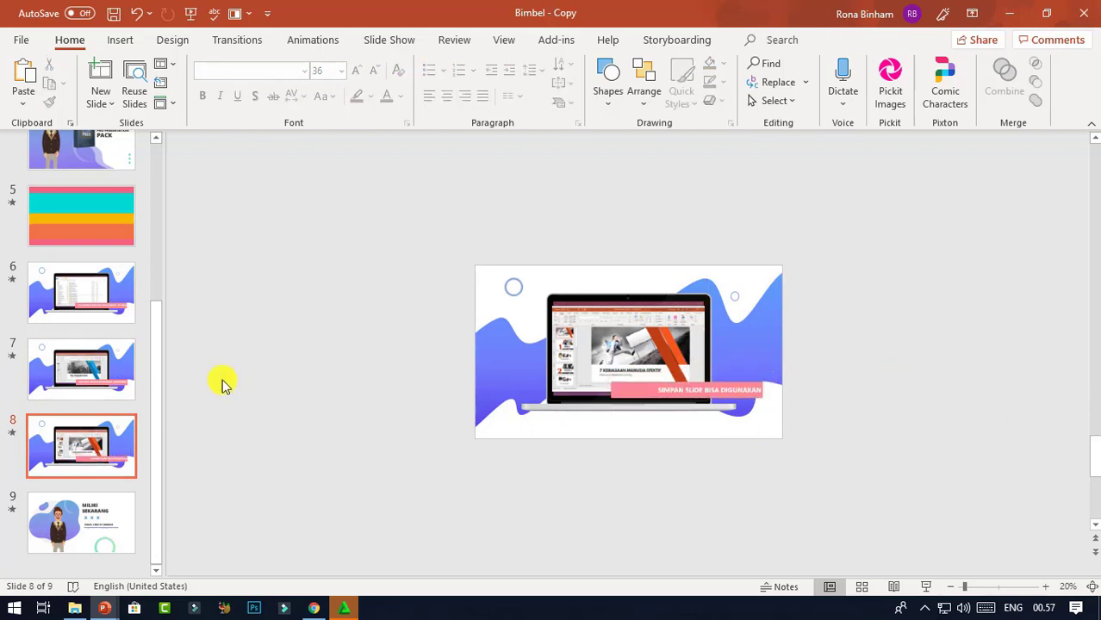
pyautogui.click(123, 306)
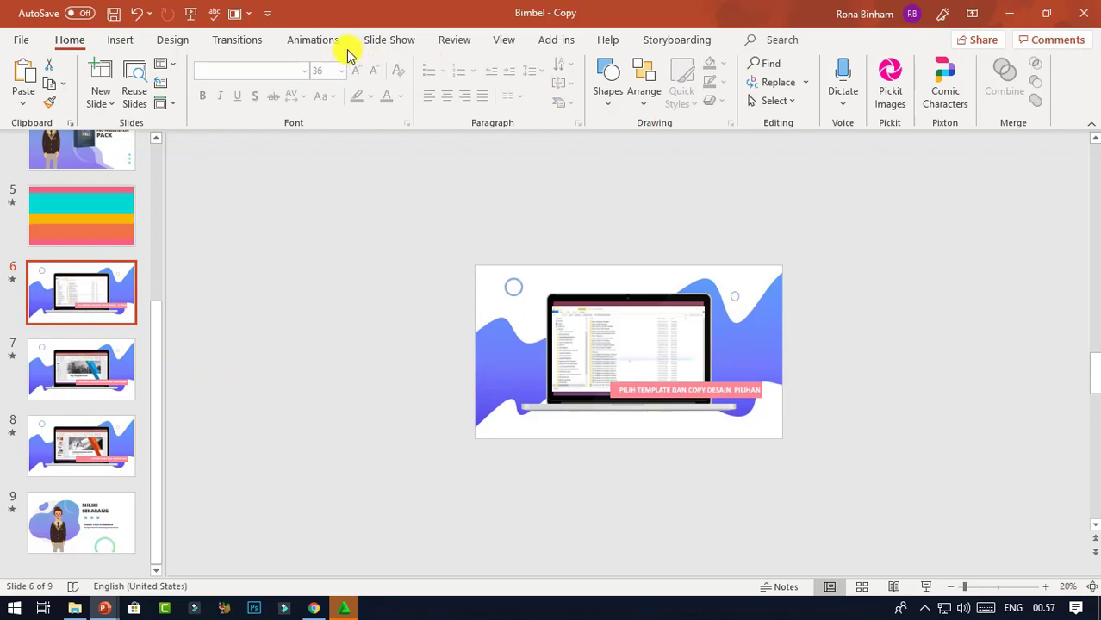
# Open slide 6's Animation Pane and confirm in Trim Video that the step 1 video lasts 00.25,300.
pyautogui.click(315, 40)
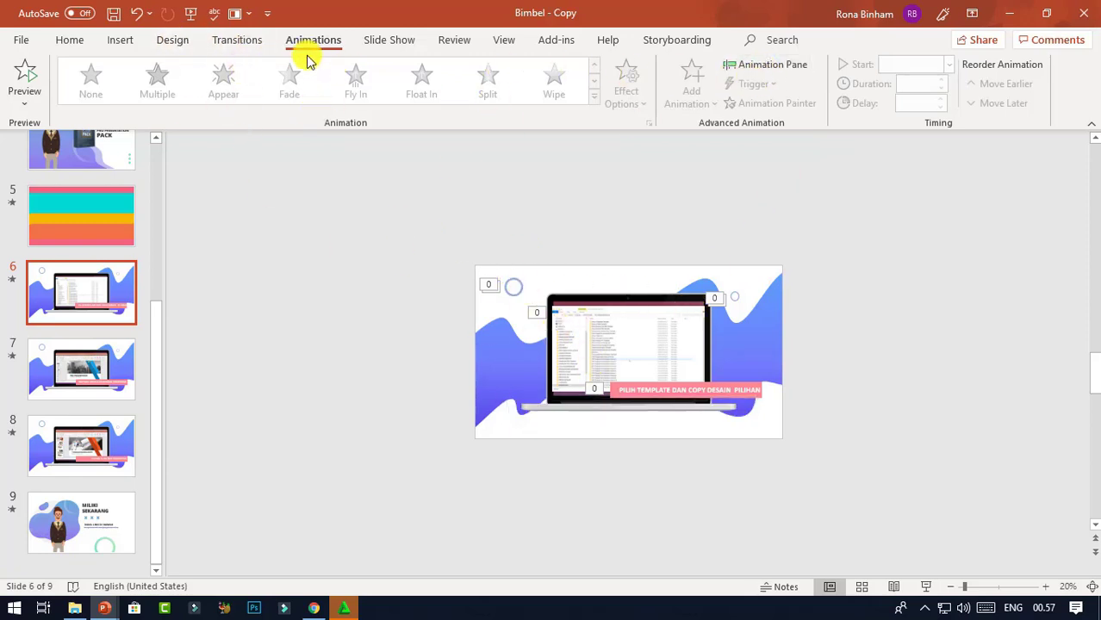
pyautogui.click(758, 64)
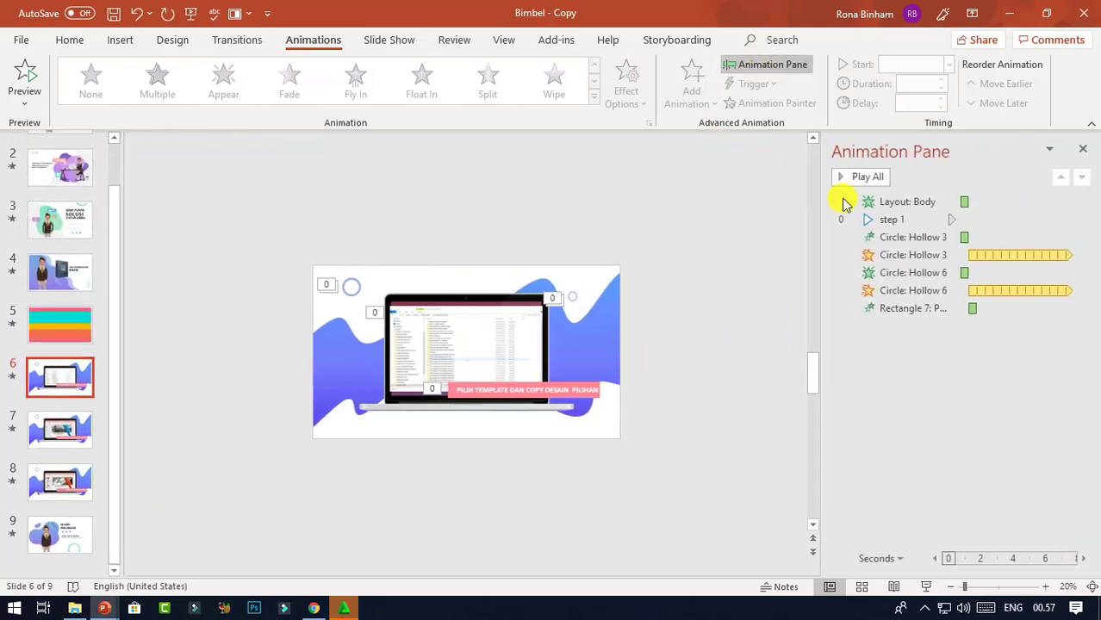
pyautogui.click(517, 319)
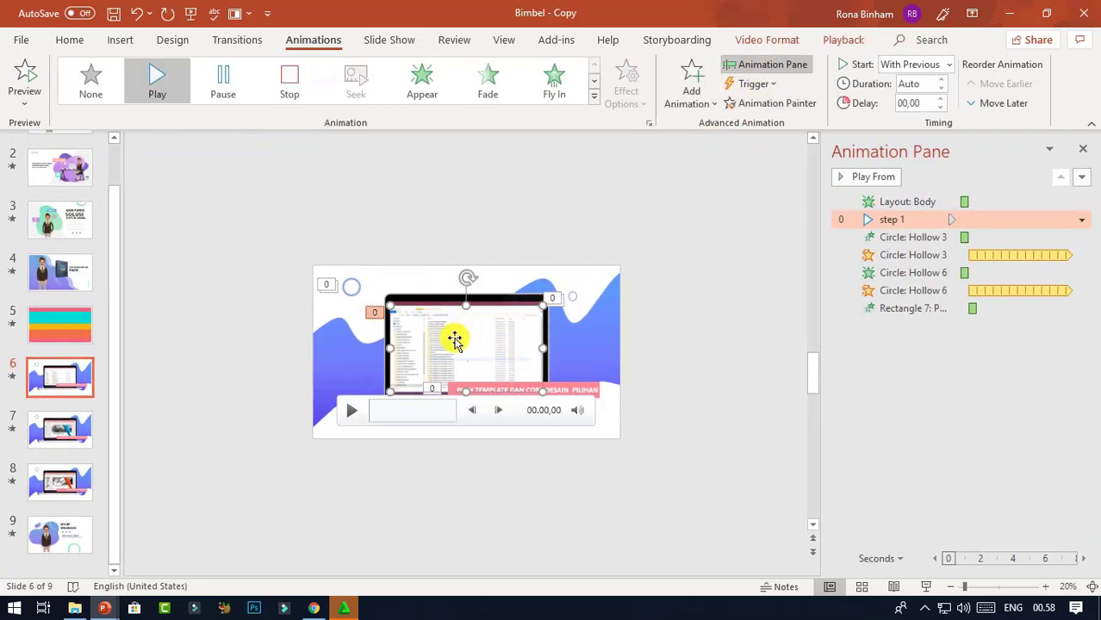
pyautogui.click(840, 41)
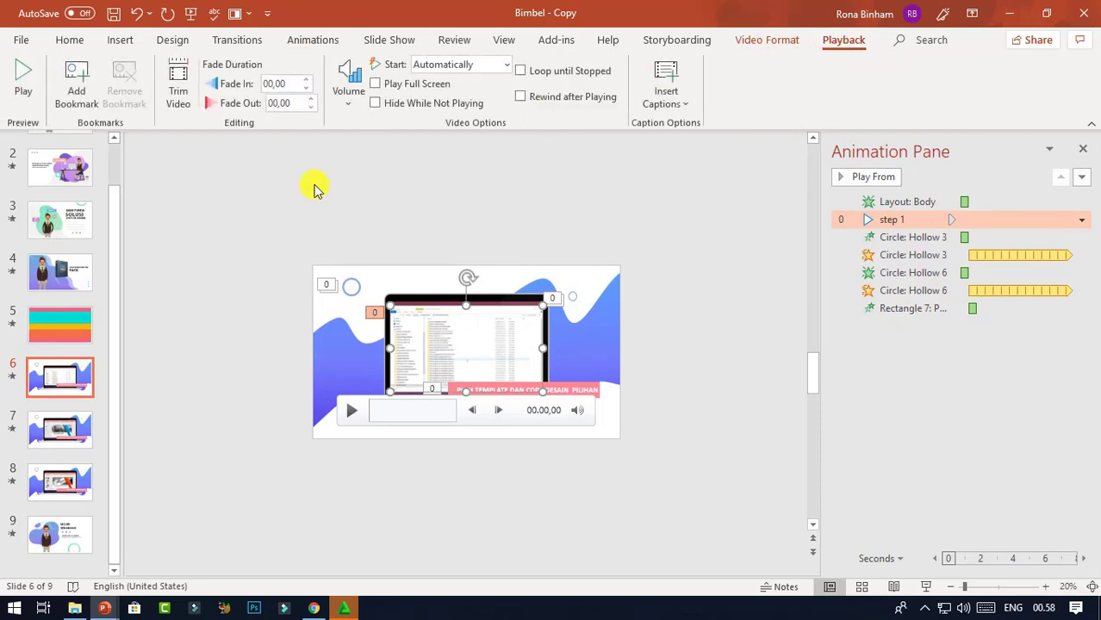
pyautogui.click(177, 93)
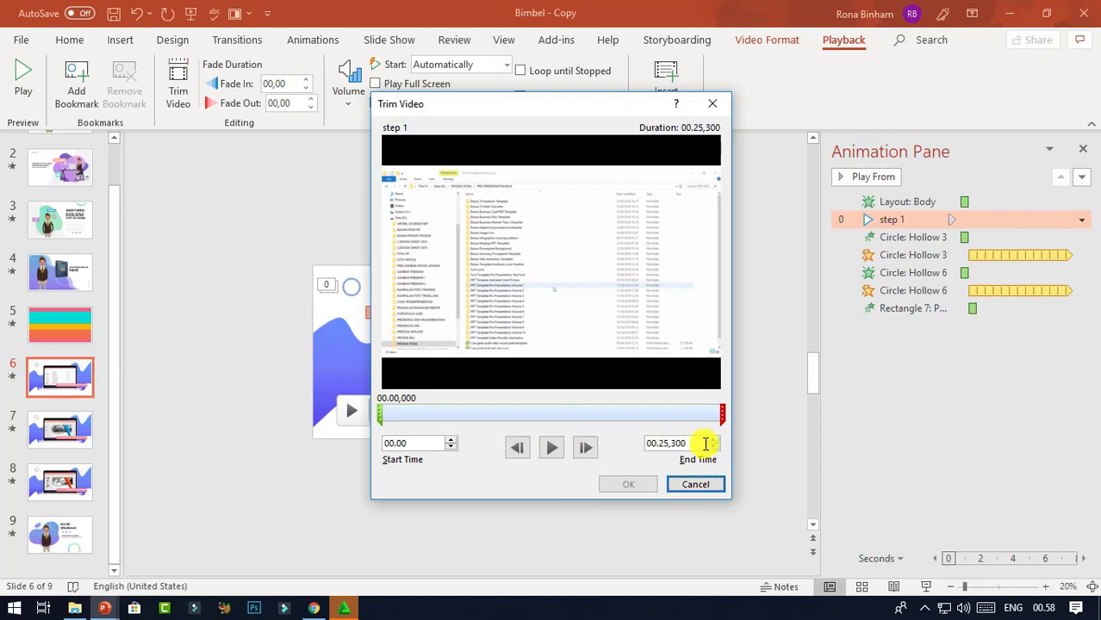
pyautogui.click(718, 107)
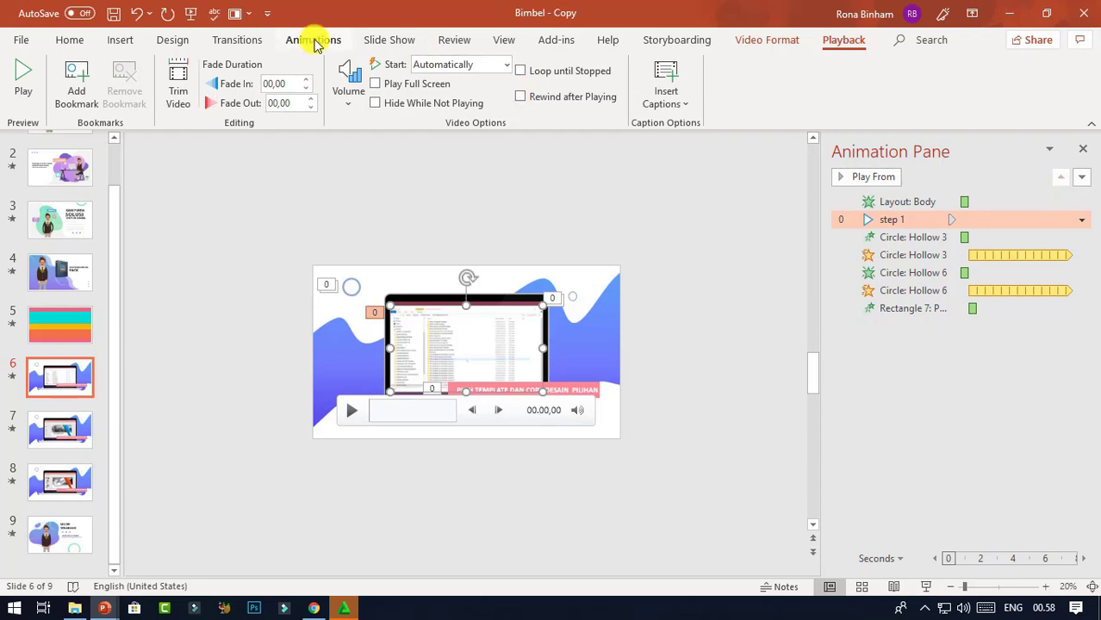
pyautogui.click(120, 39)
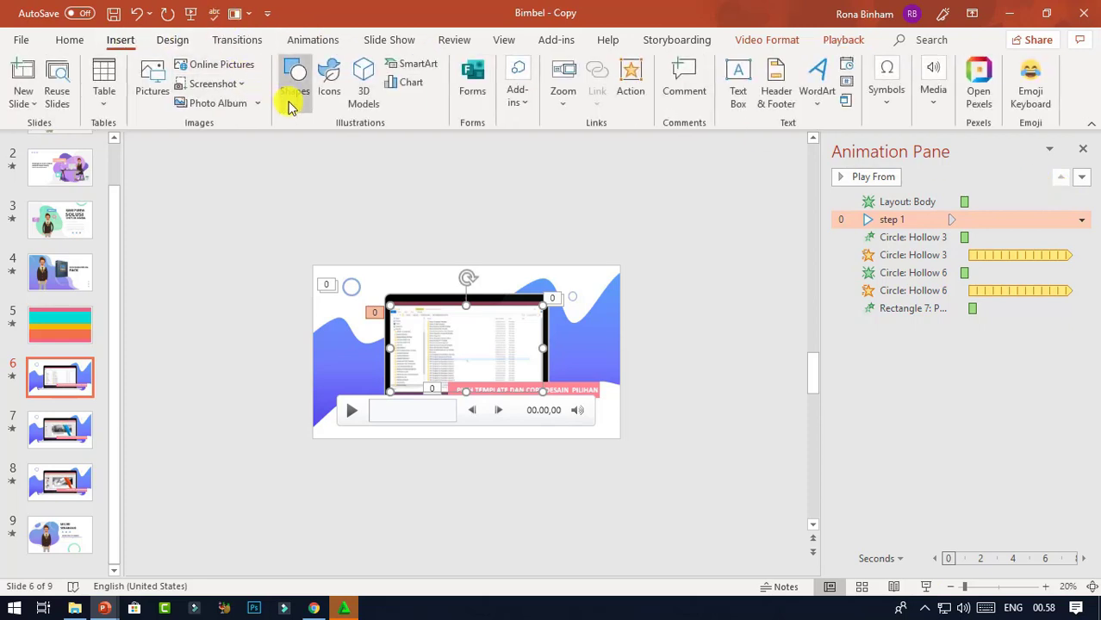
# Draw a rectangle covering slide 6 with no outline and the recent purple fill.
pyautogui.click(293, 95)
pyautogui.click(337, 147)
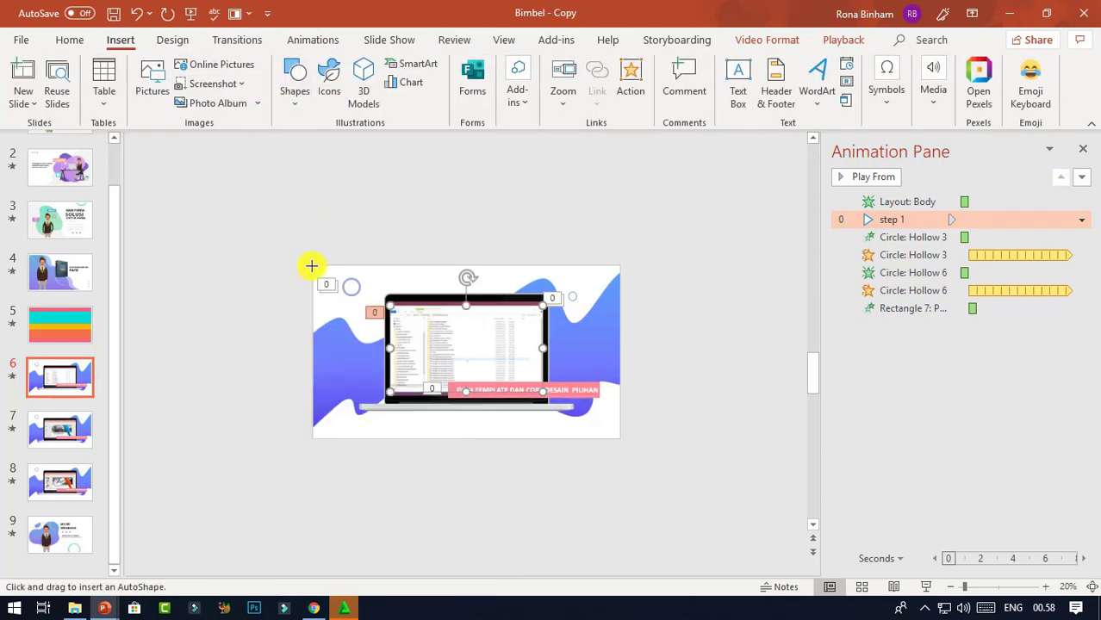
pyautogui.moveTo(311, 266); pyautogui.dragTo(620, 438)
pyautogui.click(463, 84)
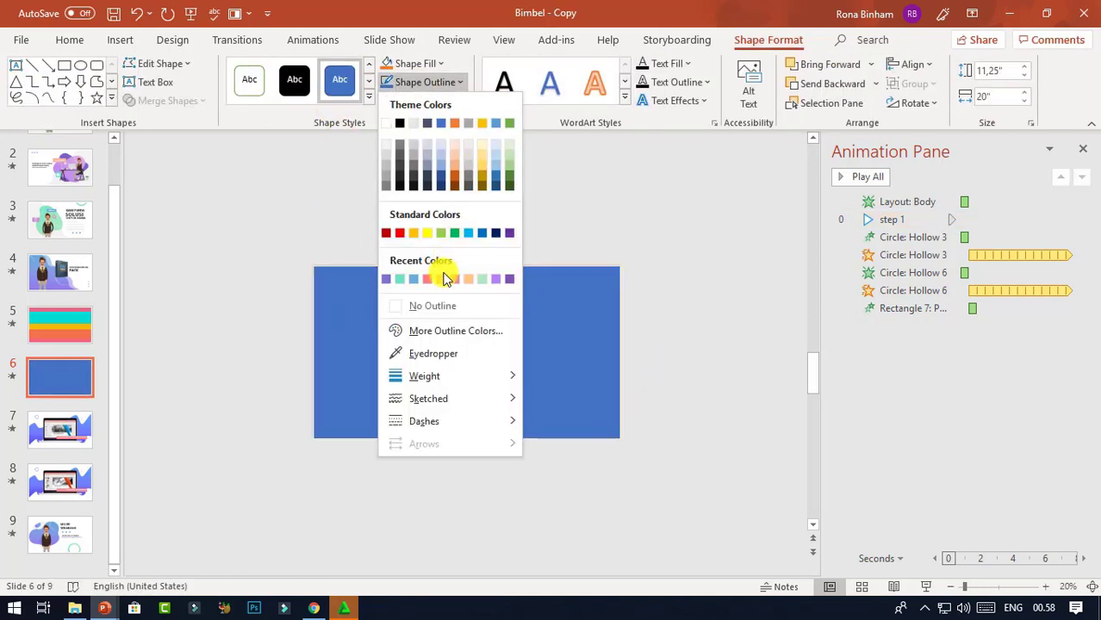
pyautogui.click(436, 306)
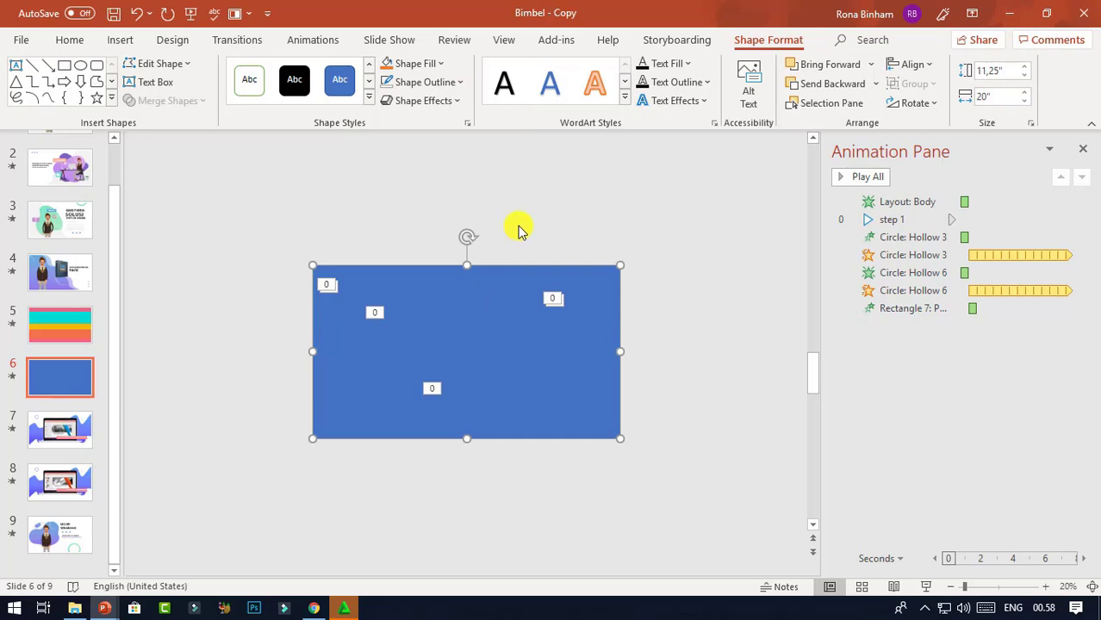
pyautogui.click(423, 63)
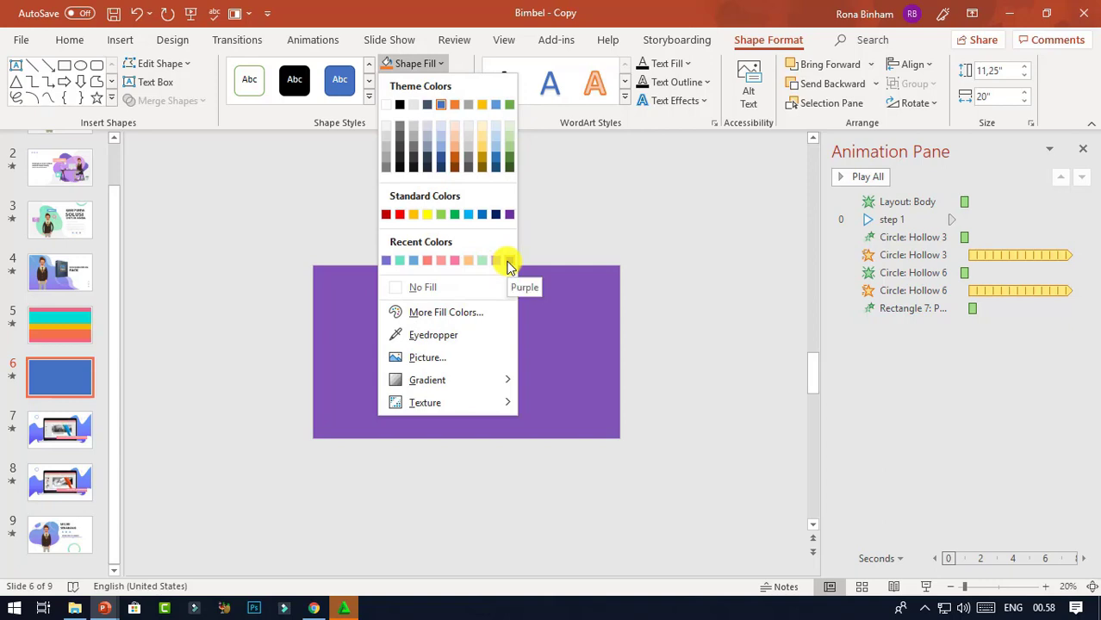
pyautogui.click(385, 261)
pyautogui.click(544, 311)
pyautogui.click(485, 288)
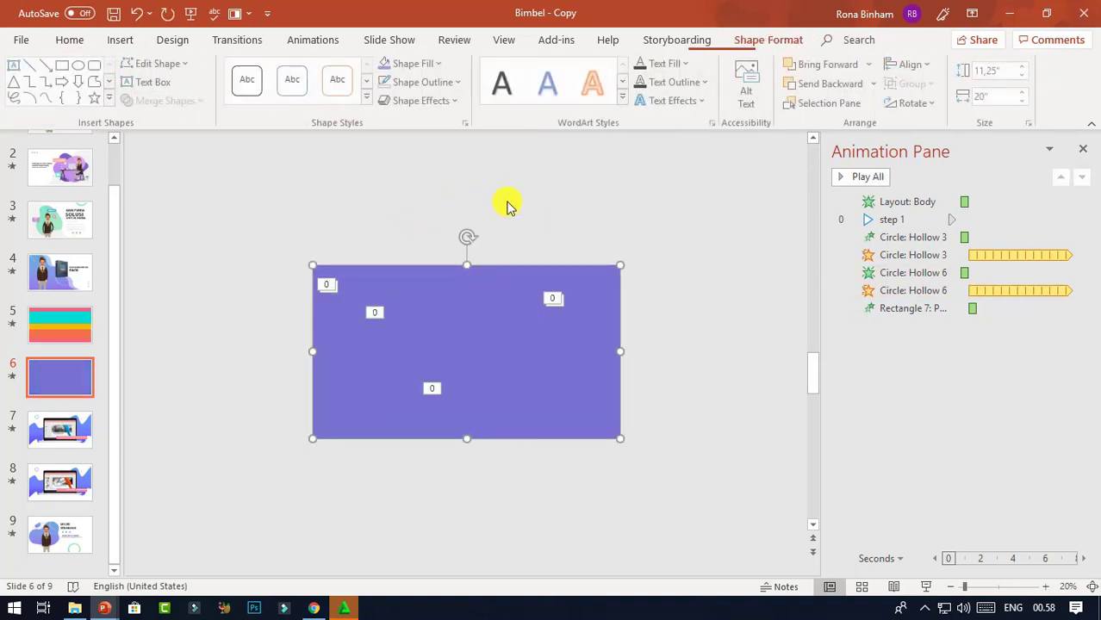
# Give the rectangle a Fade entrance starting With Previous after a 25-second delay.
pyautogui.click(313, 40)
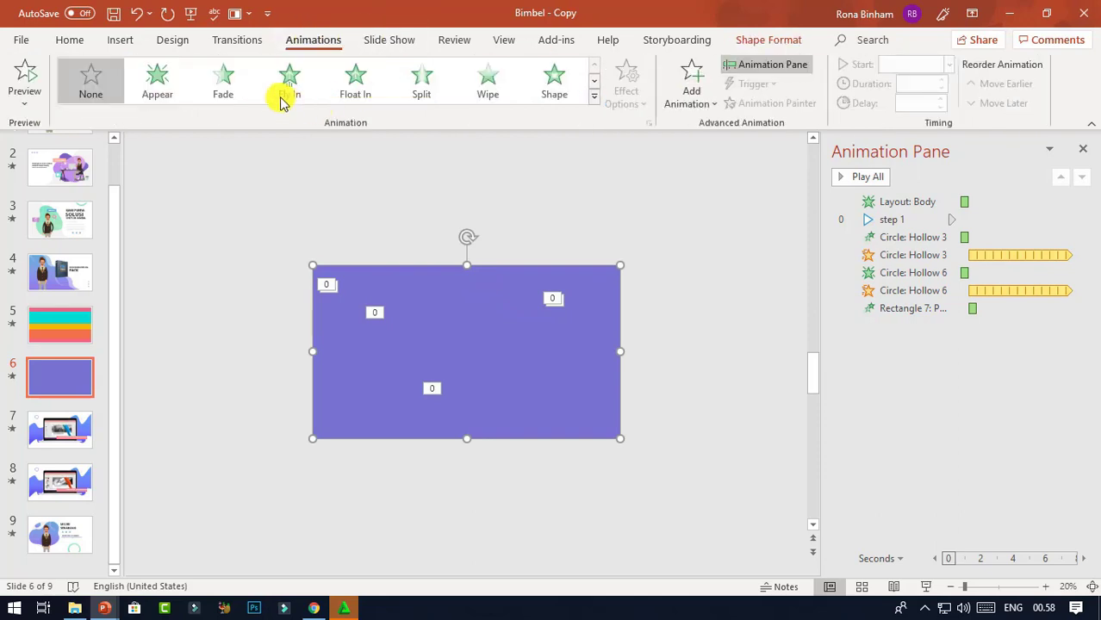
pyautogui.click(231, 78)
pyautogui.click(948, 66)
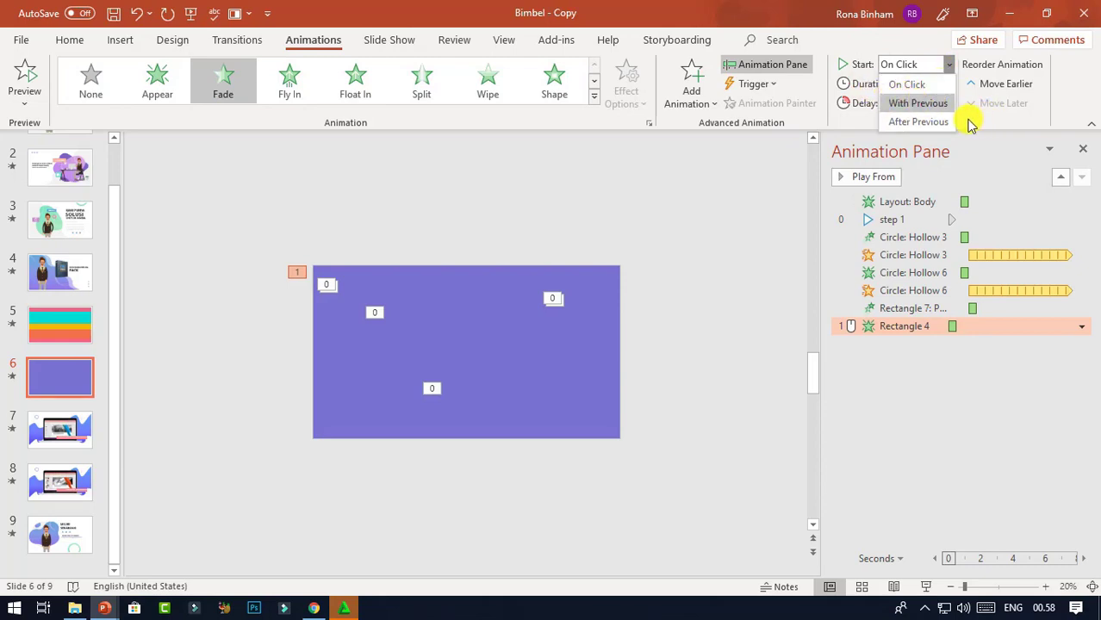
pyautogui.click(945, 105)
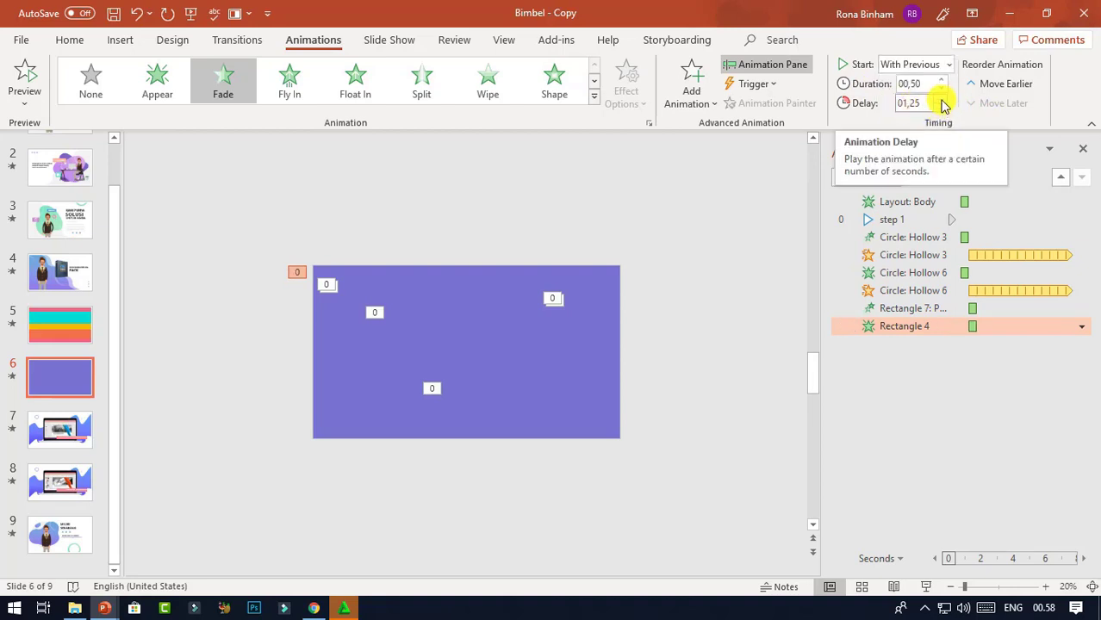
pyautogui.click(943, 100)
pyautogui.write('25')
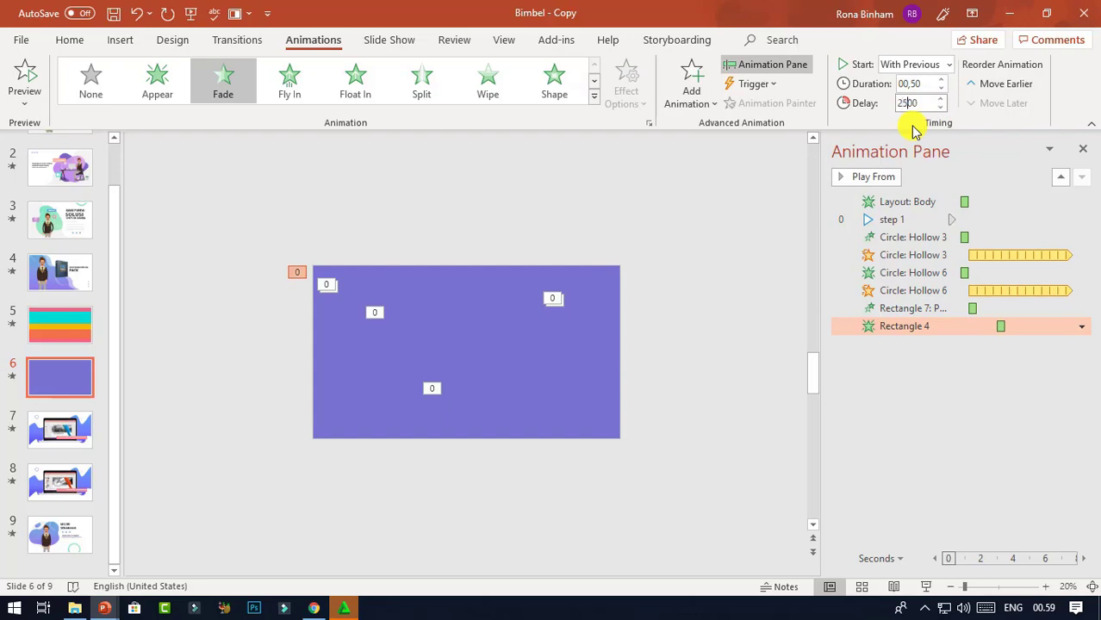
pyautogui.click(995, 240)
pyautogui.moveTo(826, 462); pyautogui.dragTo(506, 428)
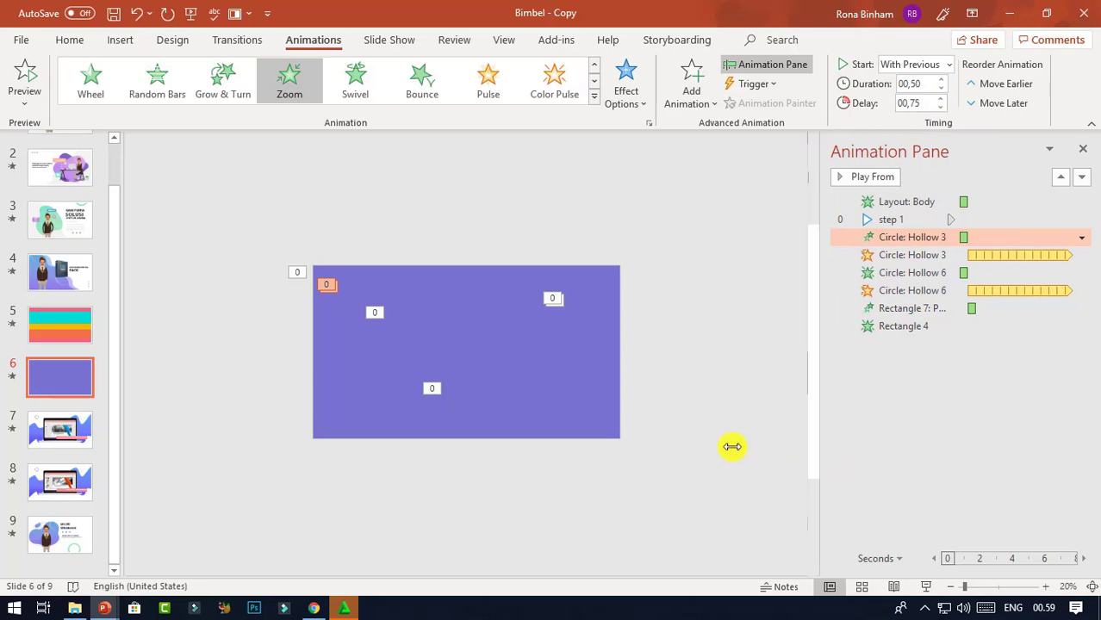
pyautogui.click(1077, 326)
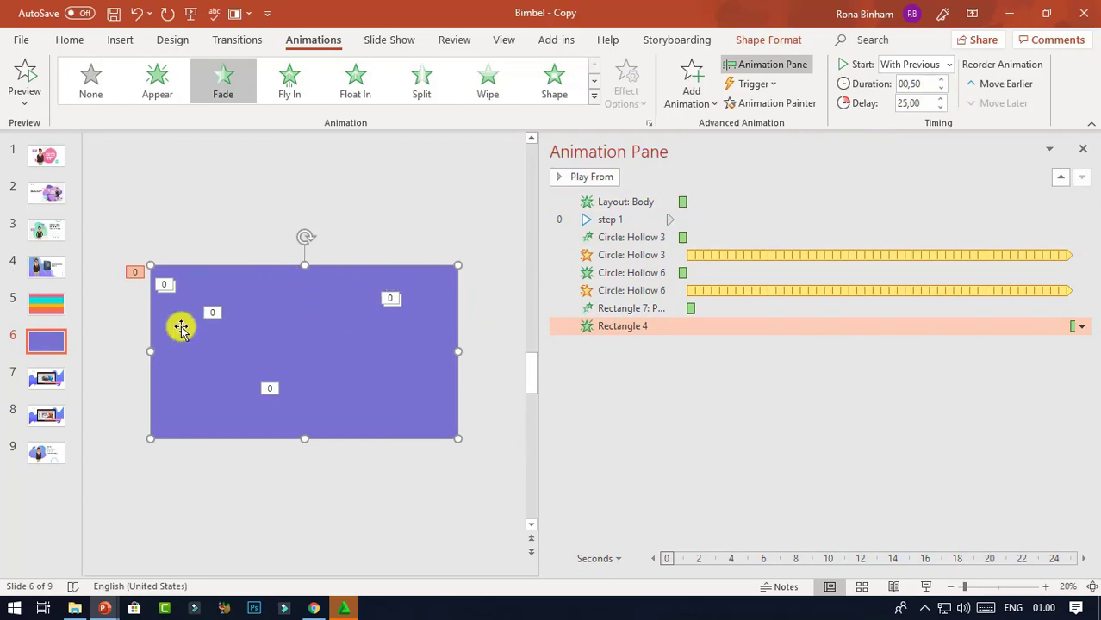
pyautogui.click(1084, 149)
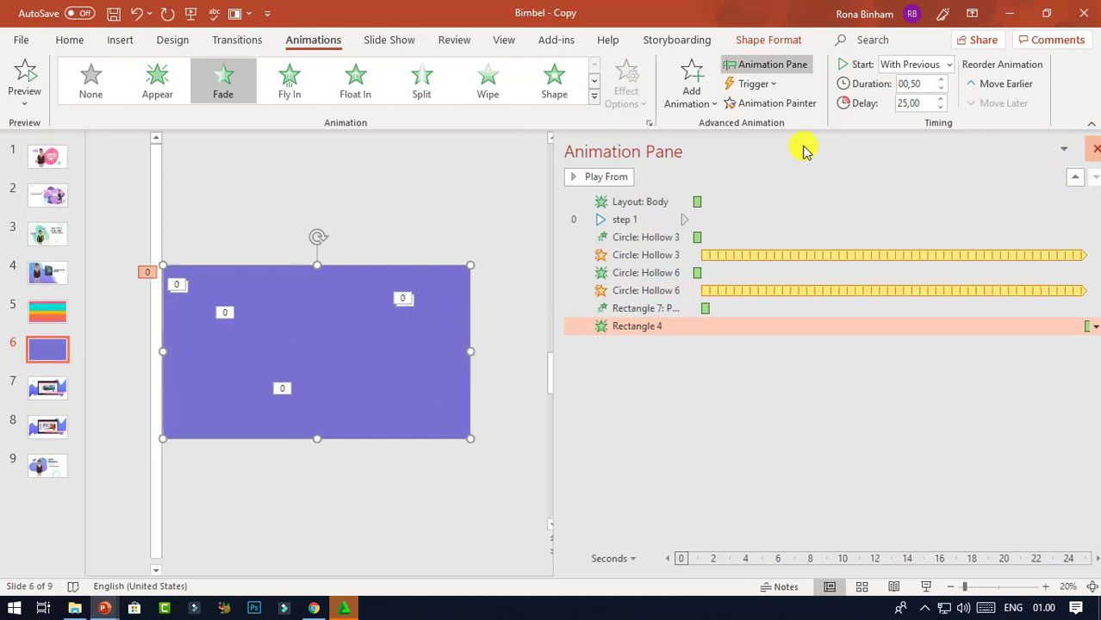
pyautogui.scroll(-1, 243, 381)
pyautogui.click(131, 393)
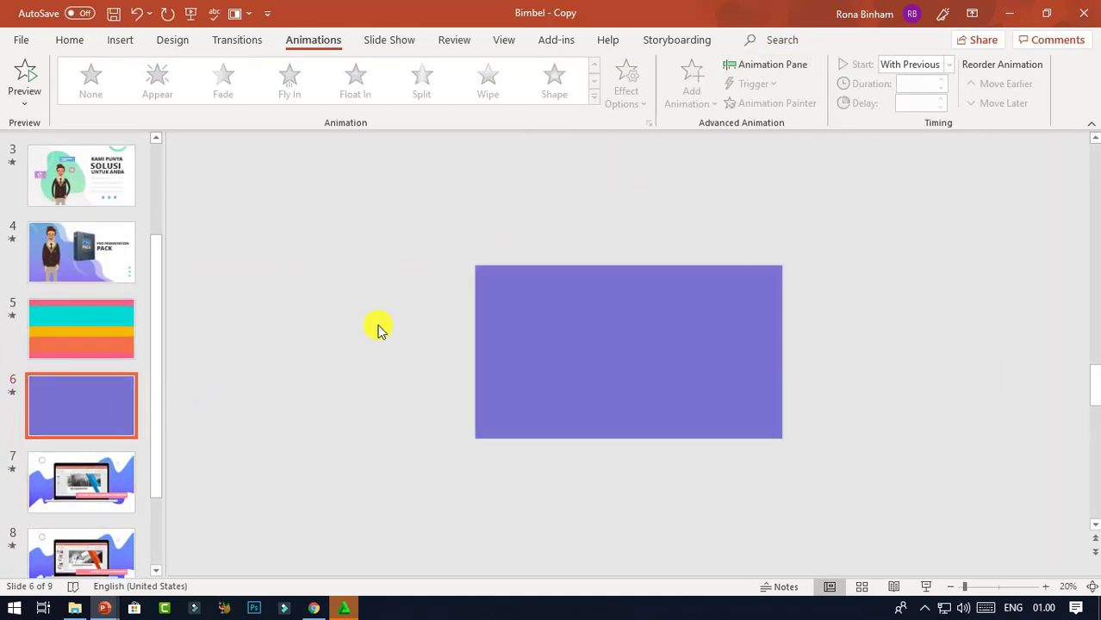
# Copy the purple rectangle from slide 6 and paste it onto slide 7.
pyautogui.click(539, 273)
pyautogui.rightClick(538, 273)
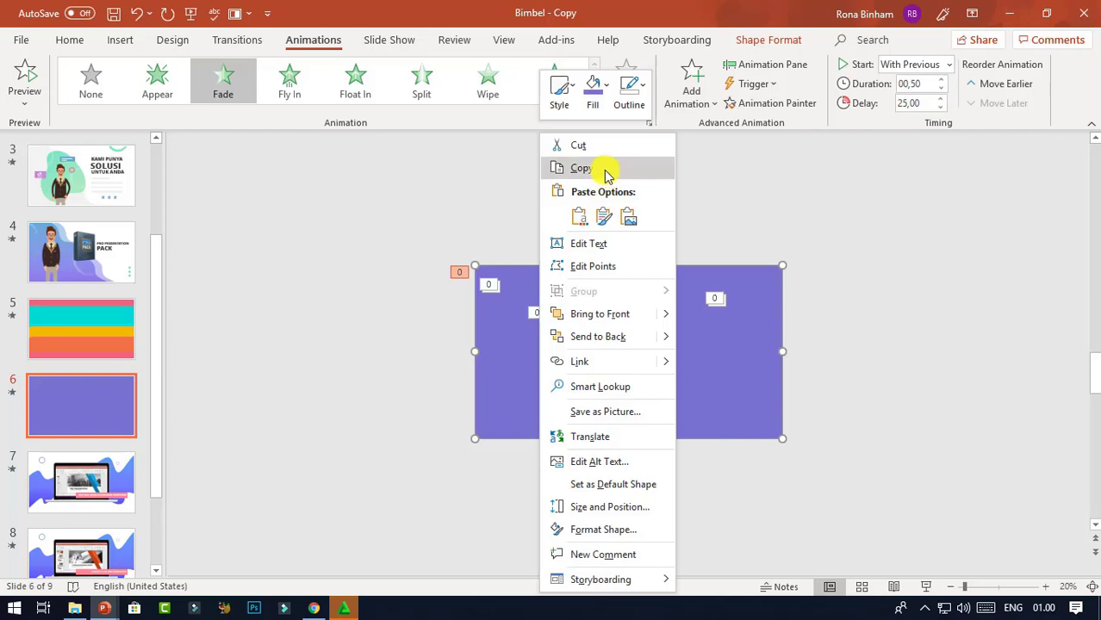
pyautogui.click(602, 170)
pyautogui.click(84, 498)
pyautogui.rightClick(293, 306)
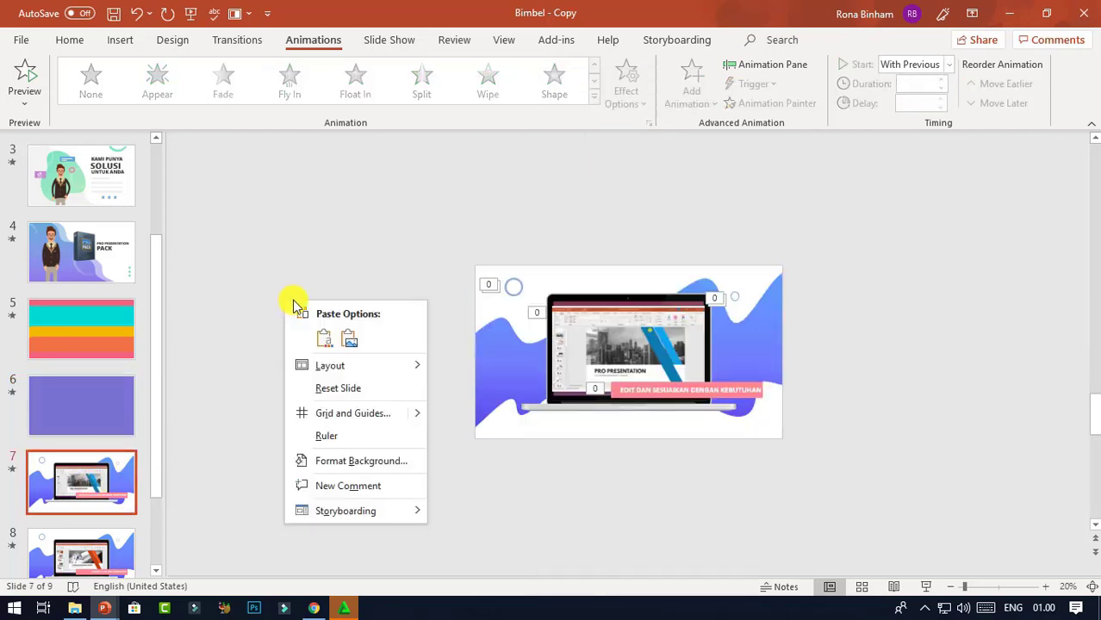
pyautogui.click(323, 337)
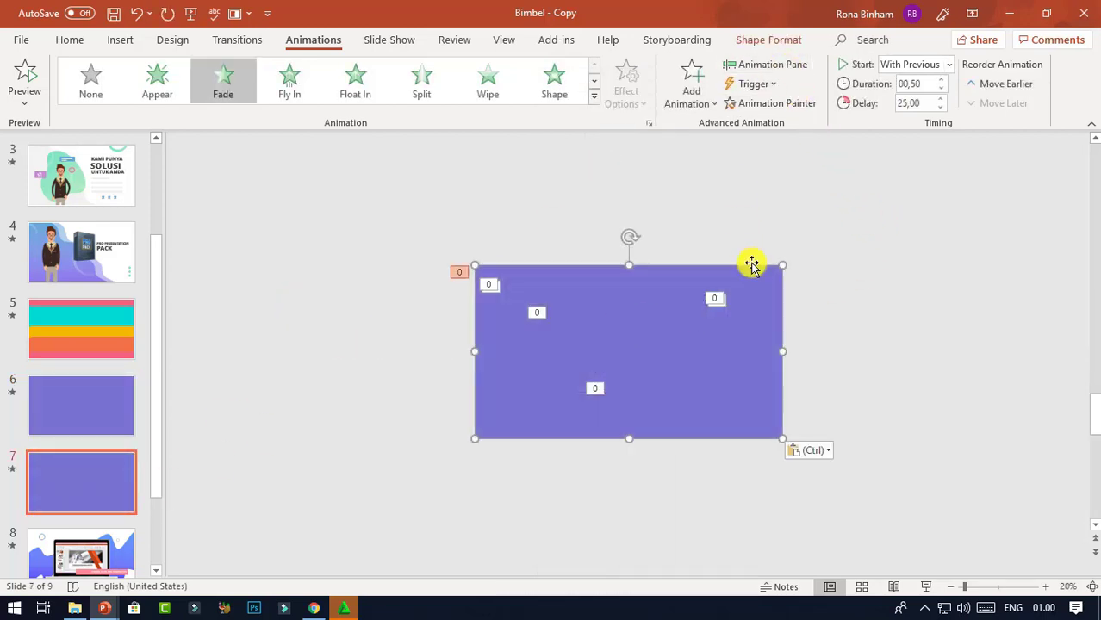
# Check the slide 7 video's length in Trim Video without changing it.
pyautogui.click(793, 43)
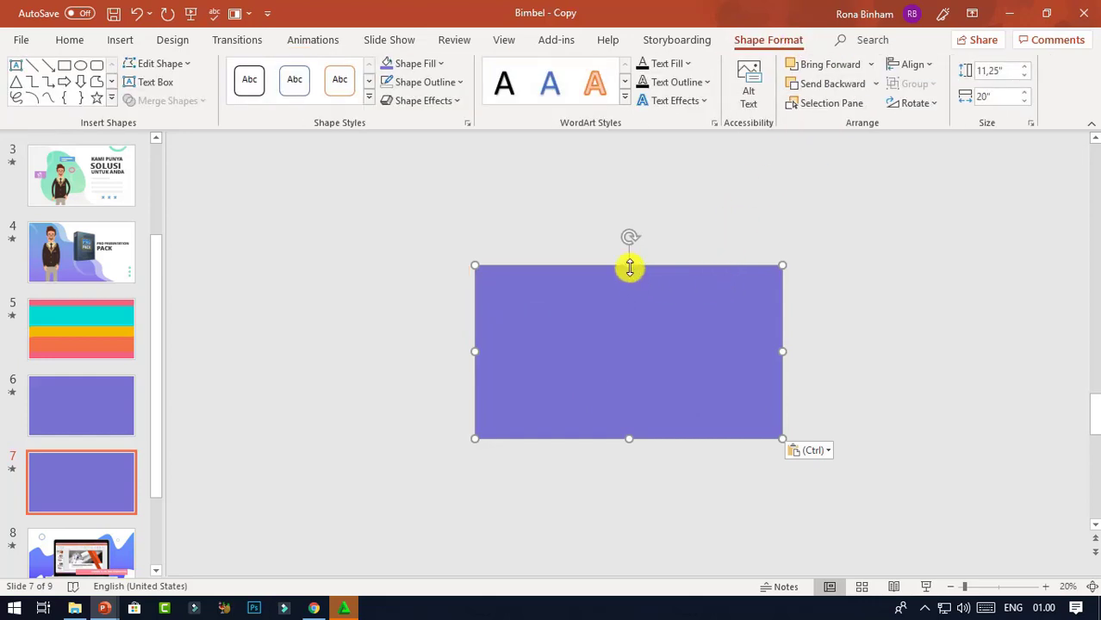
pyautogui.hotkey('ctrl', 'z')
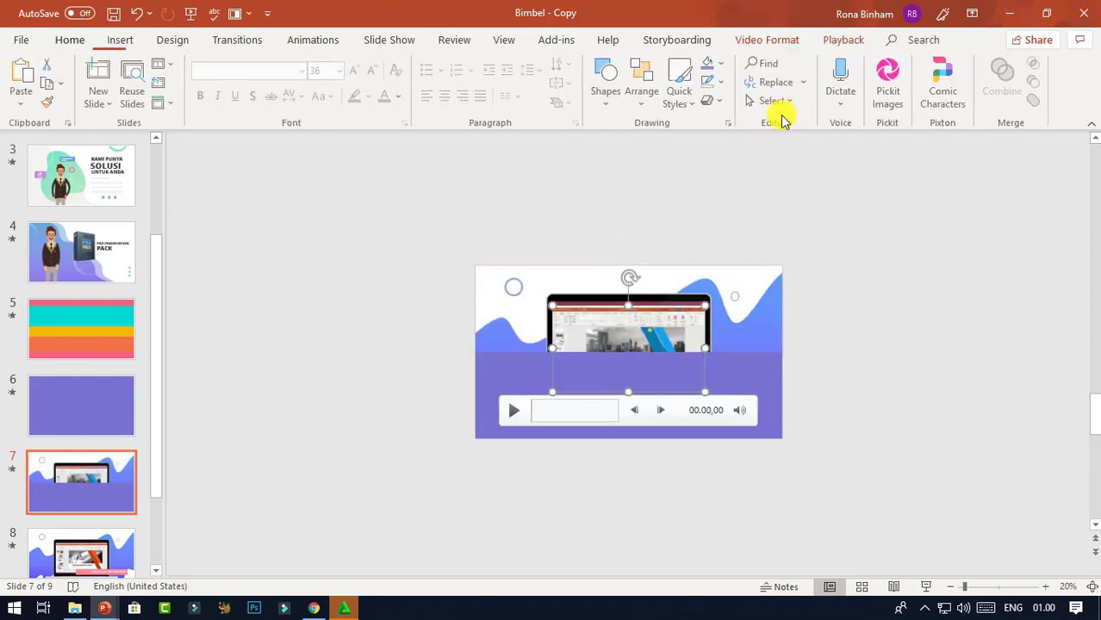
pyautogui.click(843, 39)
pyautogui.click(179, 93)
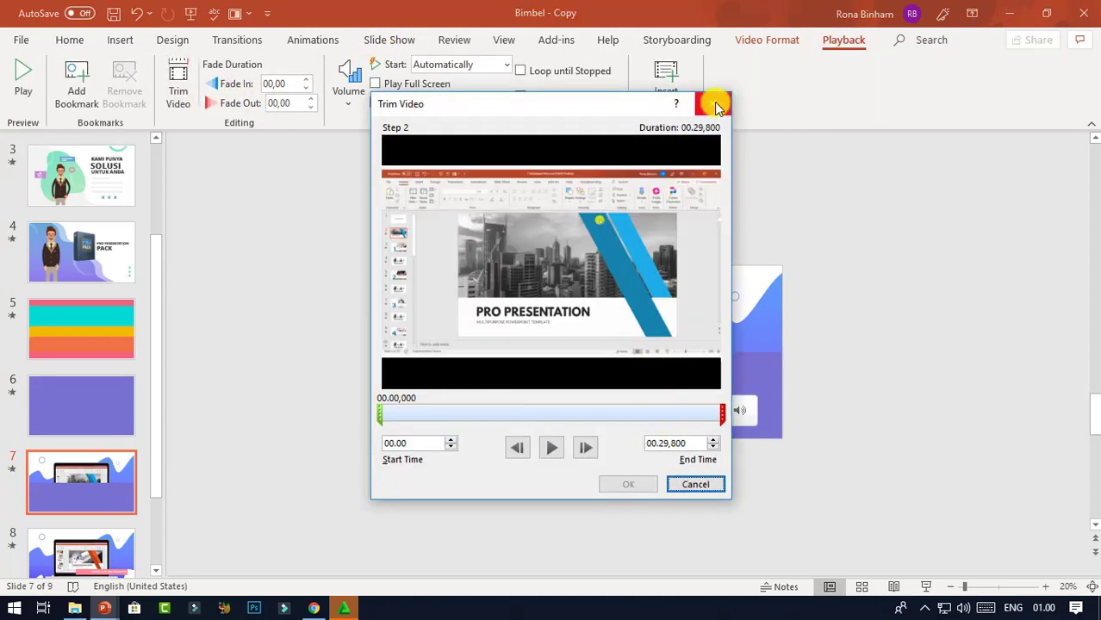
pyautogui.click(716, 105)
pyautogui.hotkey('ctrl', 'y')
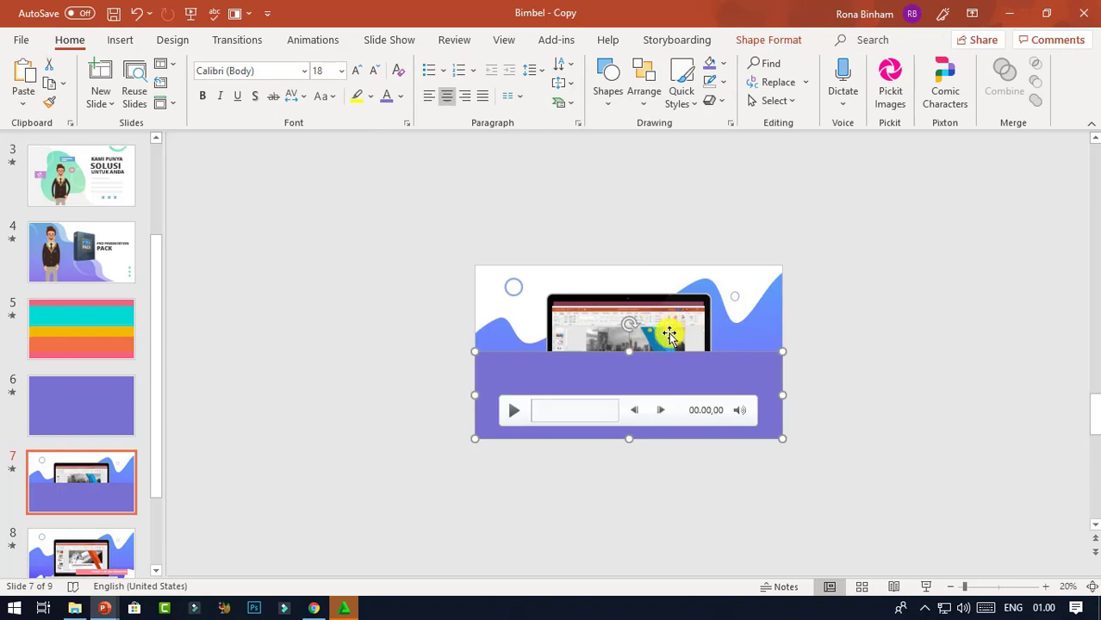
# Align the rectangle over slide 7 and set its fade delay to 29 seconds.
pyautogui.moveTo(629, 347); pyautogui.dragTo(643, 271)
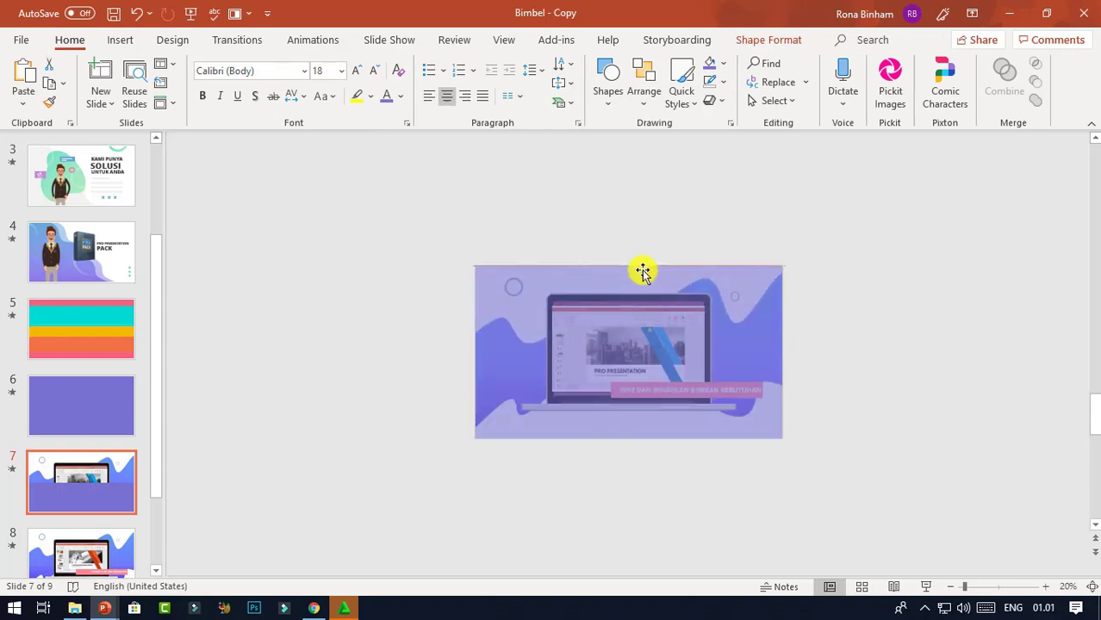
pyautogui.click(313, 40)
pyautogui.doubleClick(914, 104)
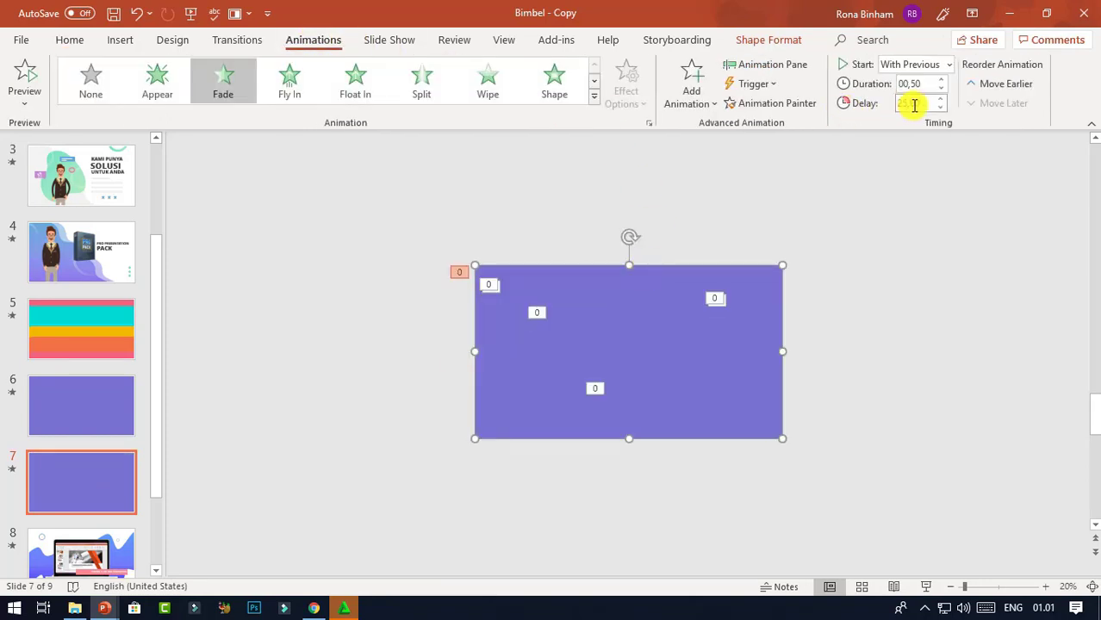
pyautogui.click(907, 105)
pyautogui.click(811, 267)
# Recolour the rectangle pink and copy it.
pyautogui.click(785, 272)
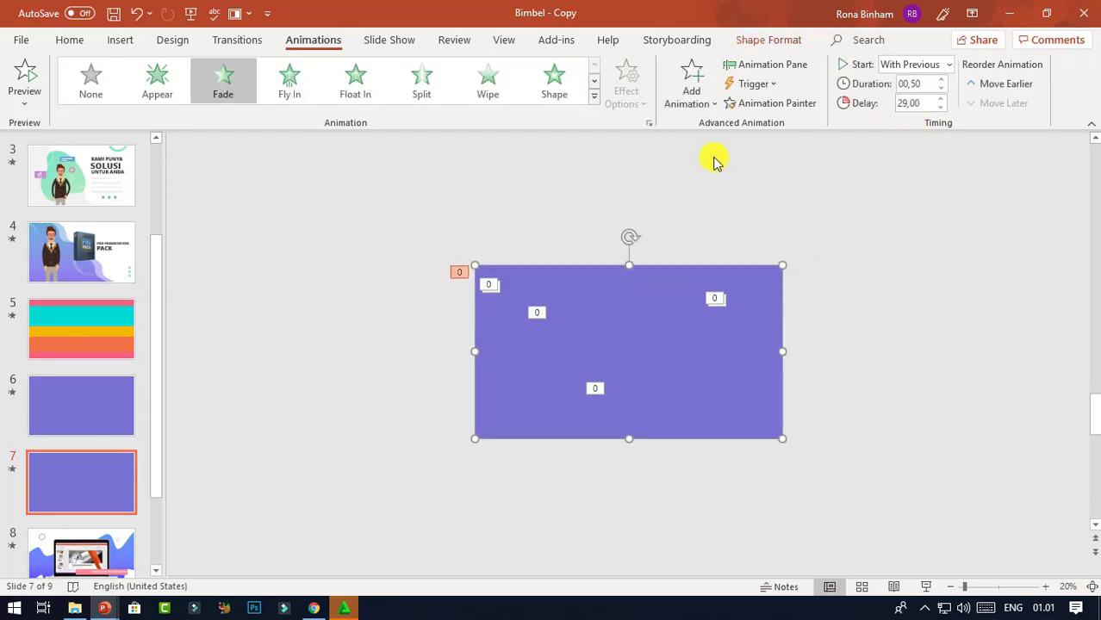
pyautogui.click(789, 41)
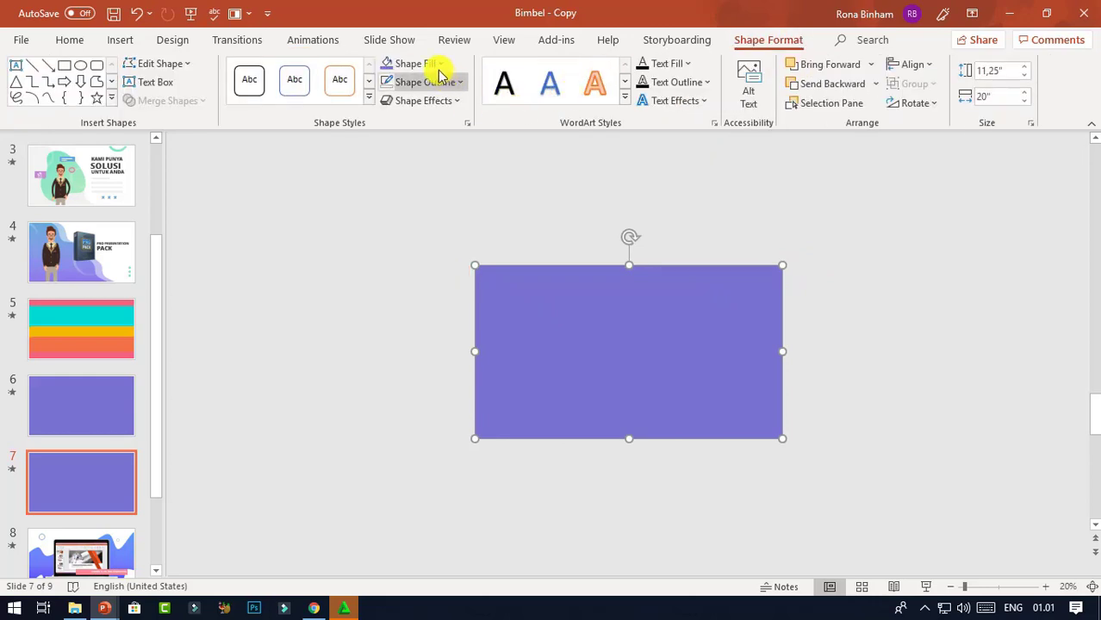
pyautogui.click(439, 66)
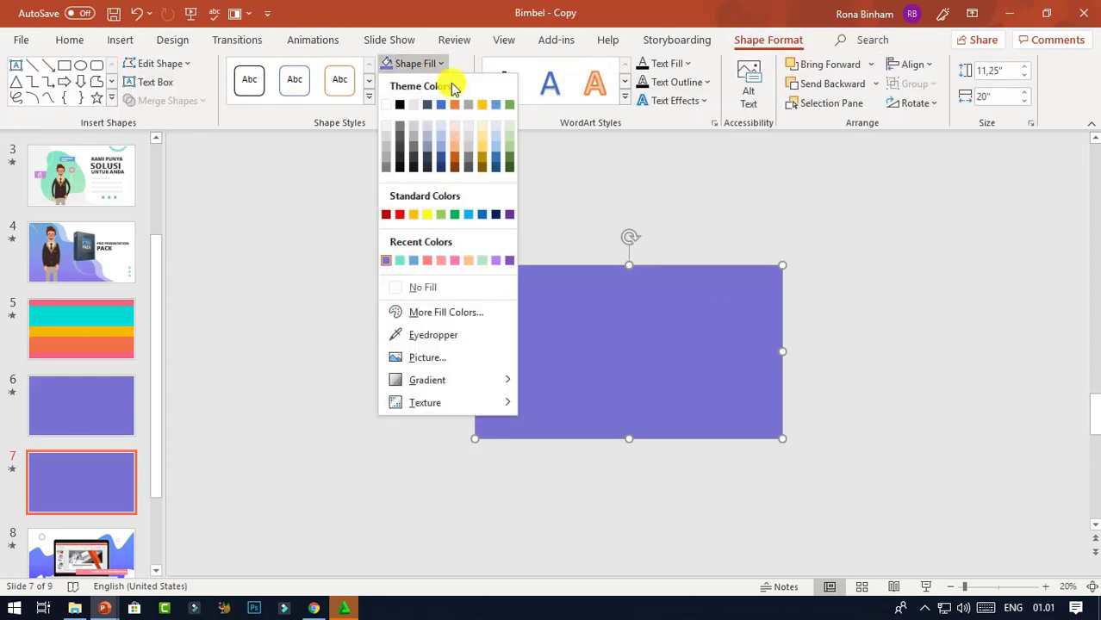
pyautogui.click(442, 259)
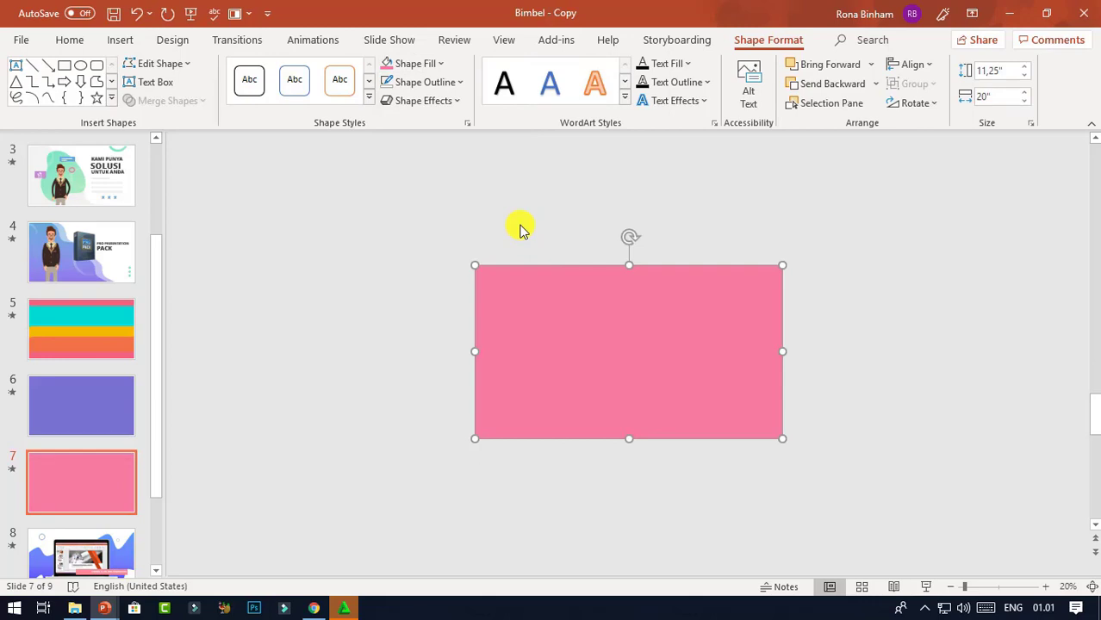
pyautogui.rightClick(566, 335)
pyautogui.click(622, 168)
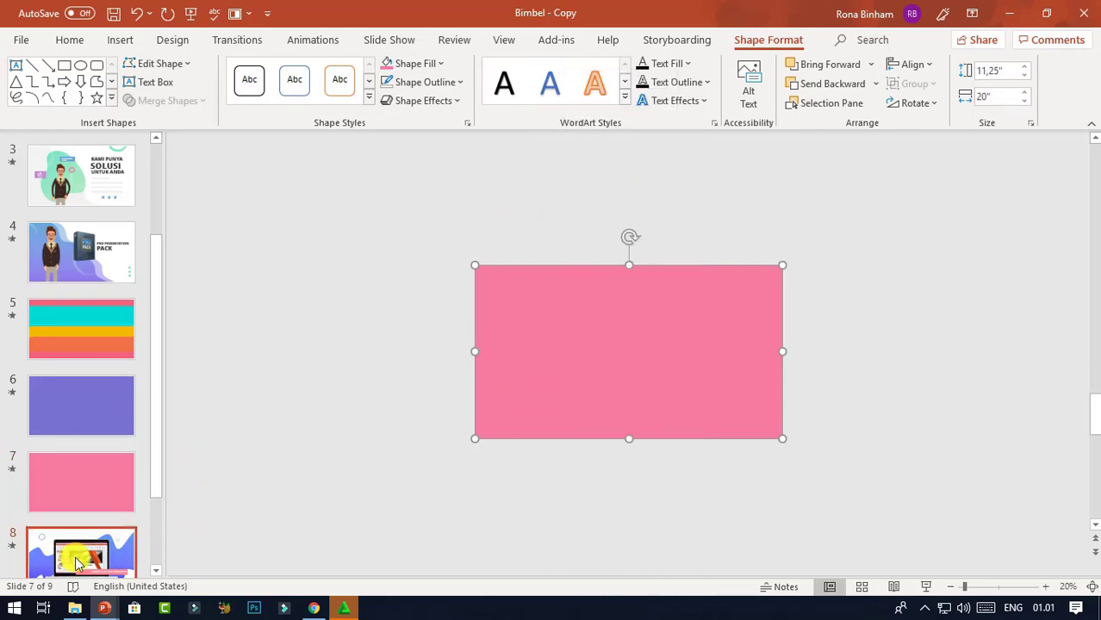
# Paste the pink rectangle onto slide 8 and check the underlying video's length in Trim Video.
pyautogui.click(74, 545)
pyautogui.rightClick(287, 226)
pyautogui.click(319, 262)
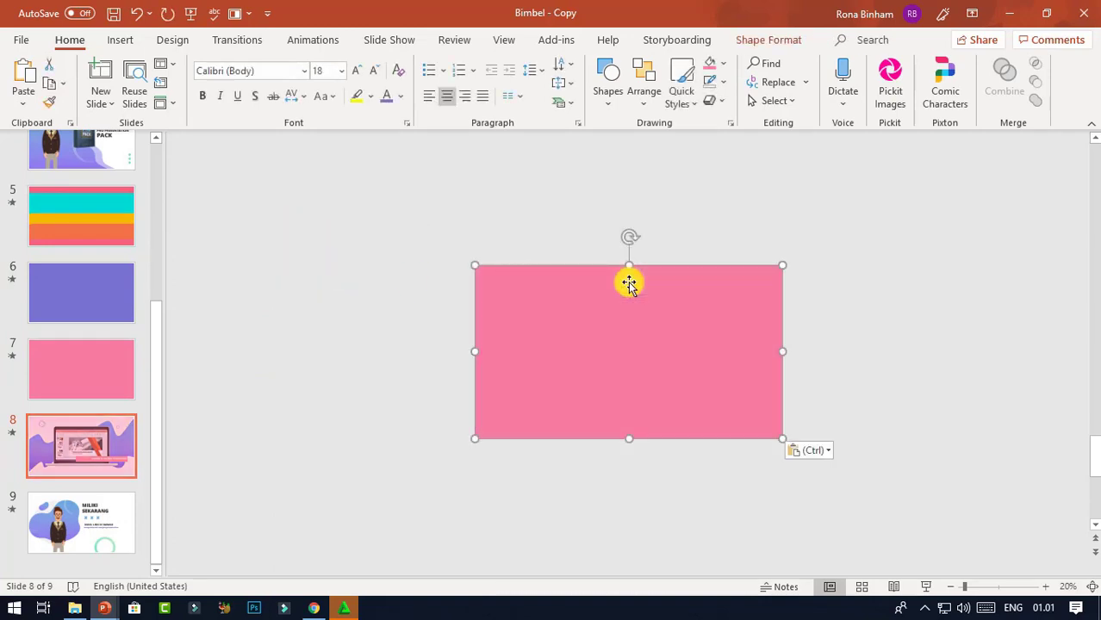
pyautogui.moveTo(630, 266); pyautogui.dragTo(630, 340)
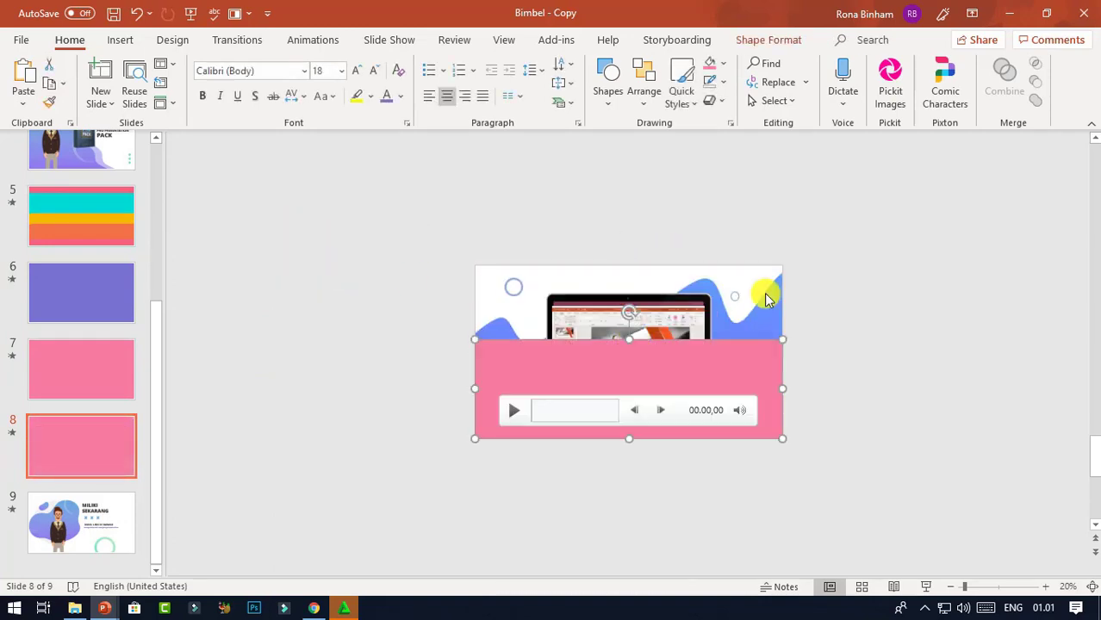
pyautogui.click(693, 319)
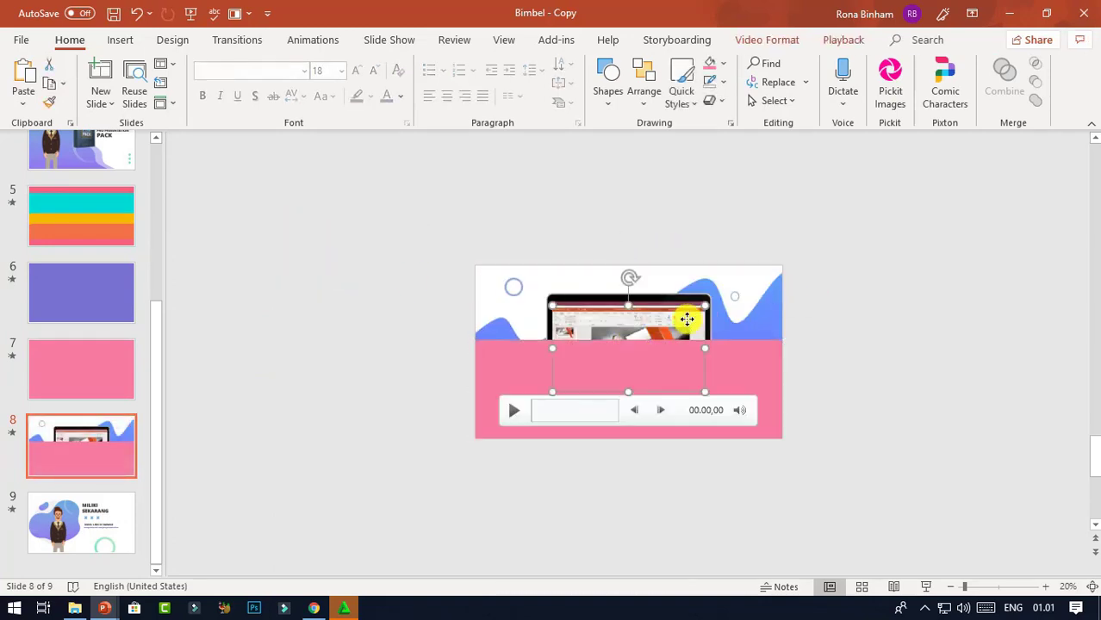
pyautogui.click(834, 38)
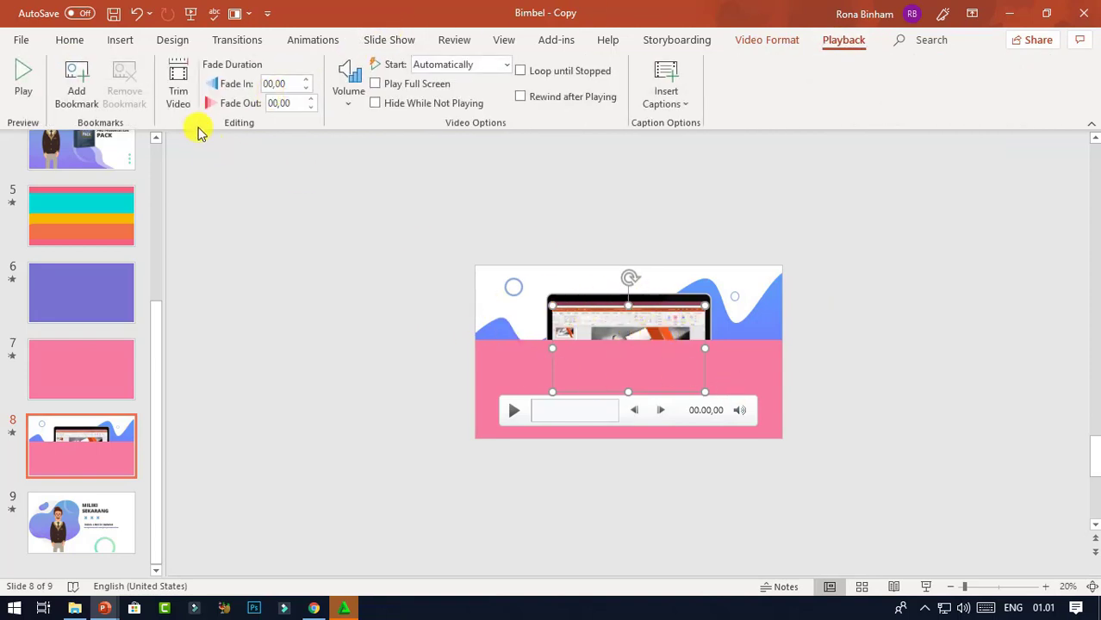
pyautogui.click(177, 93)
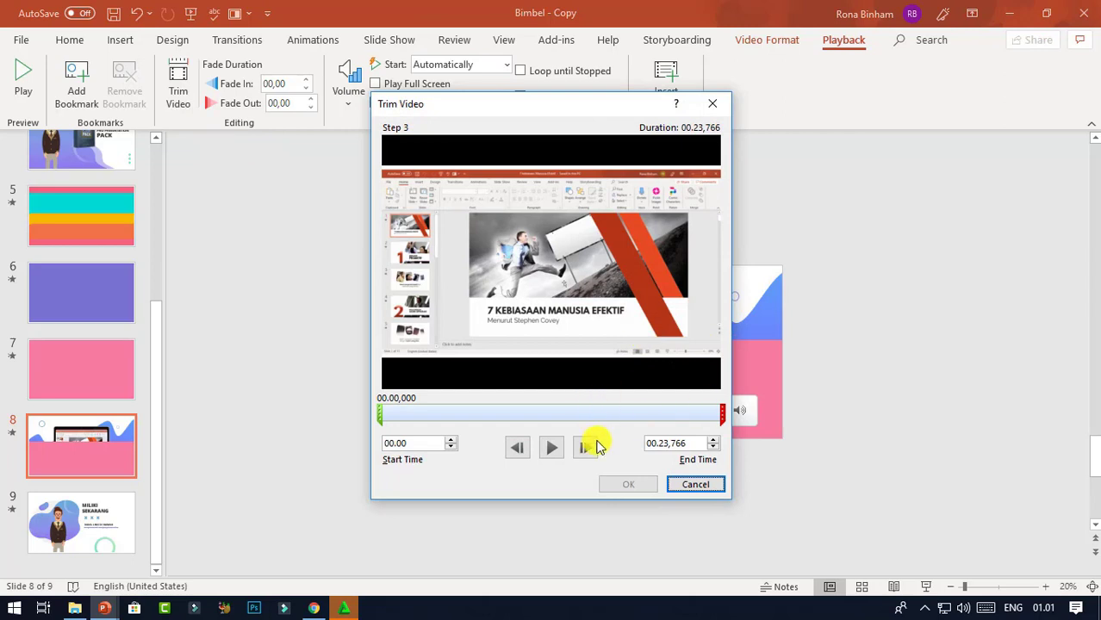
pyautogui.click(713, 103)
# Stretch the pink rectangle over slide 8, set its delay to 2 seconds, and open slide 1.
pyautogui.click(735, 362)
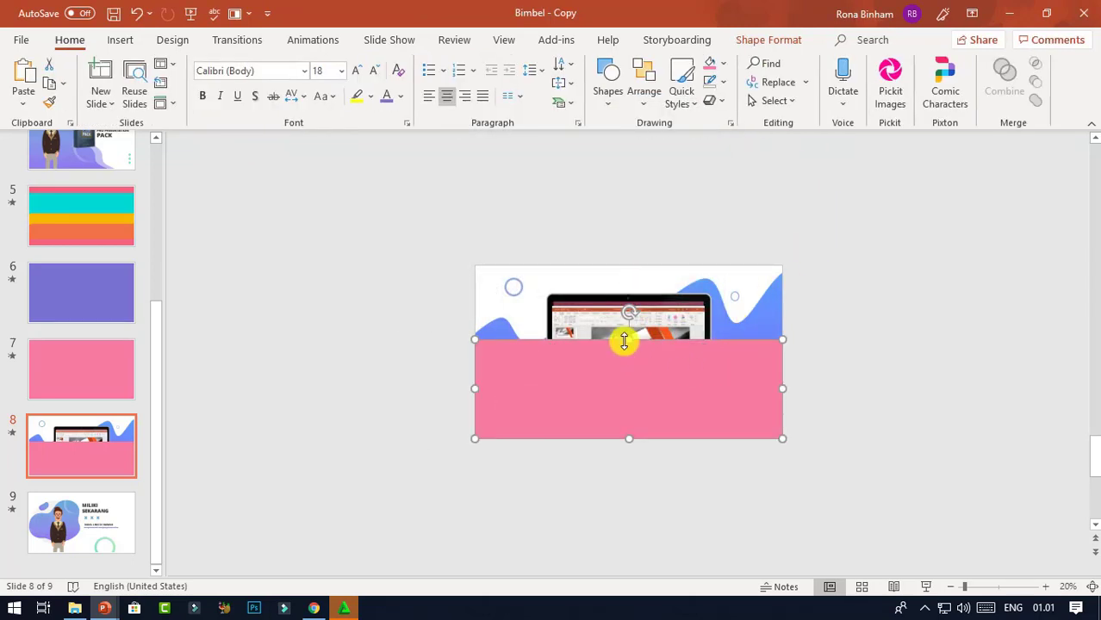
pyautogui.moveTo(629, 300); pyautogui.dragTo(629, 266)
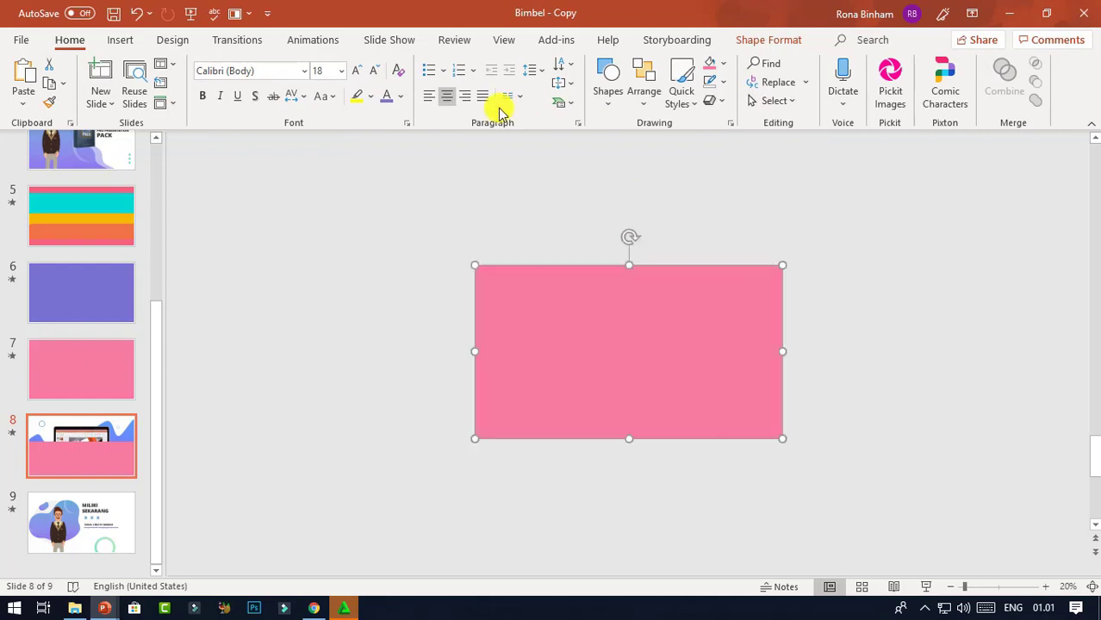
pyautogui.click(313, 39)
pyautogui.doubleClick(908, 103)
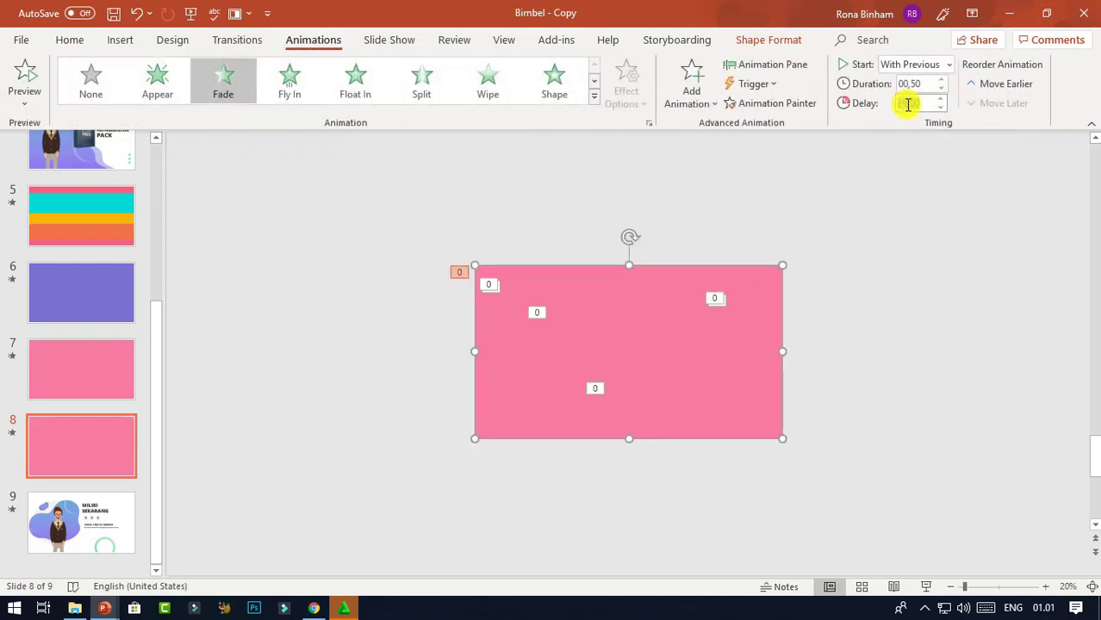
pyautogui.press('Return')
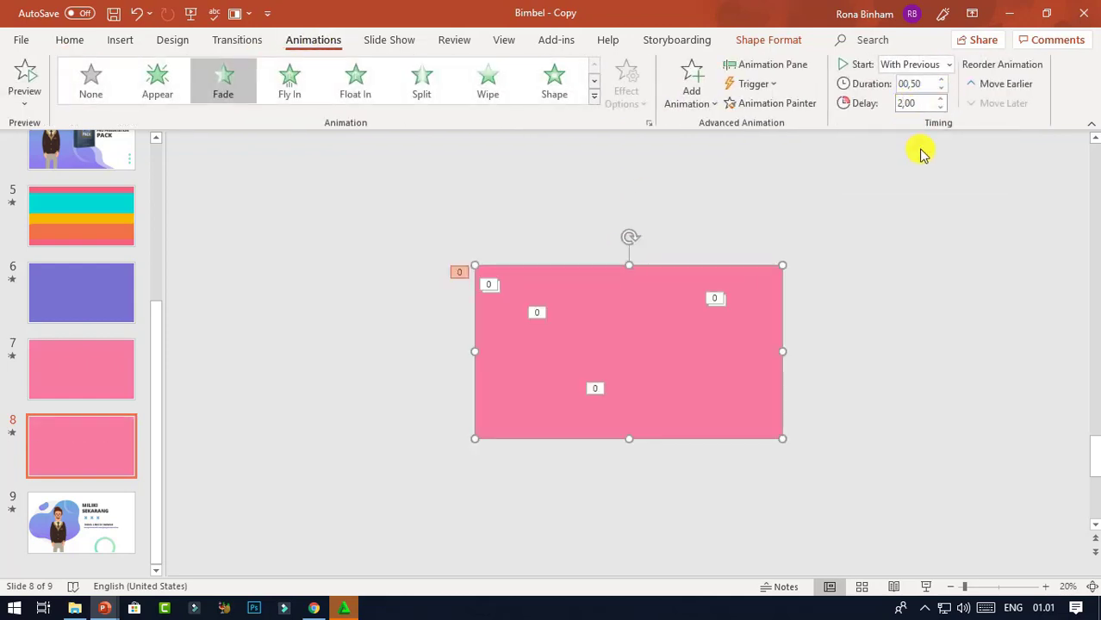
pyautogui.click(962, 238)
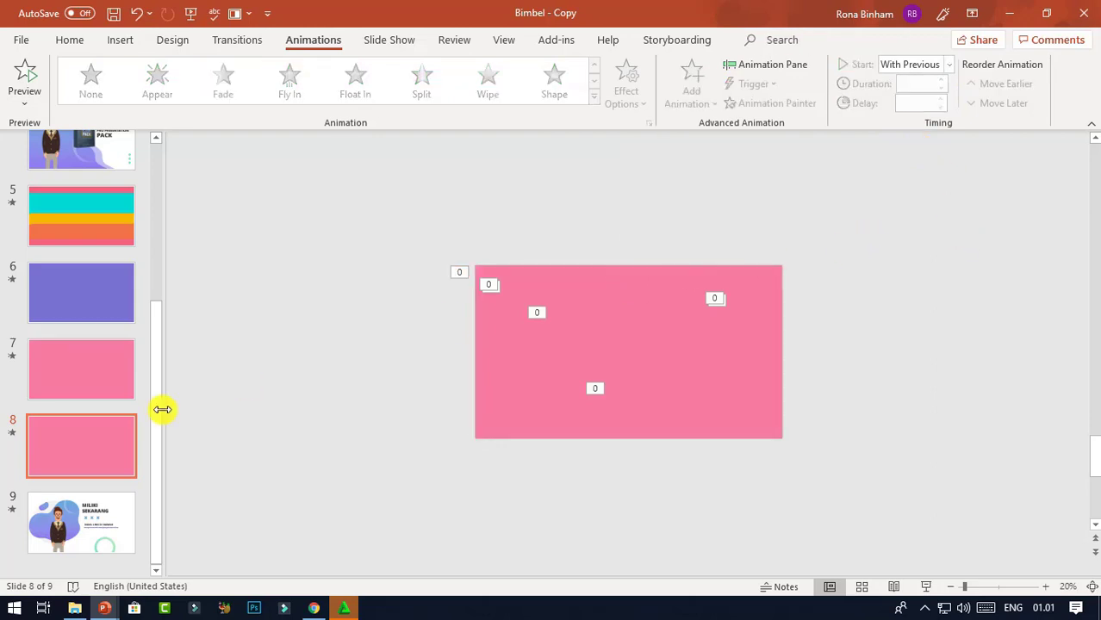
pyautogui.moveTo(156, 345); pyautogui.dragTo(156, 173)
pyautogui.click(112, 176)
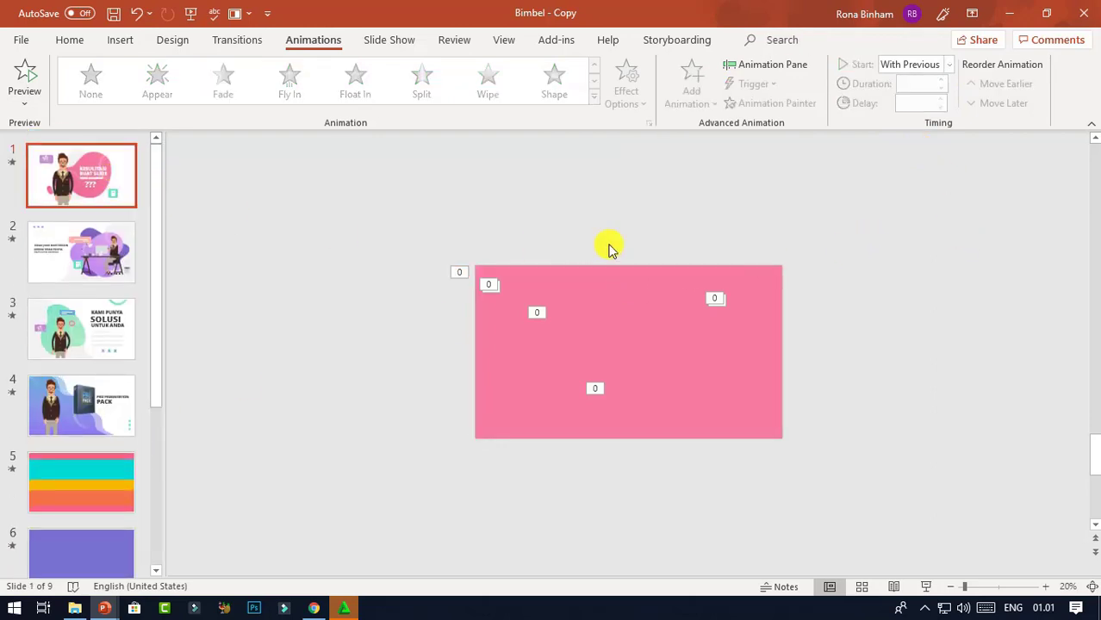
# On slide 1, delete the teal icon and the purple clipboard shape.
pyautogui.click(1015, 588)
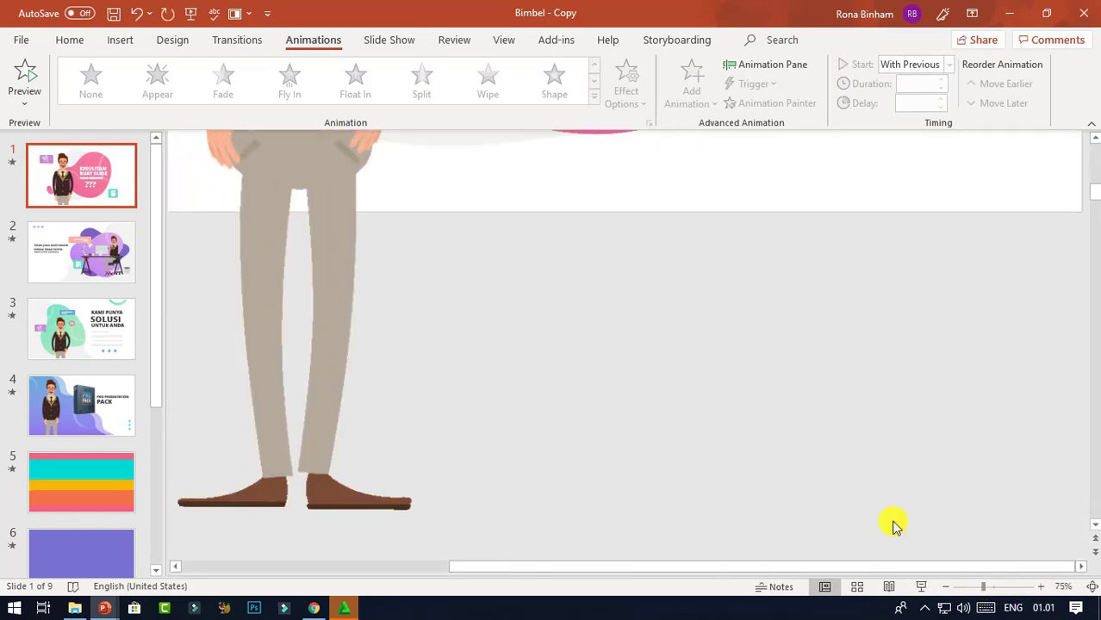
pyautogui.click(977, 587)
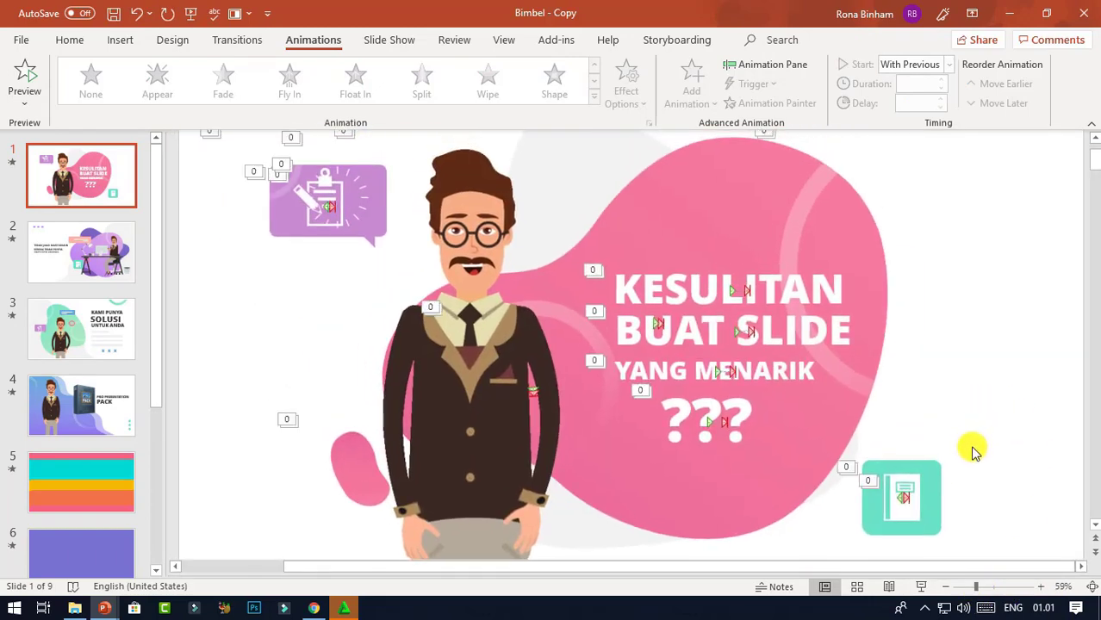
pyautogui.click(929, 470)
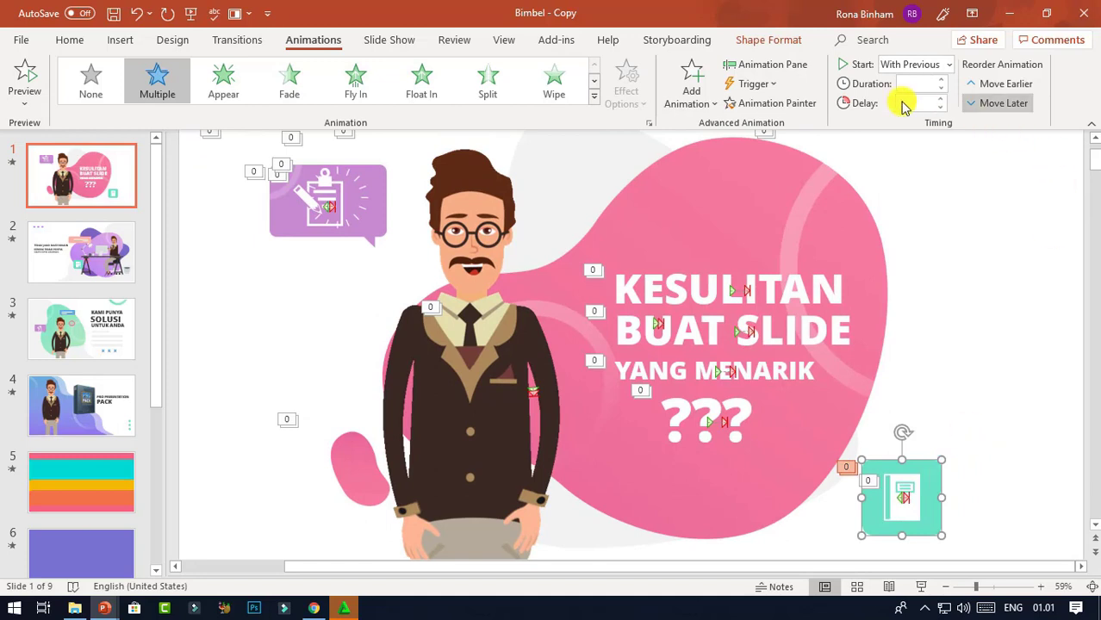
pyautogui.press('Delete')
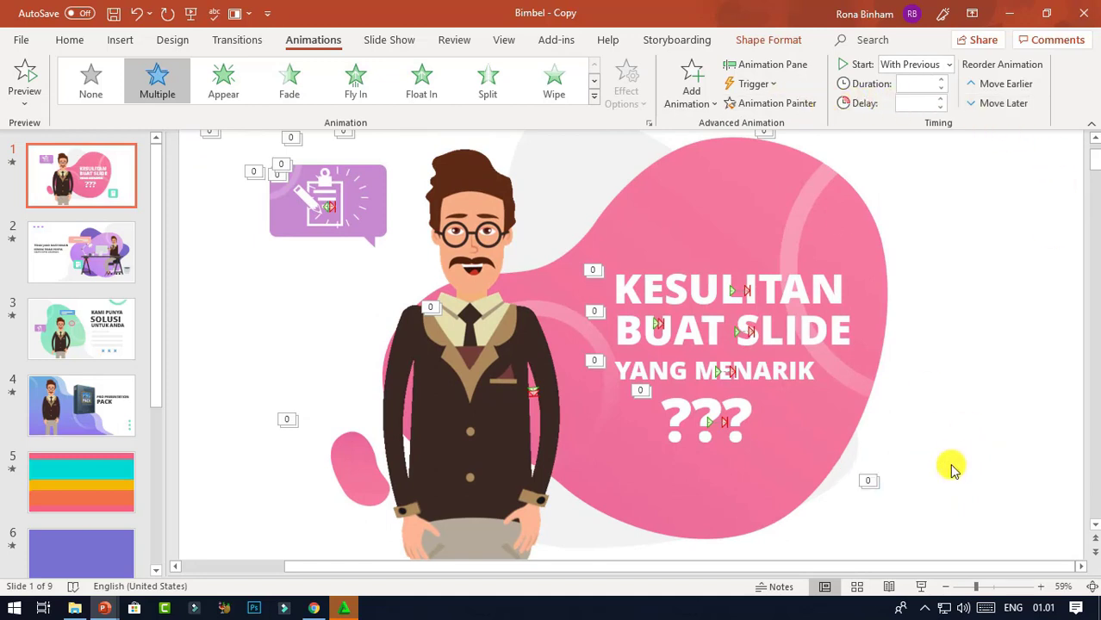
pyautogui.click(376, 171)
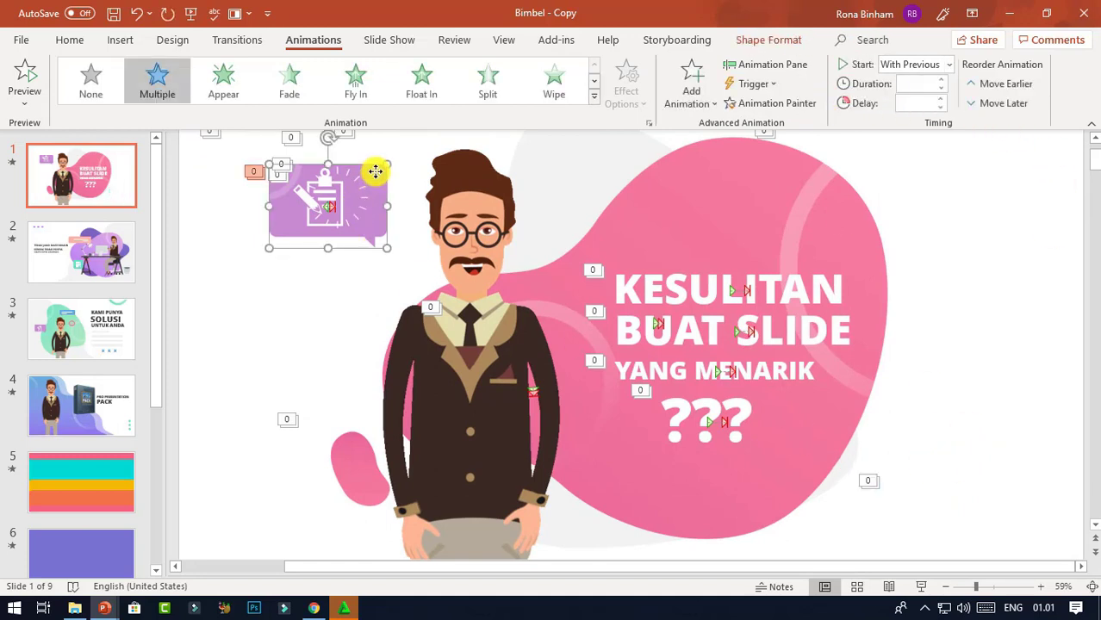
pyautogui.press('Delete')
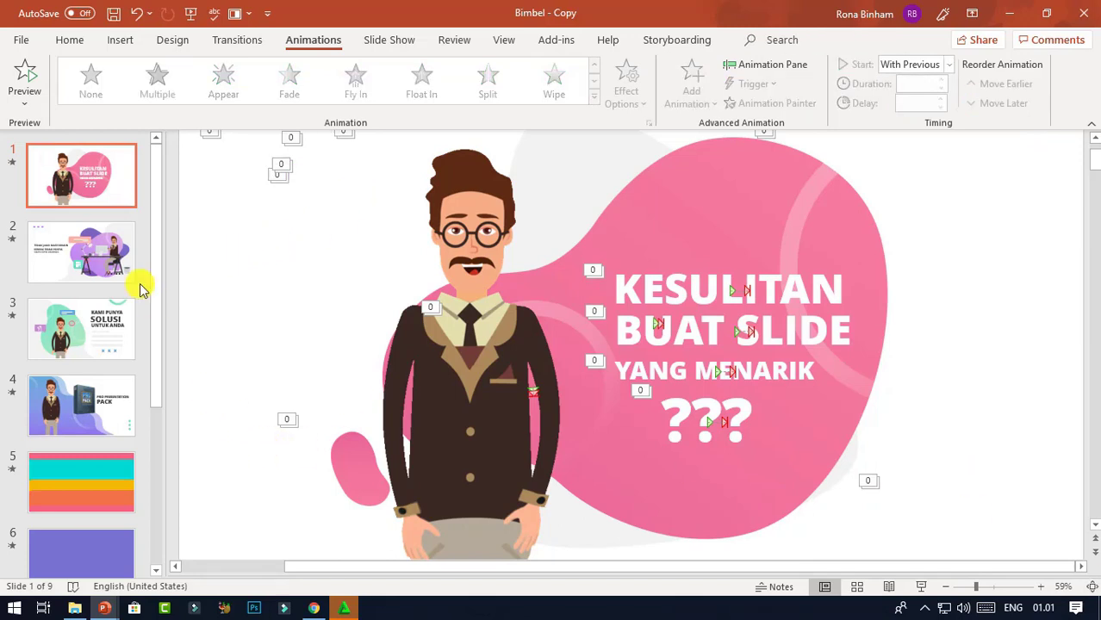
# On slide 2, delete the pink banner, the teal icon and the small white icon.
pyautogui.click(131, 274)
pyautogui.click(673, 216)
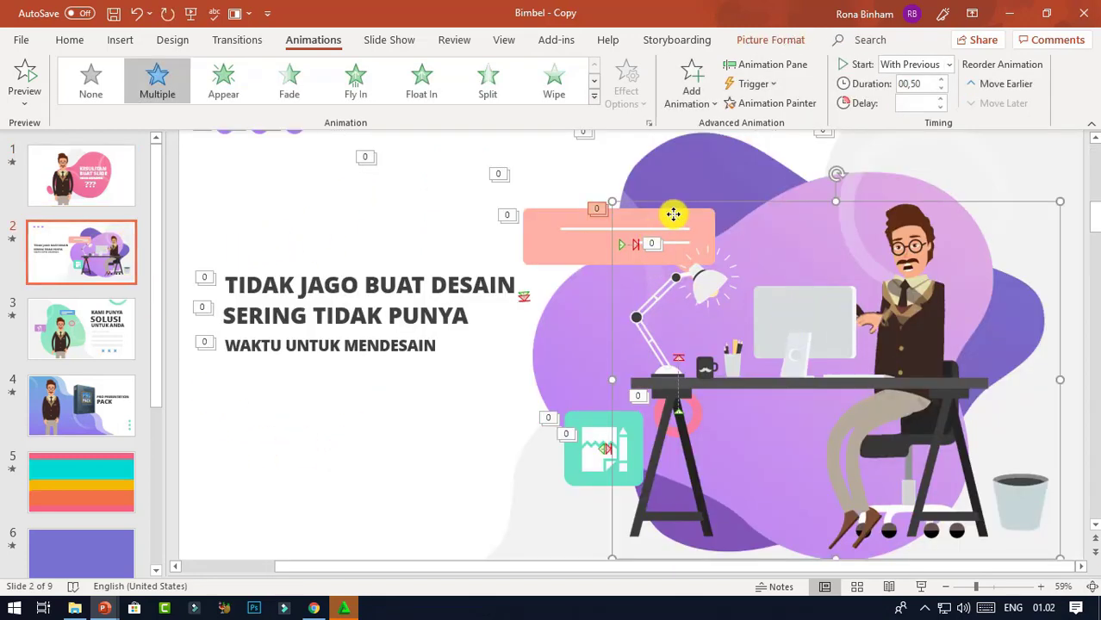
pyautogui.click(562, 217)
pyautogui.press('Delete')
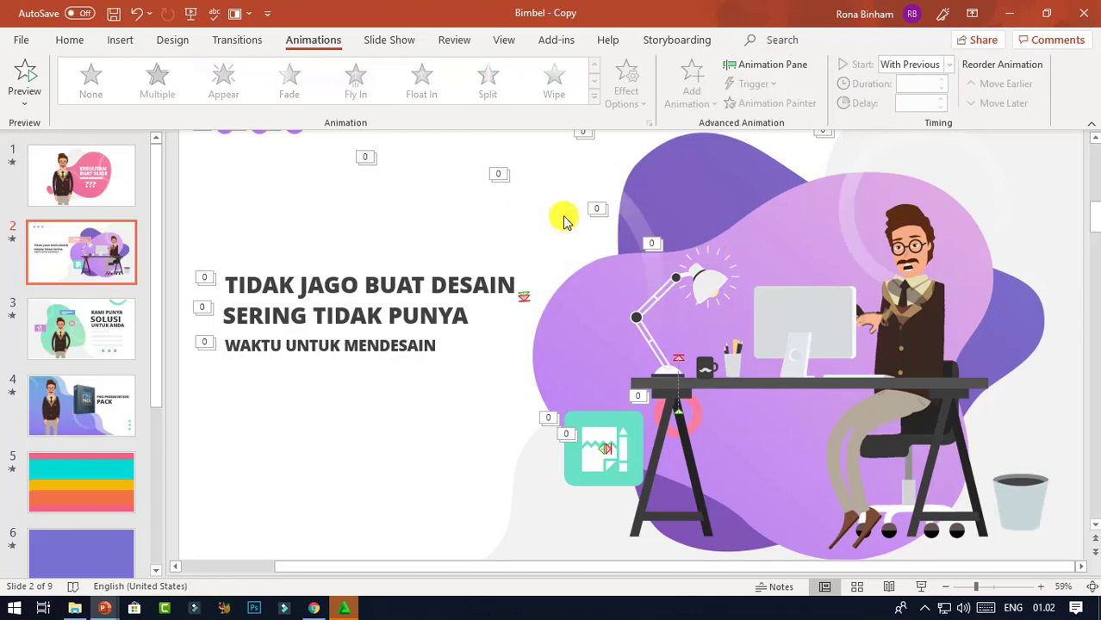
pyautogui.click(581, 416)
pyautogui.press('Delete')
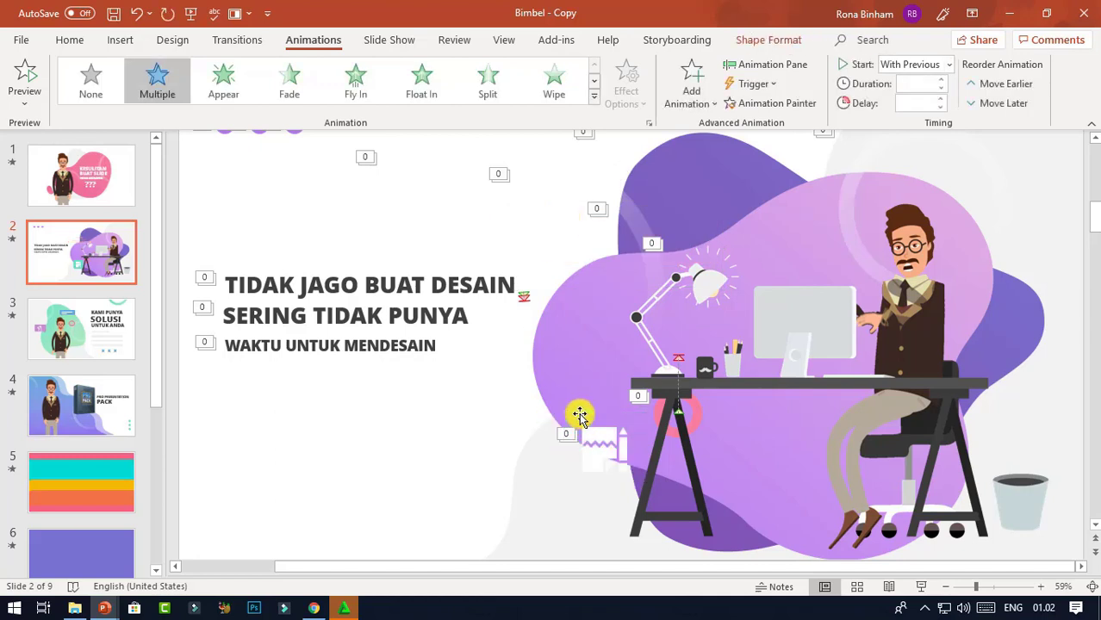
pyautogui.click(604, 431)
pyautogui.press('Delete')
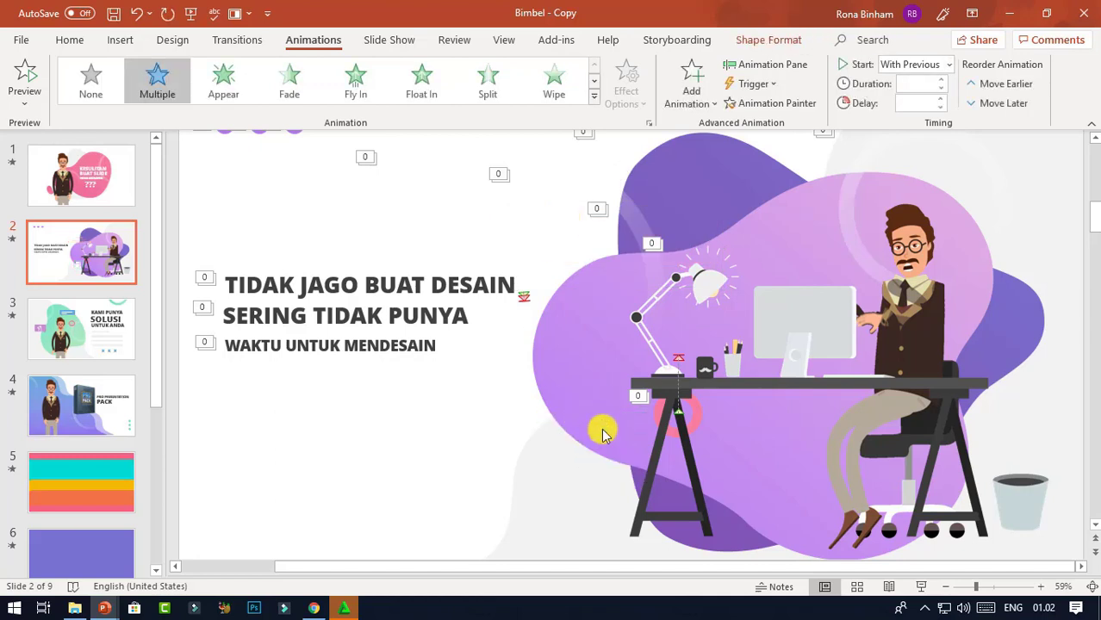
# On slide 3, delete the purple clipboard shape and the blue speech bubble.
pyautogui.click(109, 349)
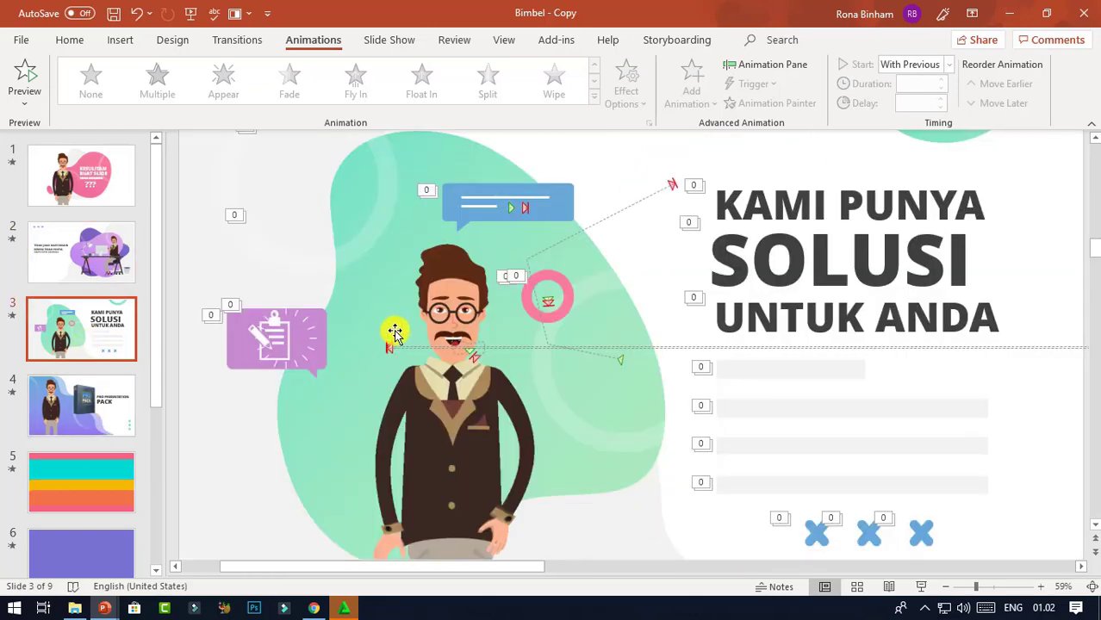
pyautogui.click(310, 315)
pyautogui.press('Delete')
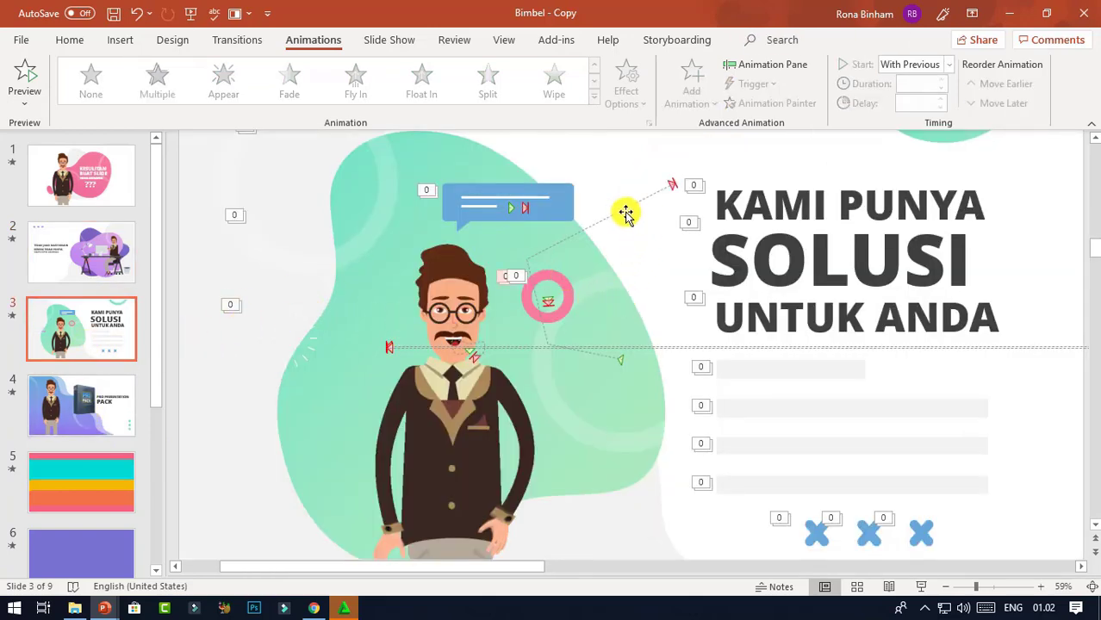
pyautogui.click(568, 183)
pyautogui.press('Delete')
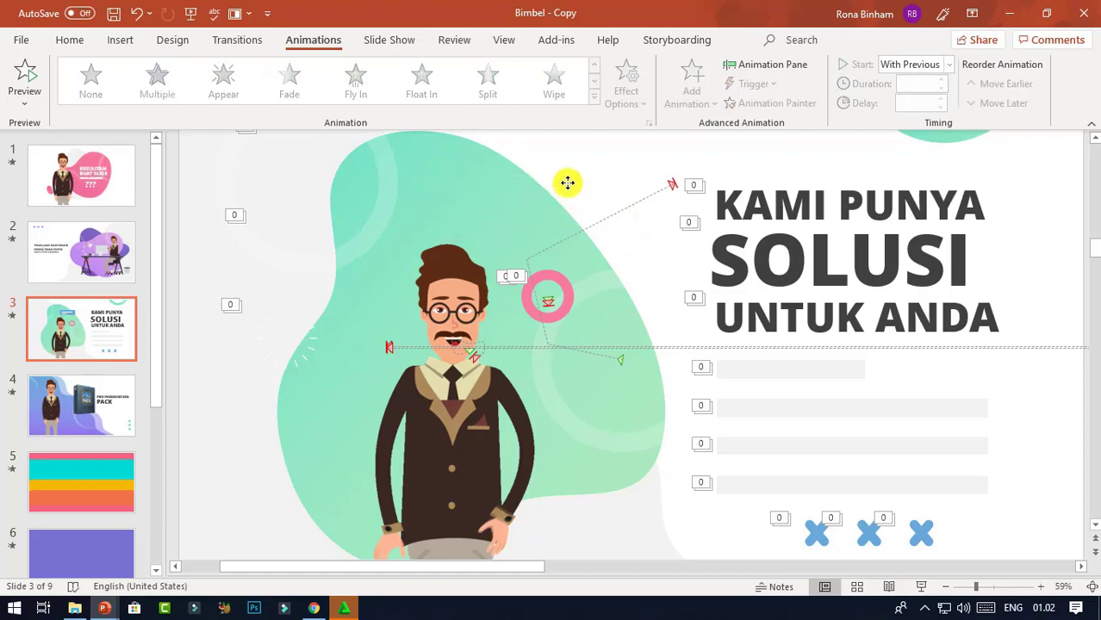
pyautogui.scroll(-1, 76, 401)
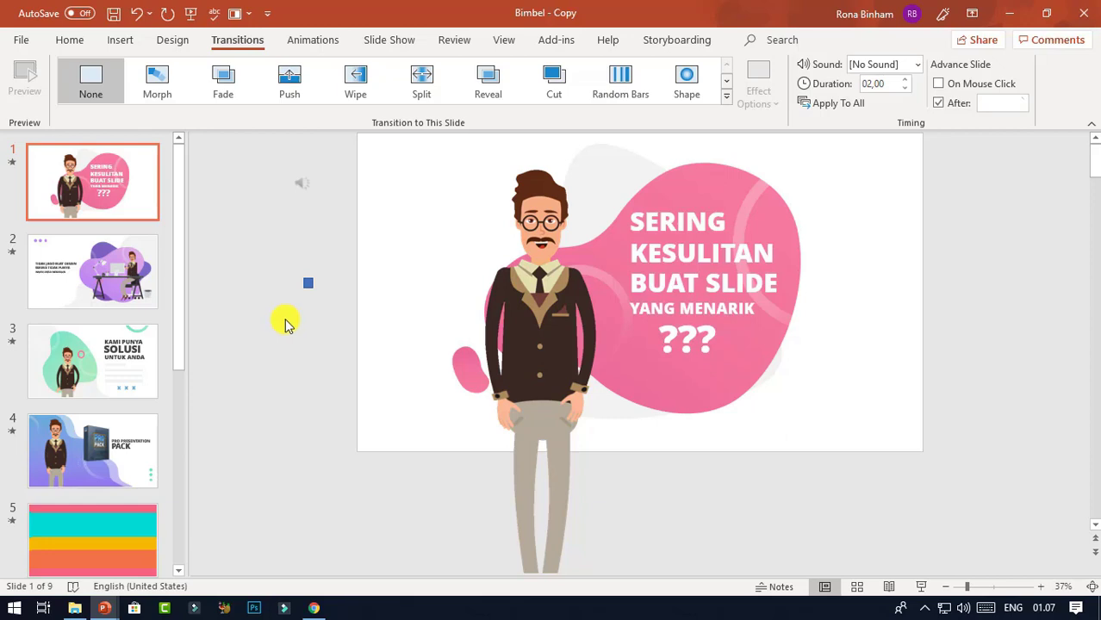
# Start a Create a Video export at Full HD (1080p) with 00,00 seconds per slide.
pyautogui.click(23, 41)
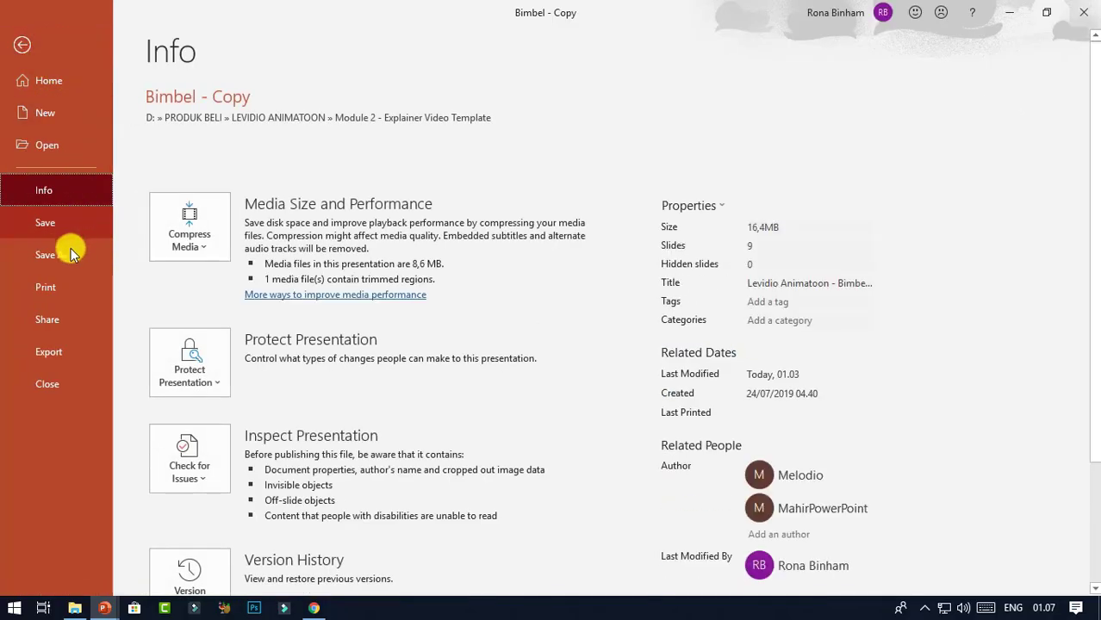
pyautogui.click(50, 349)
pyautogui.click(283, 162)
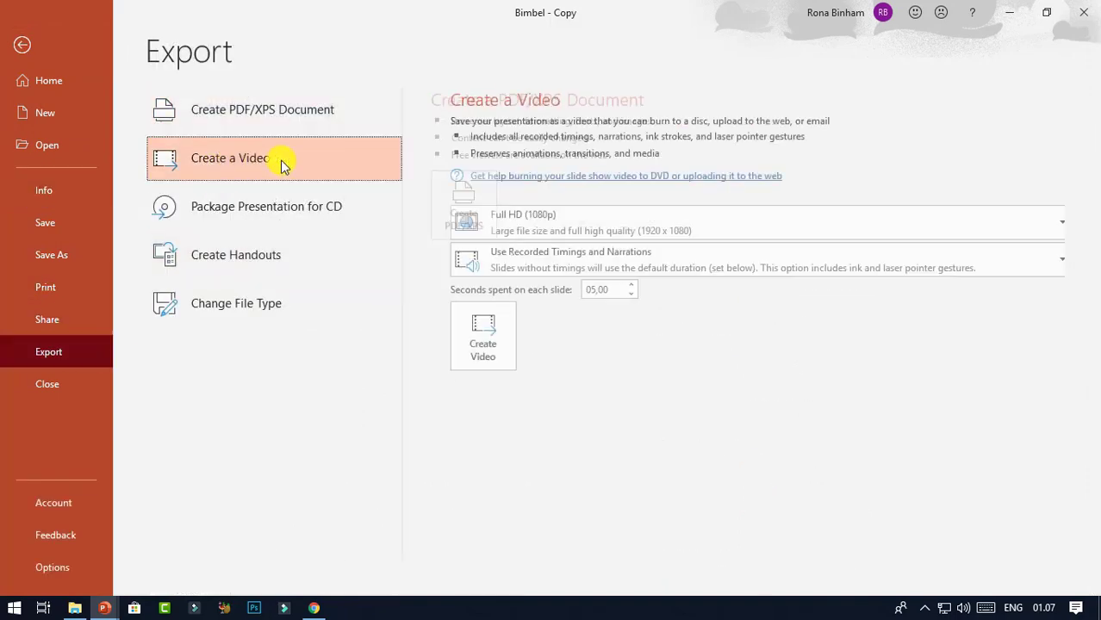
pyautogui.click(611, 295)
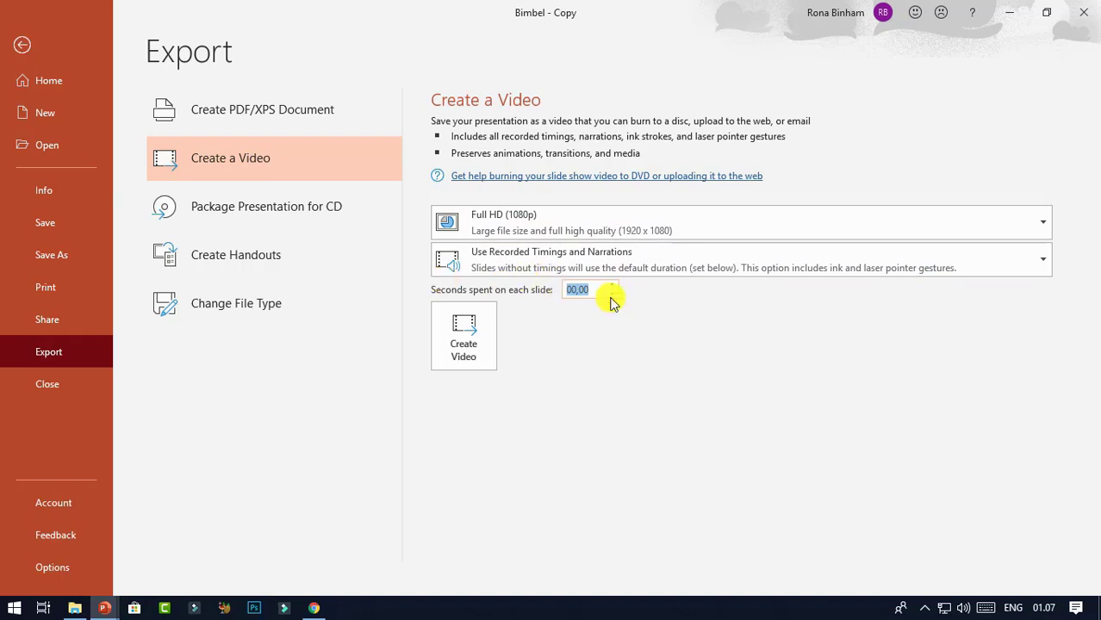
pyautogui.click(603, 459)
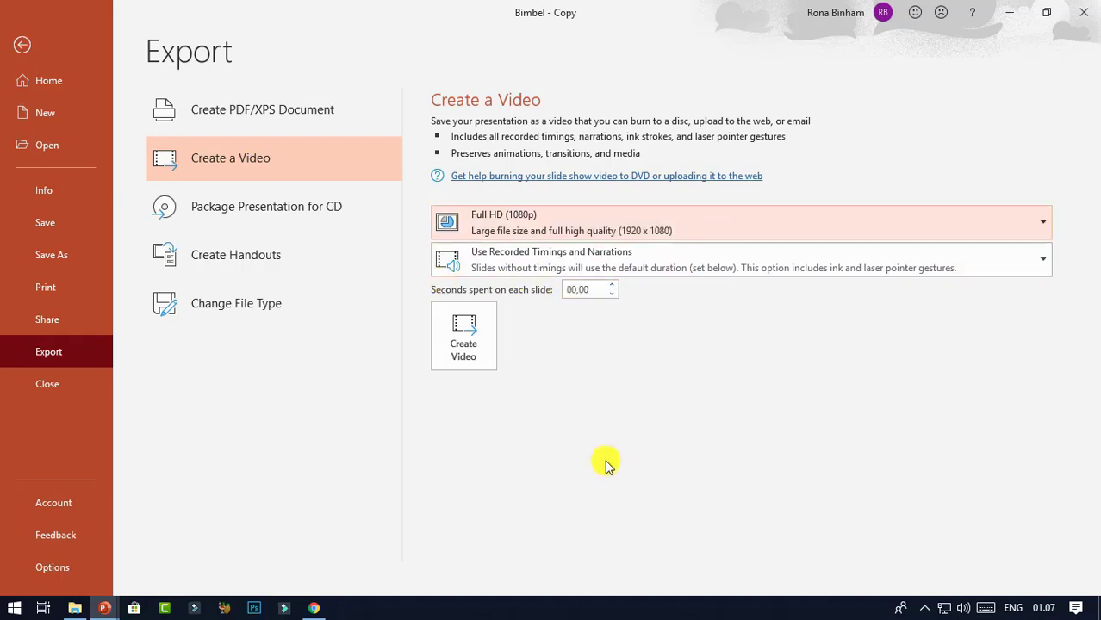
pyautogui.click(844, 228)
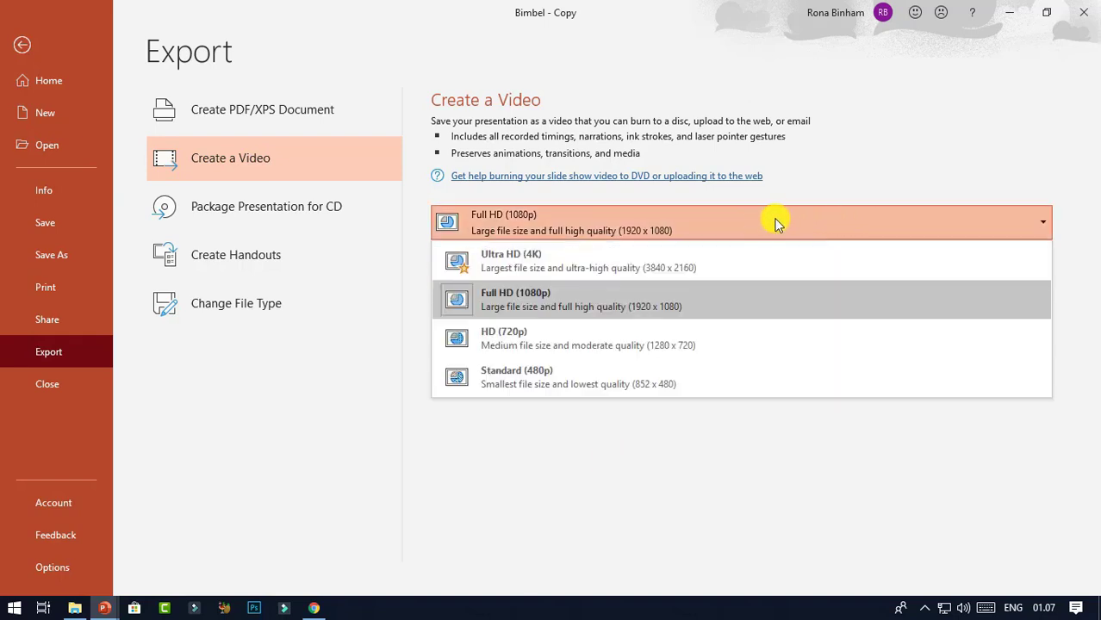
pyautogui.click(672, 299)
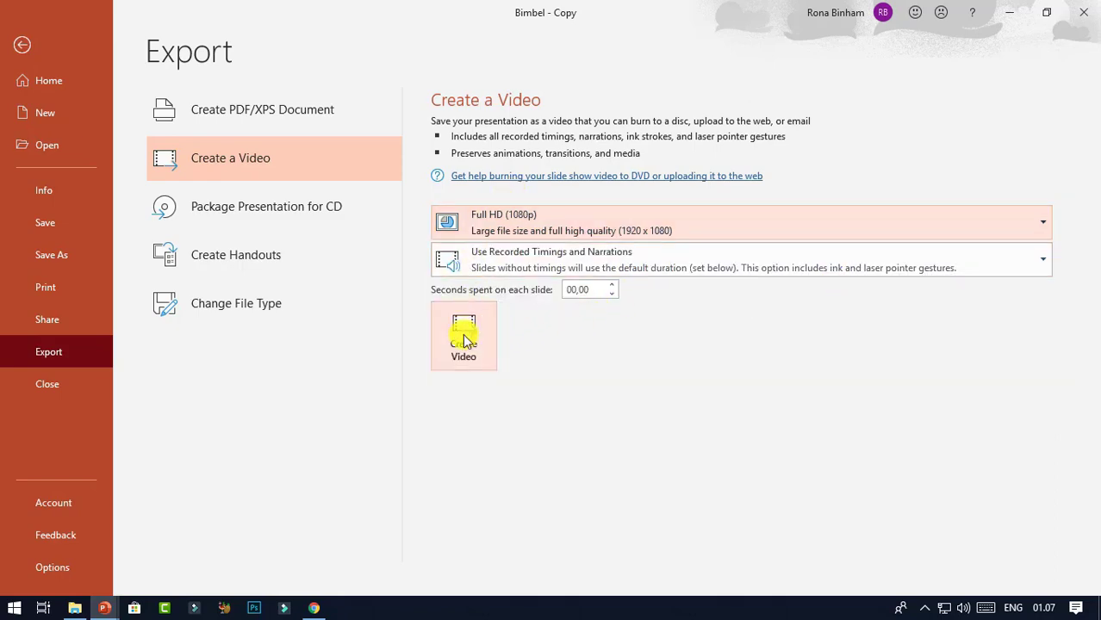
pyautogui.click(463, 341)
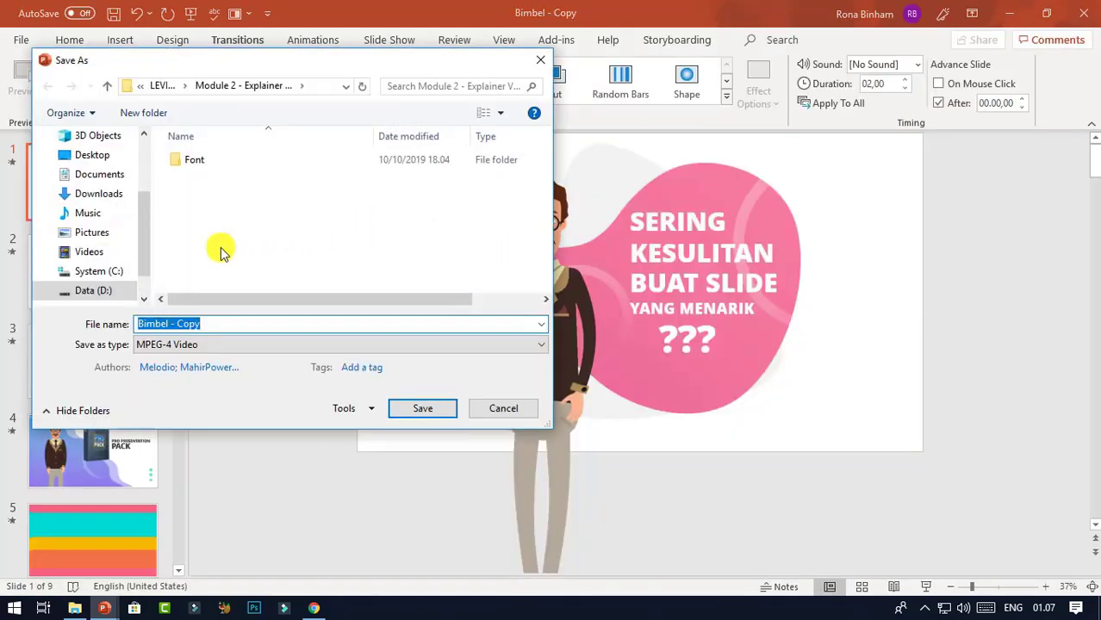
# Save the video as PROMO PRO PRESENT in the Documents folder.
pyautogui.click(108, 175)
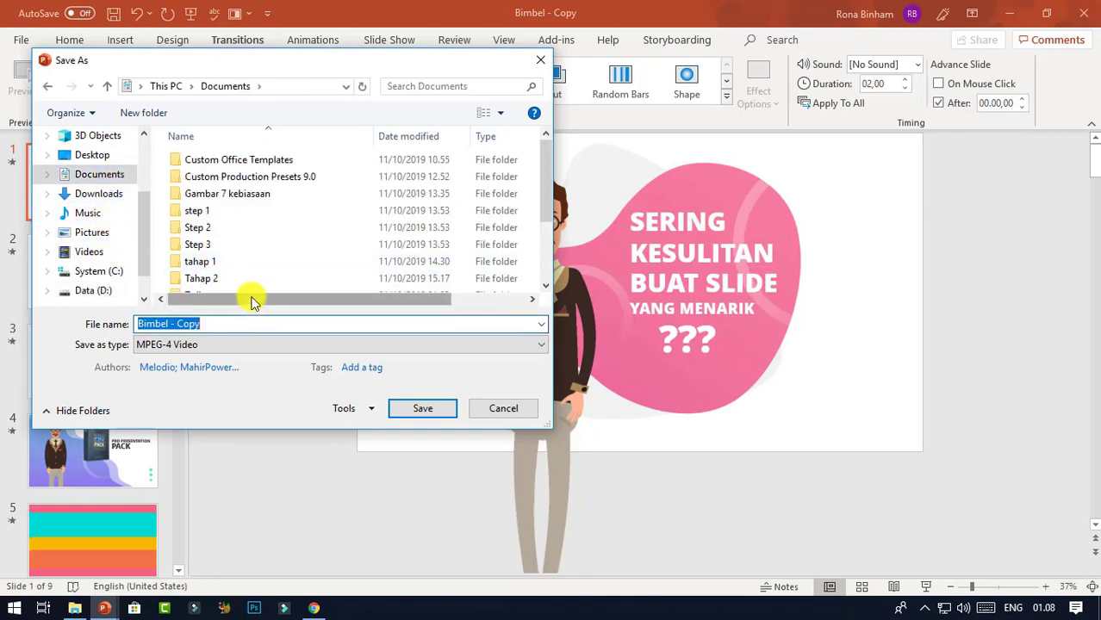
pyautogui.write('PROMO PRO PRESENT')
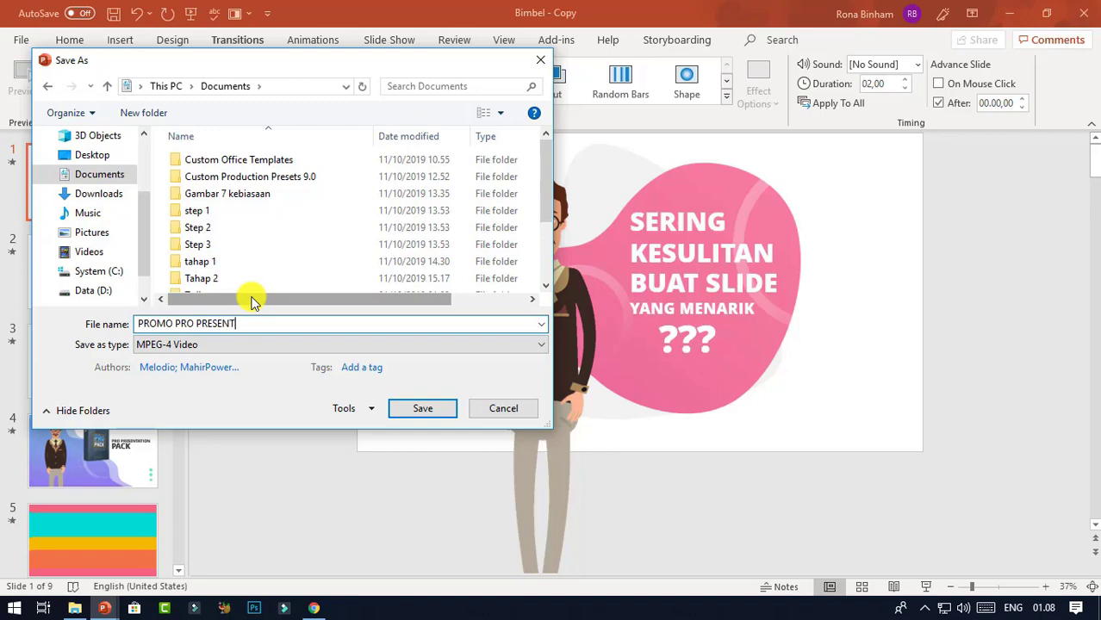
pyautogui.click(427, 408)
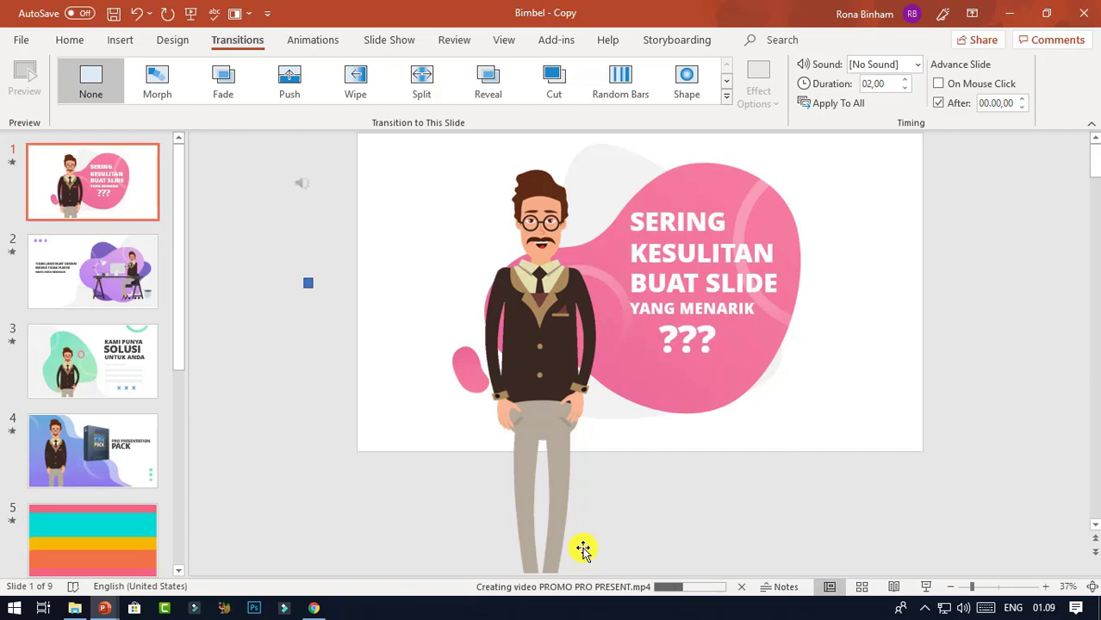
# Scroll the slide thumbnails down to the last slide while the video renders.
pyautogui.moveTo(179, 271); pyautogui.dragTo(185, 558)
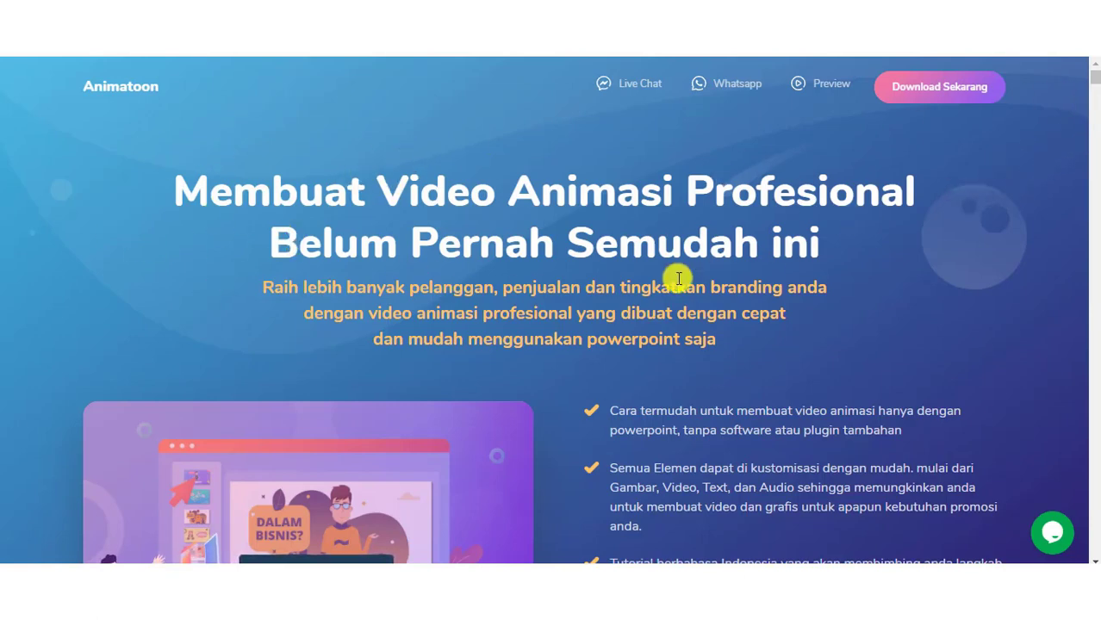
# Scroll through the Flat Modern Character set and the 24 Explainer Video Template previews.
pyautogui.scroll(-2, 576, 240)
pyautogui.scroll(-3, 629, 237)
pyautogui.scroll(-2, 680, 259)
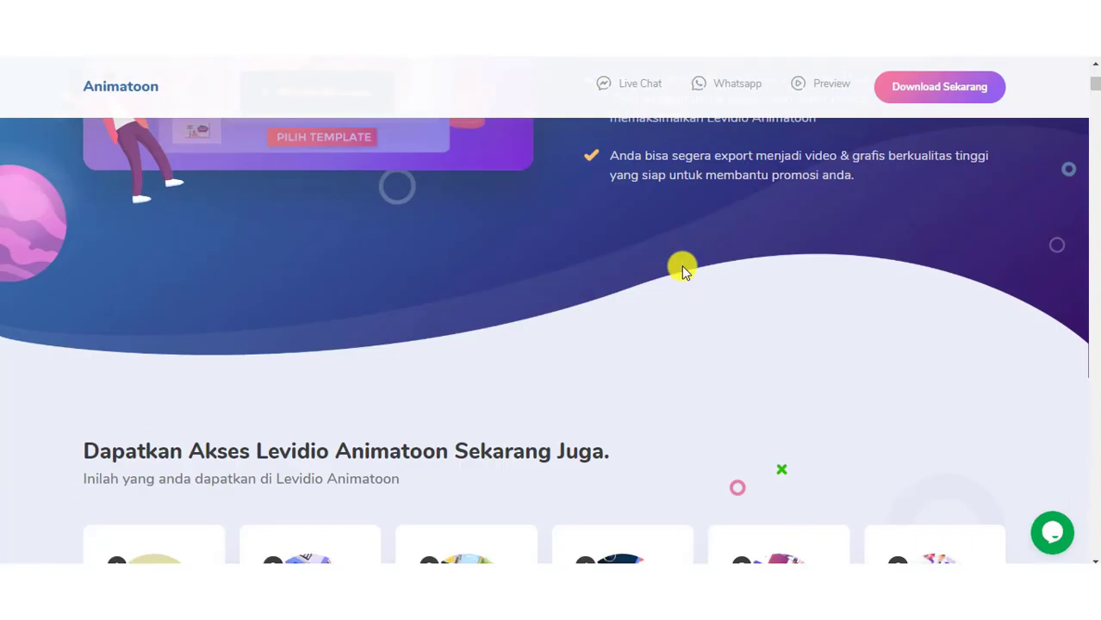
pyautogui.scroll(-3, 686, 268)
pyautogui.scroll(10, 655, 258)
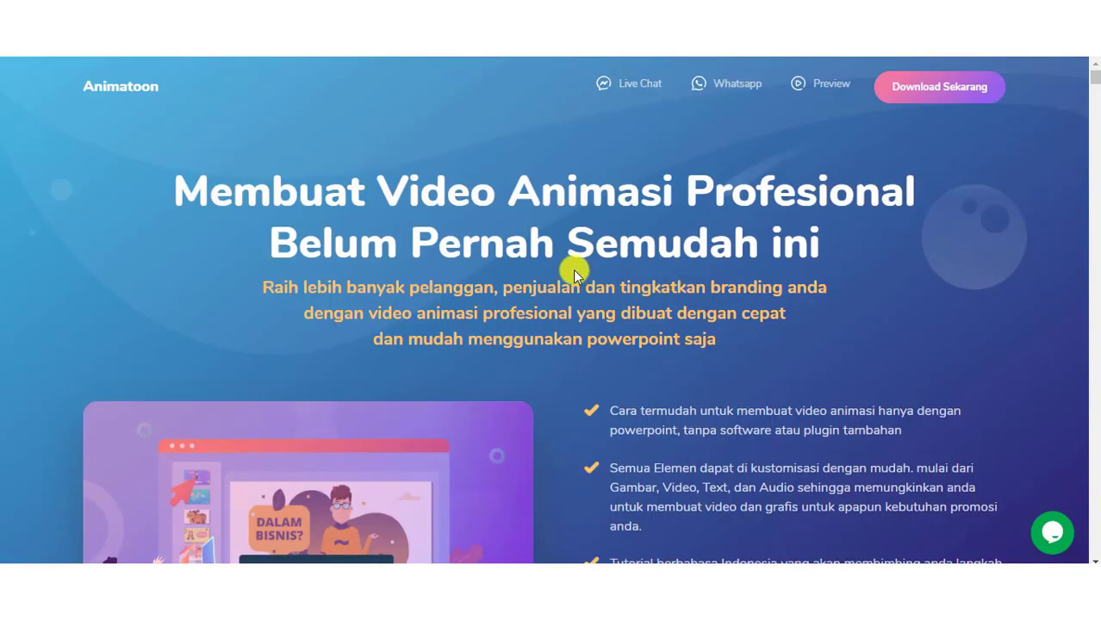
pyautogui.scroll(-2, 571, 265)
pyautogui.scroll(3, 418, 239)
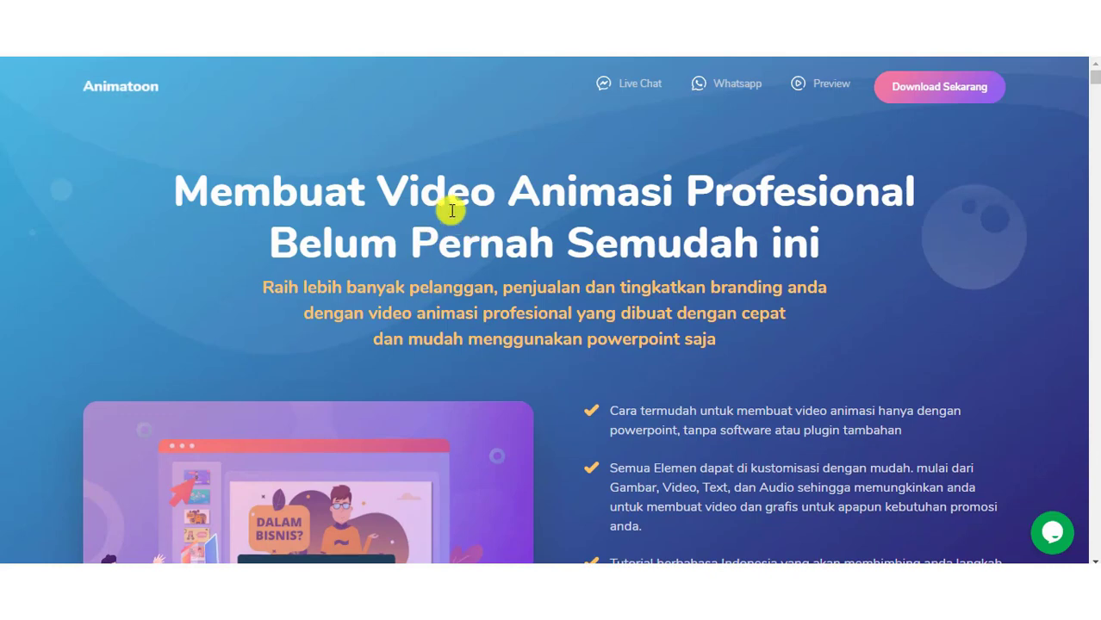
pyautogui.scroll(-4, 467, 216)
pyautogui.scroll(-4, 647, 231)
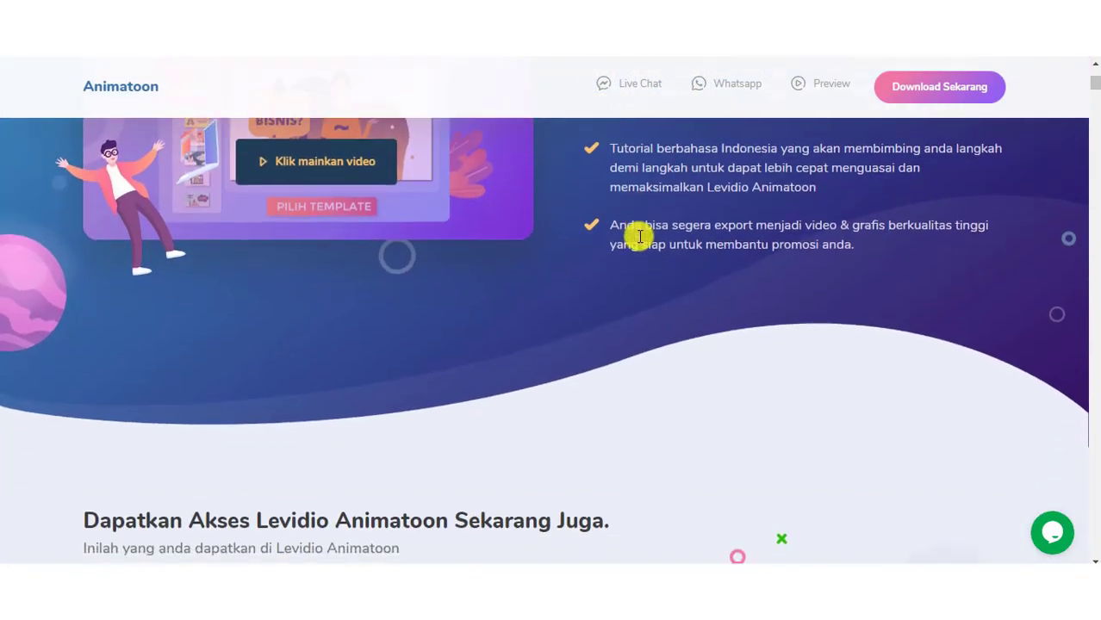
pyautogui.scroll(-1, 374, 265)
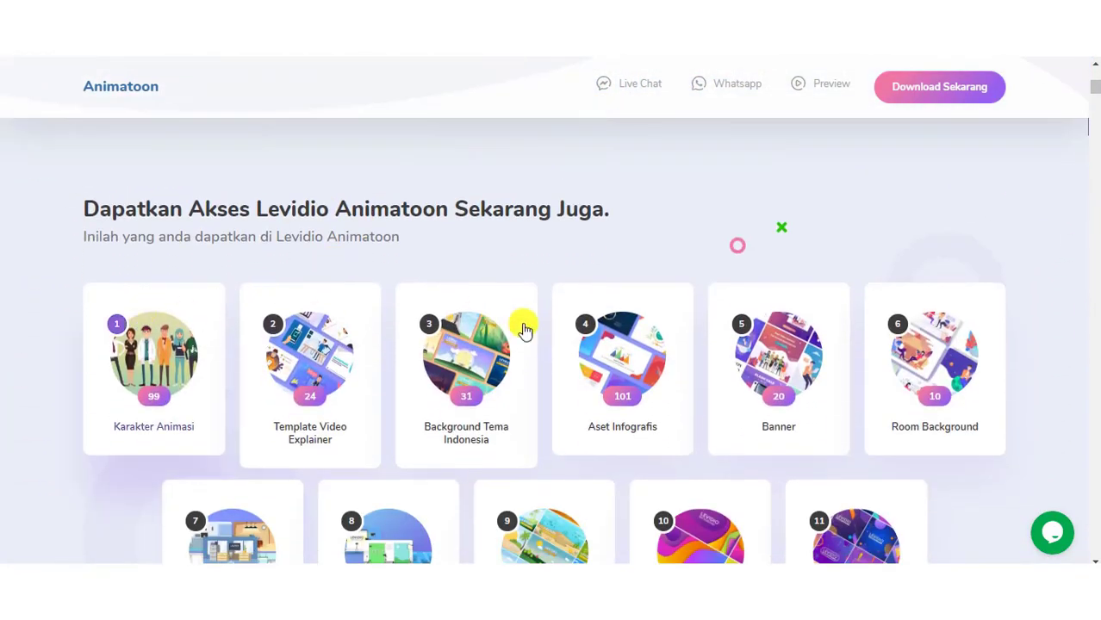
pyautogui.scroll(-1, 604, 328)
pyautogui.scroll(-2, 801, 336)
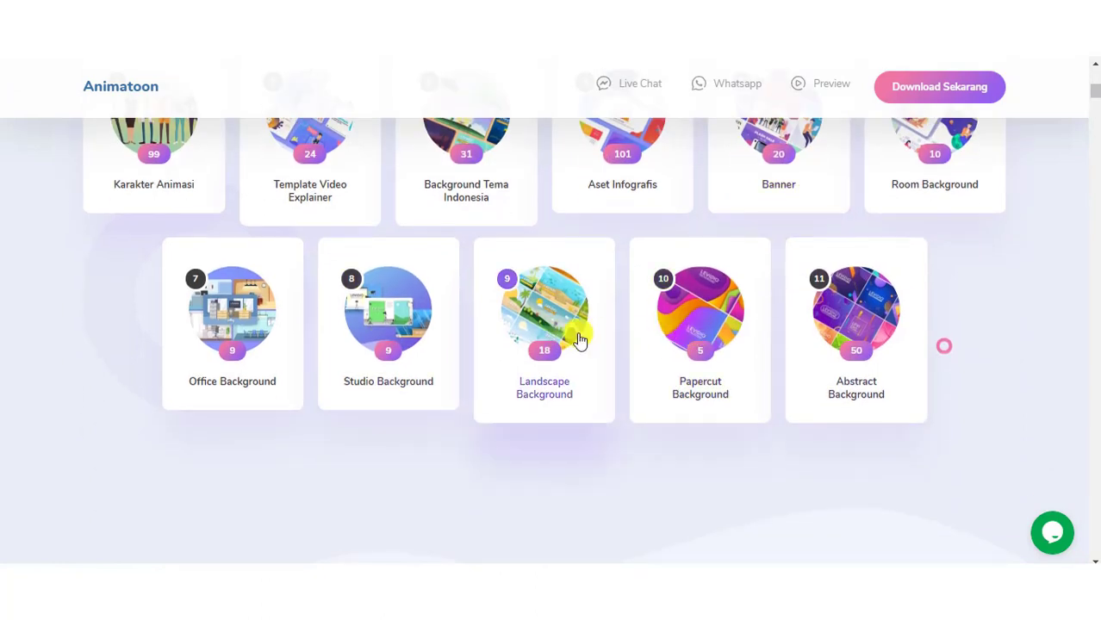
pyautogui.scroll(-1, 580, 336)
pyautogui.scroll(-1, 578, 331)
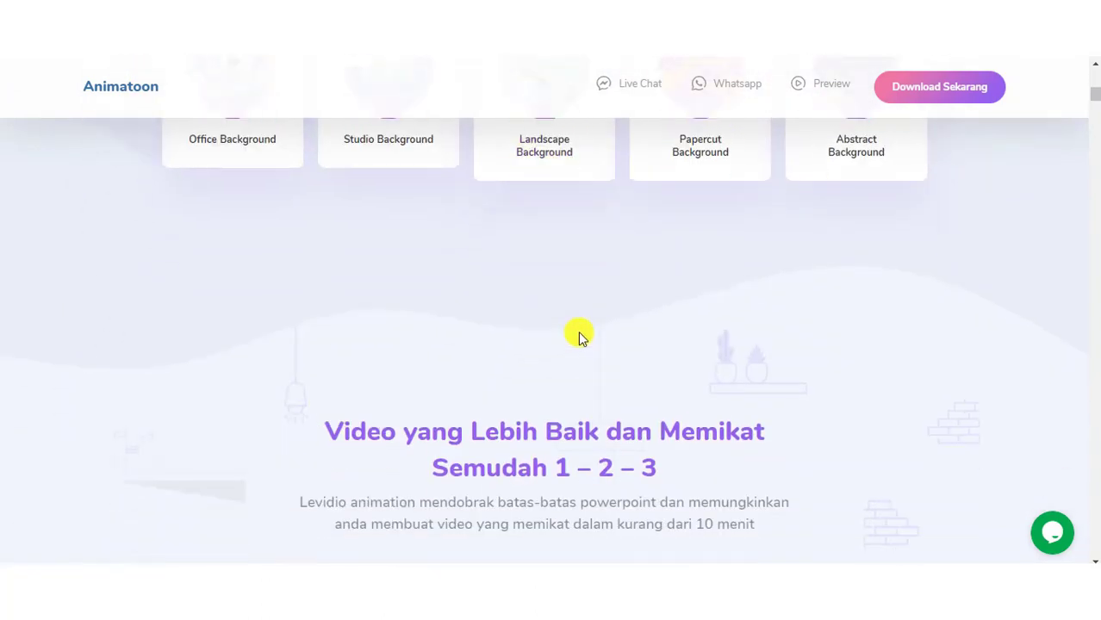
pyautogui.scroll(-2, 573, 340)
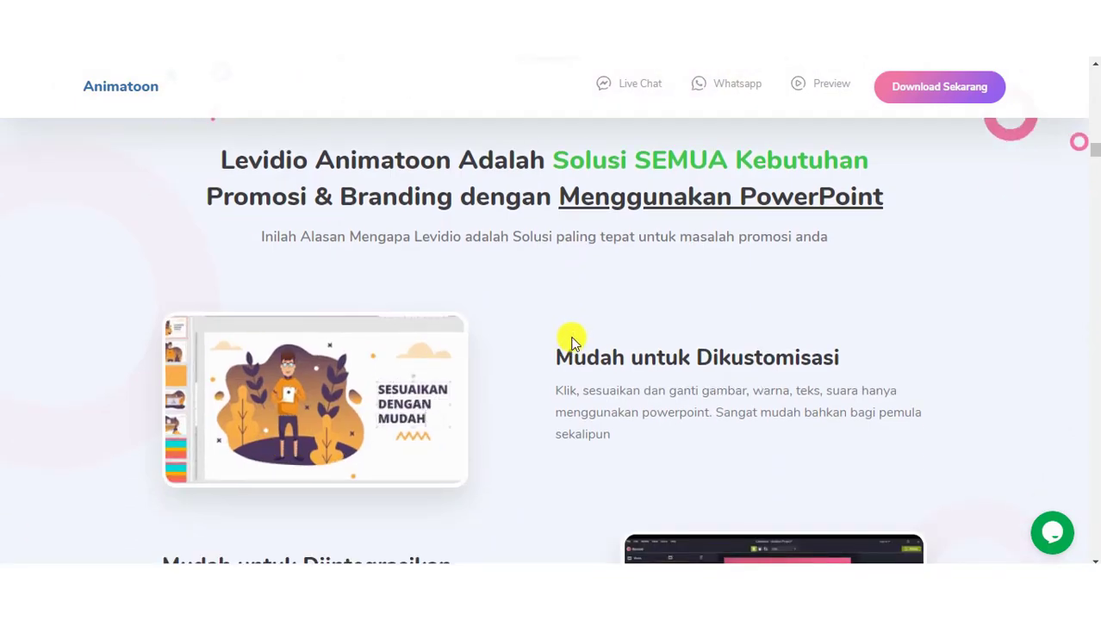
pyautogui.scroll(1, 574, 340)
pyautogui.scroll(-2, 577, 338)
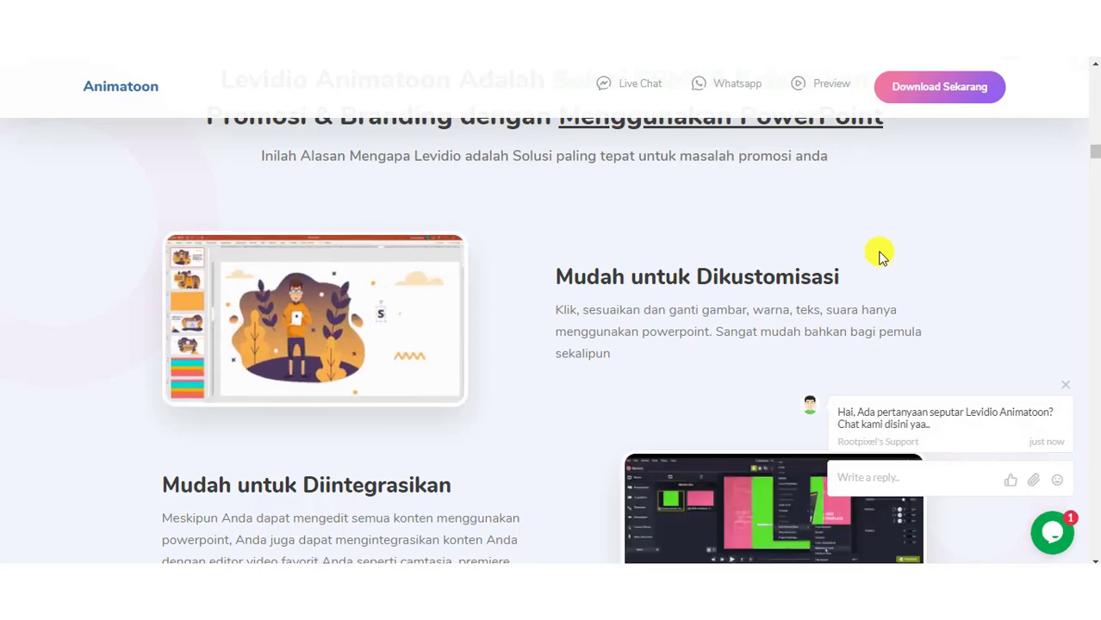
pyautogui.scroll(-2, 879, 252)
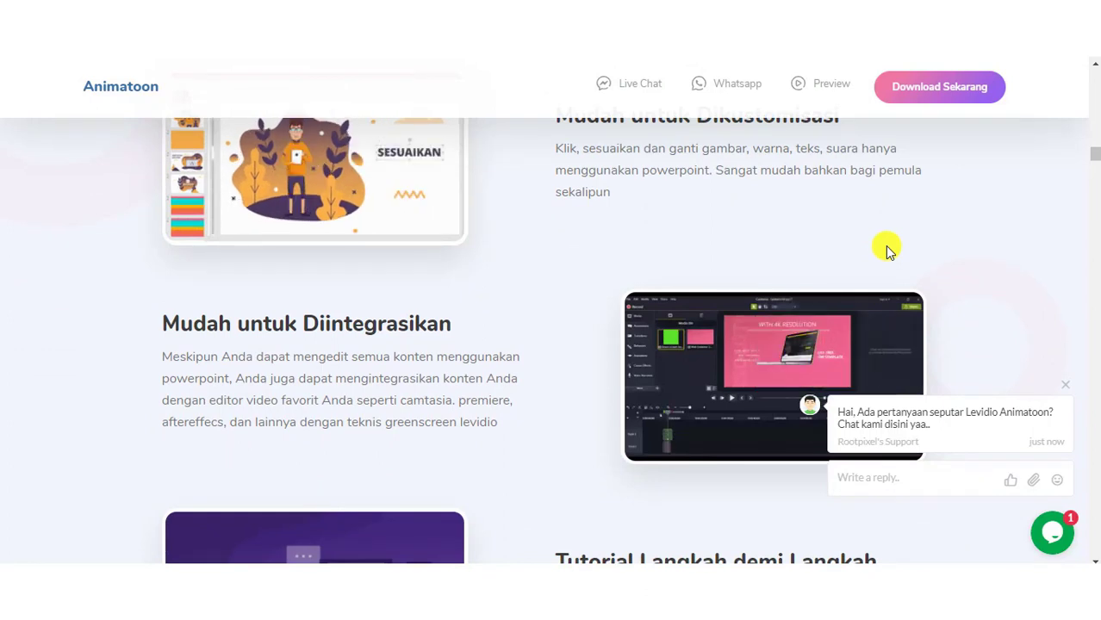
pyautogui.scroll(-1, 889, 250)
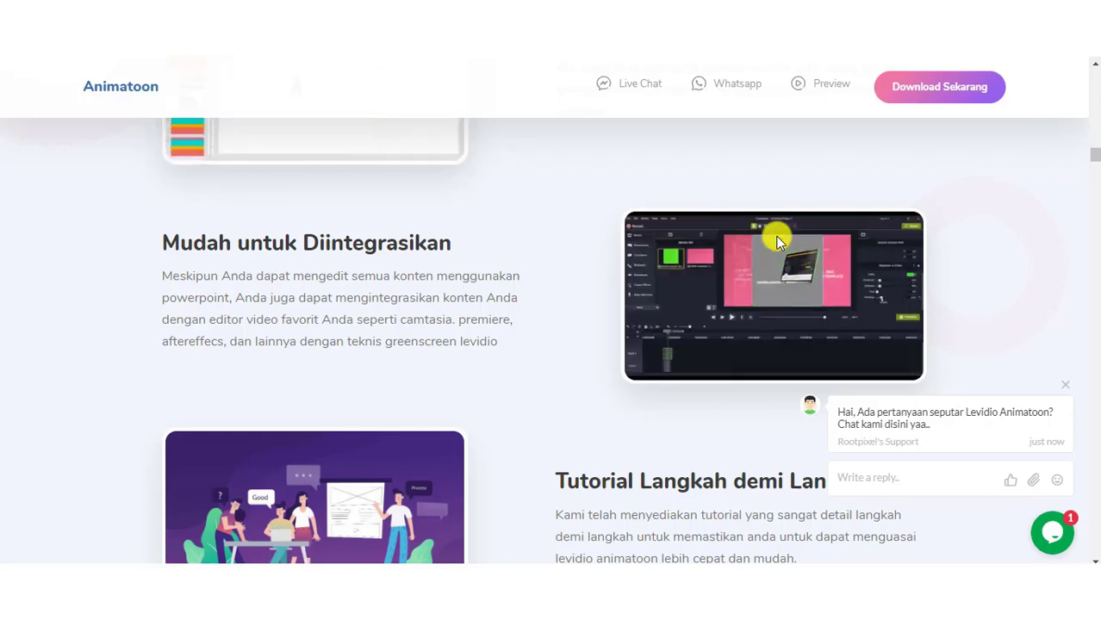
pyautogui.scroll(-10, 573, 322)
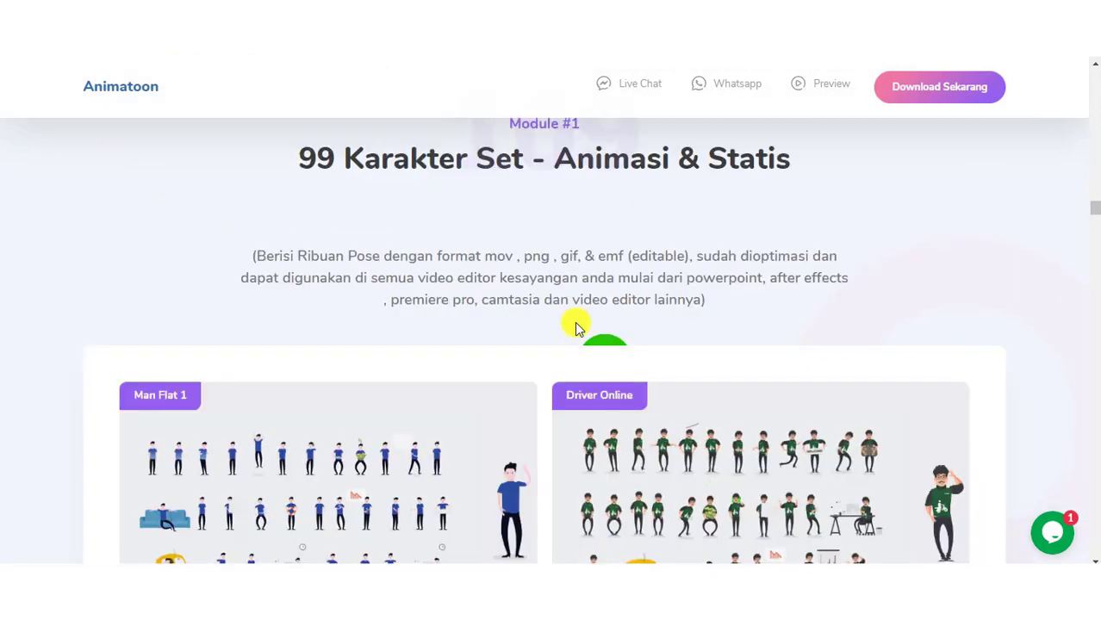
pyautogui.scroll(4, 435, 219)
pyautogui.scroll(2, 458, 229)
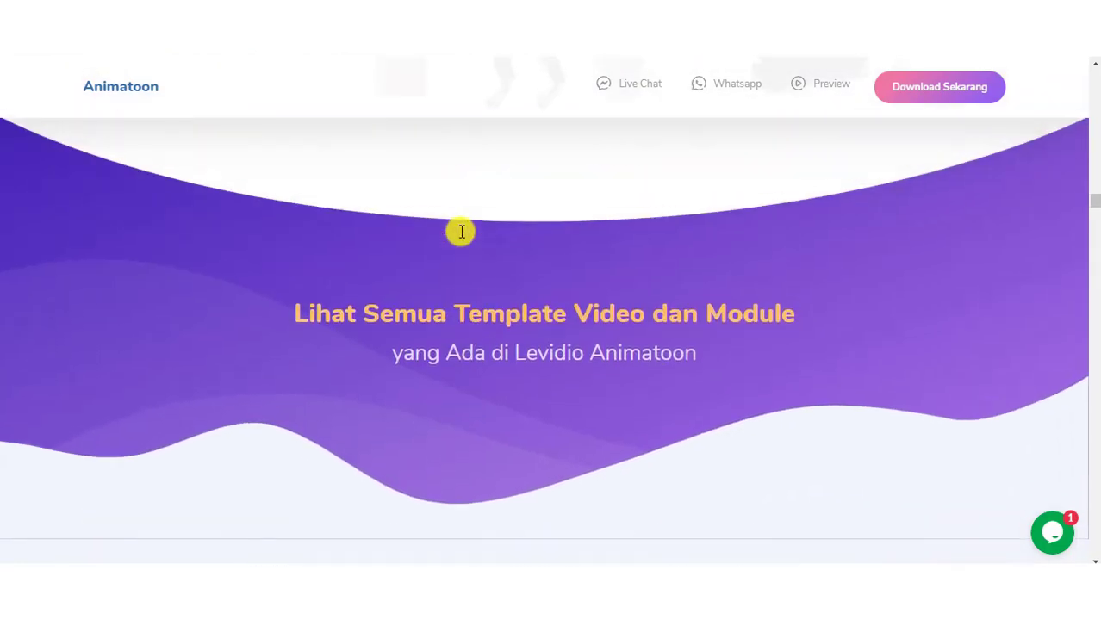
pyautogui.scroll(-5, 460, 241)
pyautogui.scroll(-1, 472, 243)
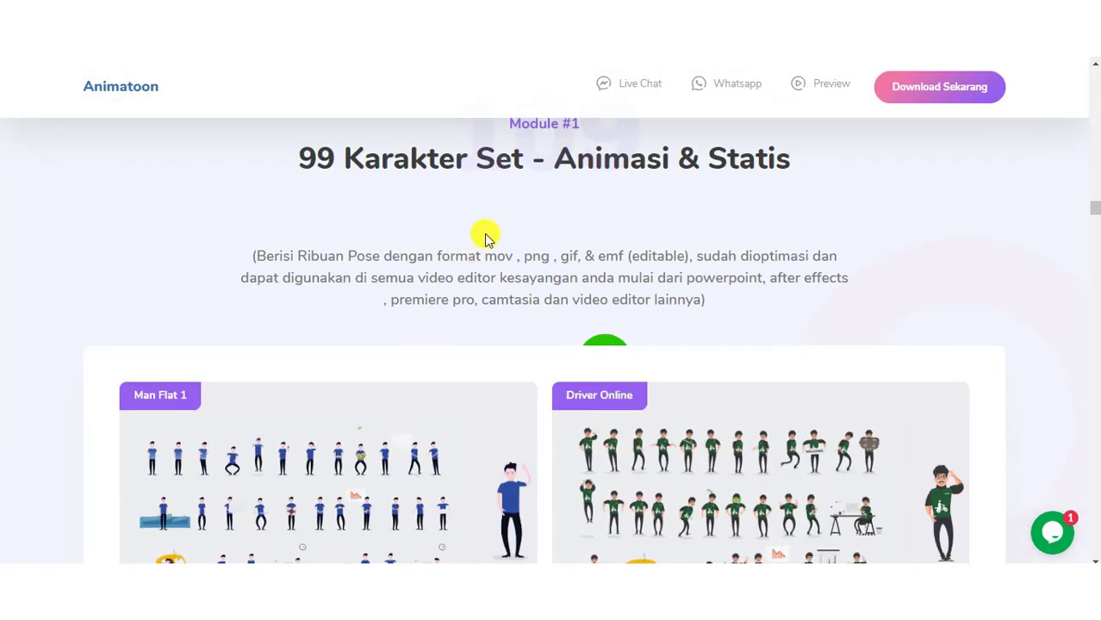
pyautogui.scroll(1, 485, 238)
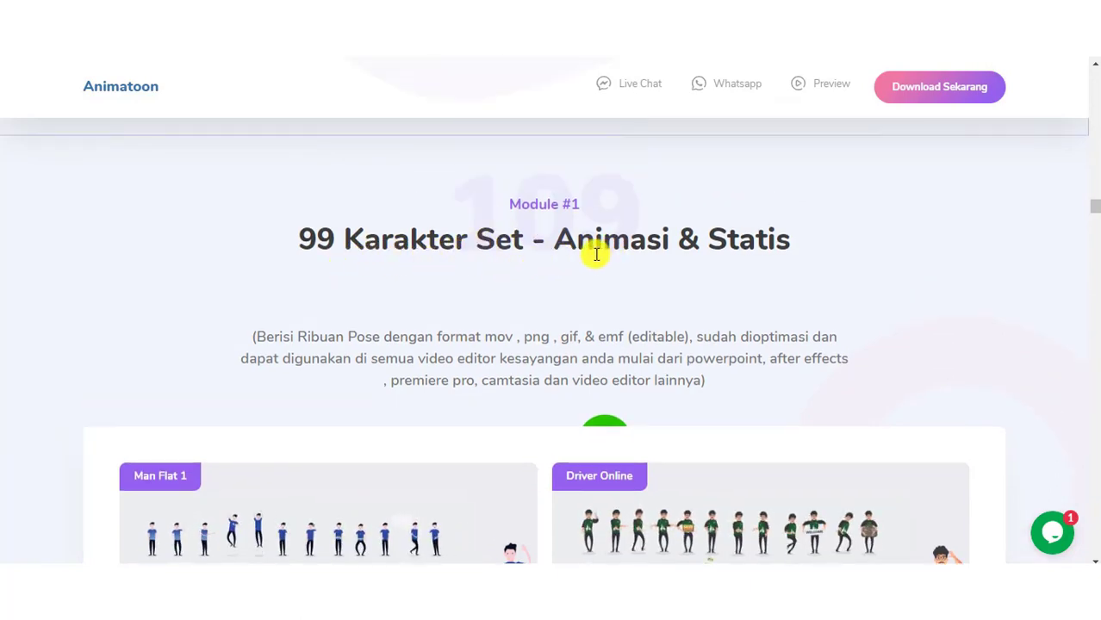
pyautogui.scroll(-1, 625, 293)
pyautogui.scroll(-2, 550, 292)
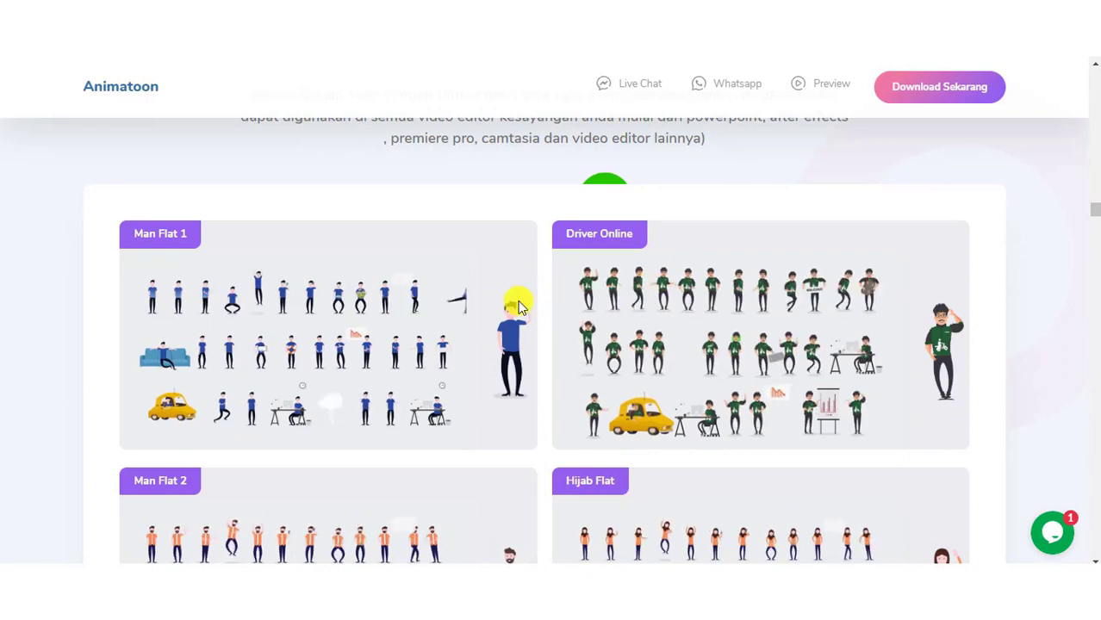
pyautogui.scroll(-3, 524, 300)
pyautogui.scroll(-6, 528, 297)
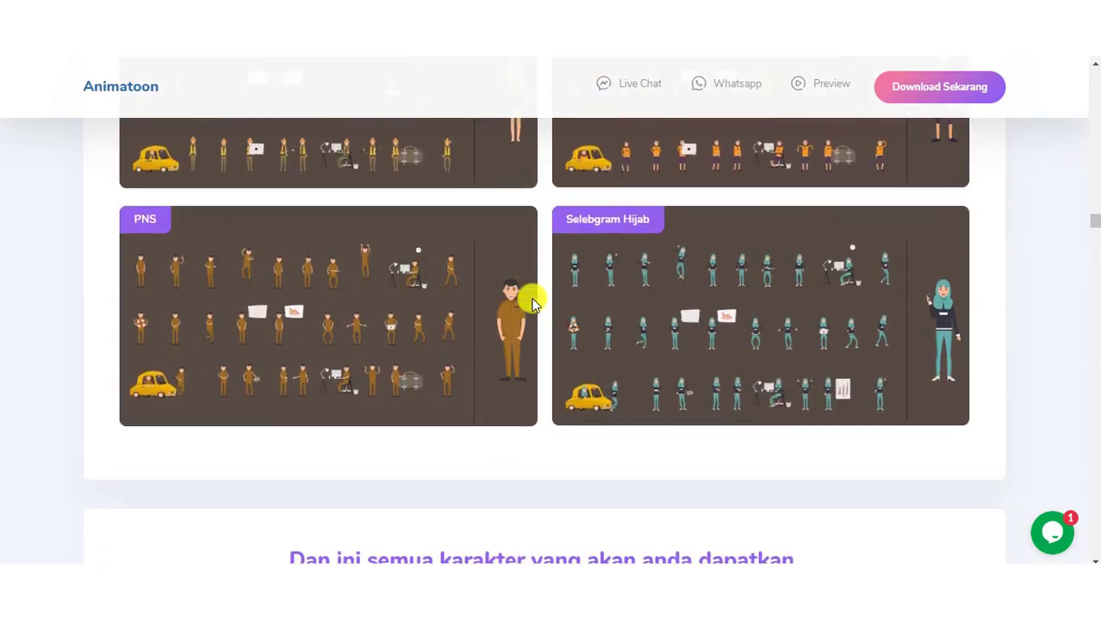
pyautogui.scroll(-2, 397, 352)
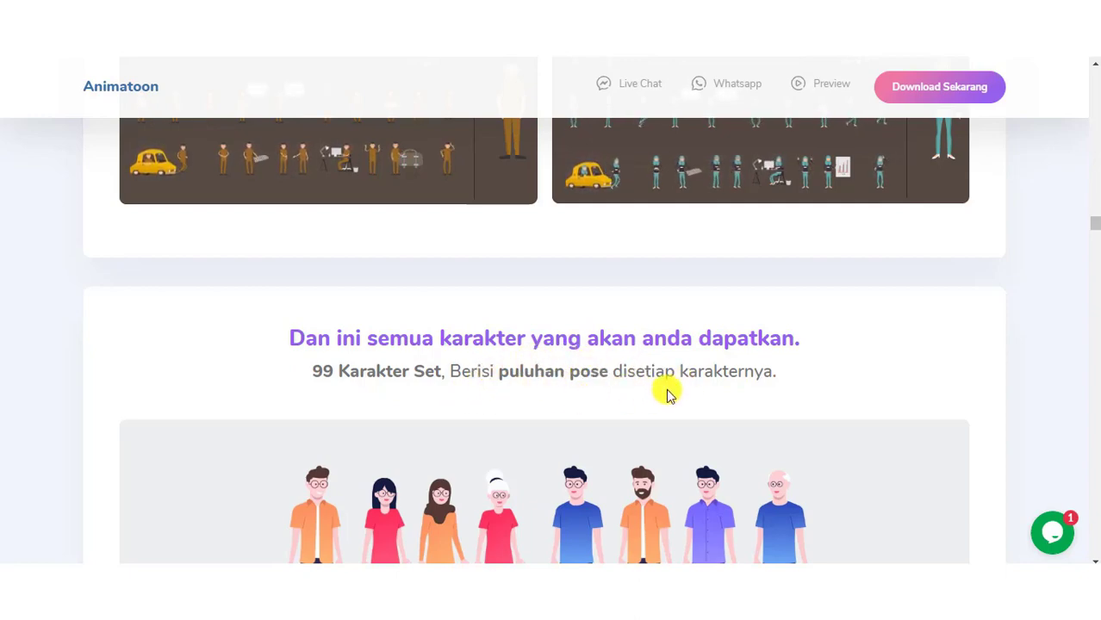
# Continue down the page to Module #3, 31 Indonesian Landscape Background, animated and static.
pyautogui.scroll(-2, 642, 395)
pyautogui.scroll(-1, 642, 394)
pyautogui.scroll(-3, 642, 395)
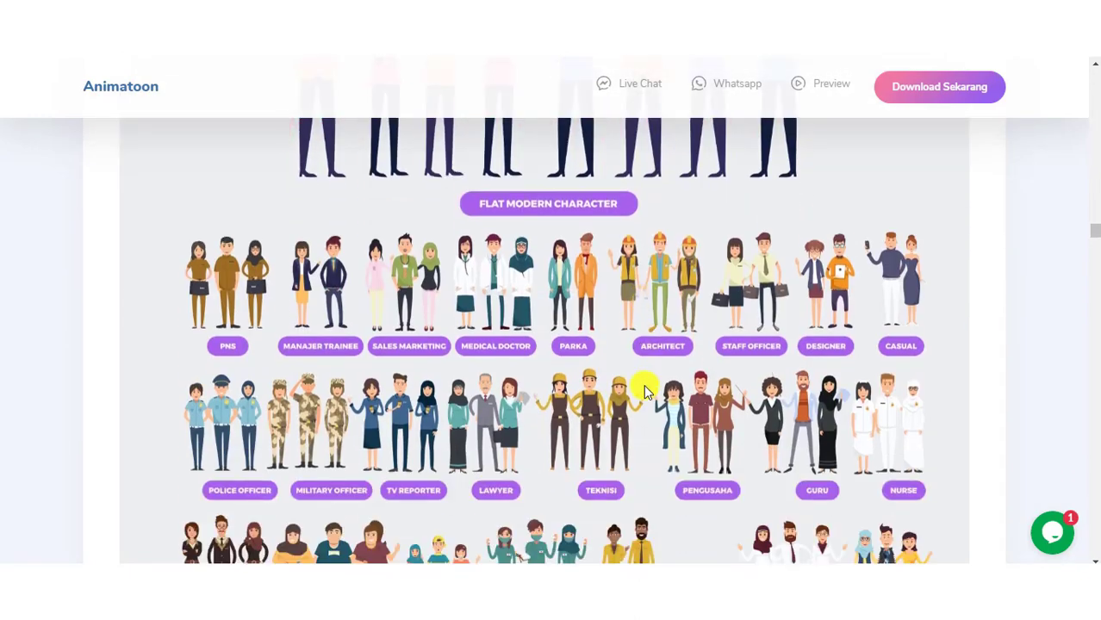
pyautogui.scroll(-3, 642, 395)
pyautogui.scroll(-2, 647, 393)
pyautogui.scroll(-3, 646, 388)
pyautogui.scroll(-2, 604, 383)
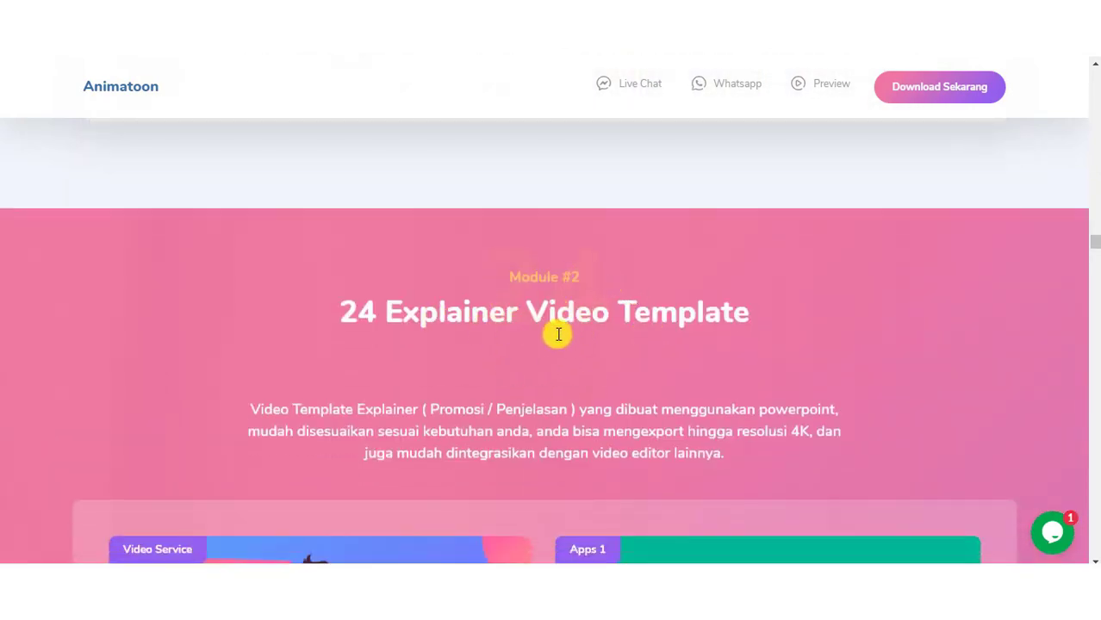
pyautogui.scroll(-1, 559, 336)
pyautogui.scroll(-3, 561, 341)
pyautogui.scroll(-3, 569, 328)
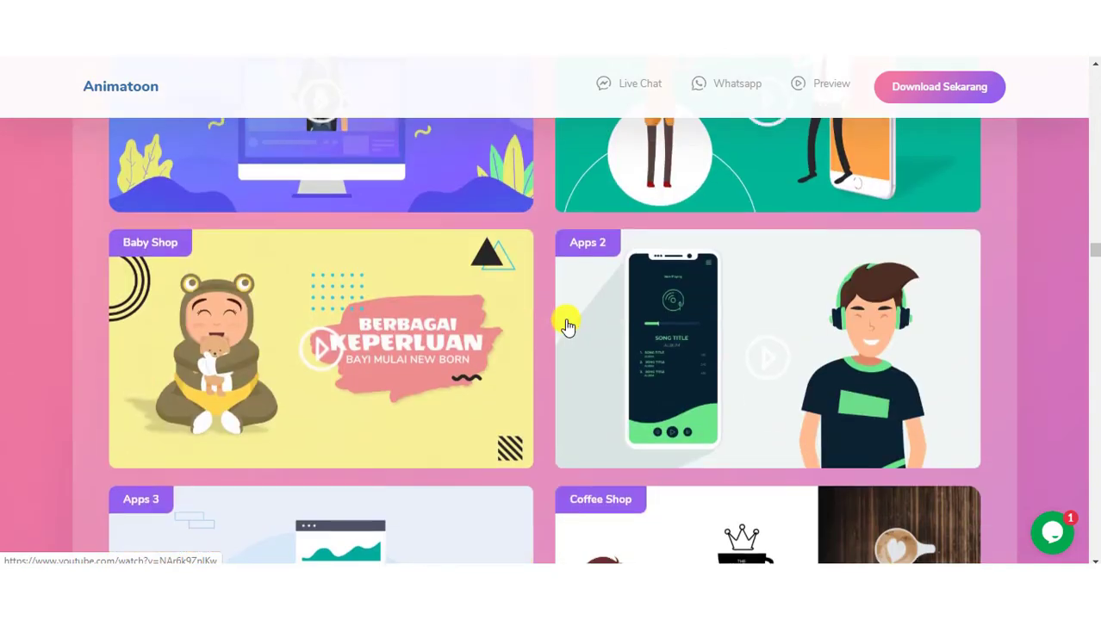
pyautogui.scroll(-3, 568, 326)
pyautogui.scroll(-2, 573, 326)
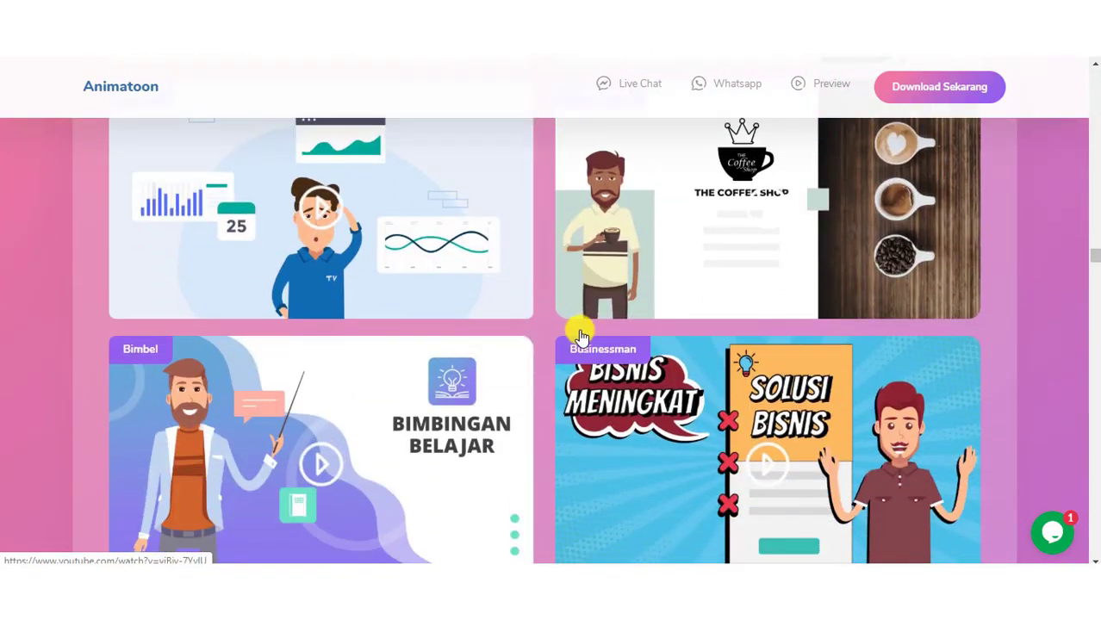
pyautogui.scroll(-2, 583, 332)
pyautogui.scroll(-3, 604, 334)
pyautogui.scroll(-3, 647, 334)
pyautogui.scroll(-2, 696, 336)
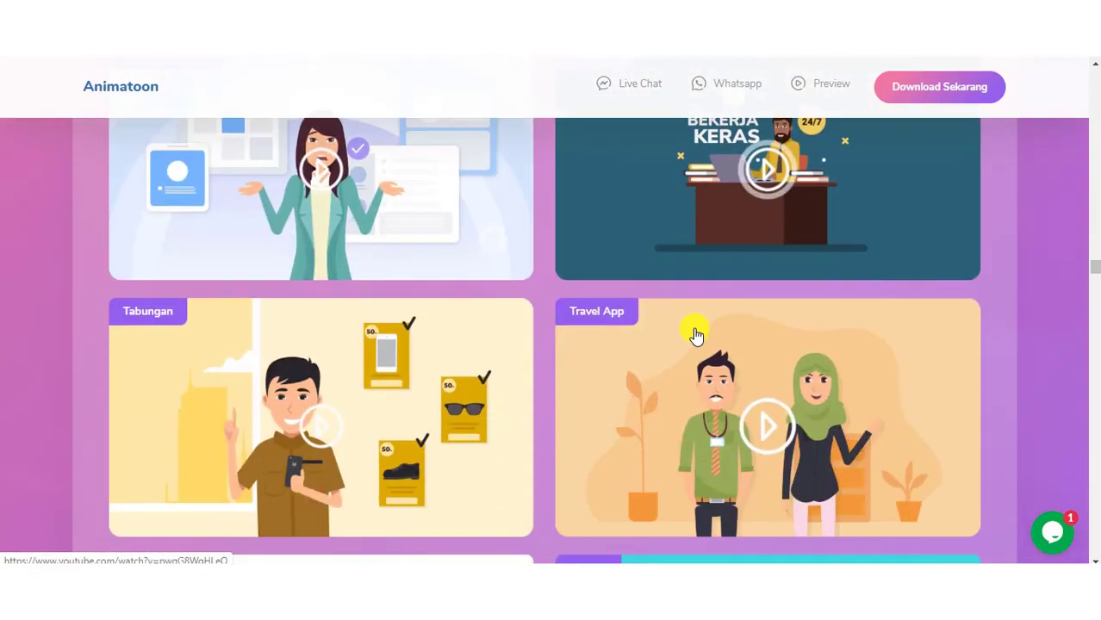
pyautogui.scroll(-3, 474, 357)
pyautogui.scroll(-1, 475, 357)
pyautogui.scroll(-1, 478, 362)
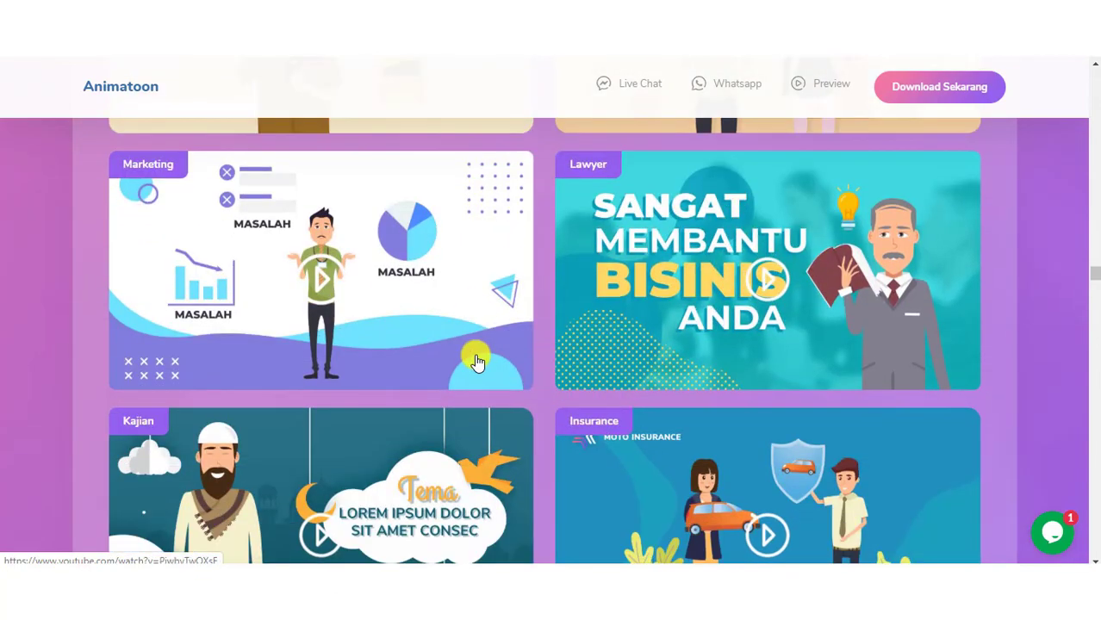
pyautogui.scroll(-2, 476, 357)
pyautogui.scroll(-1, 526, 339)
pyautogui.scroll(-2, 527, 339)
pyautogui.scroll(-3, 528, 345)
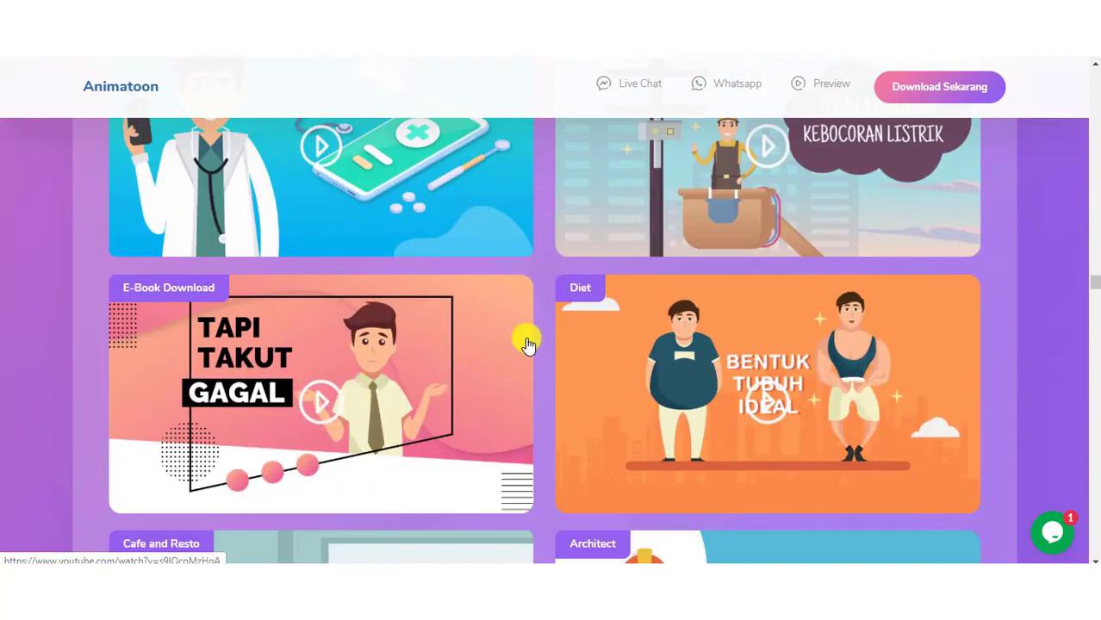
pyautogui.scroll(-2, 526, 341)
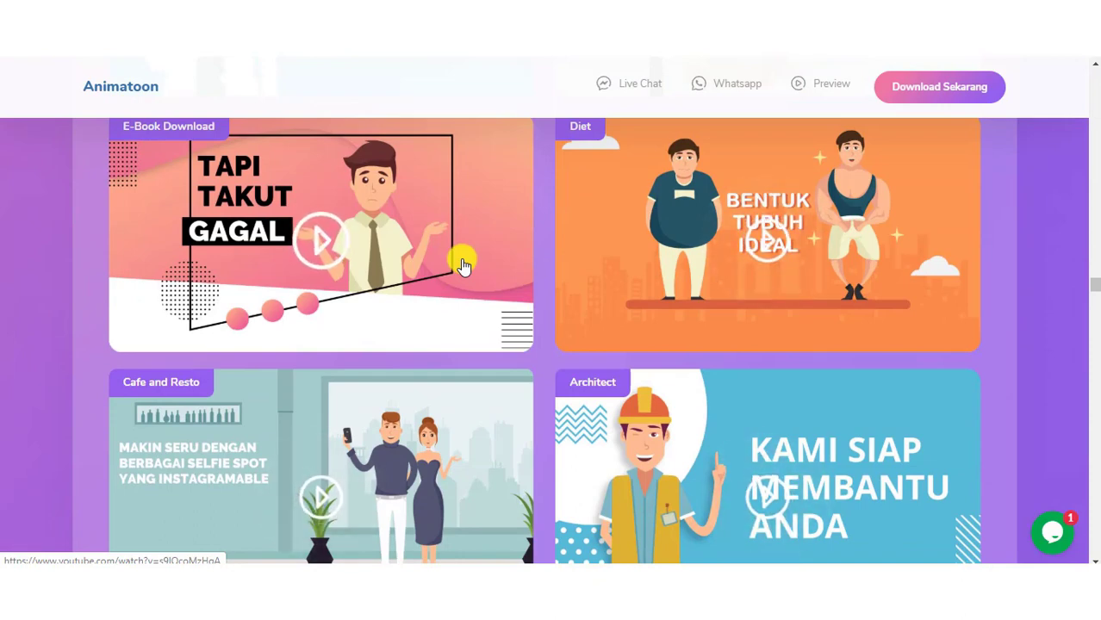
pyautogui.scroll(-3, 464, 262)
pyautogui.scroll(-4, 470, 261)
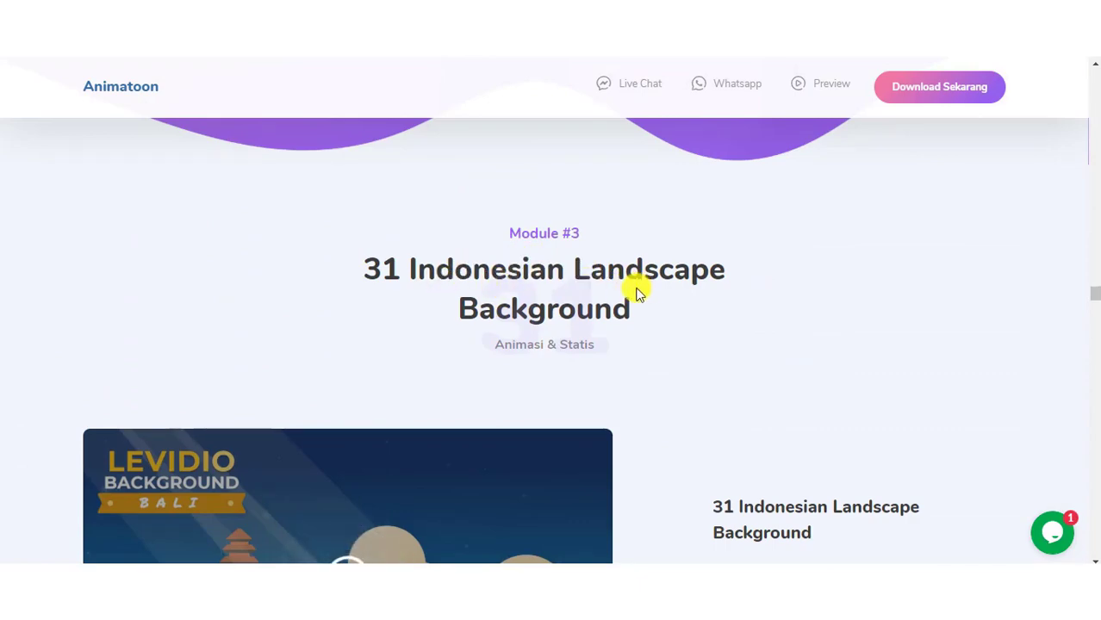
# Scroll past Module #11, 50 Abstract Background, to the 'Dapatkan Bonus Spesial Dibawah Ini' section.
pyautogui.scroll(-3, 585, 283)
pyautogui.scroll(1, 590, 211)
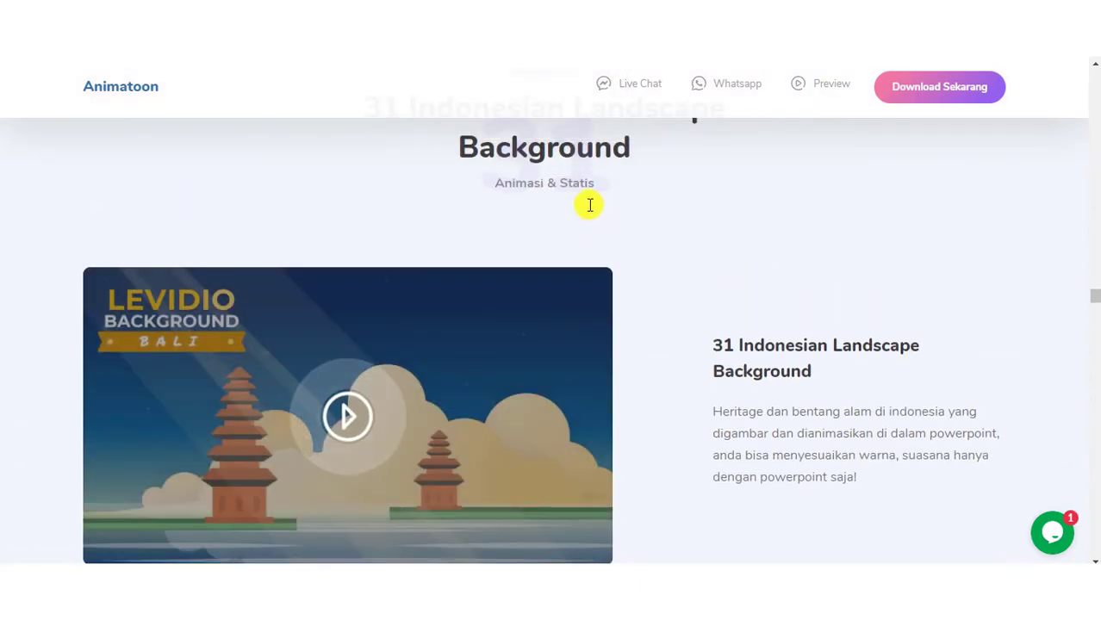
pyautogui.scroll(-2, 577, 241)
pyautogui.scroll(-1, 565, 274)
pyautogui.scroll(-3, 555, 286)
pyautogui.scroll(-3, 553, 287)
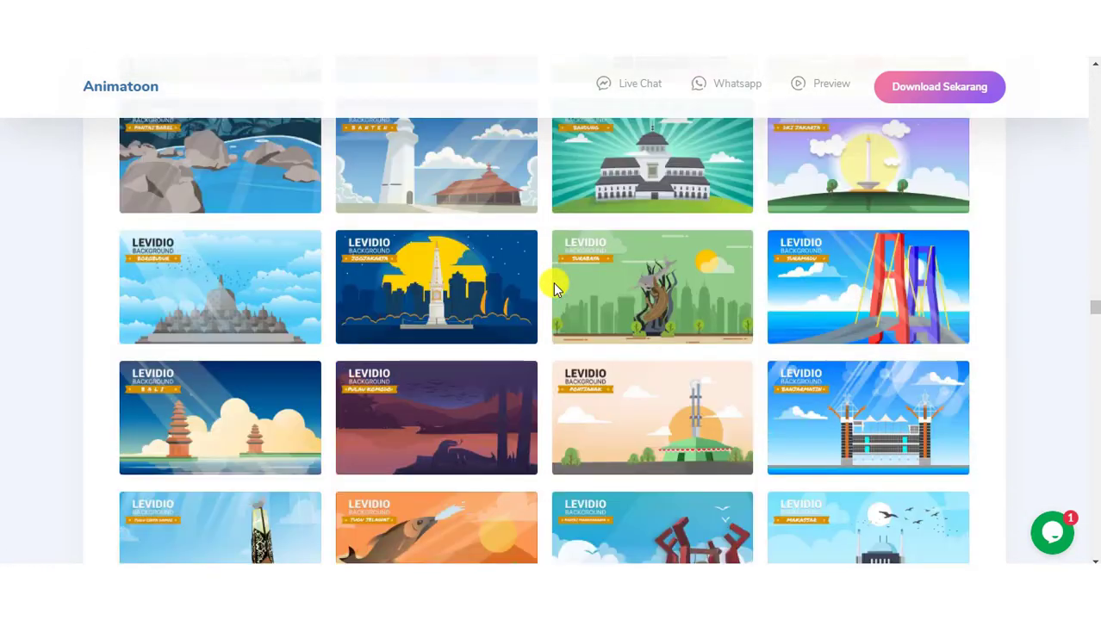
pyautogui.scroll(-3, 554, 287)
pyautogui.scroll(-5, 555, 284)
pyautogui.scroll(-2, 550, 290)
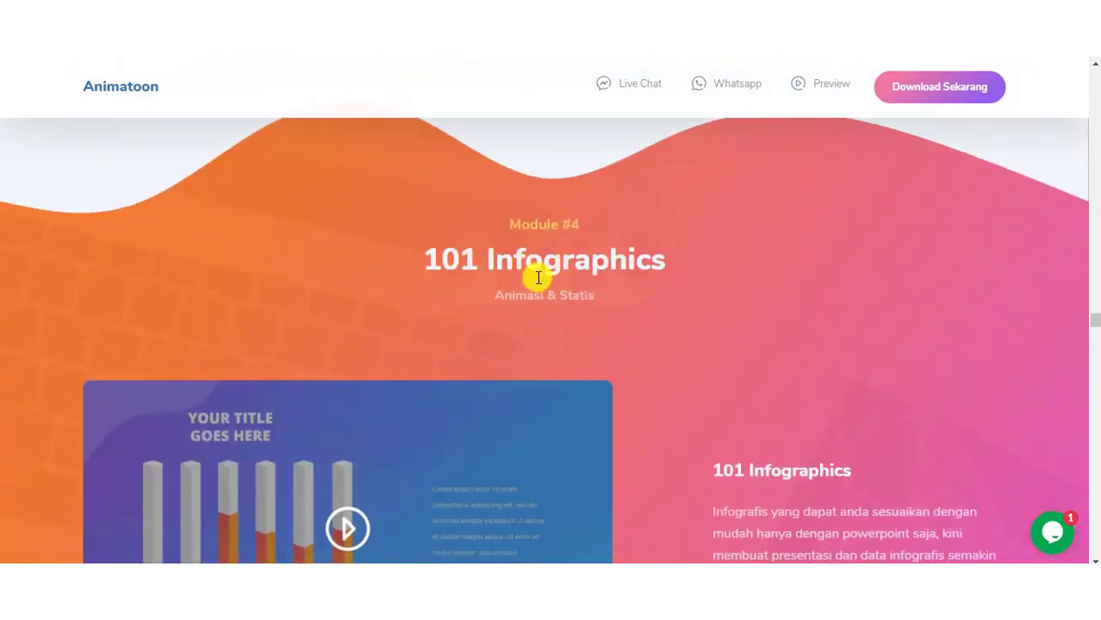
pyautogui.scroll(-1, 552, 287)
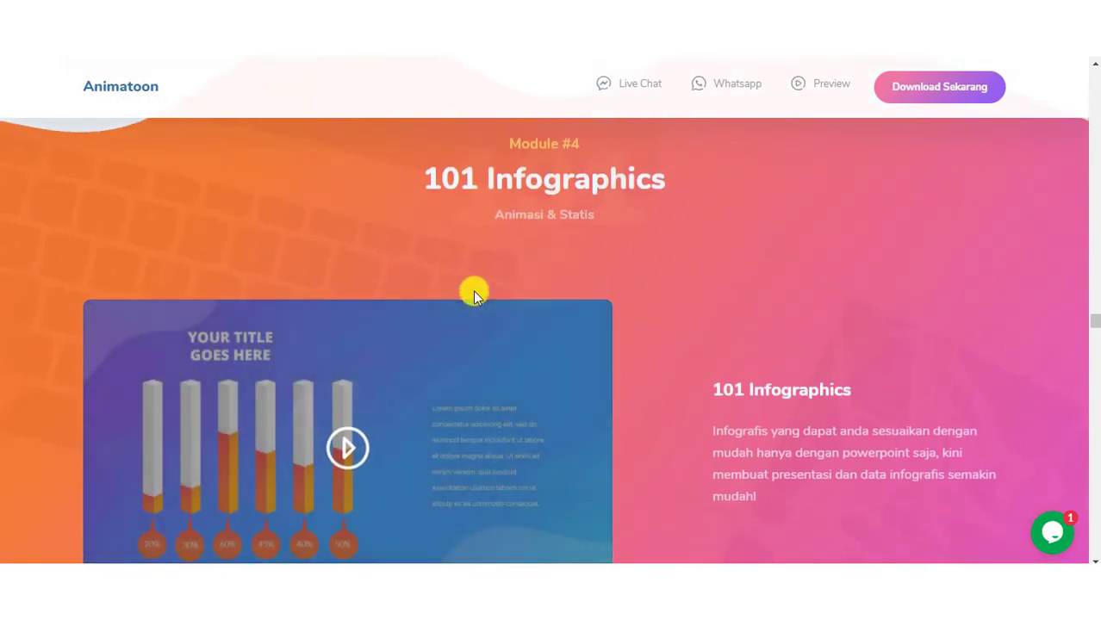
pyautogui.scroll(-5, 475, 290)
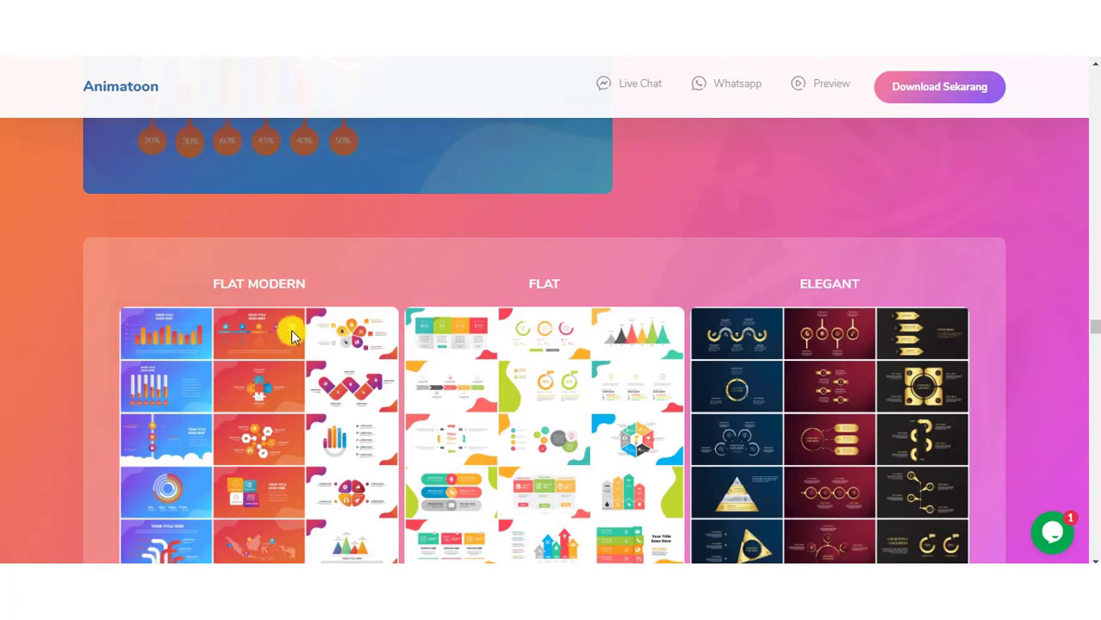
pyautogui.scroll(-2, 293, 336)
pyautogui.scroll(-2, 603, 301)
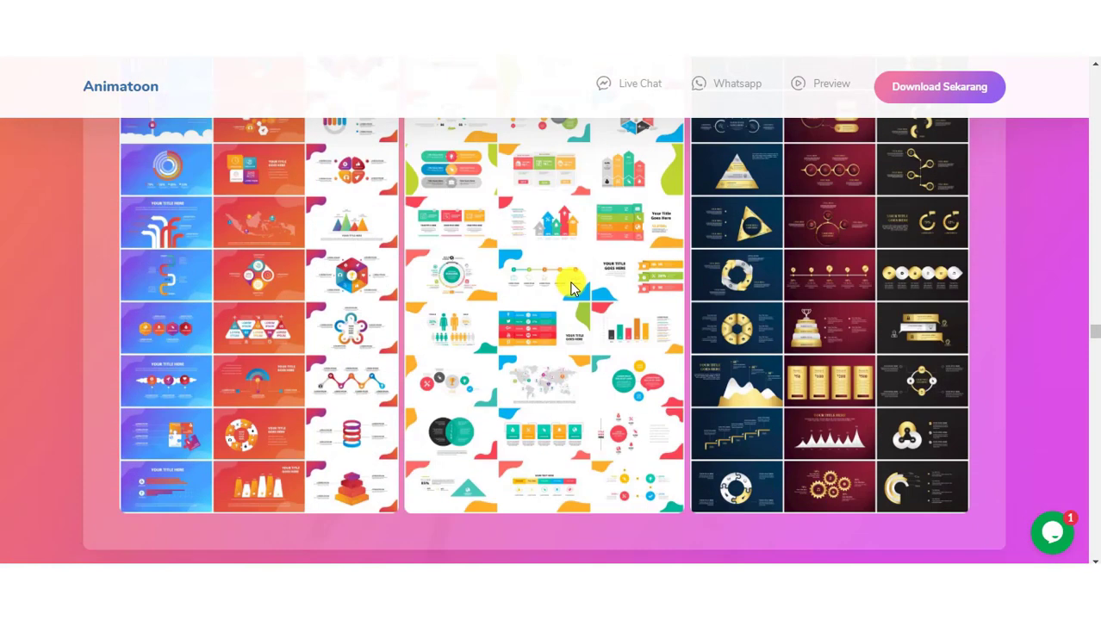
pyautogui.scroll(-2, 571, 282)
pyautogui.scroll(-2, 571, 284)
pyautogui.scroll(-2, 552, 319)
pyautogui.scroll(-2, 556, 300)
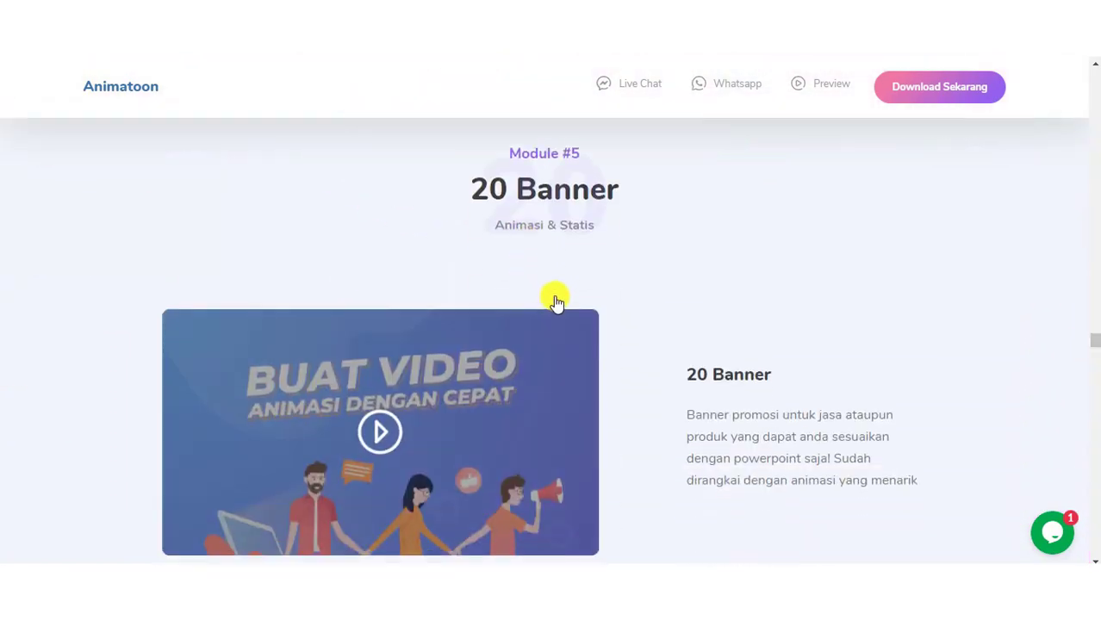
pyautogui.scroll(-2, 556, 297)
pyautogui.scroll(-2, 556, 300)
pyautogui.scroll(2, 560, 300)
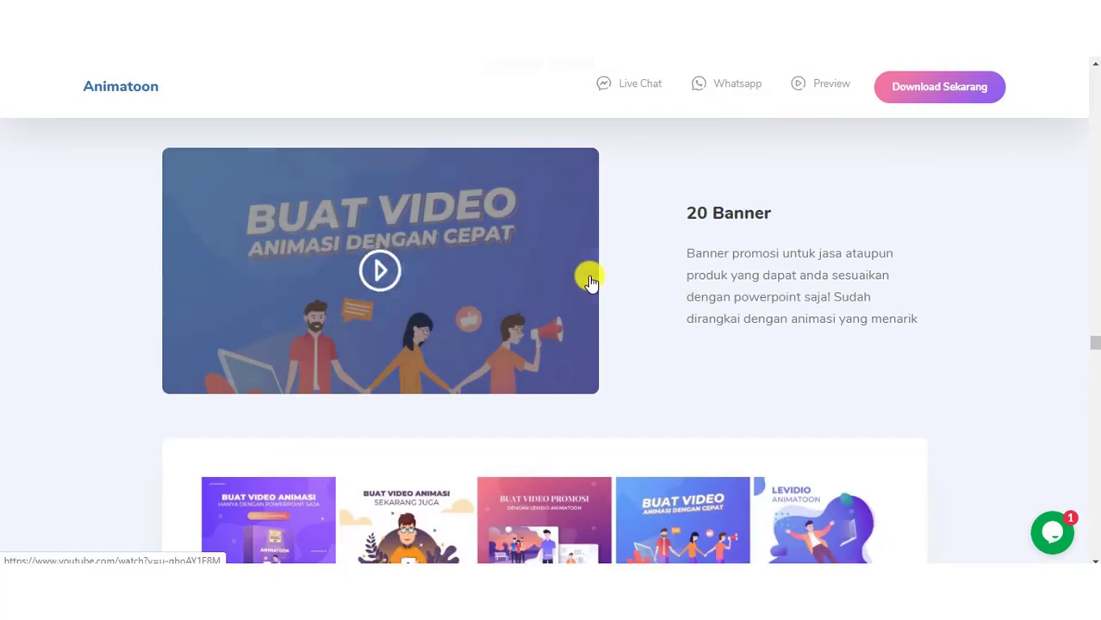
pyautogui.scroll(1, 588, 281)
pyautogui.scroll(-3, 589, 292)
pyautogui.scroll(-3, 588, 293)
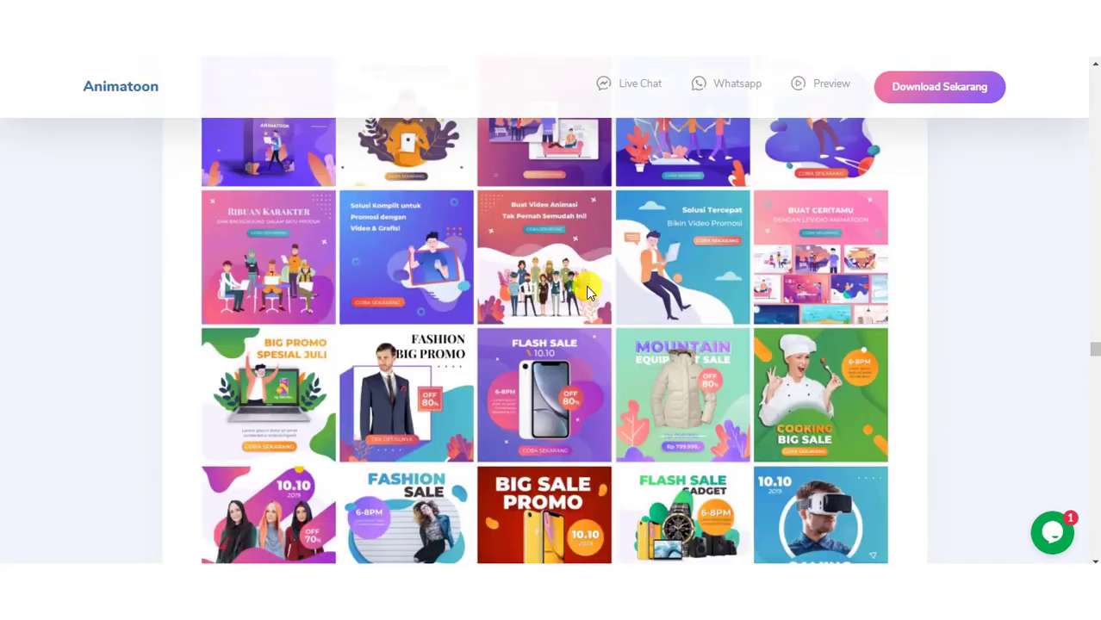
pyautogui.scroll(-3, 586, 293)
pyautogui.scroll(-2, 586, 293)
pyautogui.scroll(-3, 585, 295)
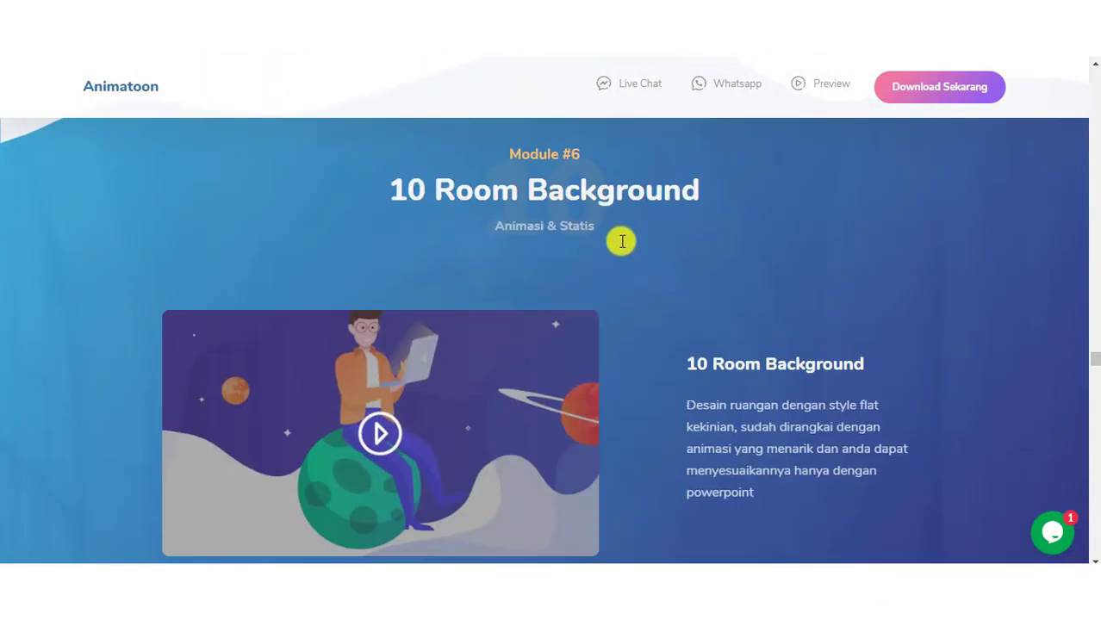
pyautogui.scroll(-2, 621, 231)
pyautogui.scroll(-3, 619, 234)
pyautogui.scroll(-2, 619, 237)
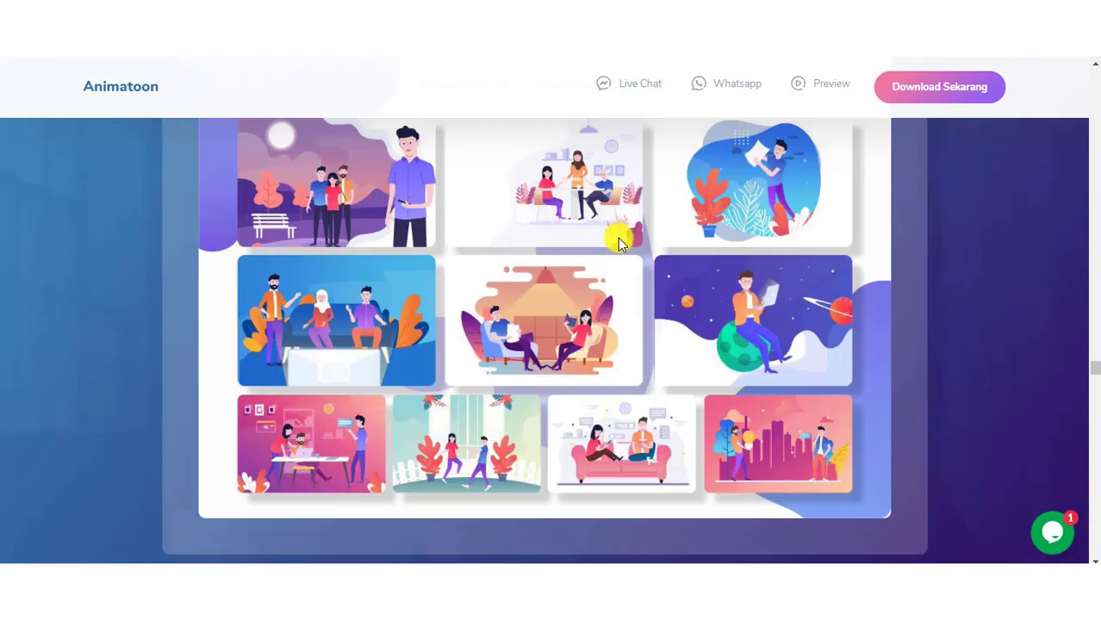
pyautogui.scroll(-3, 619, 239)
pyautogui.scroll(-3, 620, 244)
pyautogui.scroll(-2, 619, 246)
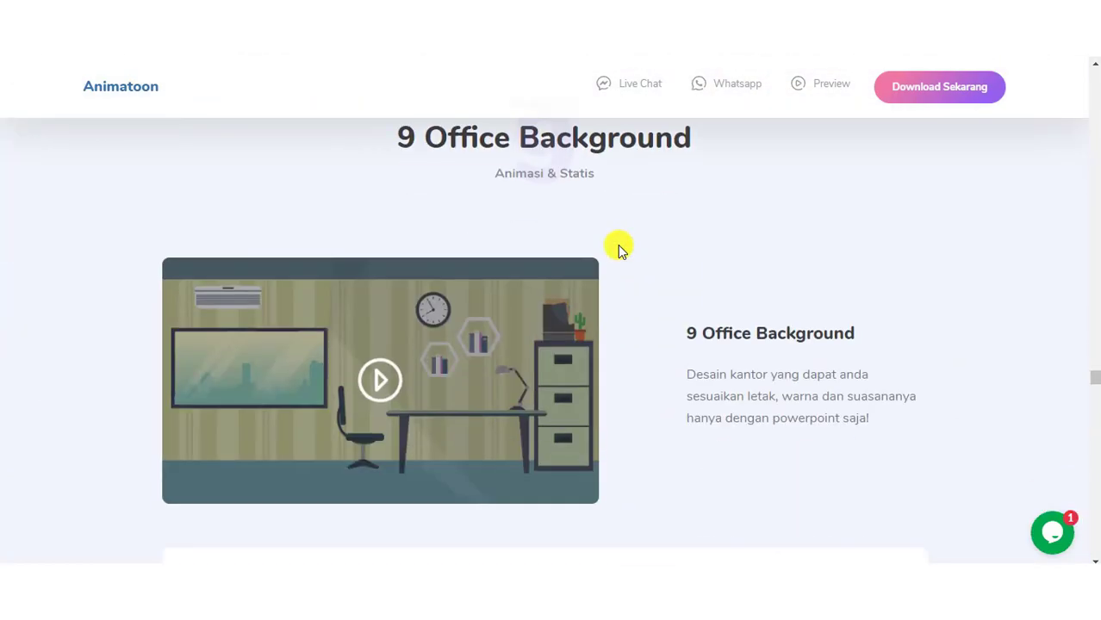
pyautogui.scroll(-3, 619, 247)
pyautogui.scroll(-3, 620, 248)
pyautogui.scroll(-1, 621, 250)
pyautogui.scroll(-2, 619, 251)
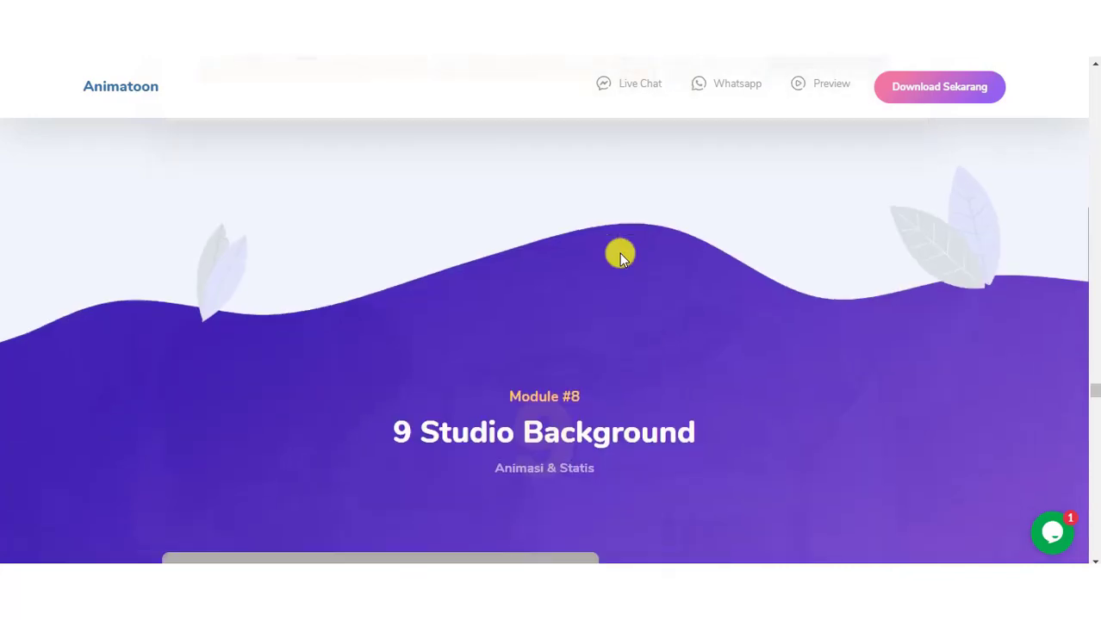
pyautogui.scroll(-2, 620, 253)
pyautogui.scroll(-3, 620, 254)
pyautogui.scroll(-3, 620, 254)
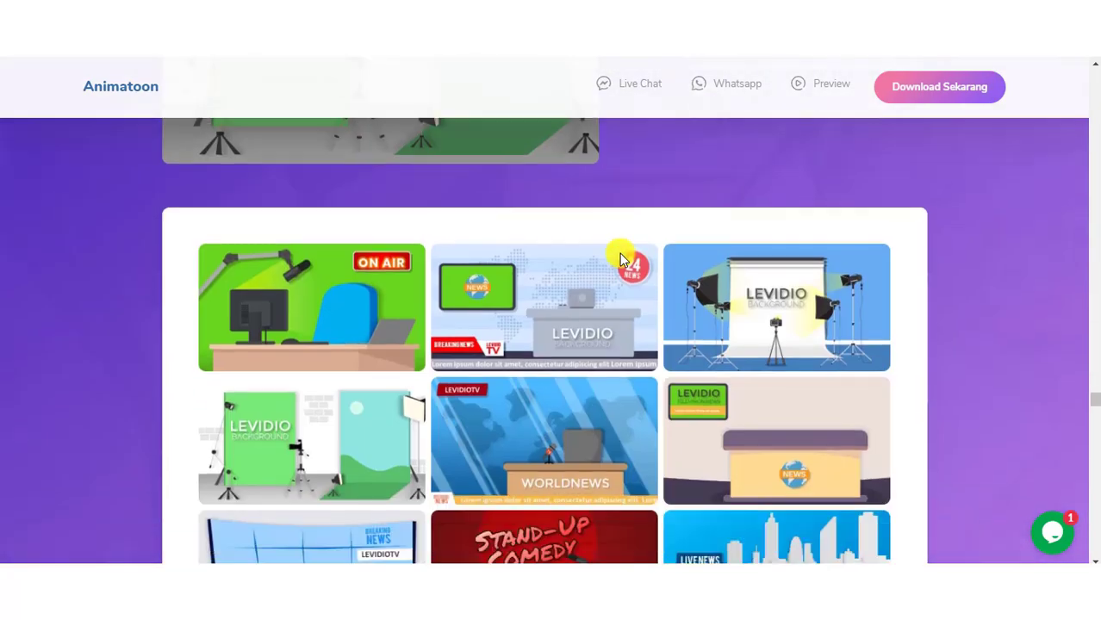
pyautogui.scroll(-4, 619, 253)
pyautogui.scroll(-4, 620, 253)
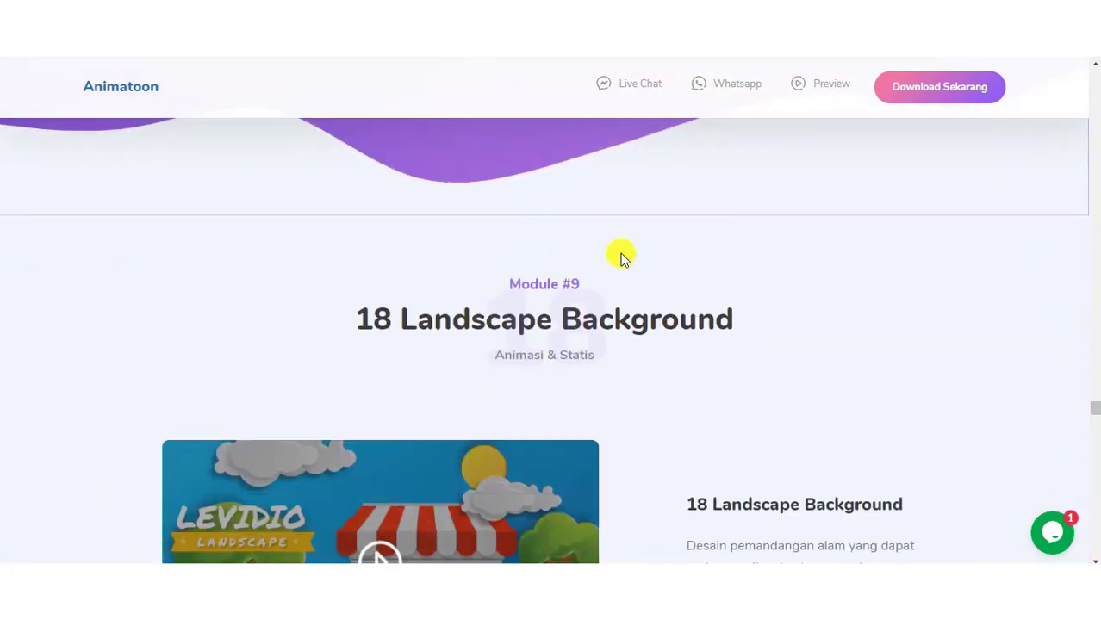
pyautogui.scroll(-1, 620, 259)
pyautogui.scroll(-5, 620, 261)
pyautogui.scroll(-3, 619, 262)
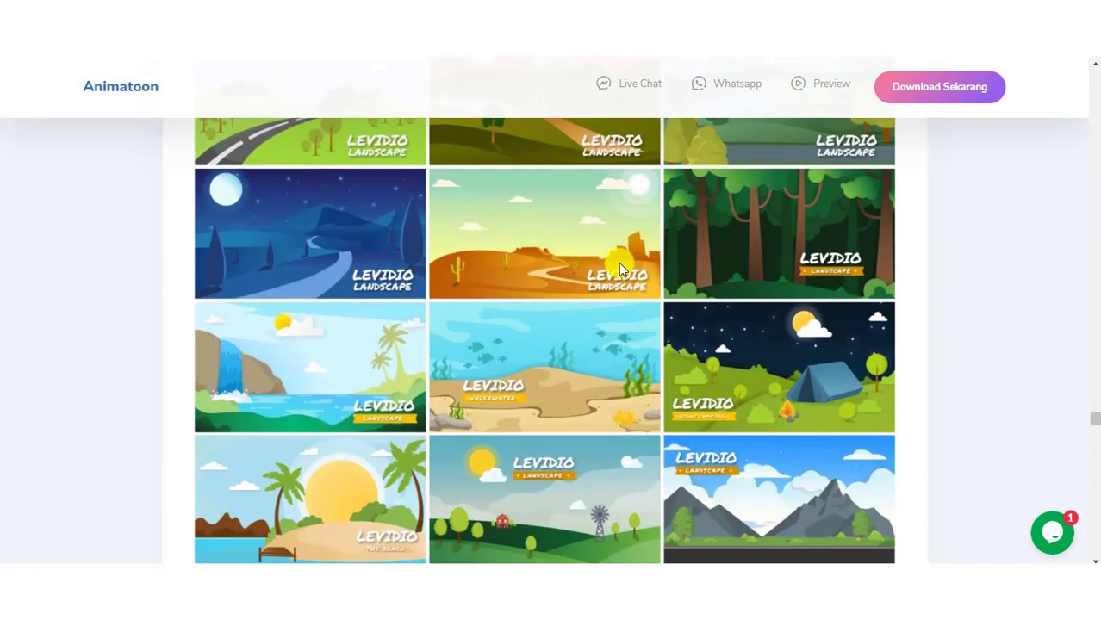
pyautogui.scroll(-4, 619, 263)
pyautogui.scroll(-3, 618, 263)
pyautogui.scroll(-2, 618, 263)
pyautogui.scroll(-1, 618, 266)
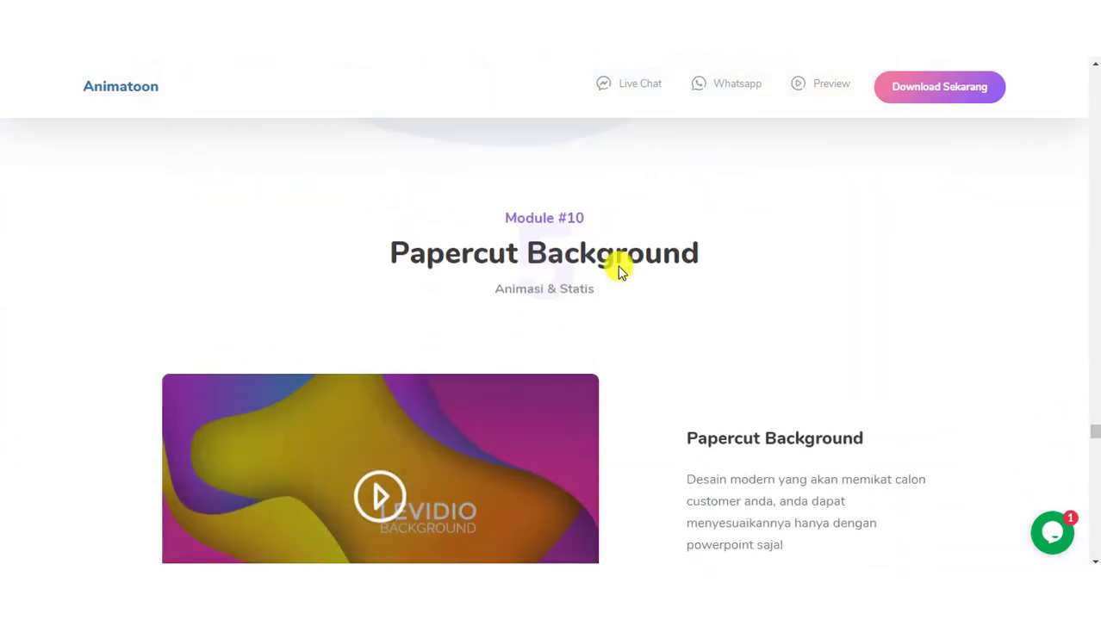
pyautogui.scroll(-2, 649, 254)
pyautogui.scroll(-2, 649, 253)
pyautogui.scroll(-2, 649, 253)
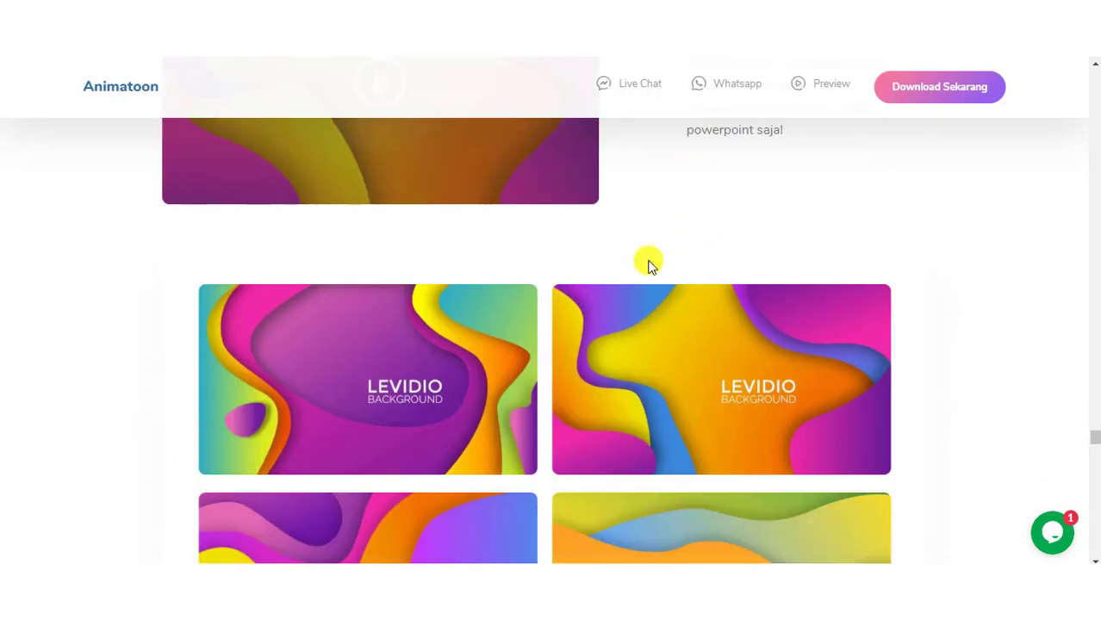
pyautogui.scroll(-4, 650, 270)
pyautogui.scroll(-3, 648, 269)
pyautogui.scroll(-4, 646, 274)
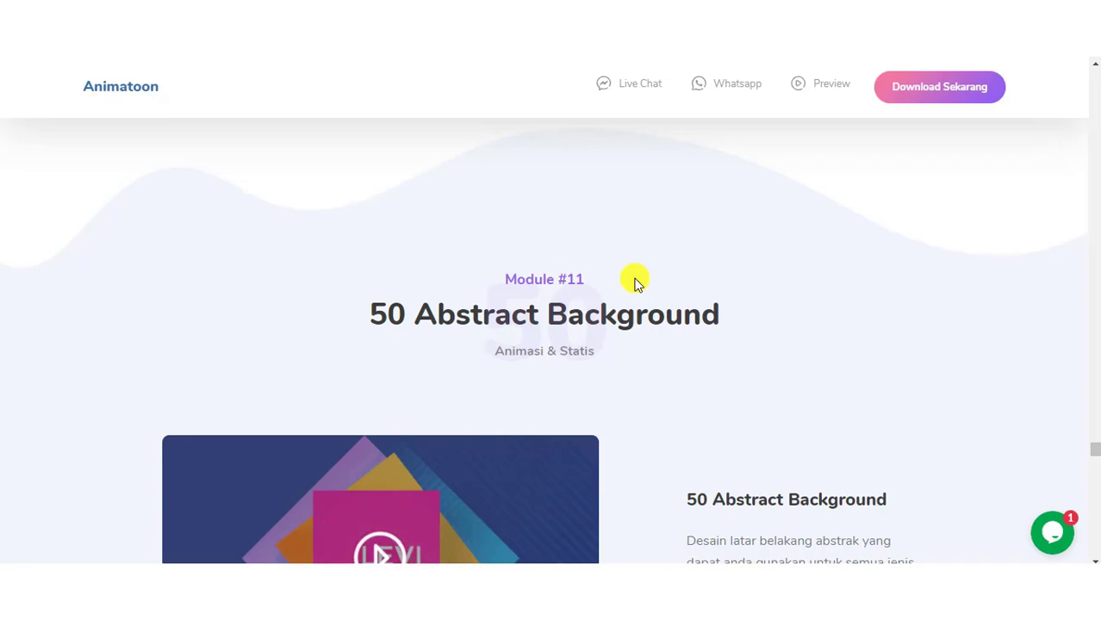
pyautogui.scroll(-4, 594, 297)
pyautogui.scroll(-4, 586, 294)
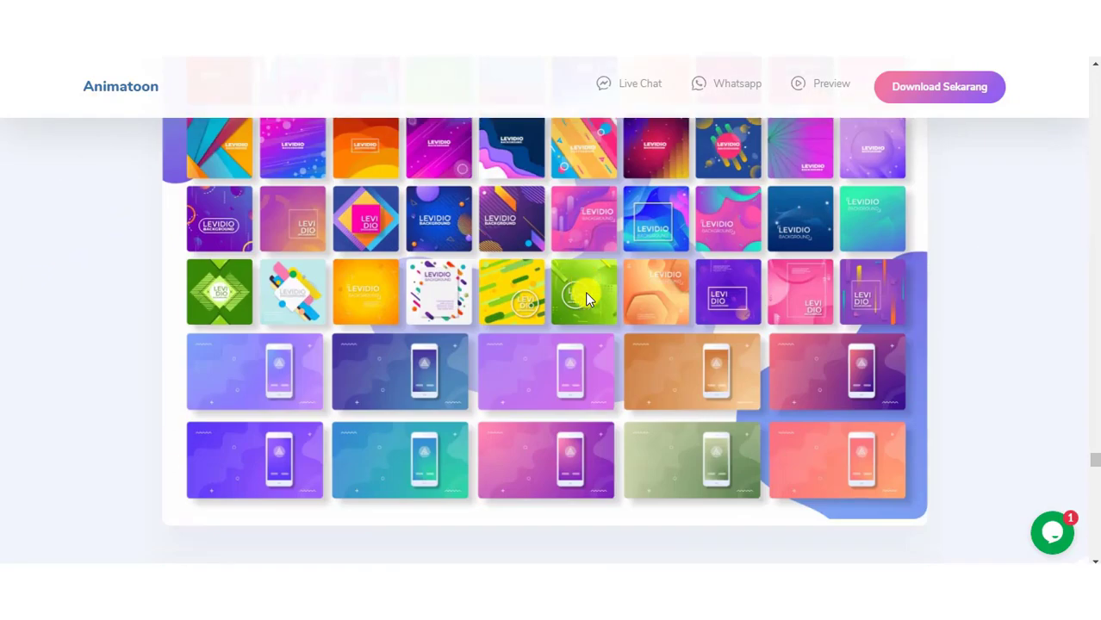
pyautogui.scroll(-4, 586, 293)
pyautogui.scroll(-4, 587, 293)
# Scroll through the Bonus Pertama to Bonus Keenam cards and the testimonials below them.
pyautogui.scroll(-5, 587, 293)
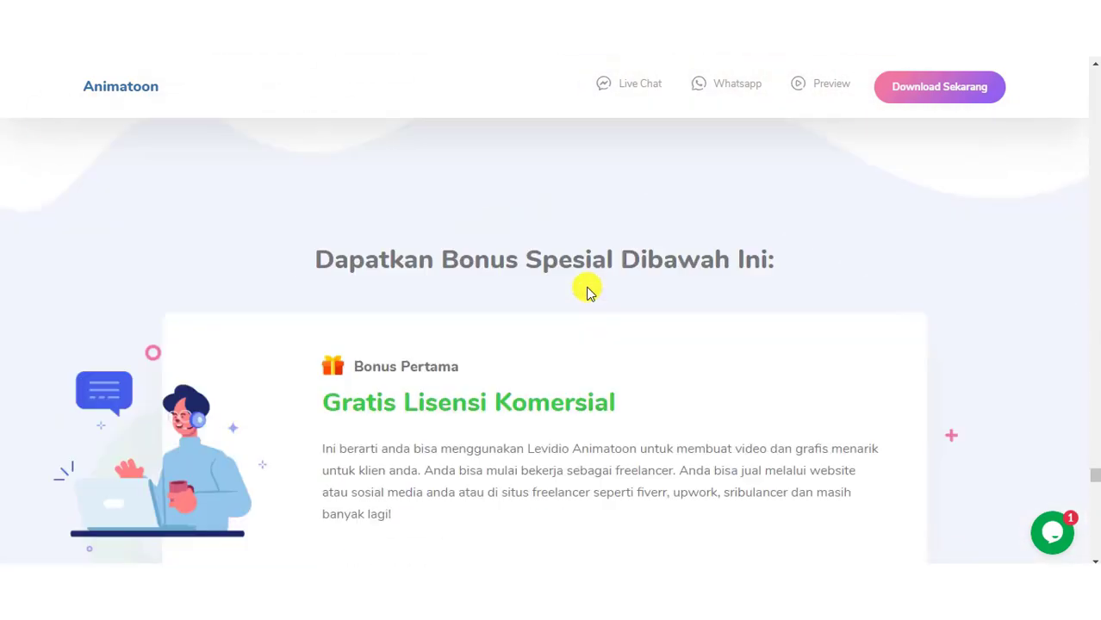
pyautogui.scroll(1, 277, 209)
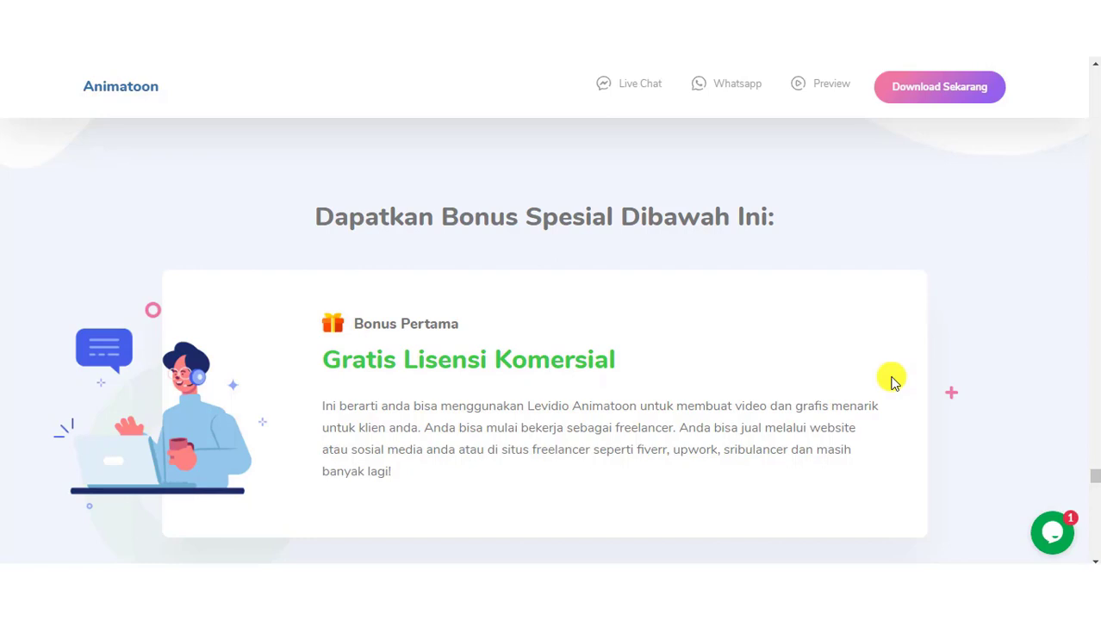
pyautogui.scroll(-5, 888, 379)
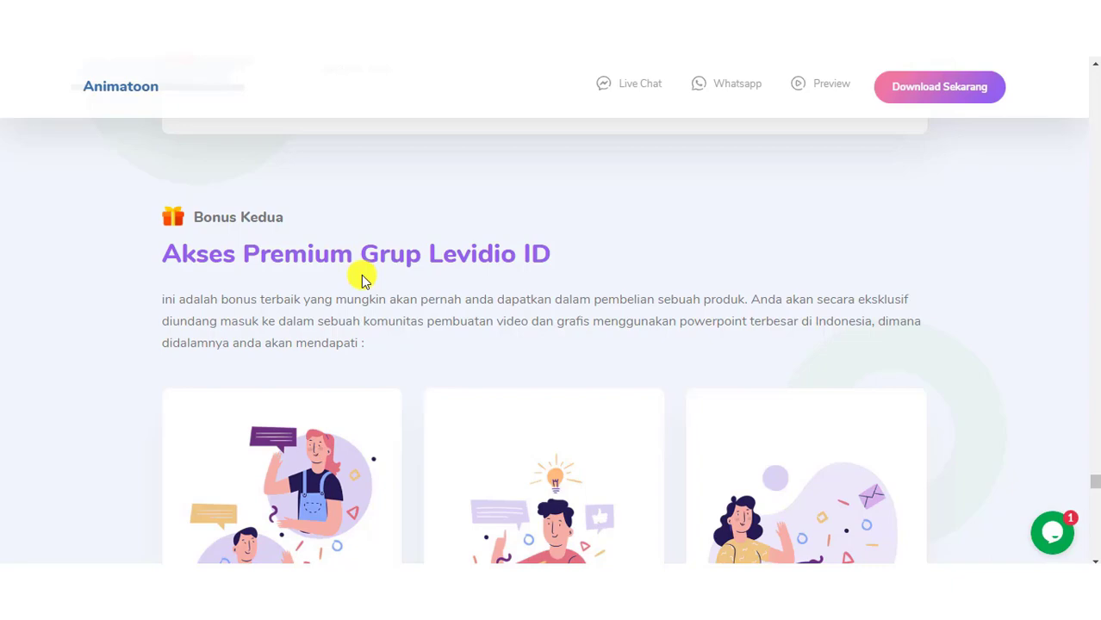
pyautogui.scroll(-2, 362, 280)
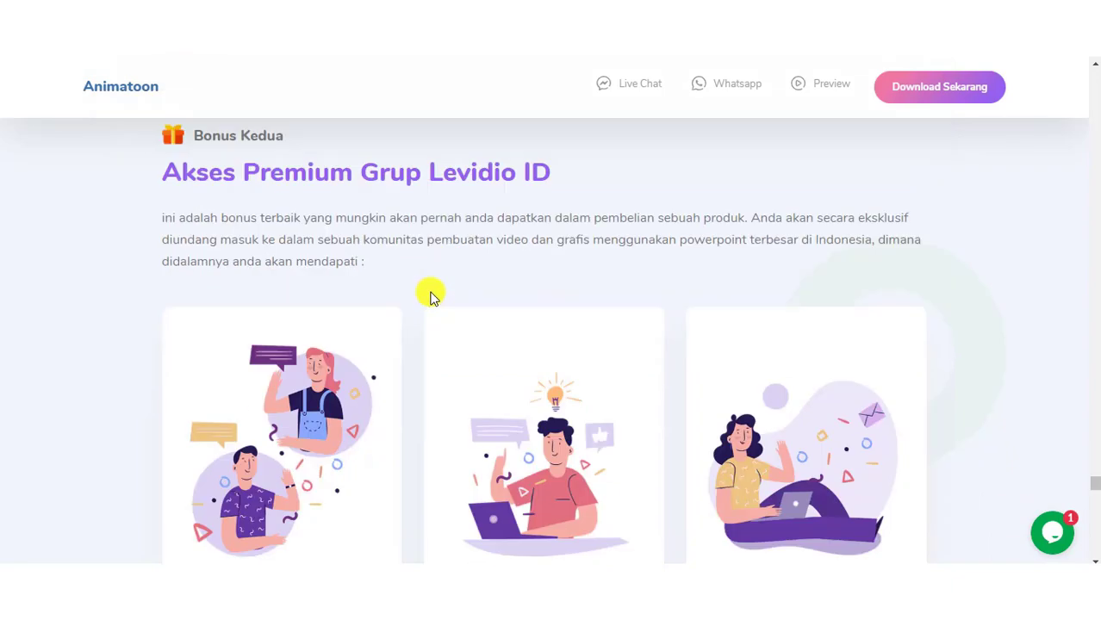
pyautogui.scroll(-4, 430, 290)
pyautogui.scroll(-3, 479, 290)
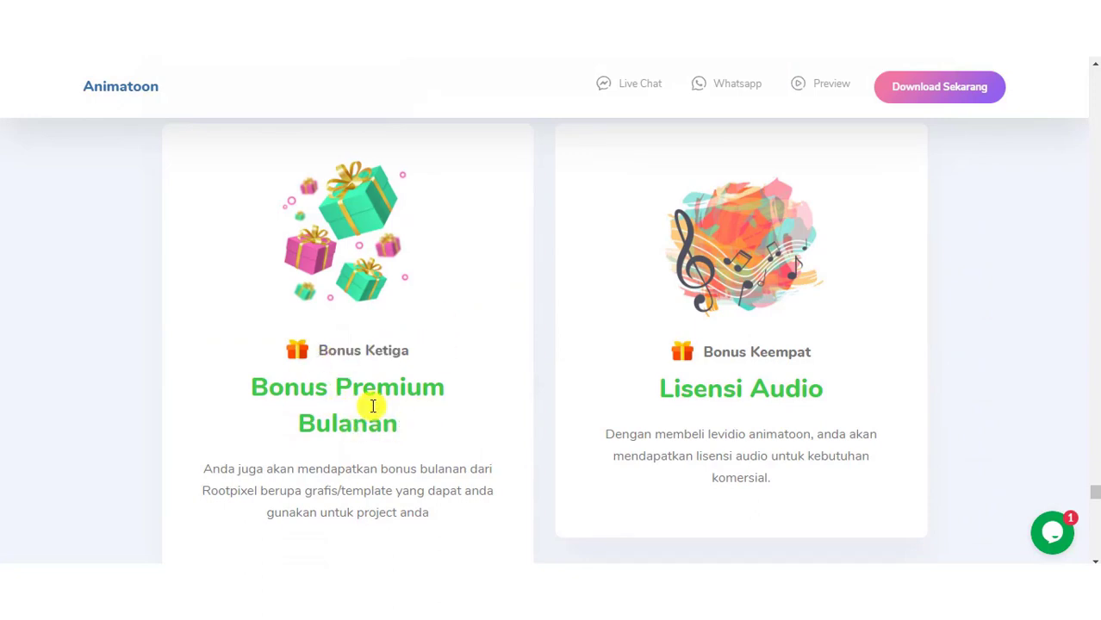
pyautogui.scroll(-2, 710, 361)
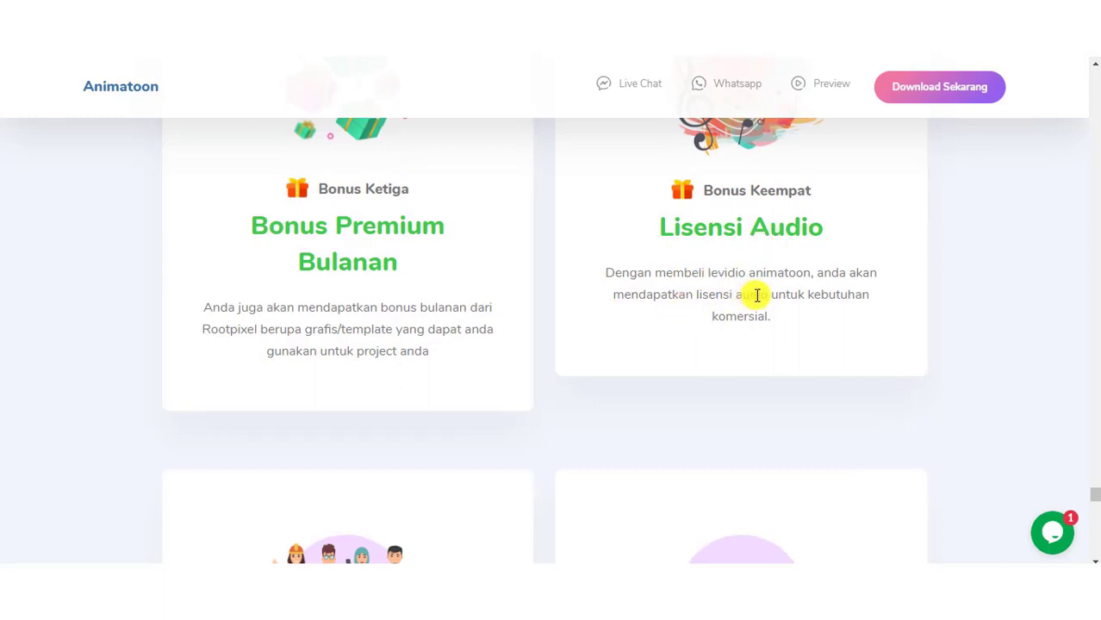
pyautogui.scroll(1, 924, 371)
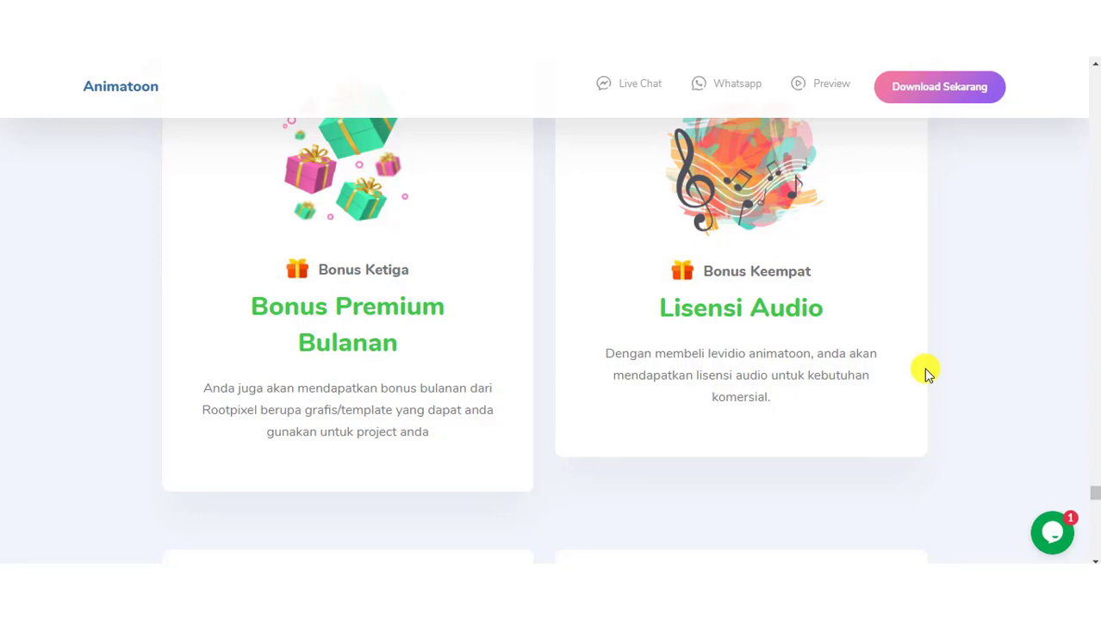
pyautogui.scroll(-1, 759, 323)
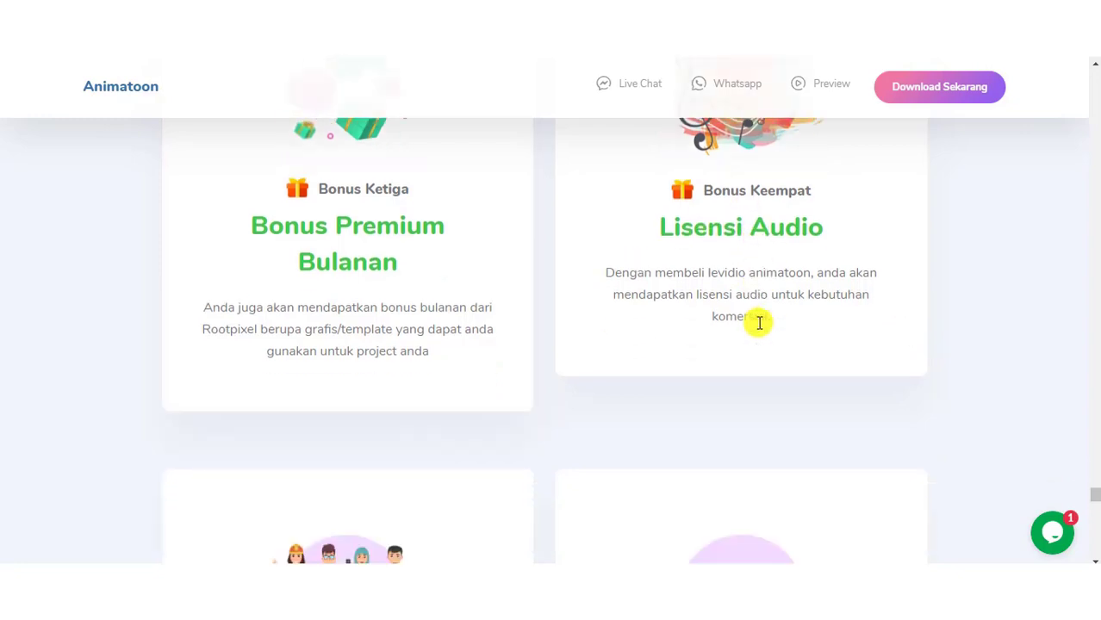
pyautogui.scroll(-2, 759, 321)
pyautogui.scroll(-1, 762, 323)
pyautogui.scroll(-2, 757, 323)
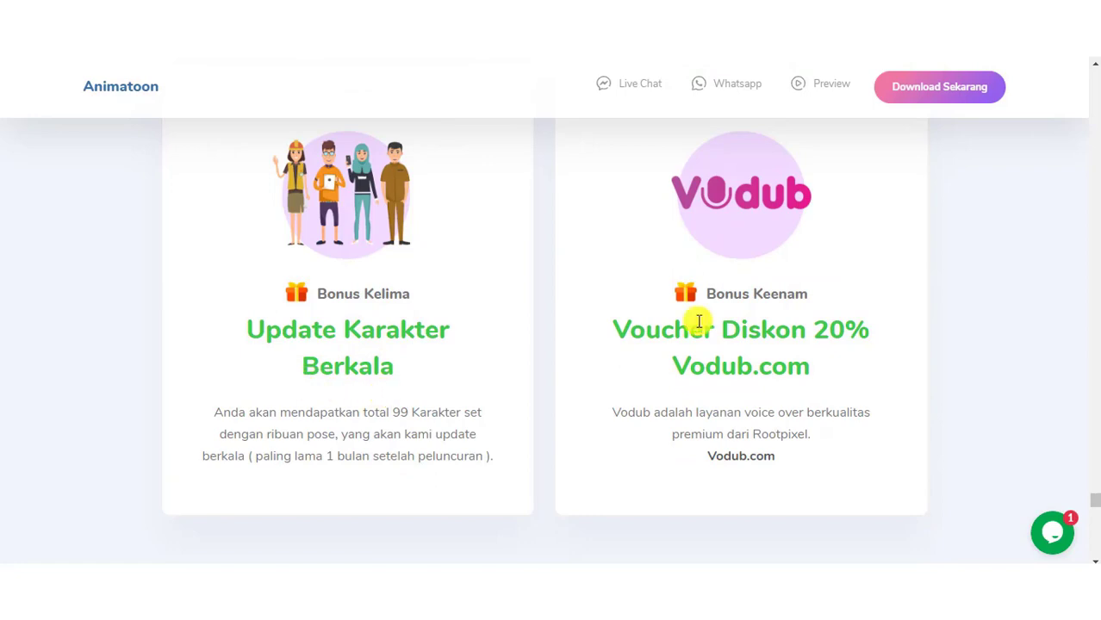
pyautogui.scroll(-1, 699, 322)
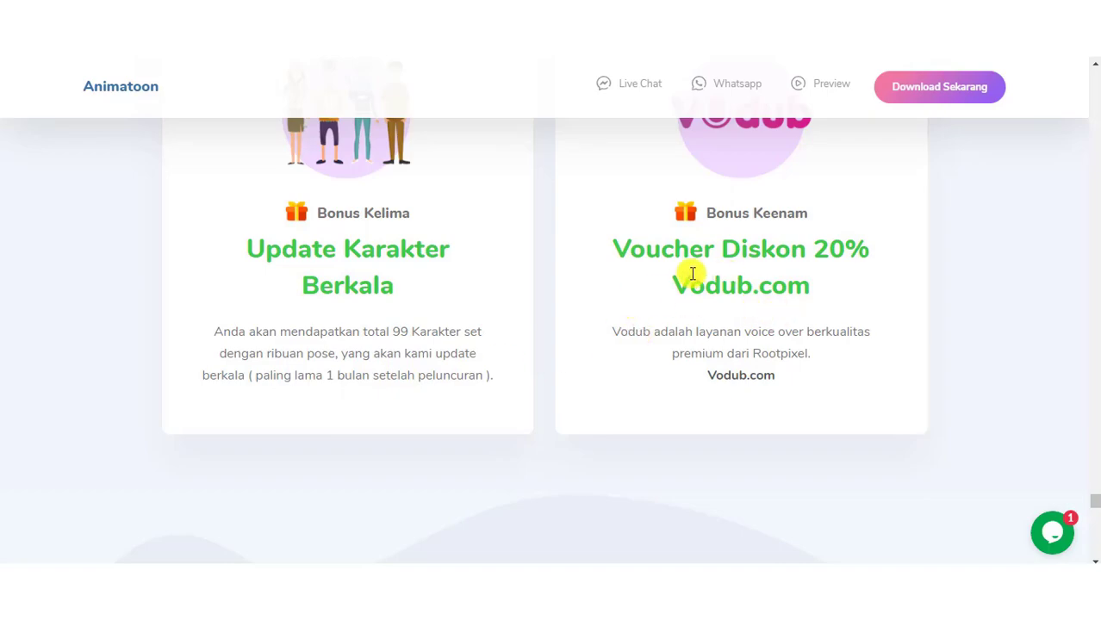
pyautogui.scroll(-5, 612, 268)
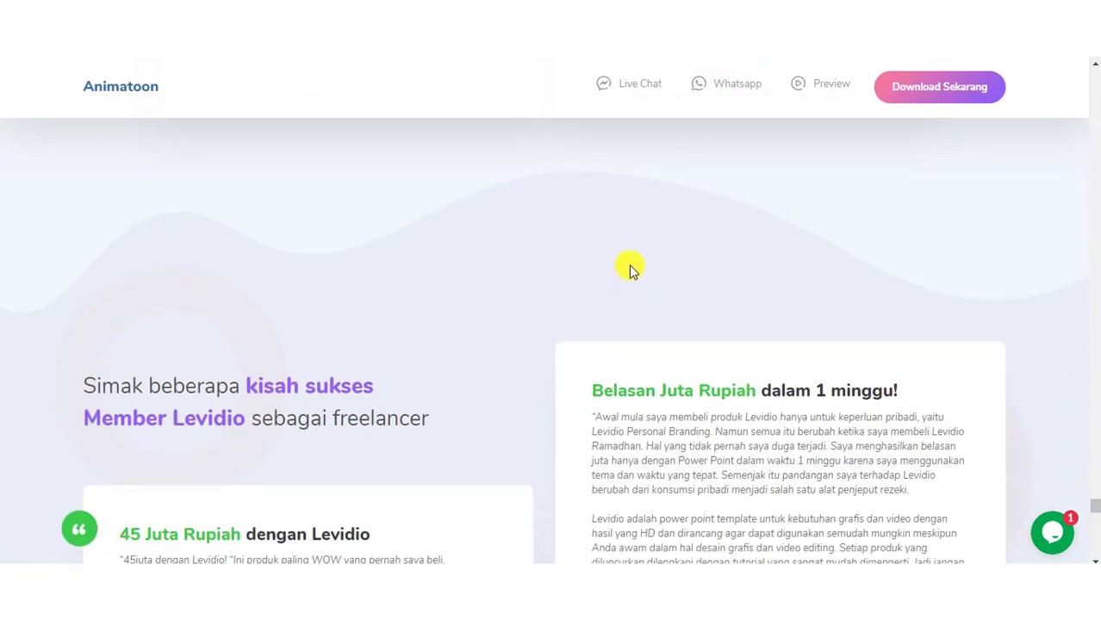
pyautogui.scroll(-5, 629, 265)
pyautogui.scroll(-5, 818, 274)
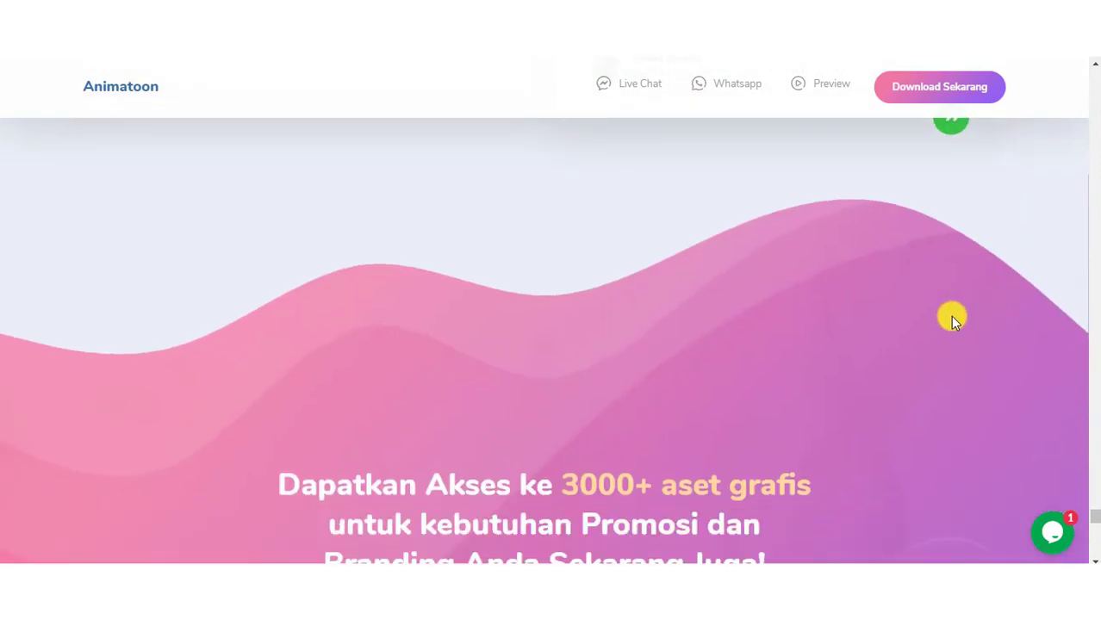
pyautogui.scroll(-5, 948, 317)
pyautogui.scroll(10, 922, 327)
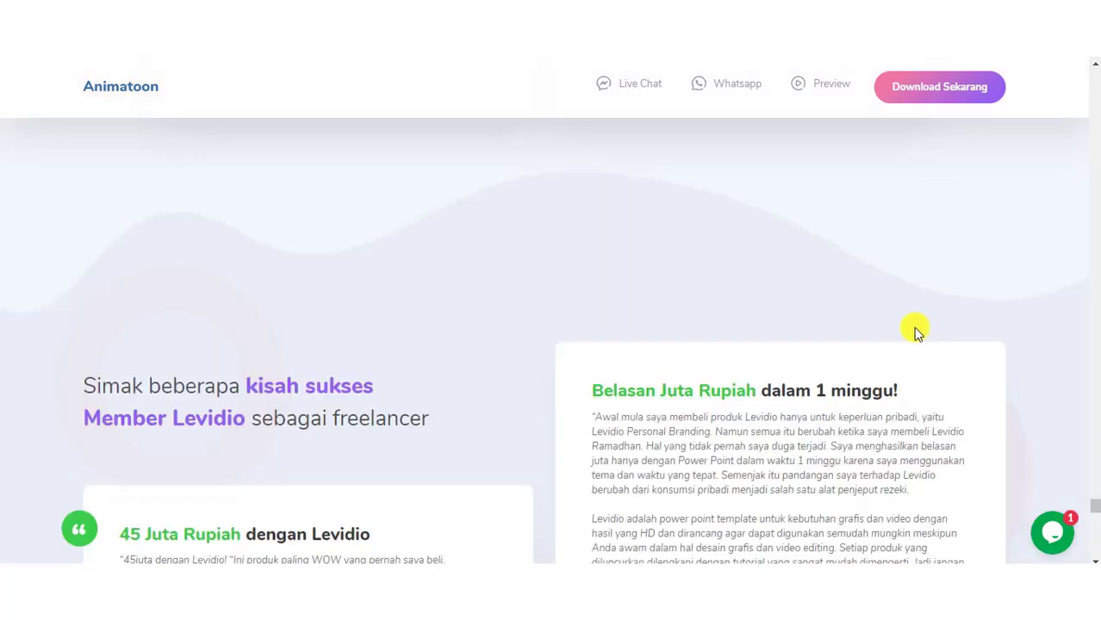
pyautogui.scroll(5, 609, 323)
pyautogui.scroll(5, 622, 326)
pyautogui.scroll(-5, 623, 331)
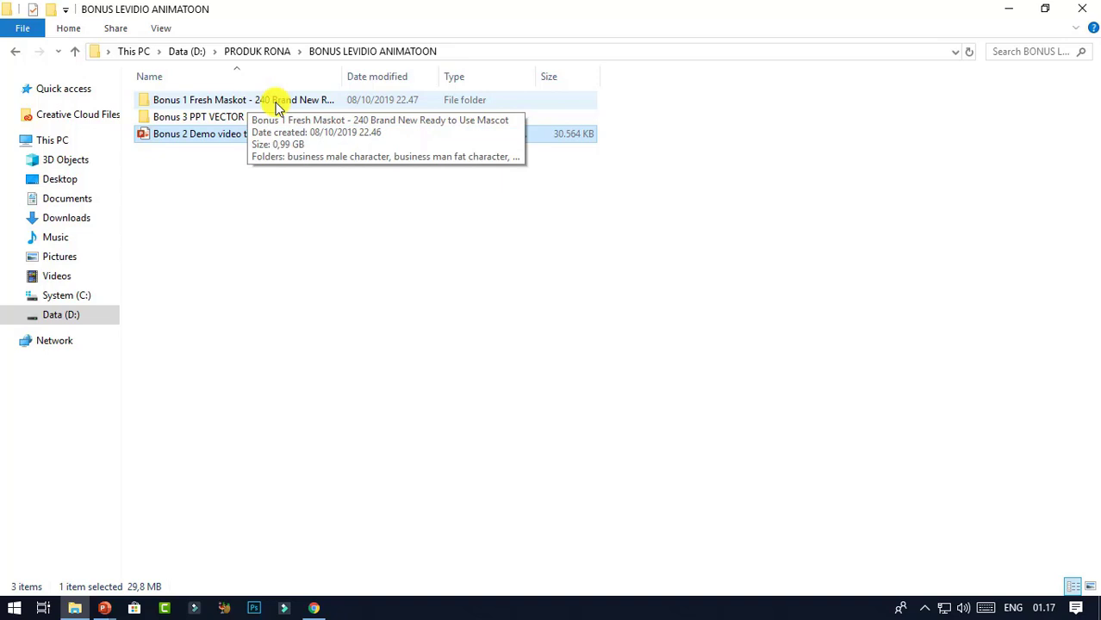
# Preview the PNG images of the business male character in Bonus 1 Fresh Maskot.
pyautogui.doubleClick(267, 100)
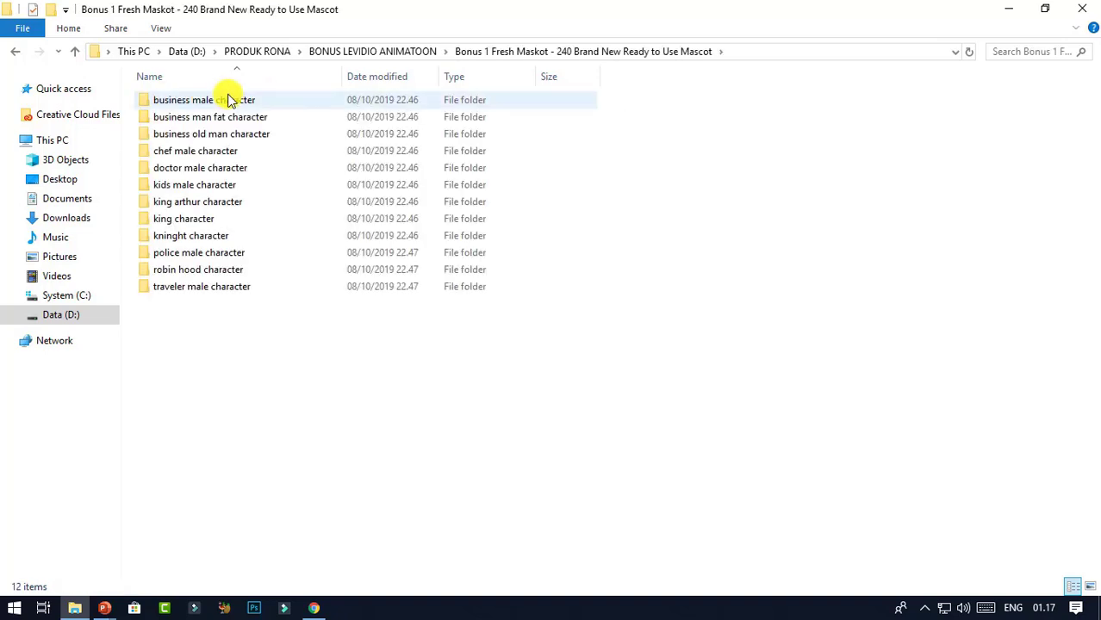
pyautogui.doubleClick(231, 101)
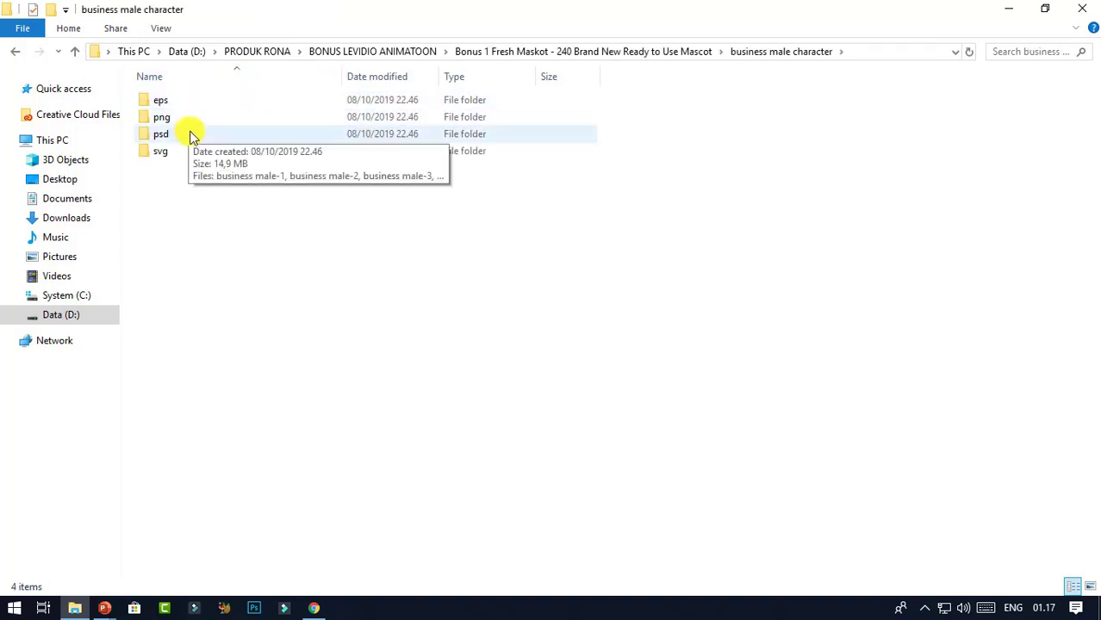
pyautogui.doubleClick(206, 117)
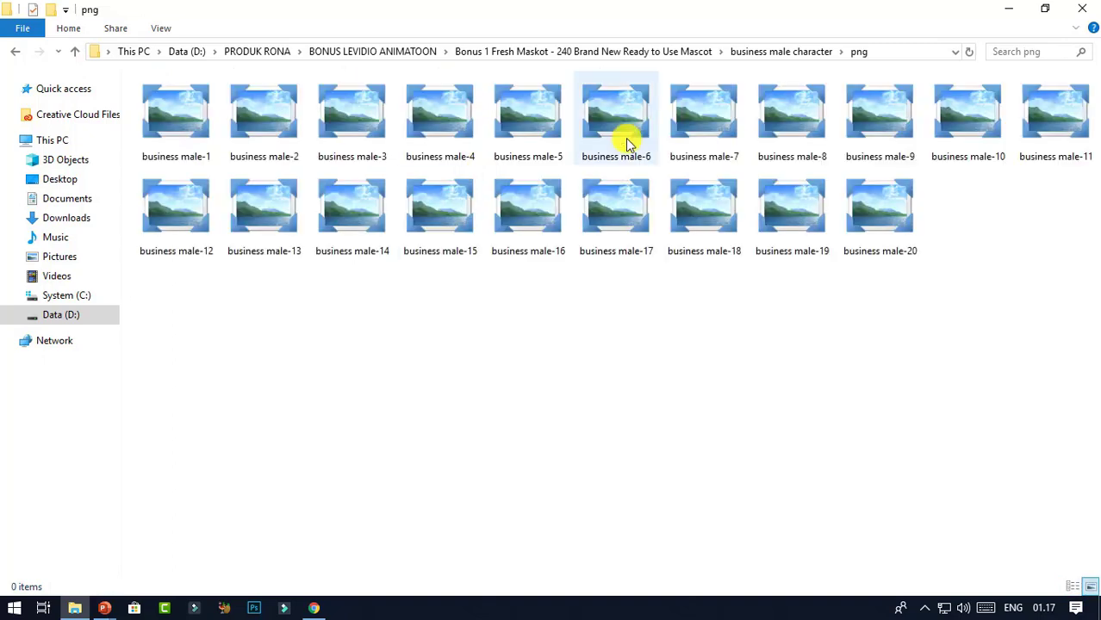
pyautogui.click(75, 51)
pyautogui.click(15, 52)
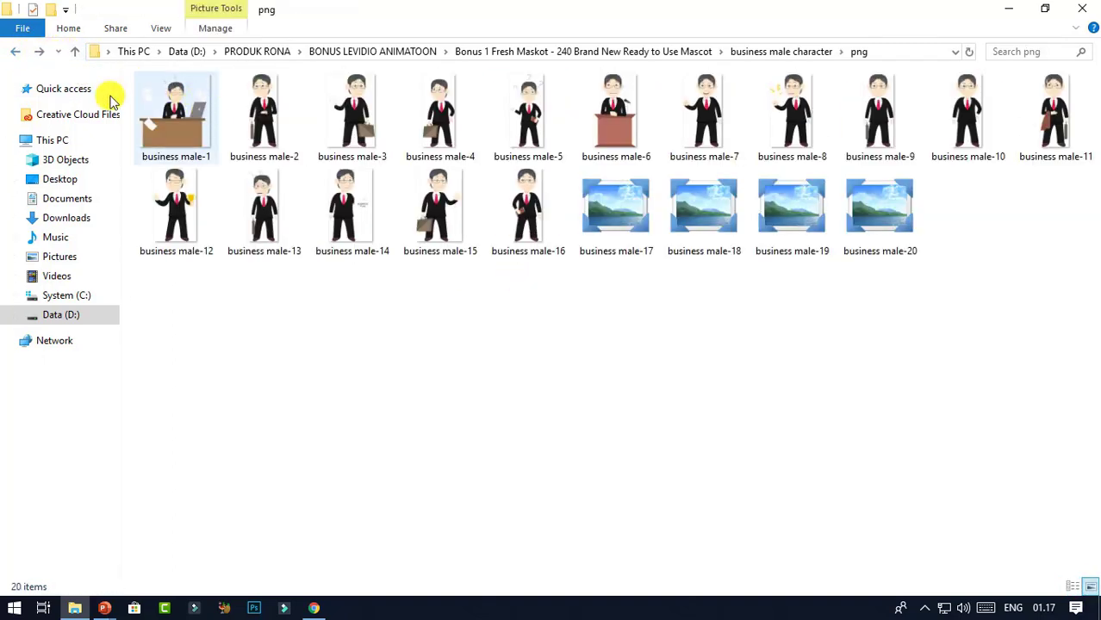
pyautogui.click(14, 52)
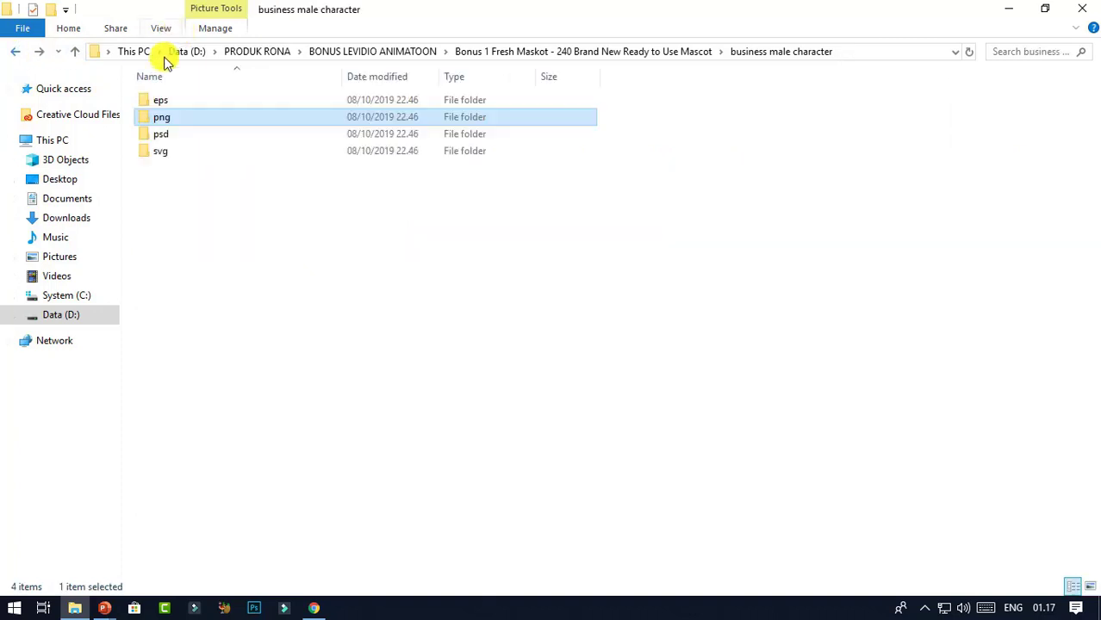
pyautogui.click(14, 51)
# Preview the business man fat character PNGs, then open the Bonus 3 PPT VECTOR PACK folder.
pyautogui.doubleClick(234, 115)
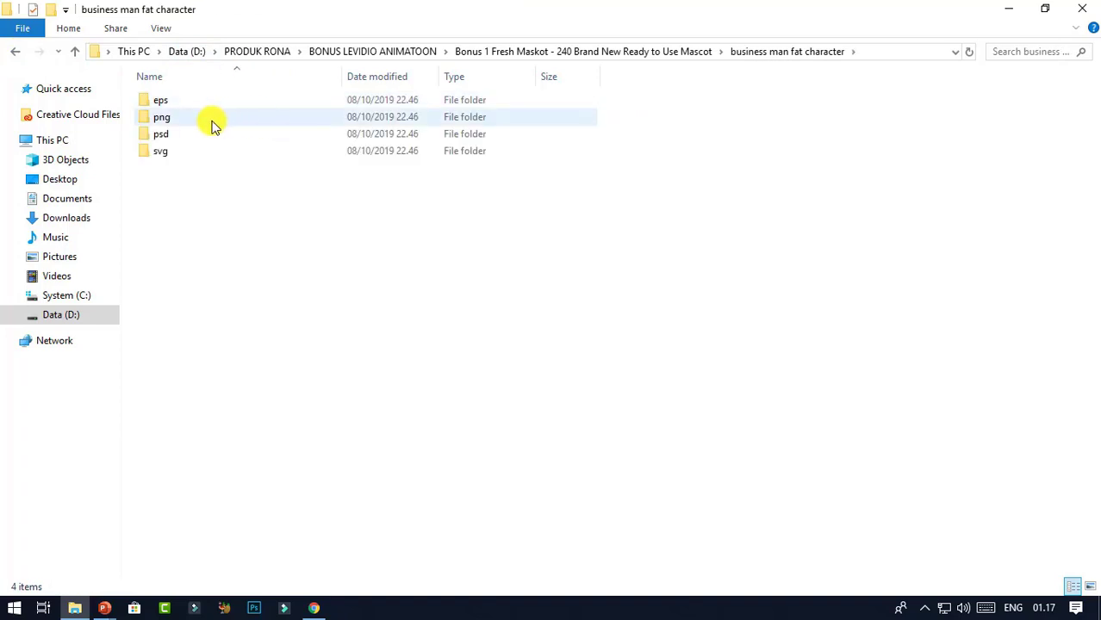
pyautogui.doubleClick(191, 123)
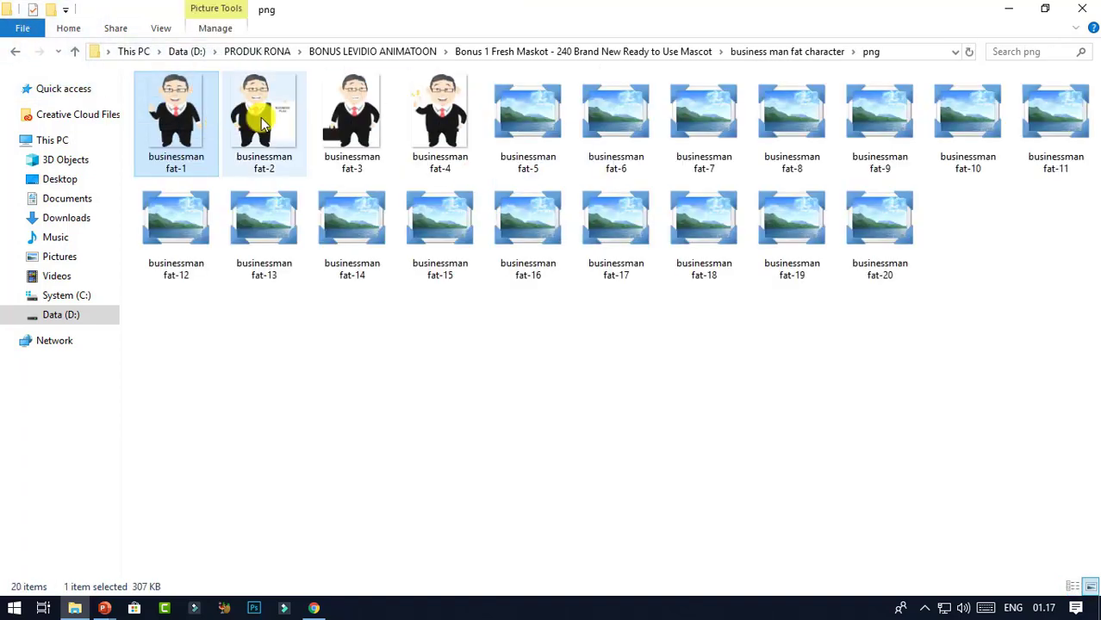
pyautogui.click(16, 52)
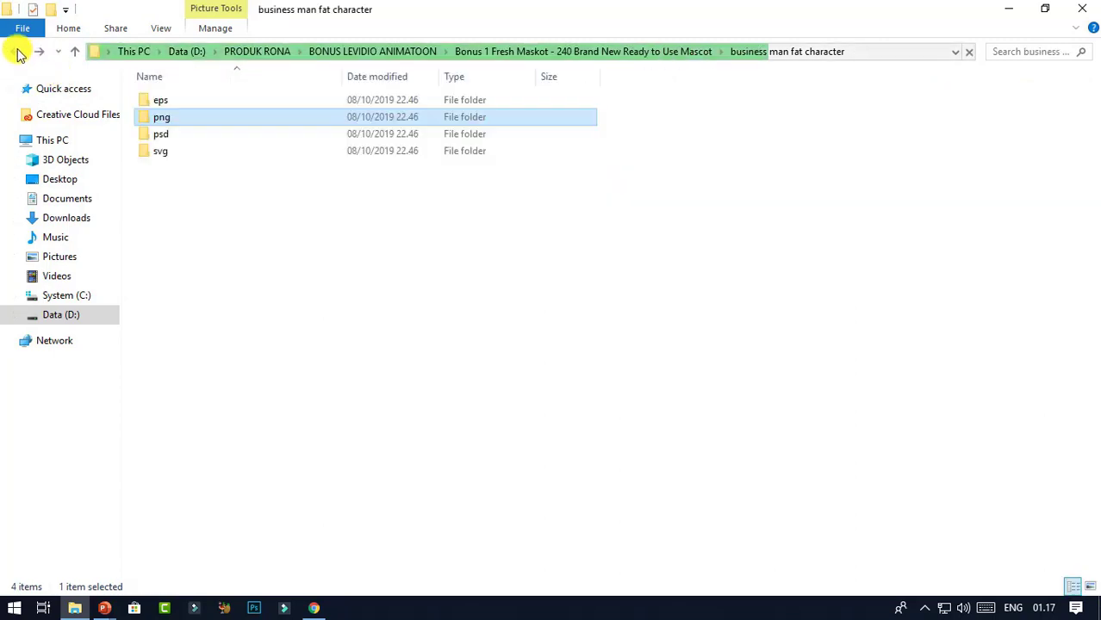
pyautogui.click(15, 53)
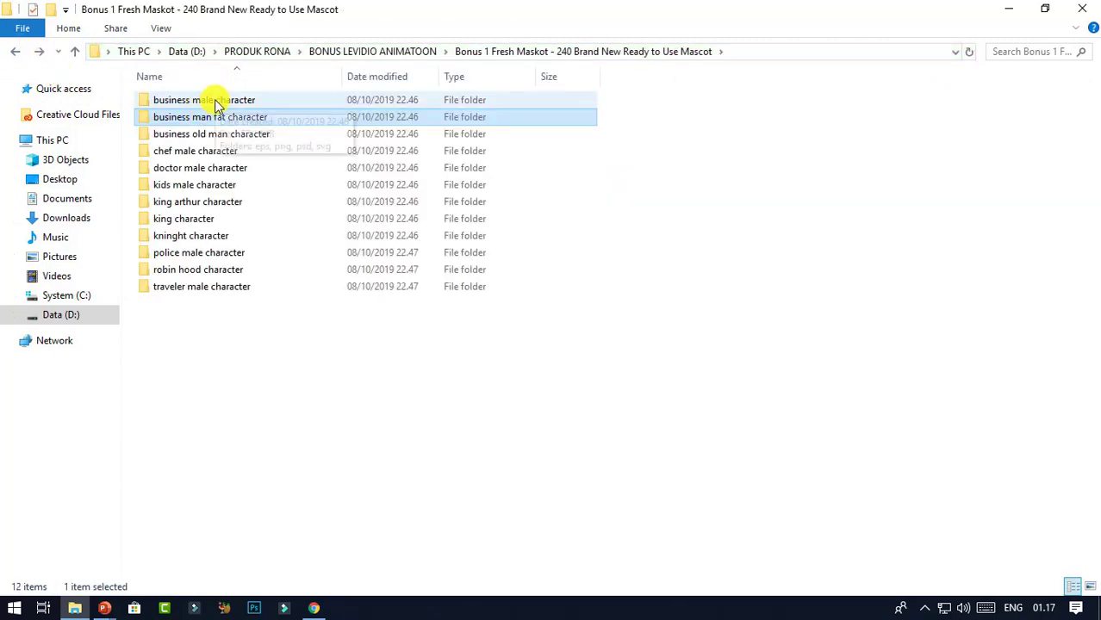
pyautogui.click(75, 53)
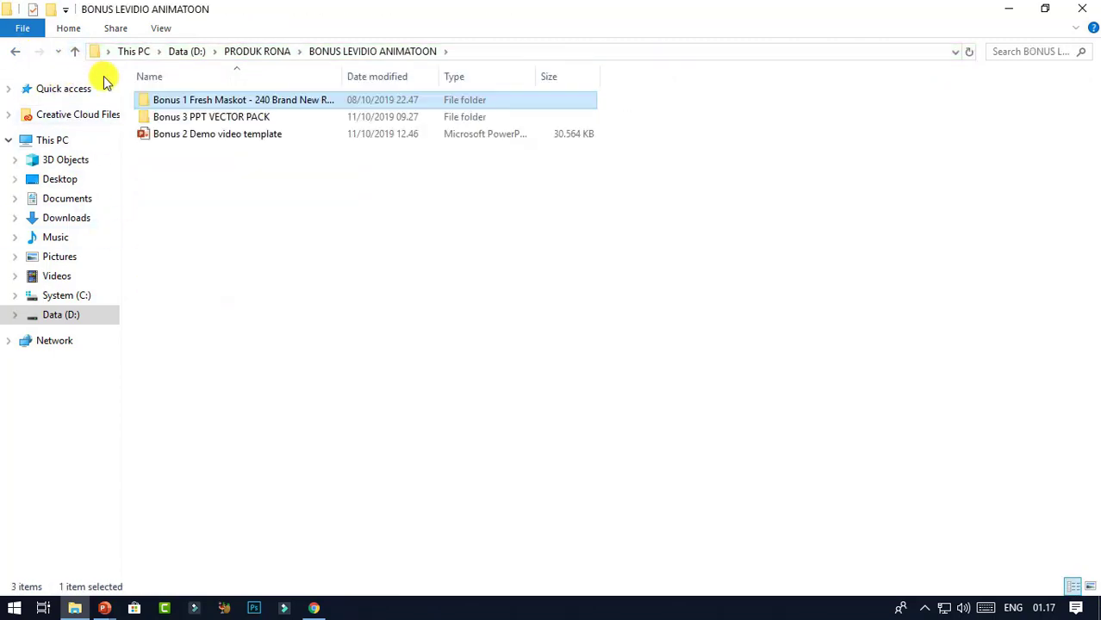
pyautogui.doubleClick(314, 117)
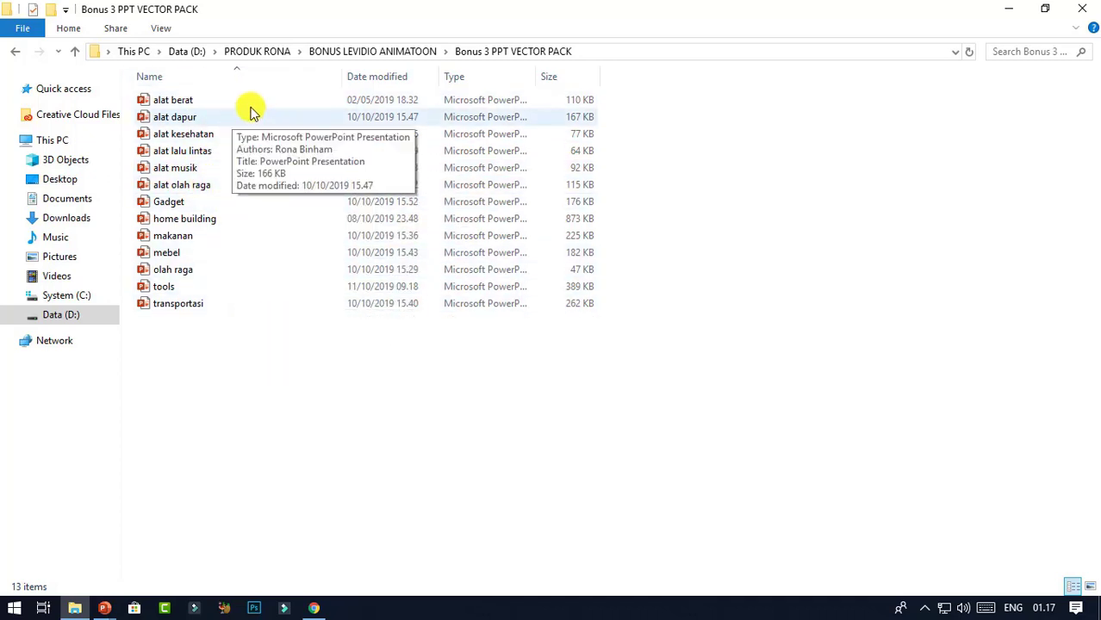
# Open the Gadget deck and inspect the monitor, microphone, tablet, laptop and mouse slides 1–6.
pyautogui.click(217, 205)
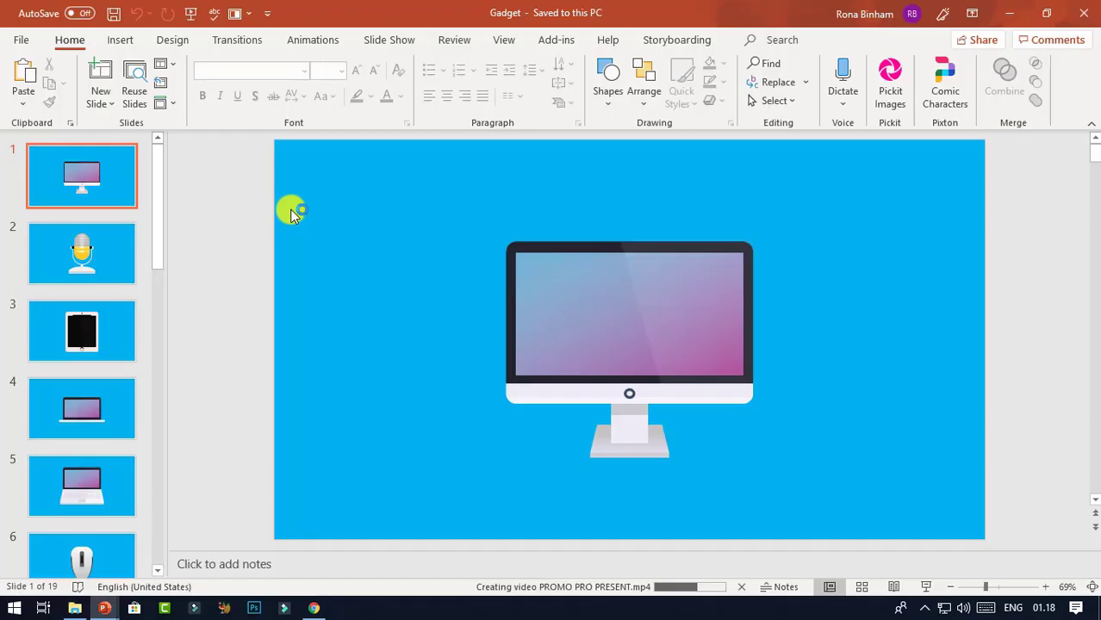
pyautogui.click(693, 258)
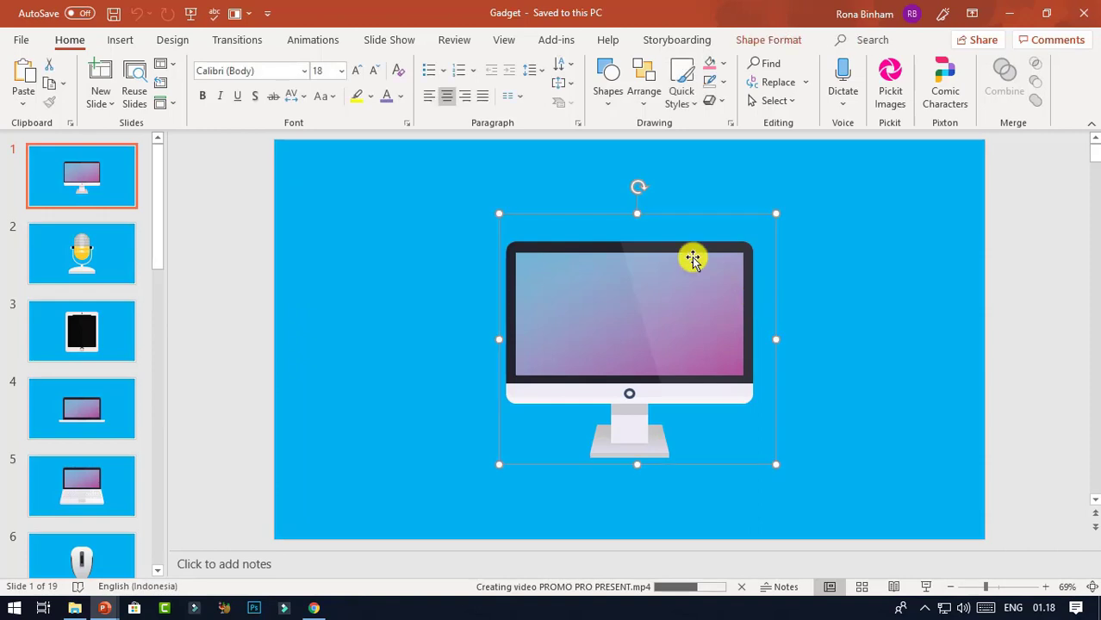
pyautogui.click(573, 287)
pyautogui.click(72, 265)
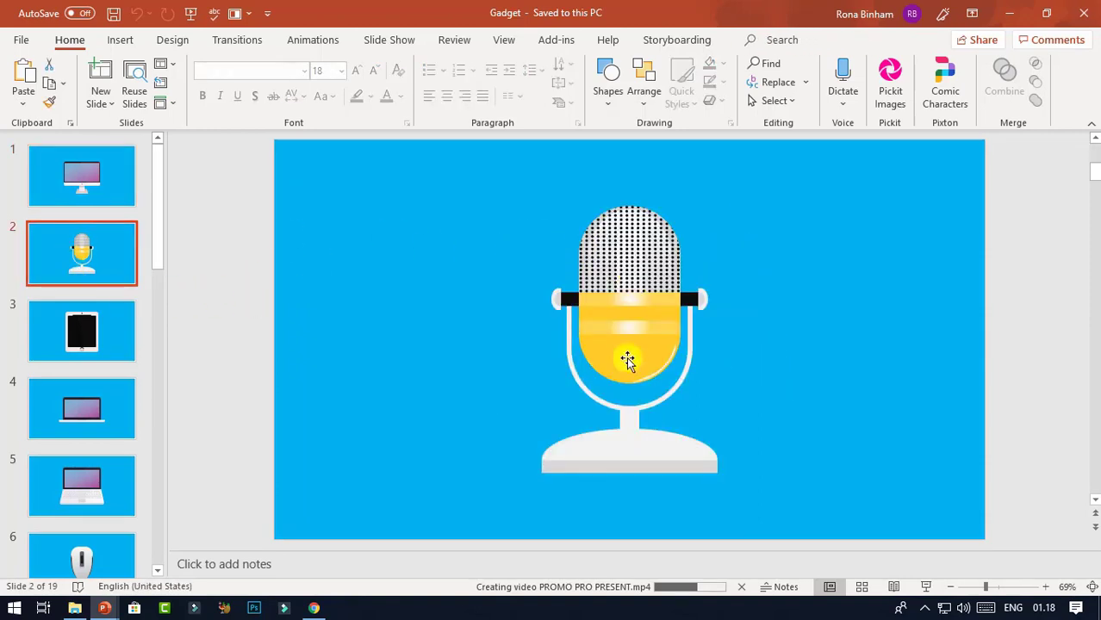
pyautogui.click(641, 332)
pyautogui.click(82, 332)
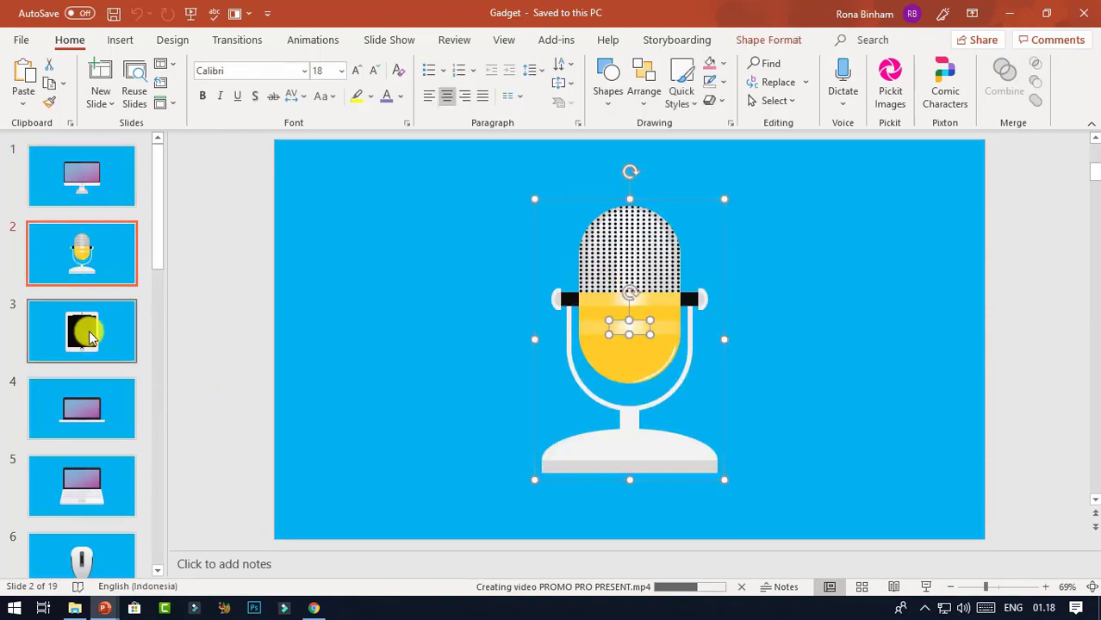
pyautogui.click(104, 407)
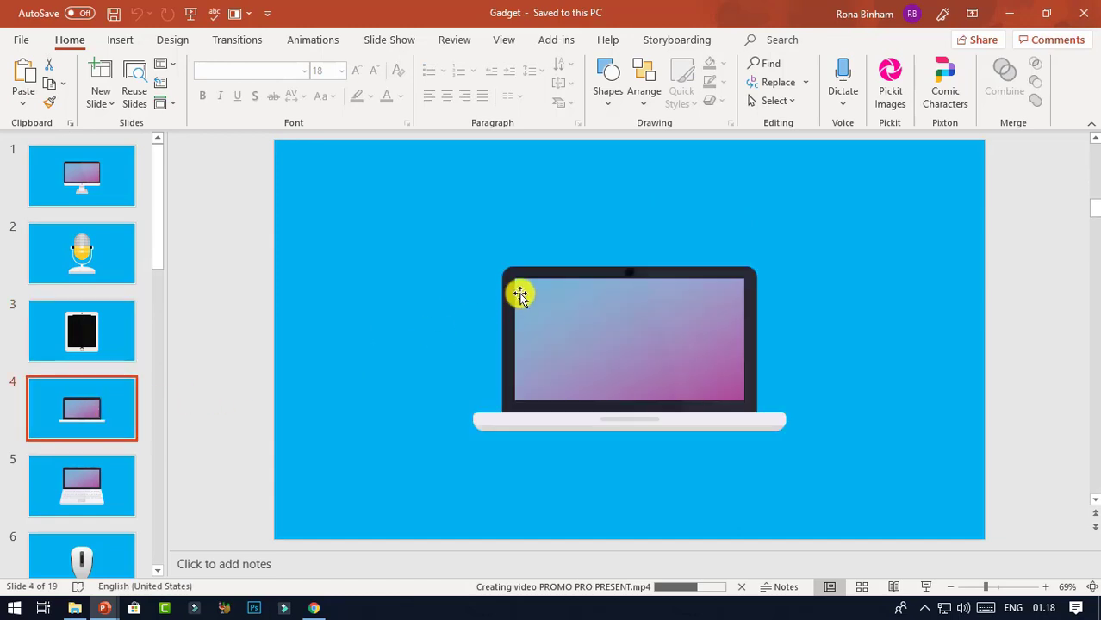
pyautogui.click(539, 292)
pyautogui.click(112, 489)
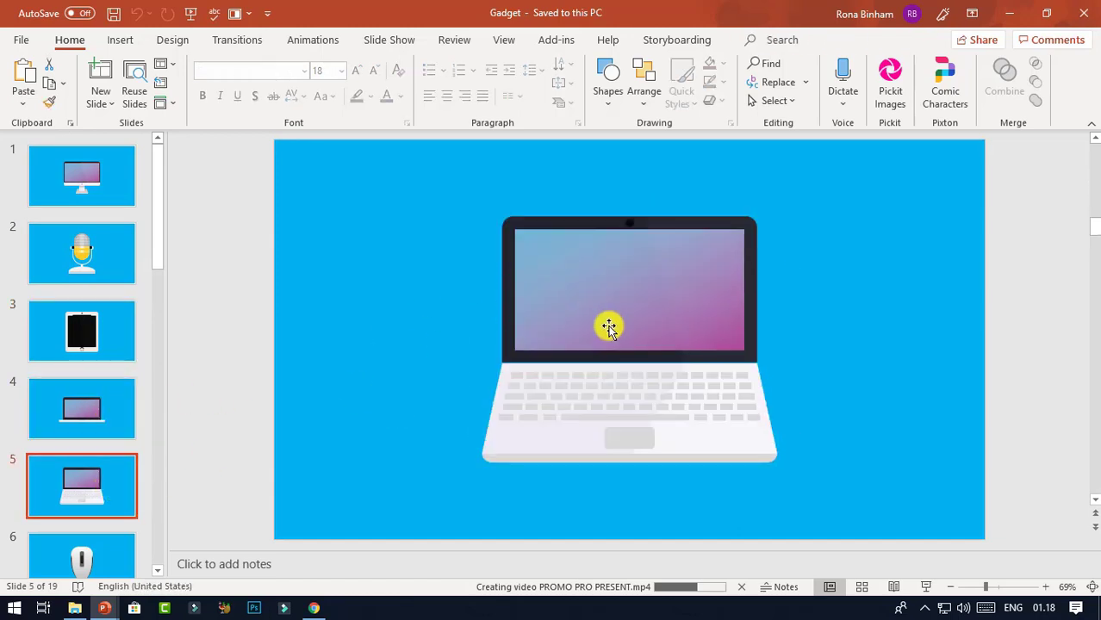
pyautogui.click(607, 325)
pyautogui.click(111, 549)
pyautogui.click(590, 332)
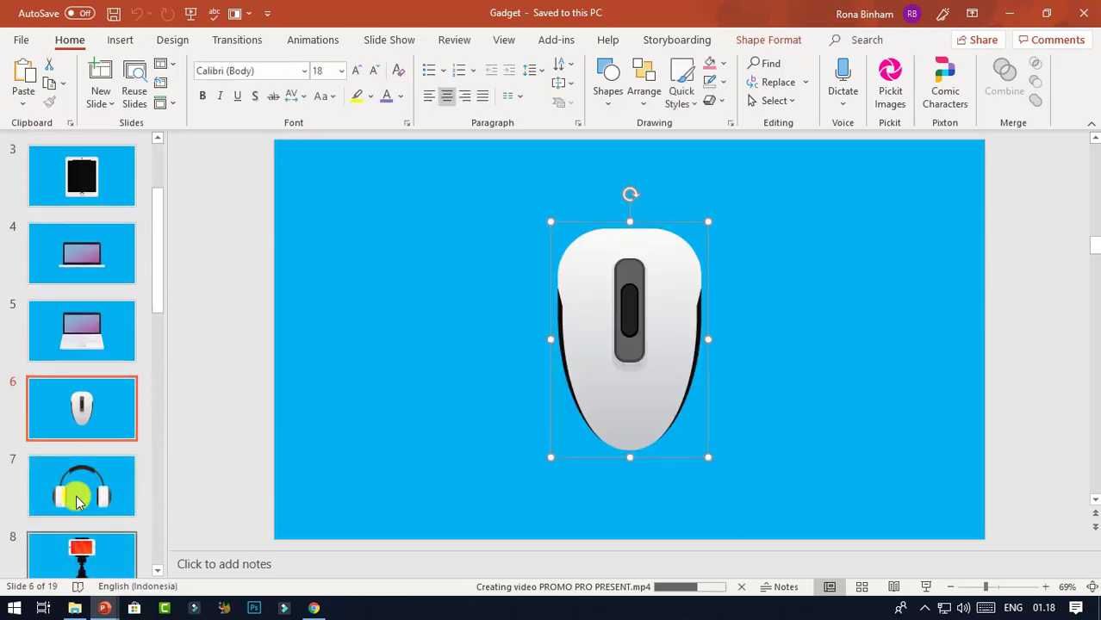
# Inspect the headphones, tripod, monitor and camera pictures on slides 7–10.
pyautogui.click(75, 491)
pyautogui.click(497, 376)
pyautogui.click(483, 372)
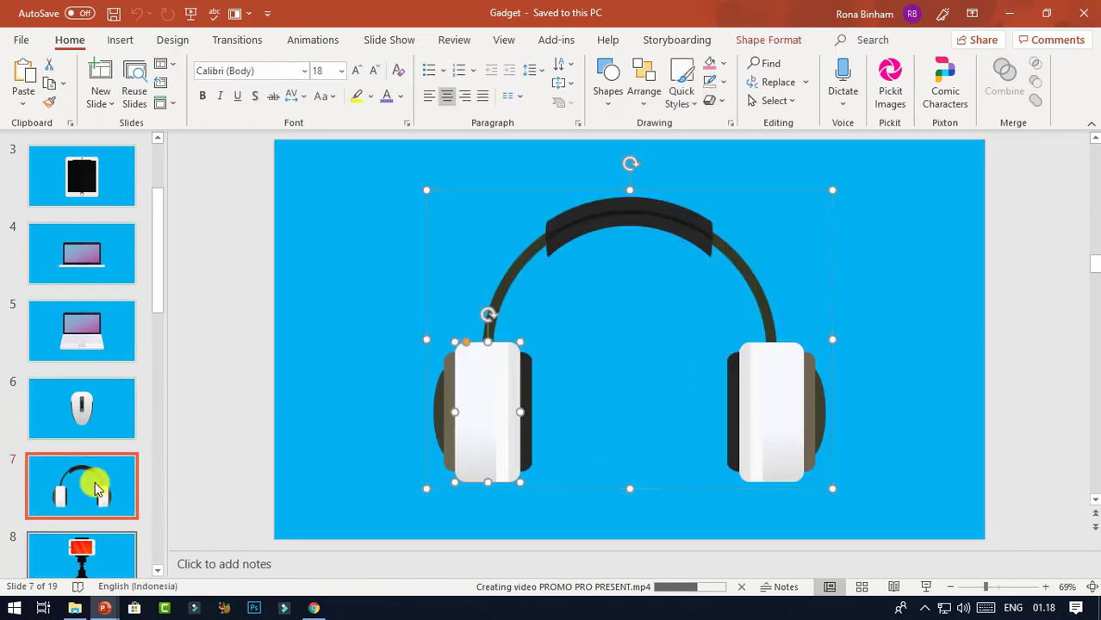
pyautogui.click(79, 485)
pyautogui.click(642, 224)
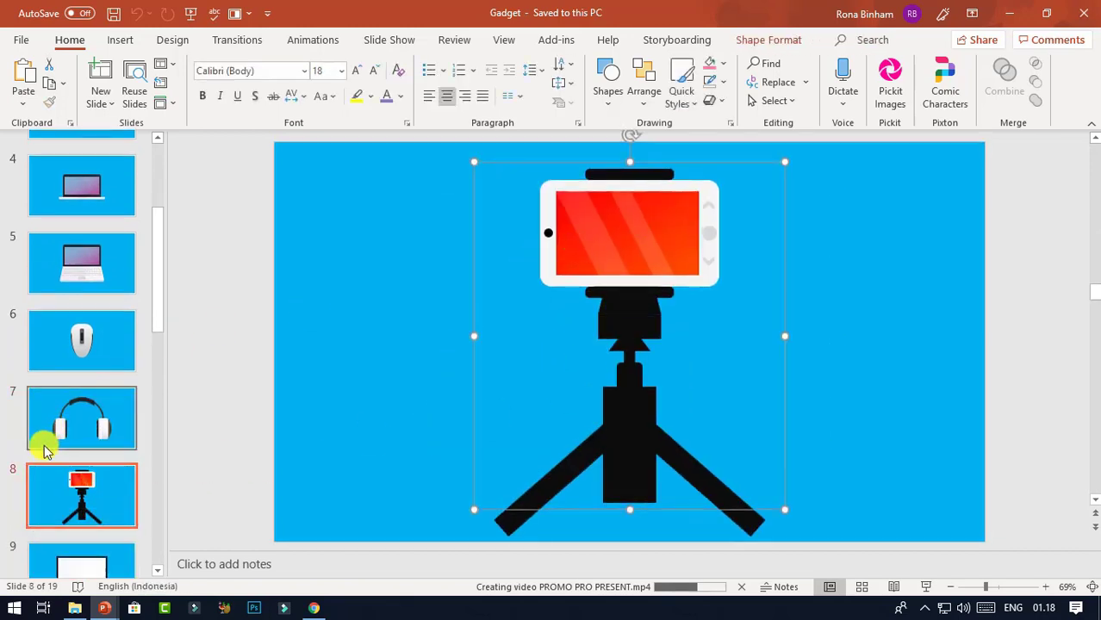
pyautogui.scroll(-3, 69, 457)
pyautogui.click(93, 474)
pyautogui.click(617, 273)
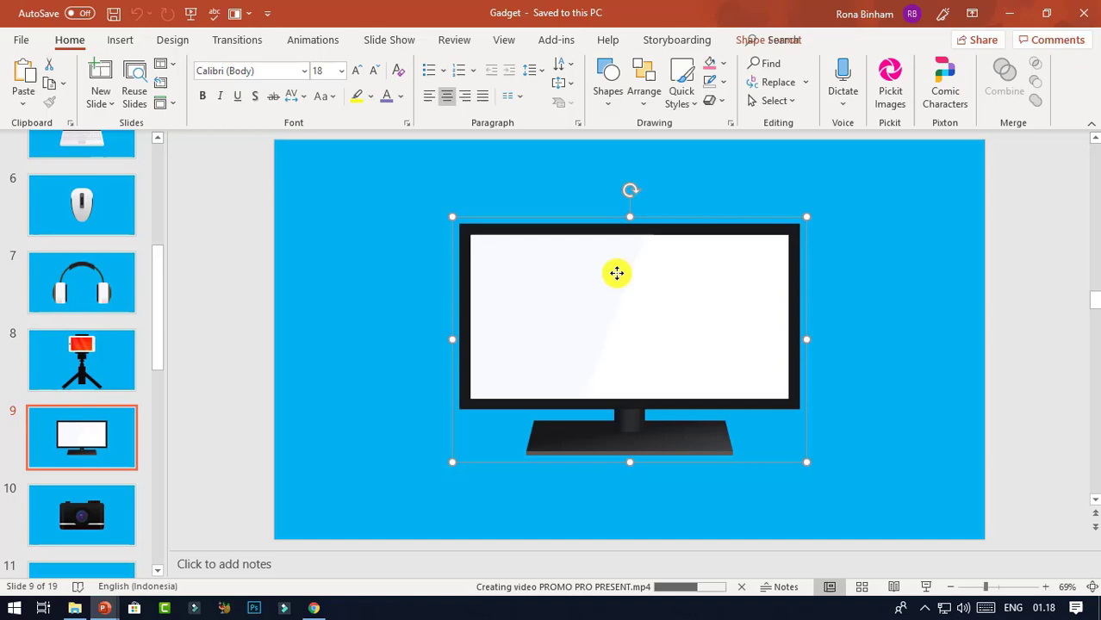
pyautogui.click(92, 492)
pyautogui.click(514, 309)
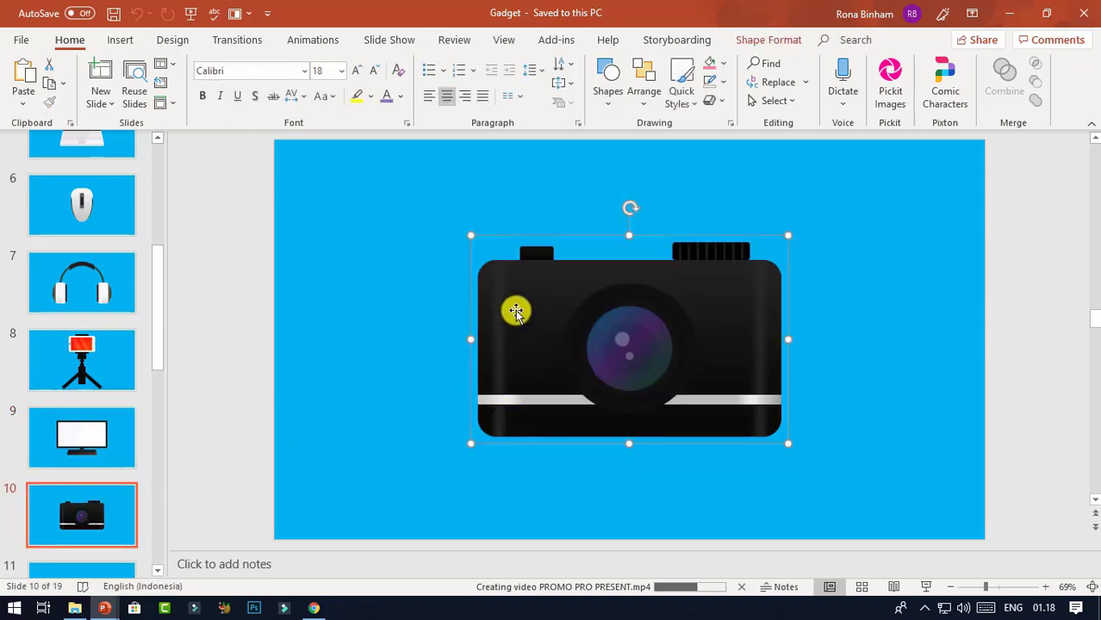
pyautogui.click(318, 336)
# Scroll through the remaining thumbnails, close the Gadget presentation and return to the bonus folder.
pyautogui.scroll(-1, 91, 437)
pyautogui.scroll(3, 87, 430)
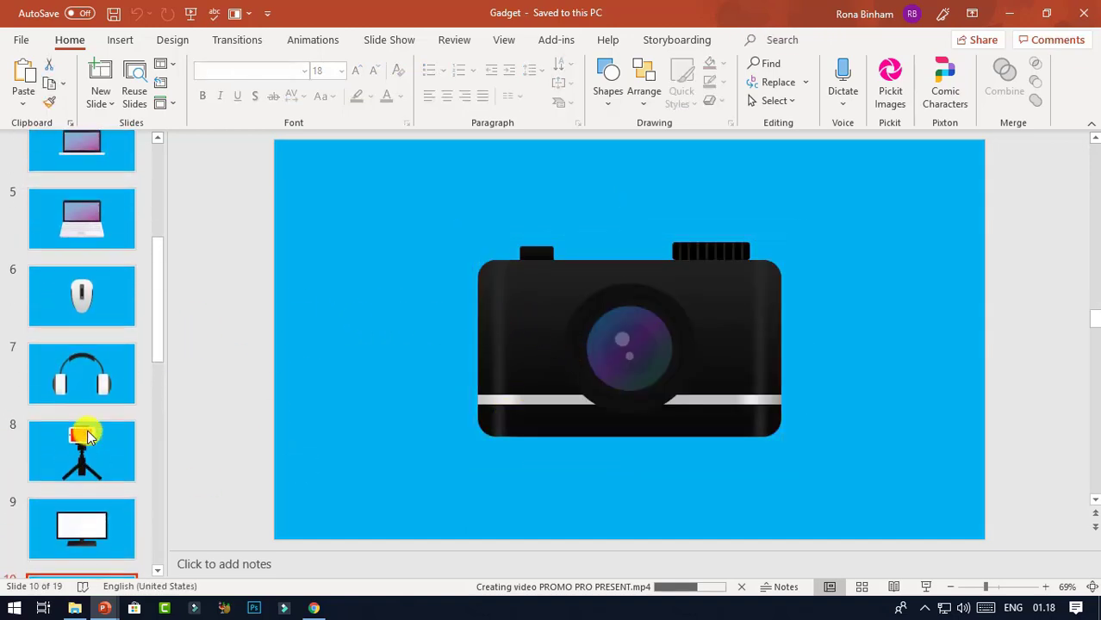
pyautogui.moveTo(149, 324); pyautogui.dragTo(133, 296)
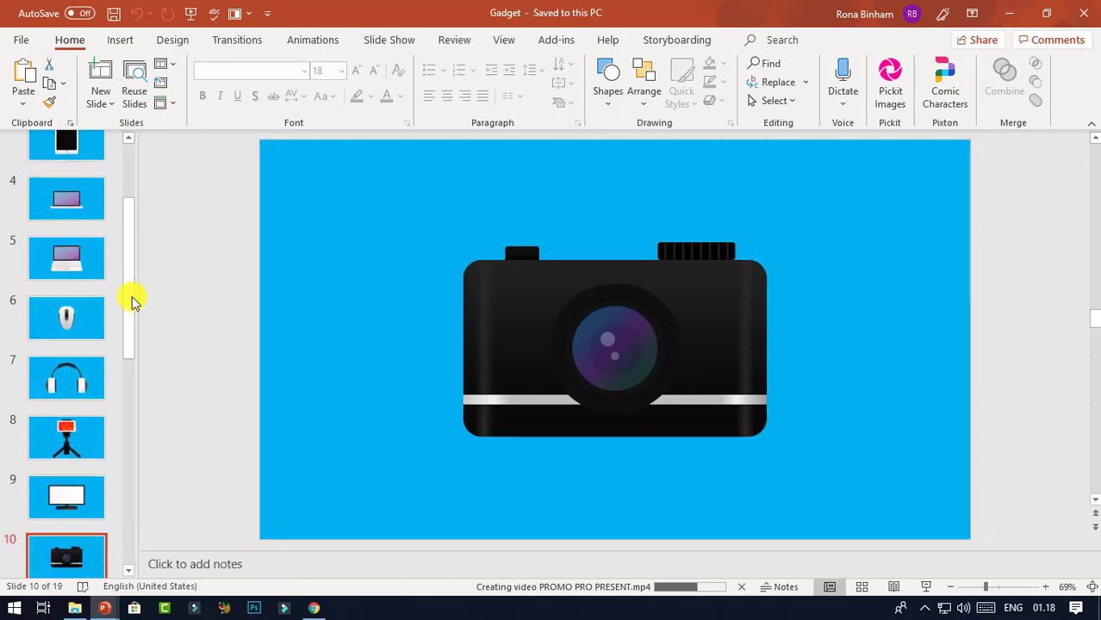
pyautogui.scroll(-3, 132, 430)
pyautogui.scroll(-4, 132, 305)
pyautogui.scroll(10, 132, 190)
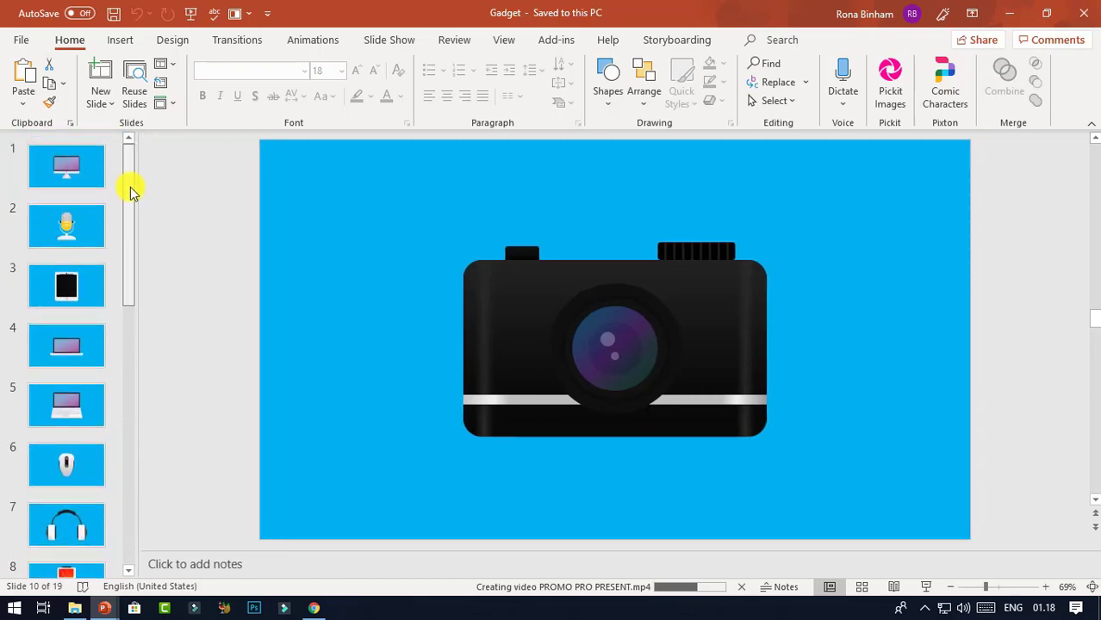
pyautogui.click(1053, 10)
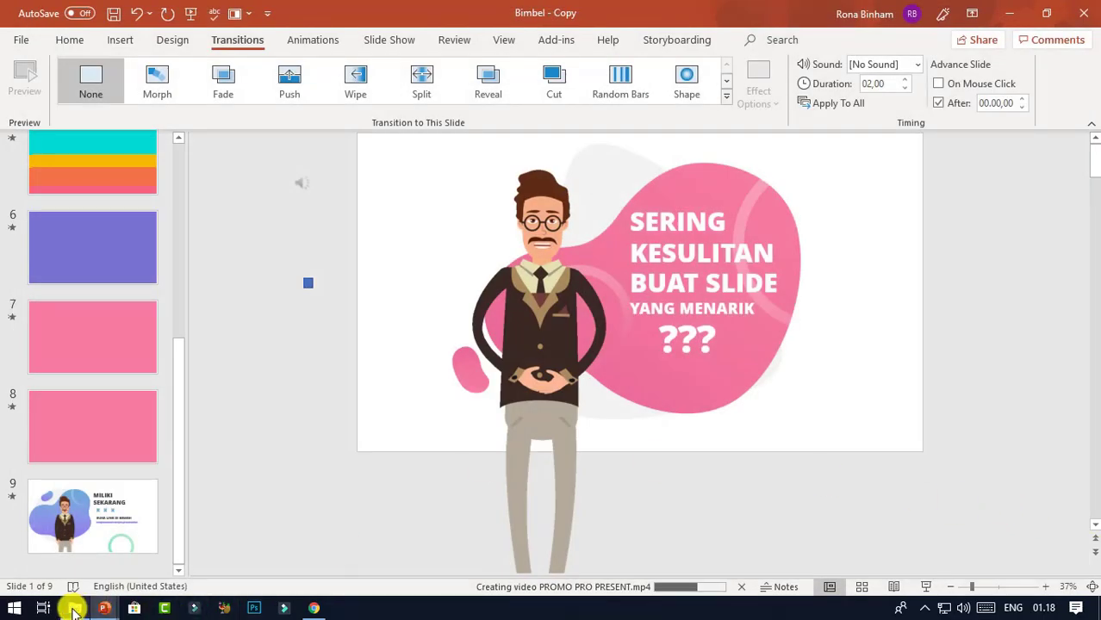
pyautogui.click(74, 610)
# Open Bonus 2 Demo video template from BONUS LEVIDIO ANIMATOON, view slides 2–5, then close it.
pyautogui.click(73, 54)
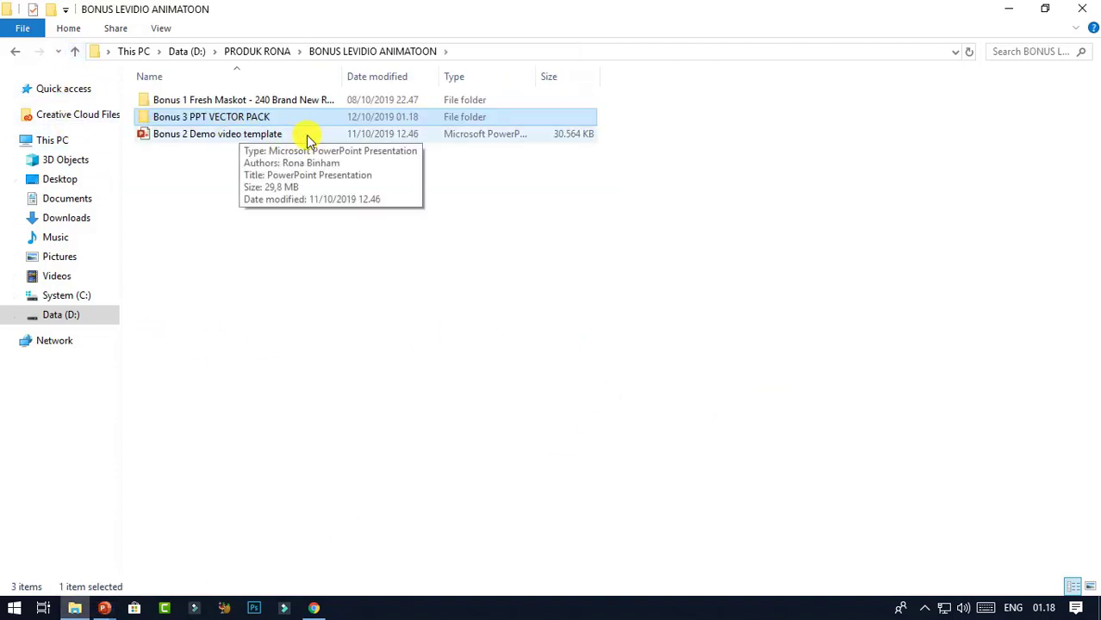
pyautogui.doubleClick(340, 134)
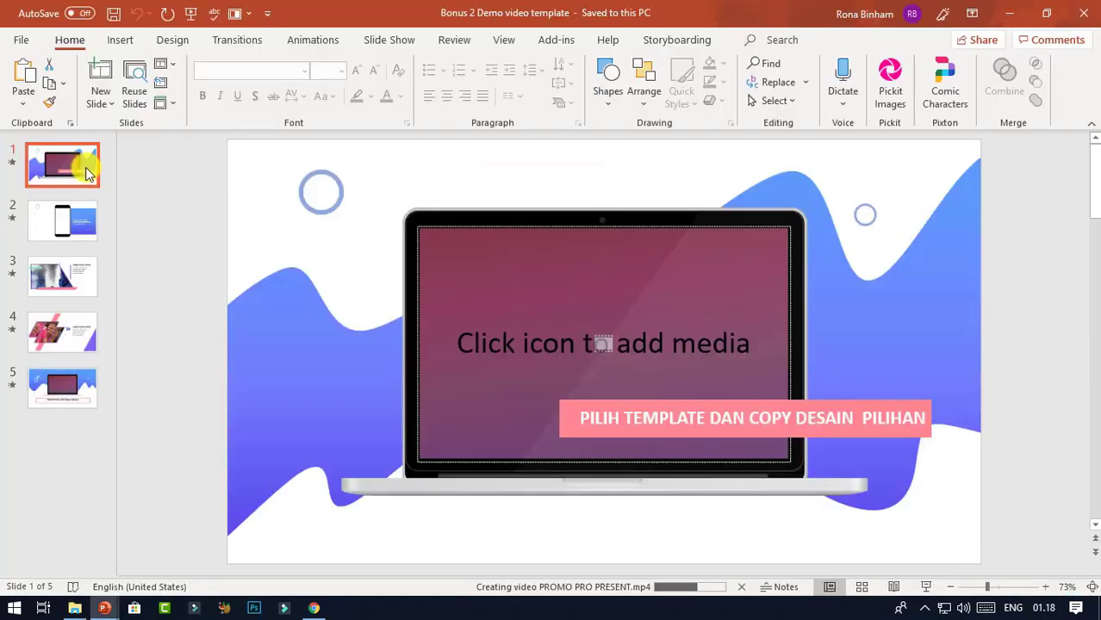
pyautogui.click(82, 223)
pyautogui.click(76, 280)
pyautogui.click(76, 334)
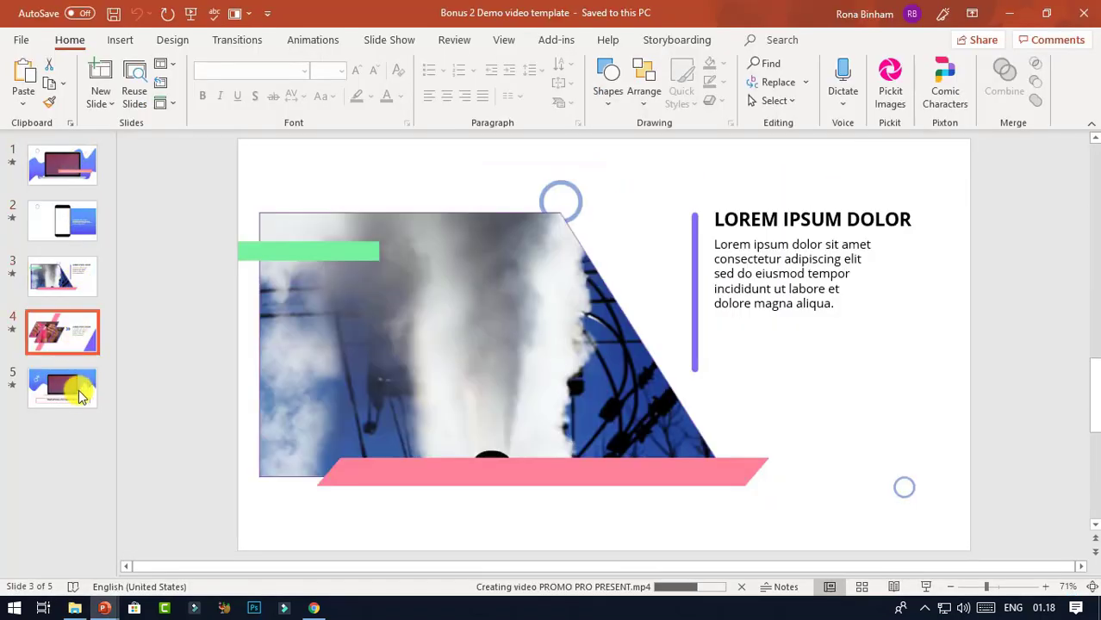
pyautogui.click(78, 389)
pyautogui.click(1084, 13)
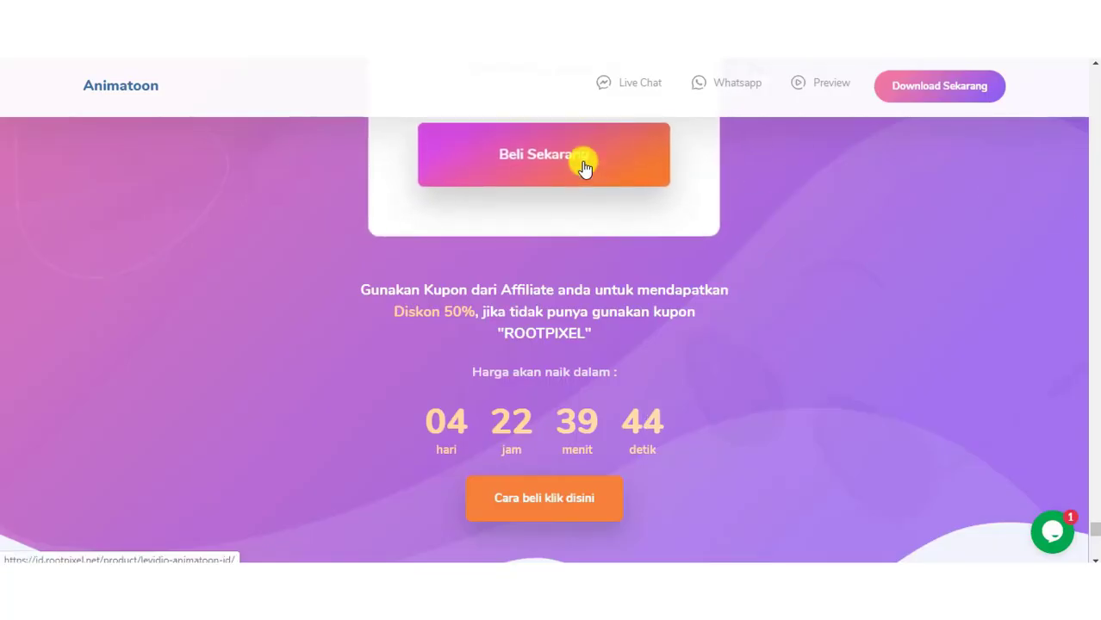
# Go to the Beli Sekarang purchase page and scroll down to the Detail Biaya section.
pyautogui.click(626, 161)
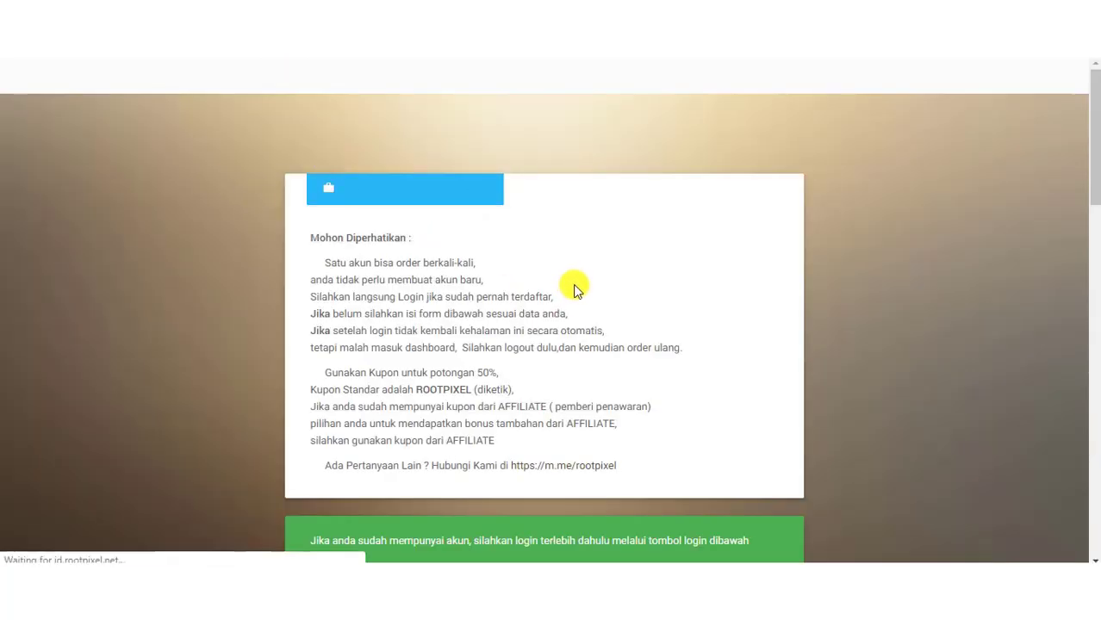
pyautogui.scroll(-3, 665, 304)
pyautogui.scroll(-3, 664, 304)
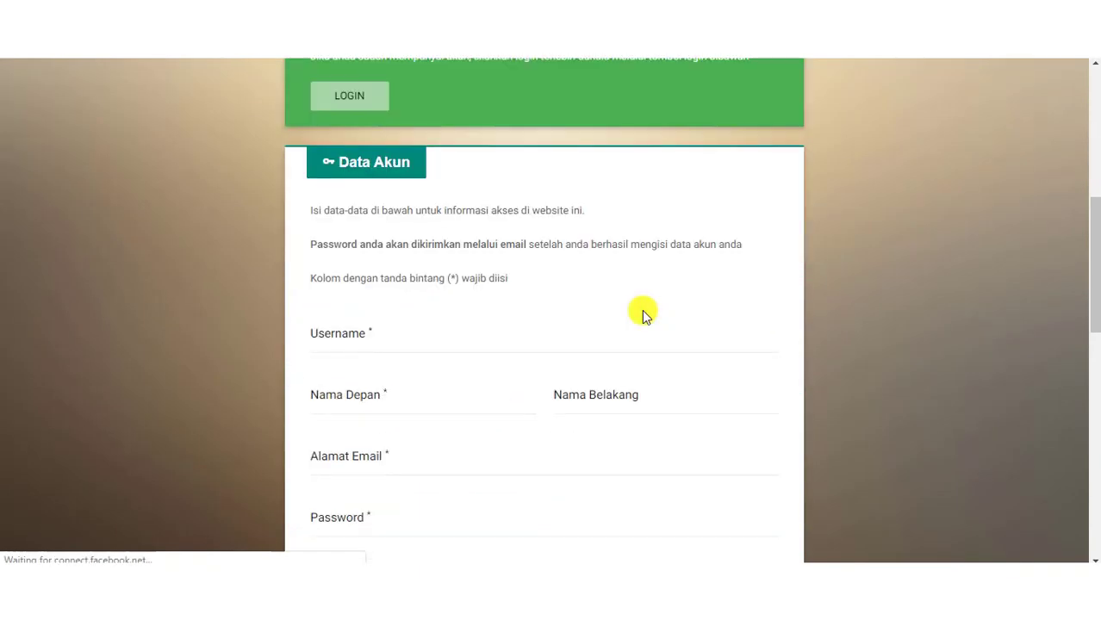
pyautogui.scroll(-2, 642, 313)
pyautogui.scroll(-1, 645, 315)
pyautogui.scroll(-1, 645, 316)
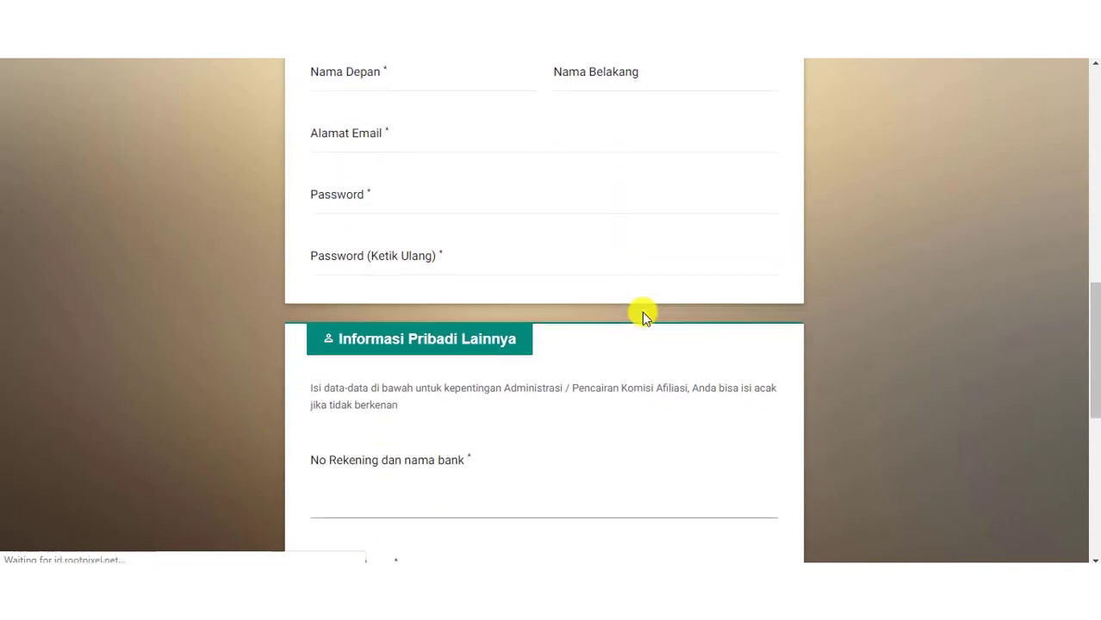
pyautogui.scroll(-1, 644, 316)
pyautogui.scroll(-1, 645, 315)
pyautogui.scroll(-1, 644, 315)
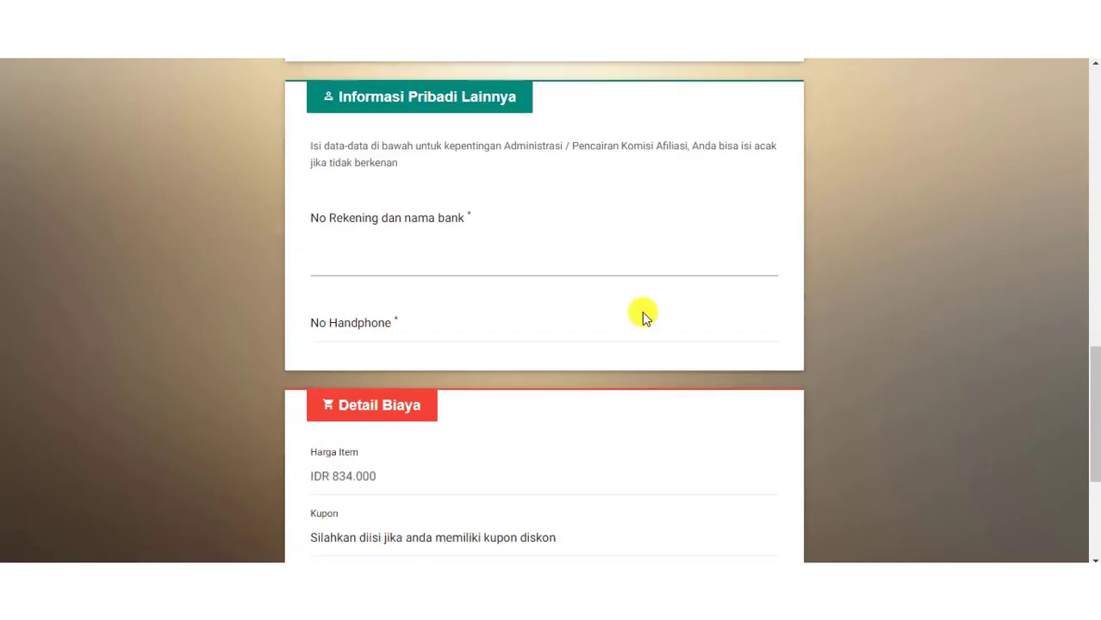
pyautogui.scroll(-1, 643, 313)
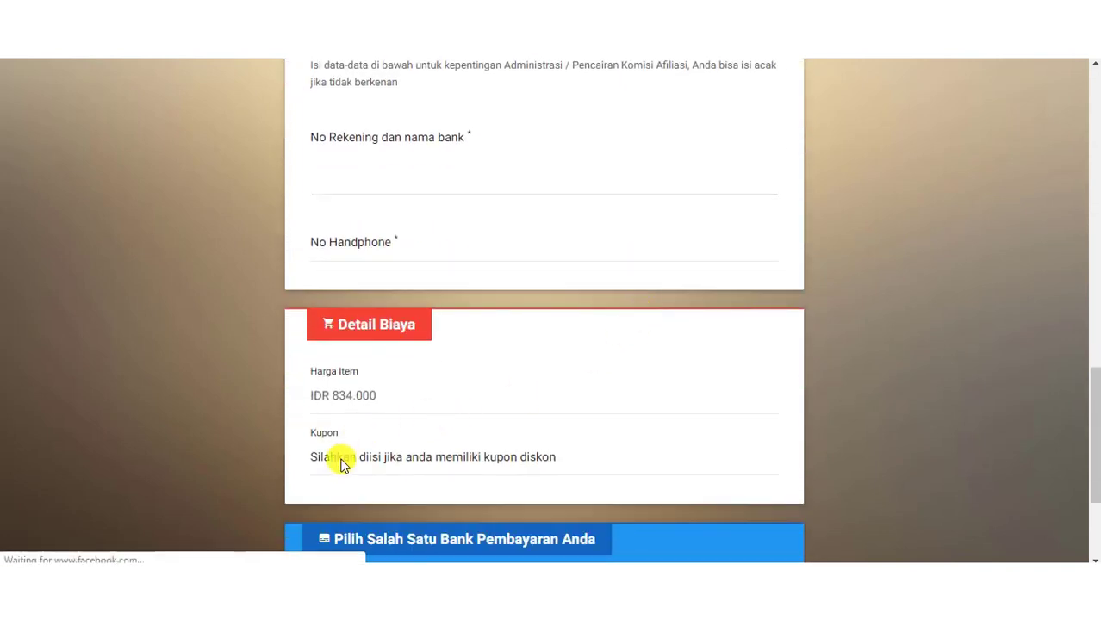
# Enter the affiliate coupon code so the price drops 50% to IDR 417.000,00.
pyautogui.click(320, 451)
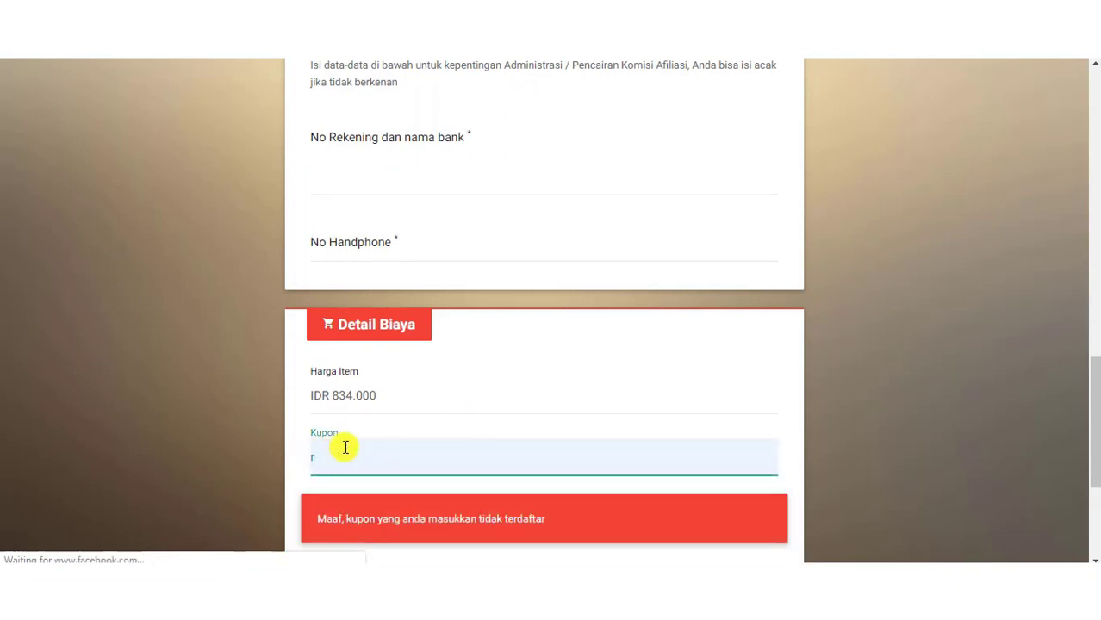
pyautogui.write('E')
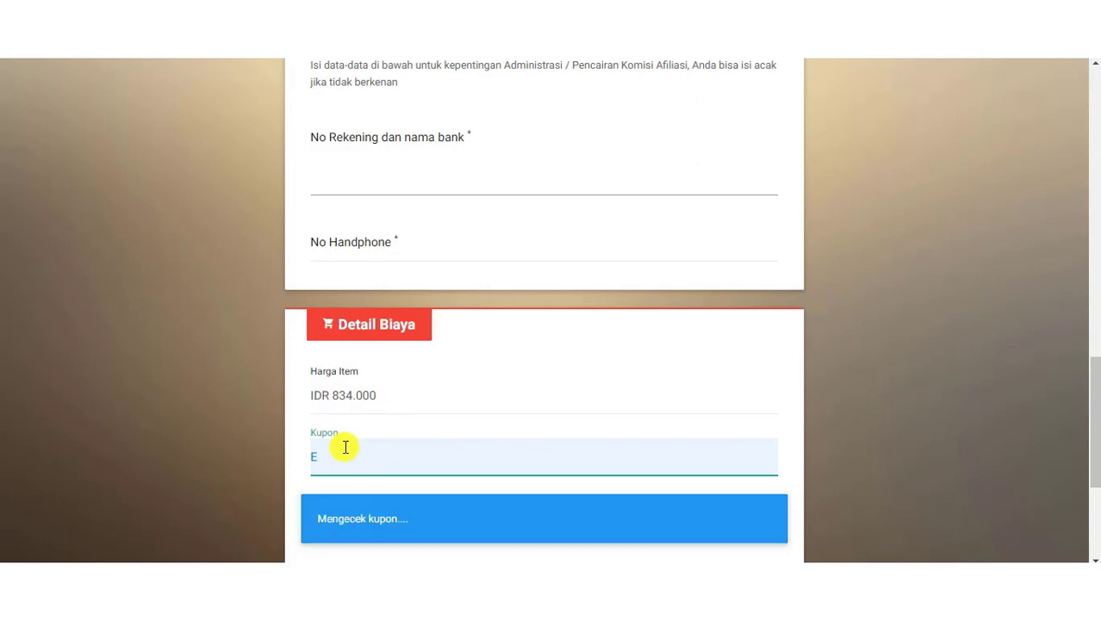
pyautogui.write('RONAPRESENTASI')
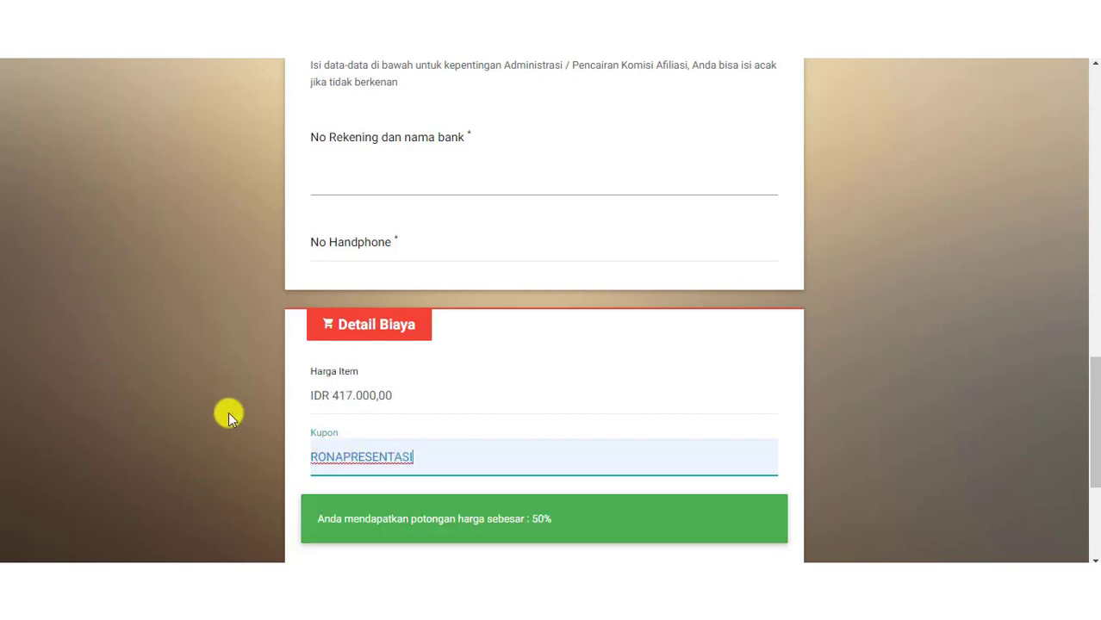
pyautogui.click(357, 406)
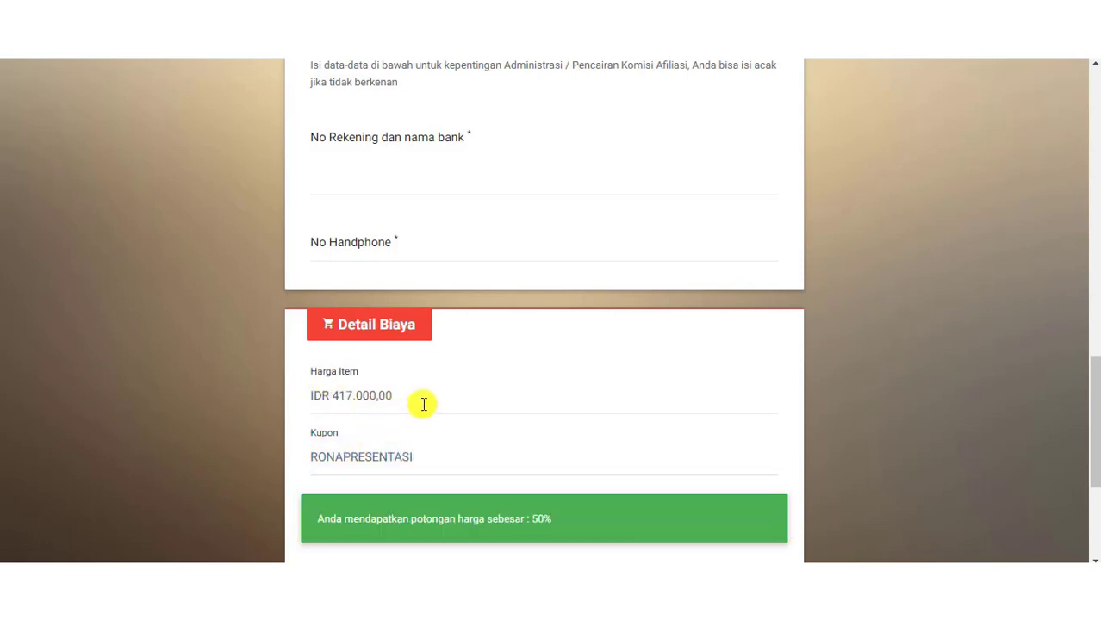